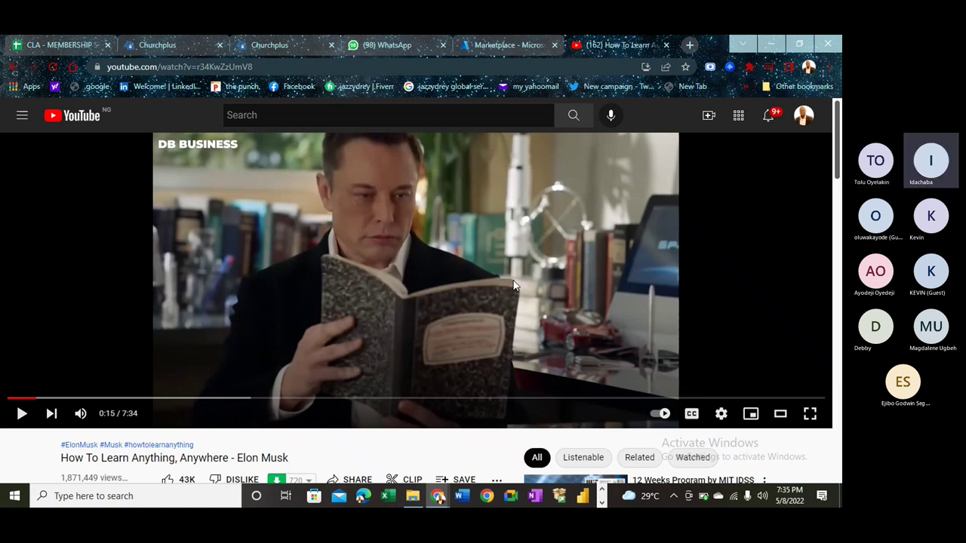
- Play the Elon Musk video with several pauses, stop at 0:33 on Zip2, then close its tab
{"action": "left_click", "coordinate": [476, 283]}
{"action": "left_click", "coordinate": [476, 282]}
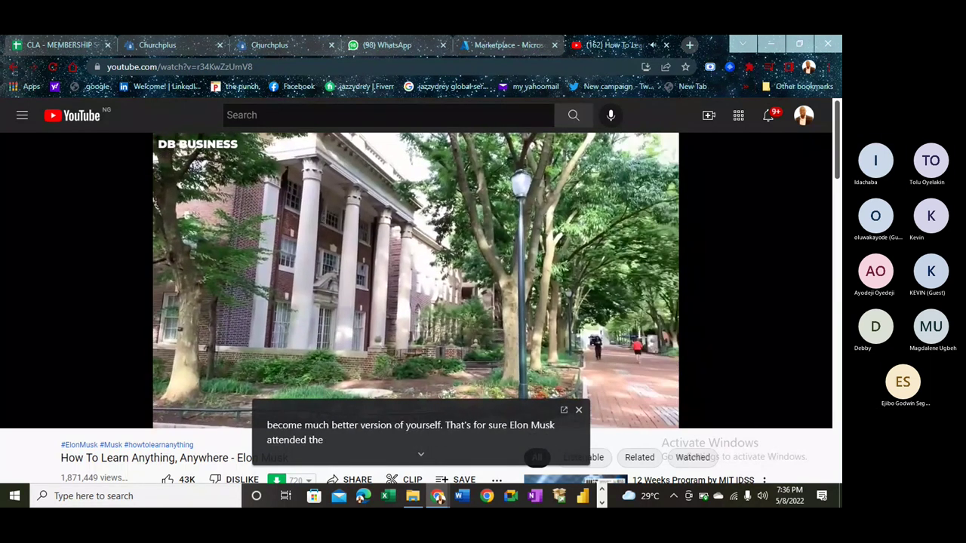
{"action": "left_click", "coordinate": [476, 283]}
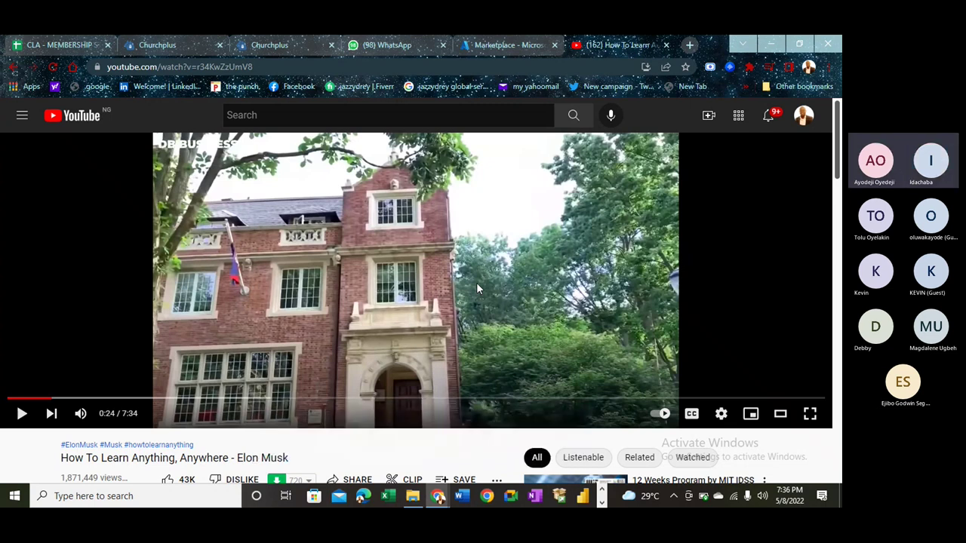
{"action": "left_click", "coordinate": [476, 289]}
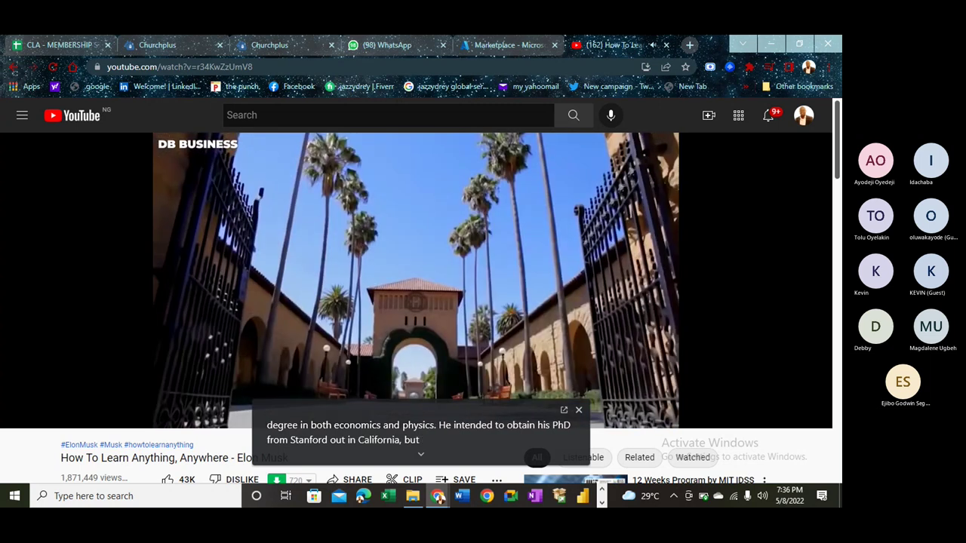
{"action": "left_click", "coordinate": [476, 288]}
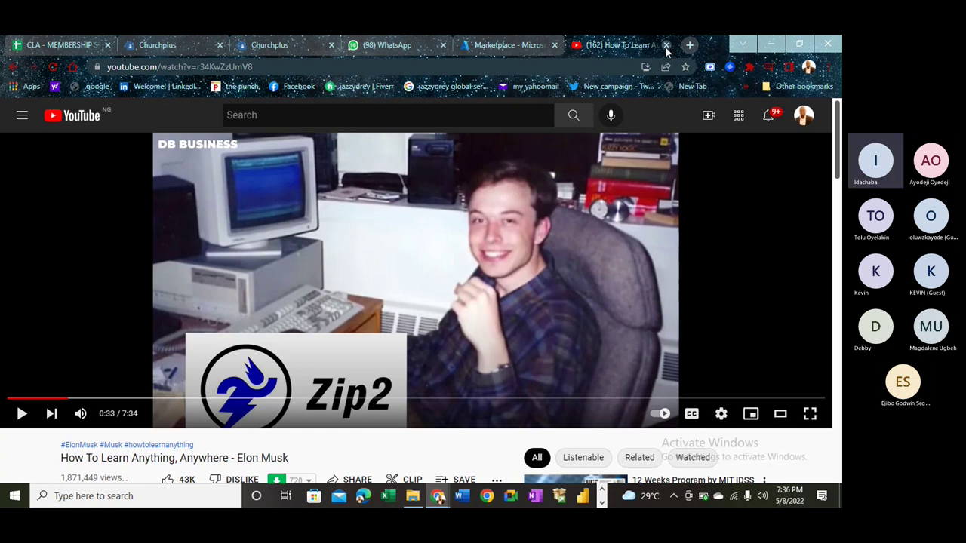
{"action": "left_click", "coordinate": [664, 47]}
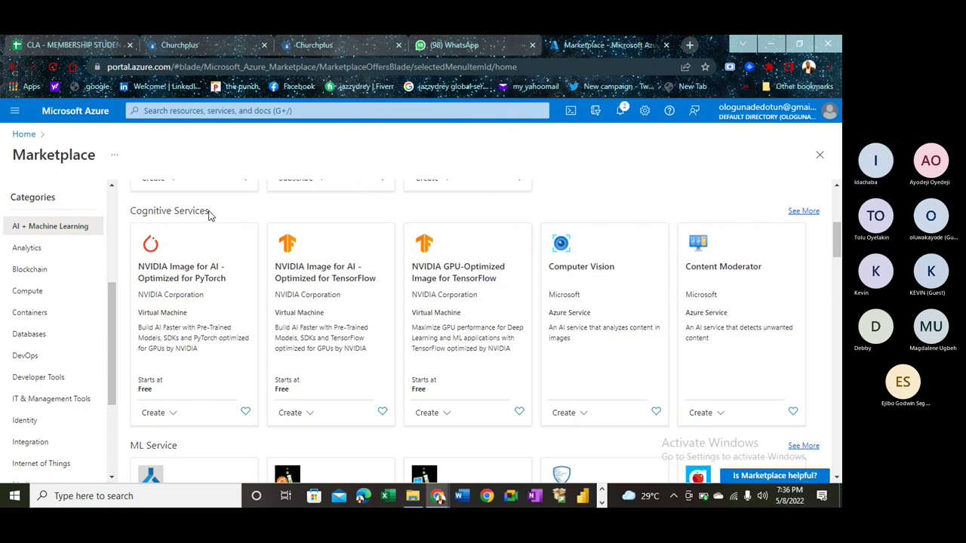
- Highlight the Cognitive Services heading under AI + Machine Learning, then scroll down toward ML Service
{"action": "left_click_drag", "start_coordinate": [209, 217], "coordinate": [129, 215]}
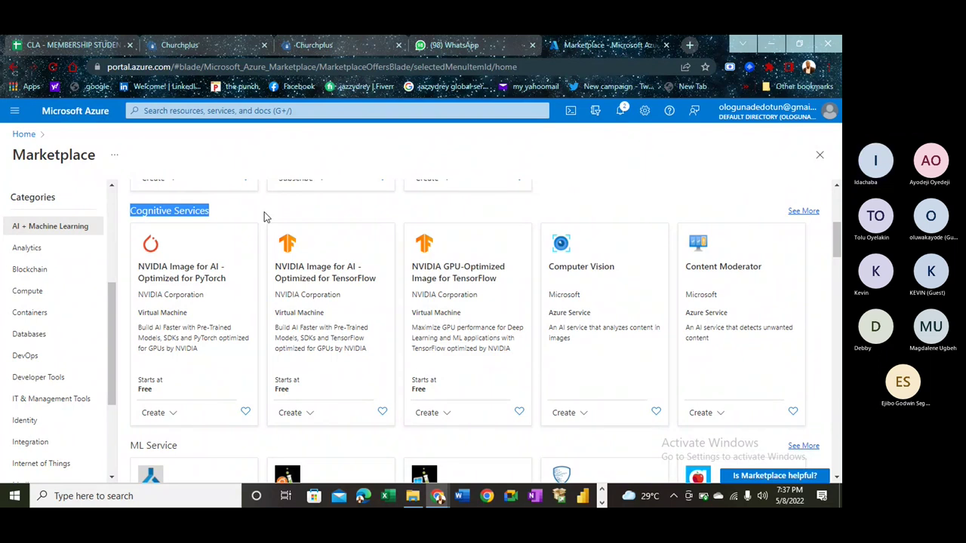
{"action": "scroll", "coordinate": [264, 212], "scroll_direction": "down", "scroll_amount": 3}
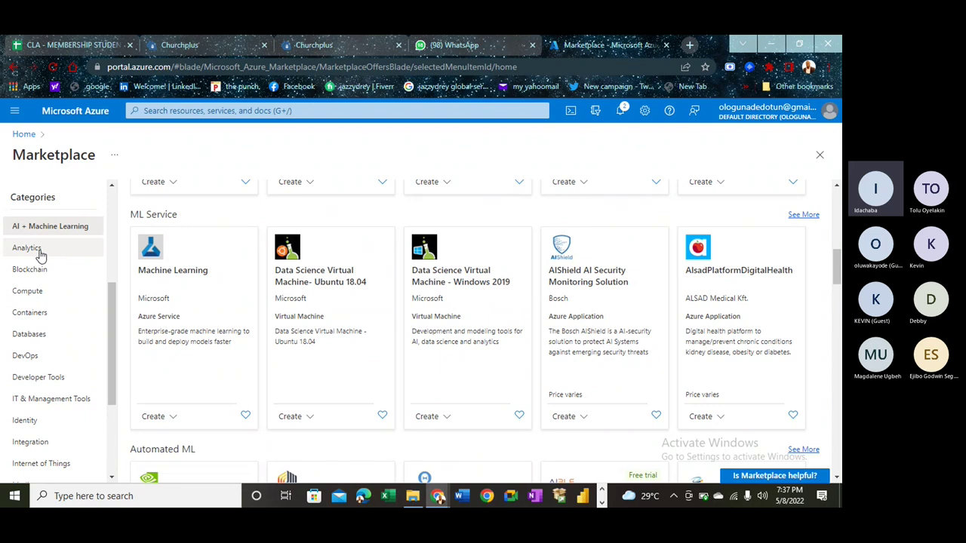
- Show Analytics offerings with the Data Analytics heading highlighted, and admit the waiting Teams guest
{"action": "left_click", "coordinate": [42, 253]}
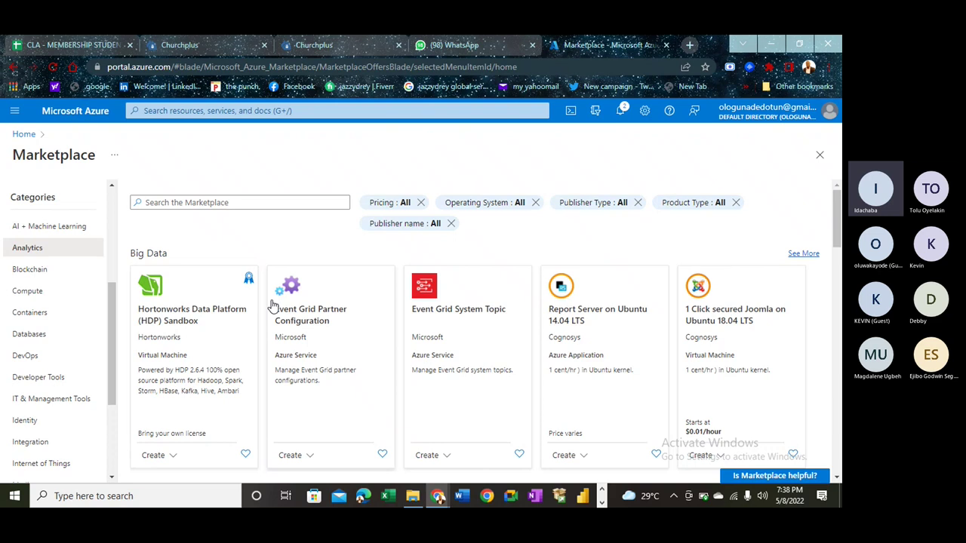
{"action": "scroll", "coordinate": [273, 305], "scroll_direction": "down", "scroll_amount": 3}
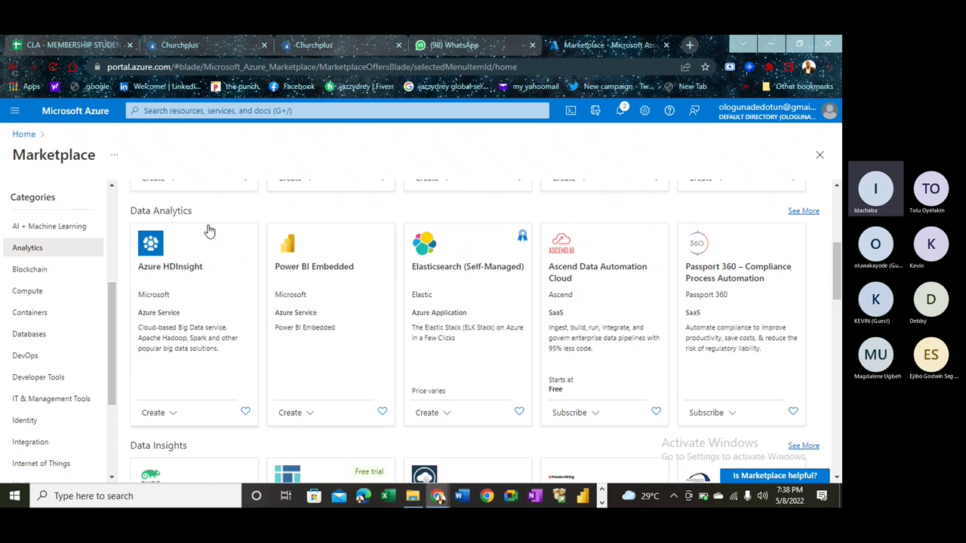
{"action": "left_click_drag", "start_coordinate": [183, 216], "coordinate": [132, 215]}
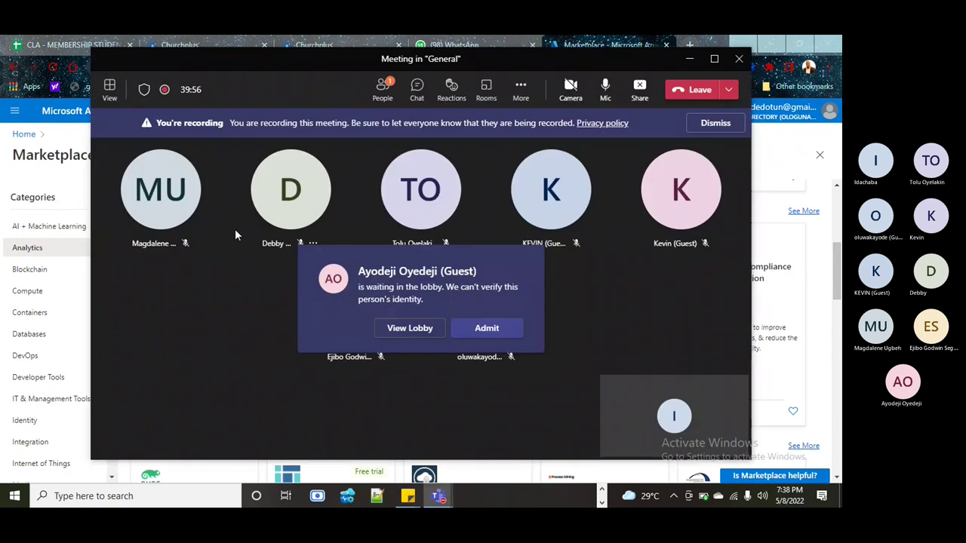
{"action": "left_click", "coordinate": [507, 338]}
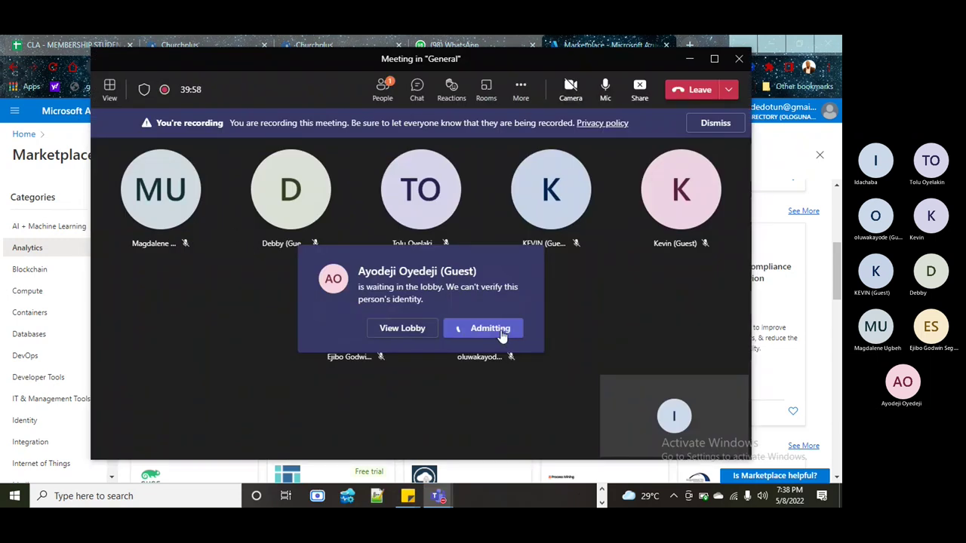
{"action": "key", "text": "alt+Tab"}
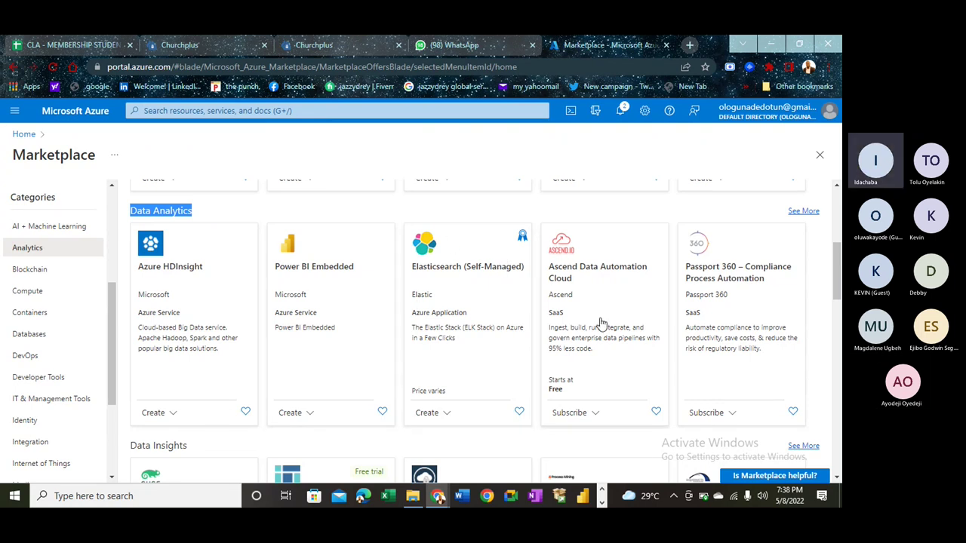
- Highlight the Data Insights and Predictive Analytics headings in the Analytics listing
{"action": "scroll", "coordinate": [600, 324], "scroll_direction": "down", "scroll_amount": 3}
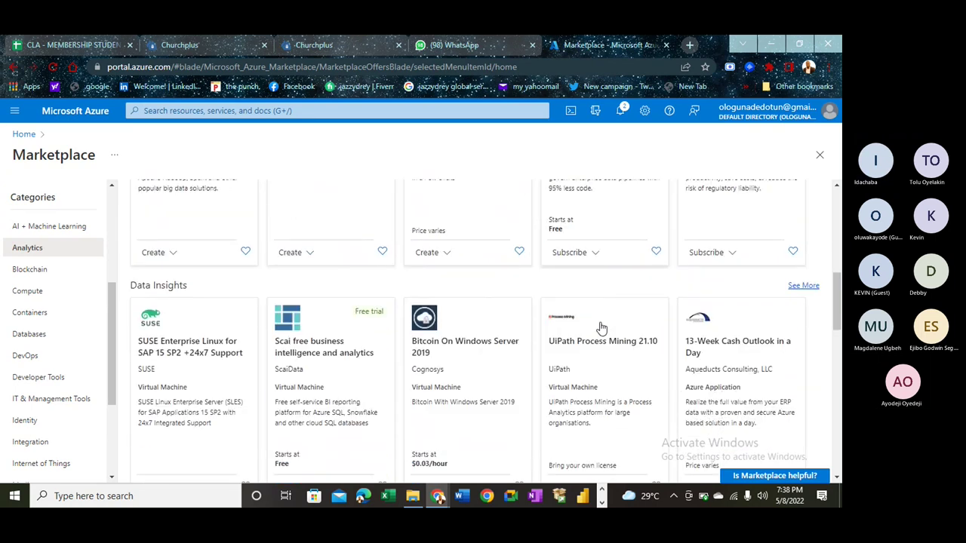
{"action": "scroll", "coordinate": [601, 328], "scroll_direction": "down", "scroll_amount": 2}
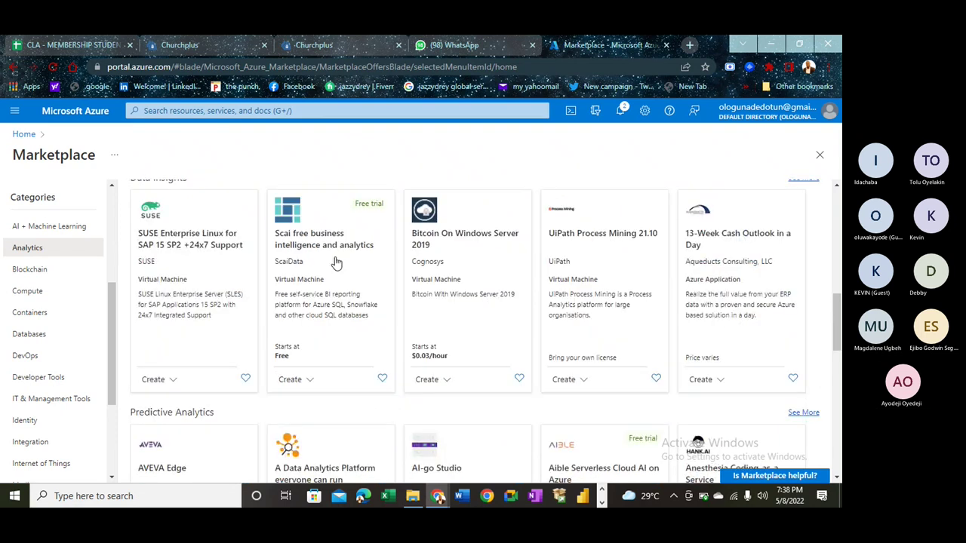
{"action": "scroll", "coordinate": [337, 262], "scroll_direction": "up", "scroll_amount": 1}
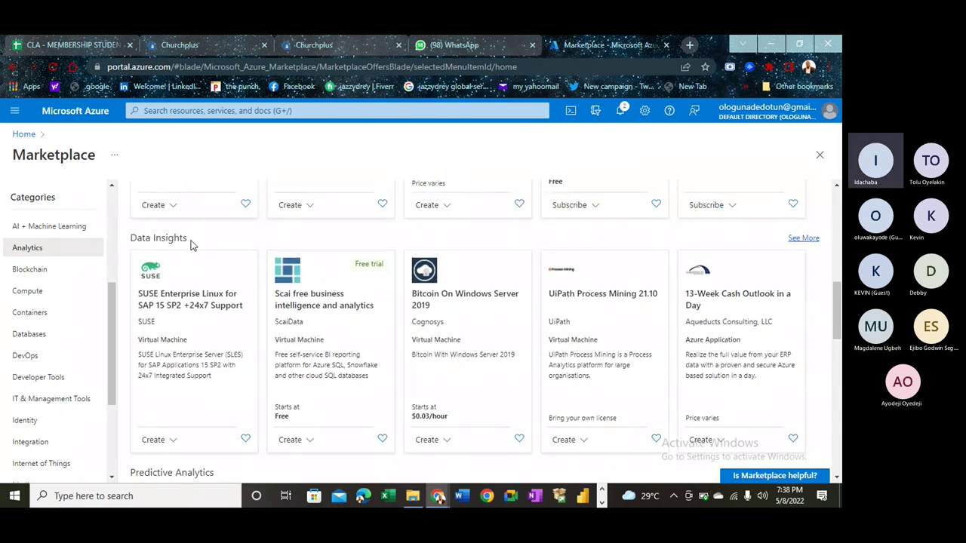
{"action": "left_click_drag", "start_coordinate": [191, 244], "coordinate": [130, 244]}
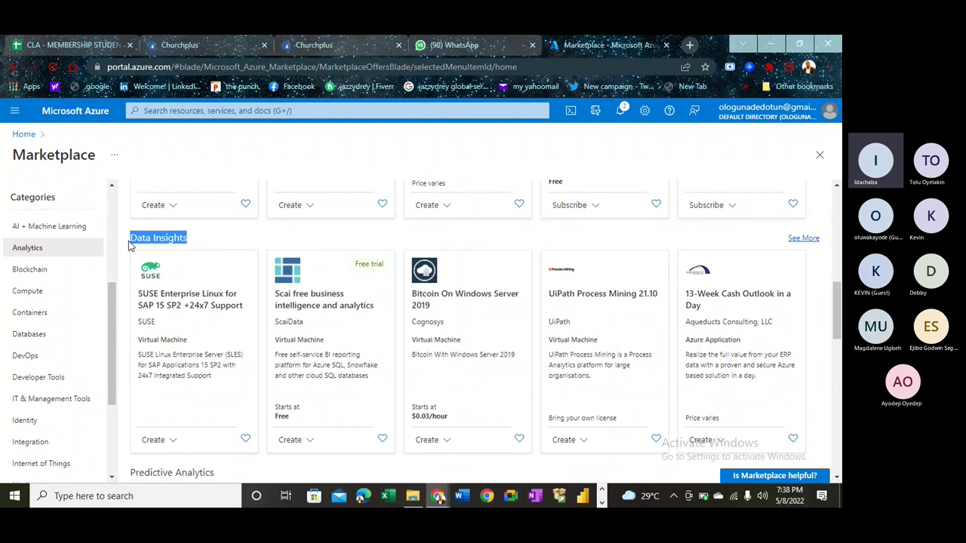
{"action": "scroll", "coordinate": [129, 242], "scroll_direction": "down", "scroll_amount": 3}
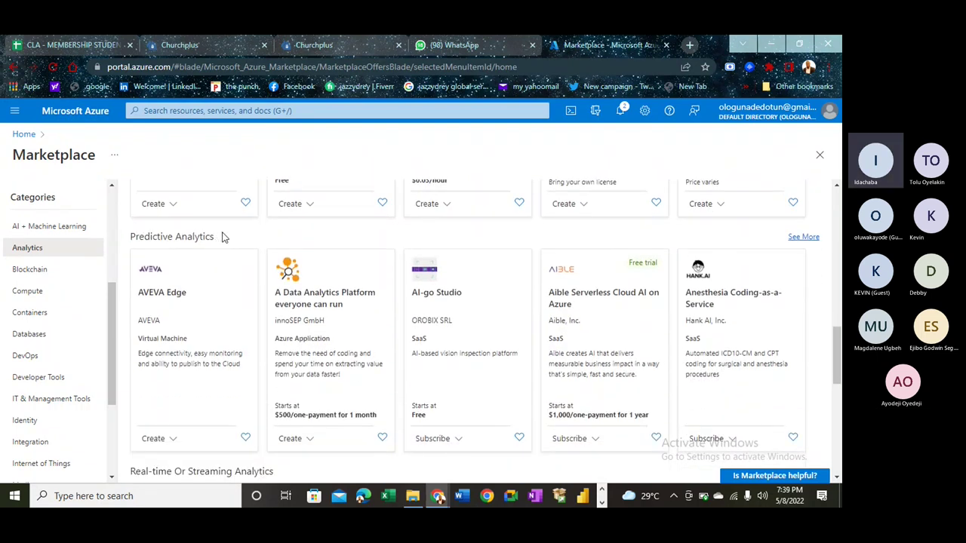
{"action": "left_click_drag", "start_coordinate": [222, 236], "coordinate": [132, 238]}
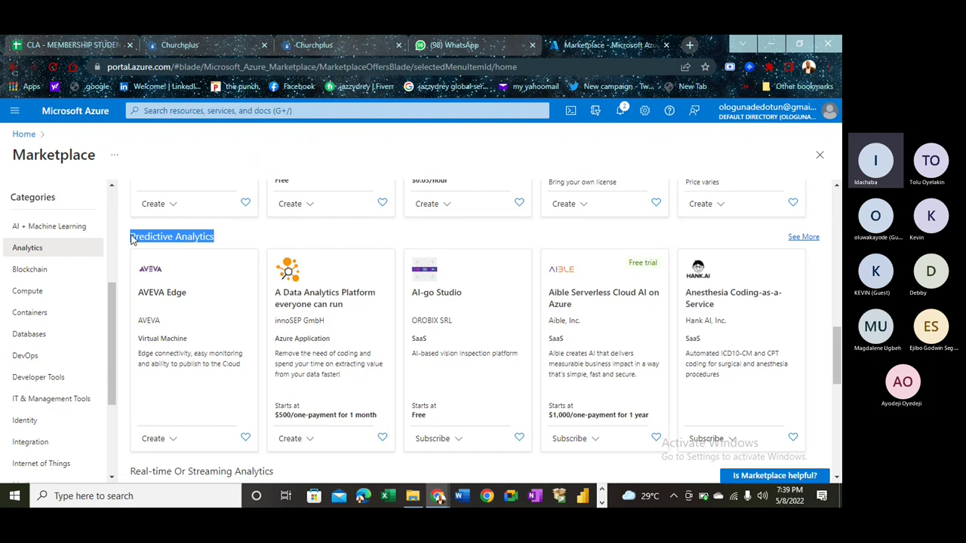
- Highlight the Real-time Or Streaming Analytics and All Analytics headings
{"action": "scroll", "coordinate": [130, 239], "scroll_direction": "down", "scroll_amount": 3}
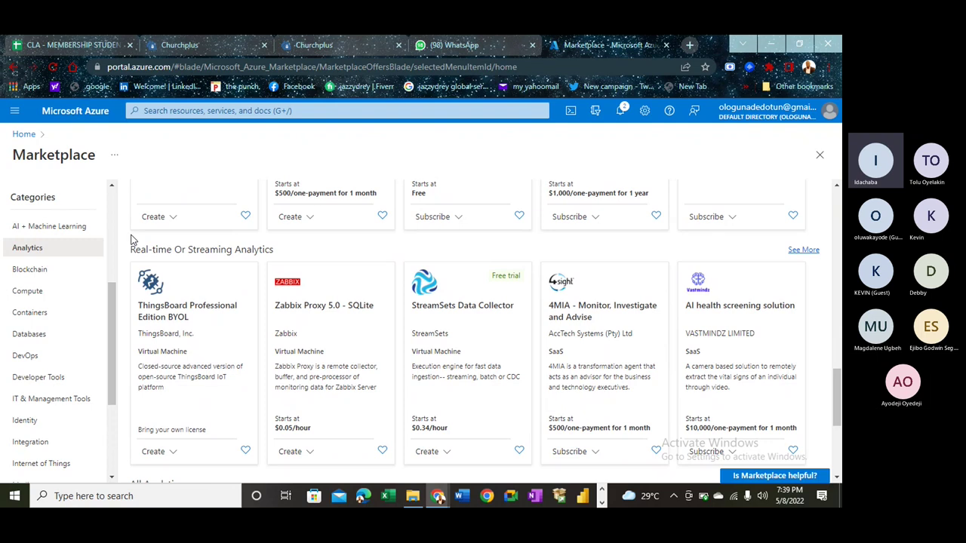
{"action": "left_click_drag", "start_coordinate": [269, 254], "coordinate": [129, 255]}
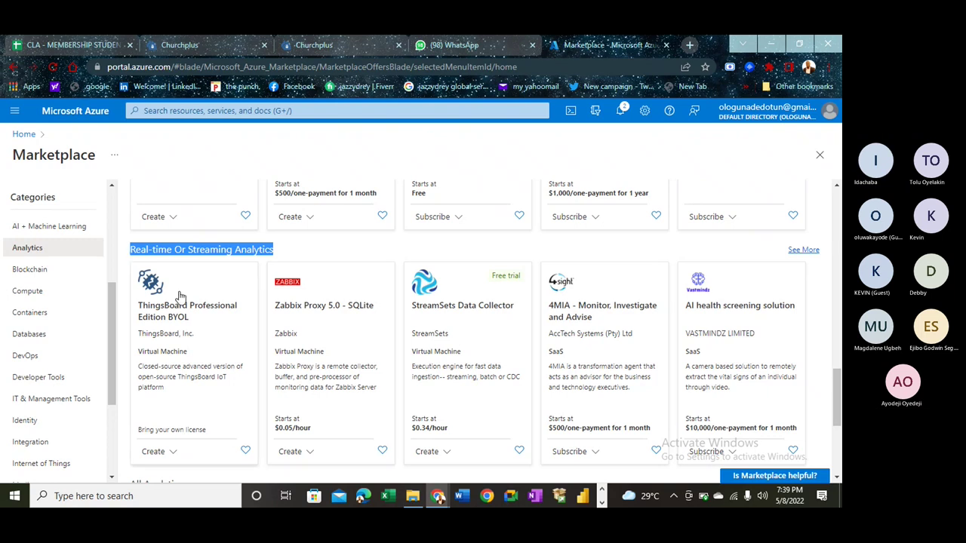
{"action": "scroll", "coordinate": [177, 295], "scroll_direction": "down", "scroll_amount": 3}
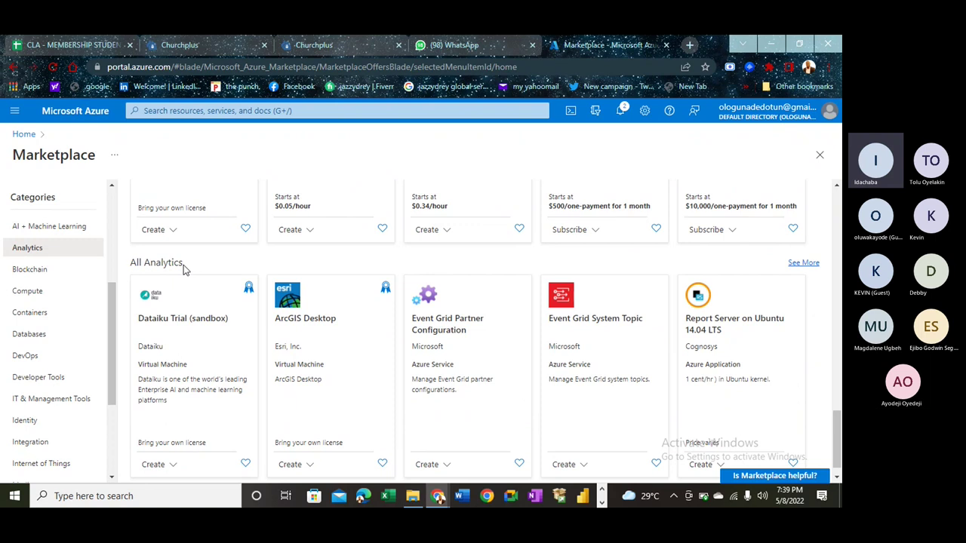
{"action": "left_click_drag", "start_coordinate": [187, 270], "coordinate": [128, 268]}
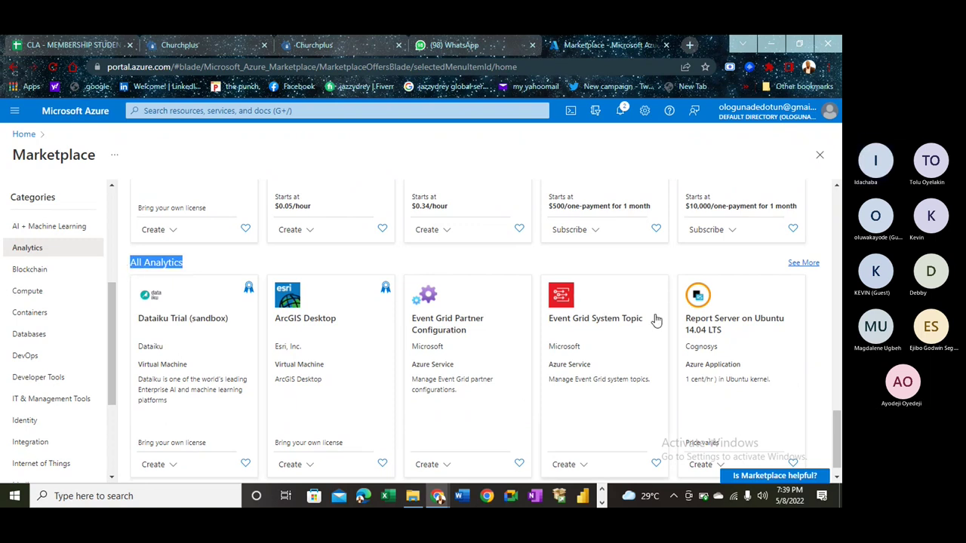
{"action": "left_click", "coordinate": [30, 269]}
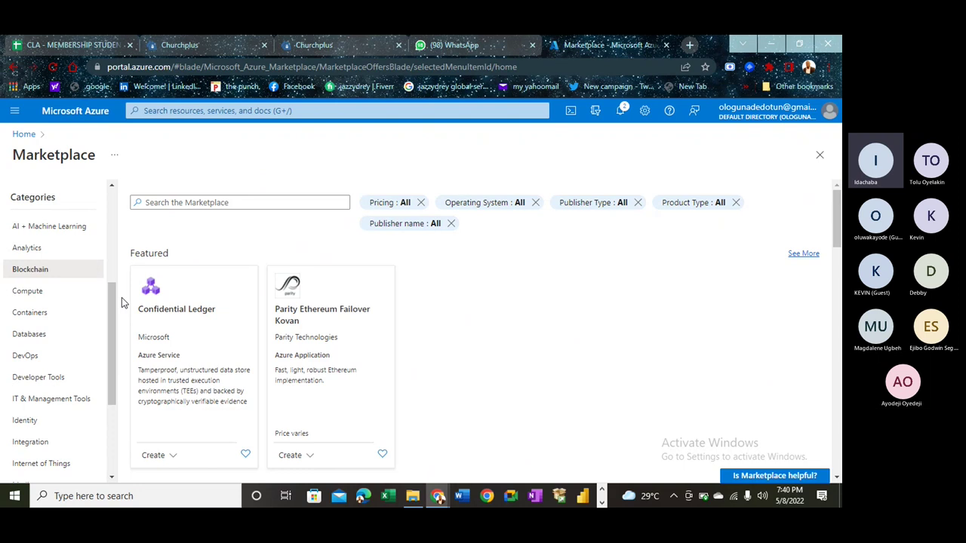
{"action": "scroll", "coordinate": [202, 319], "scroll_direction": "down", "scroll_amount": 4}
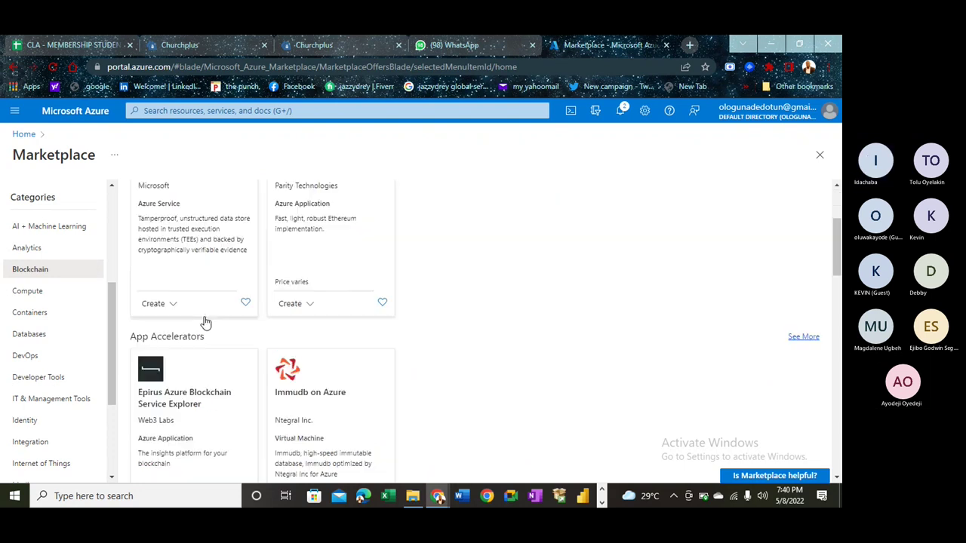
{"action": "scroll", "coordinate": [205, 322], "scroll_direction": "down", "scroll_amount": 3}
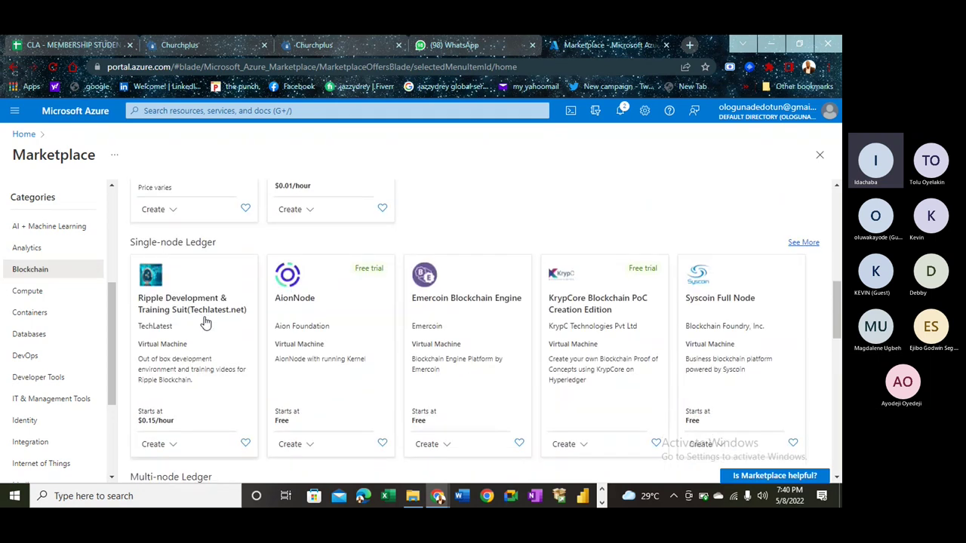
{"action": "scroll", "coordinate": [205, 322], "scroll_direction": "down", "scroll_amount": 3}
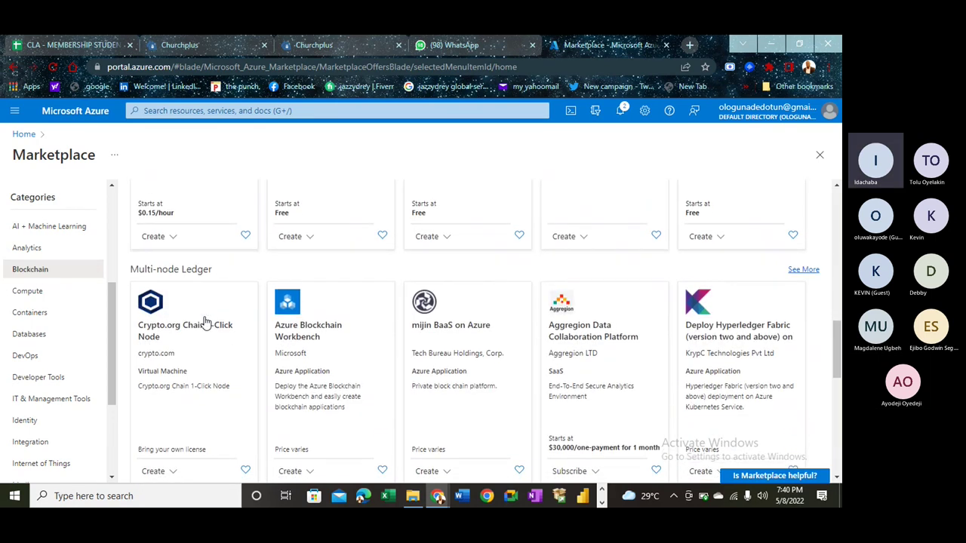
{"action": "scroll", "coordinate": [205, 322], "scroll_direction": "down", "scroll_amount": 2}
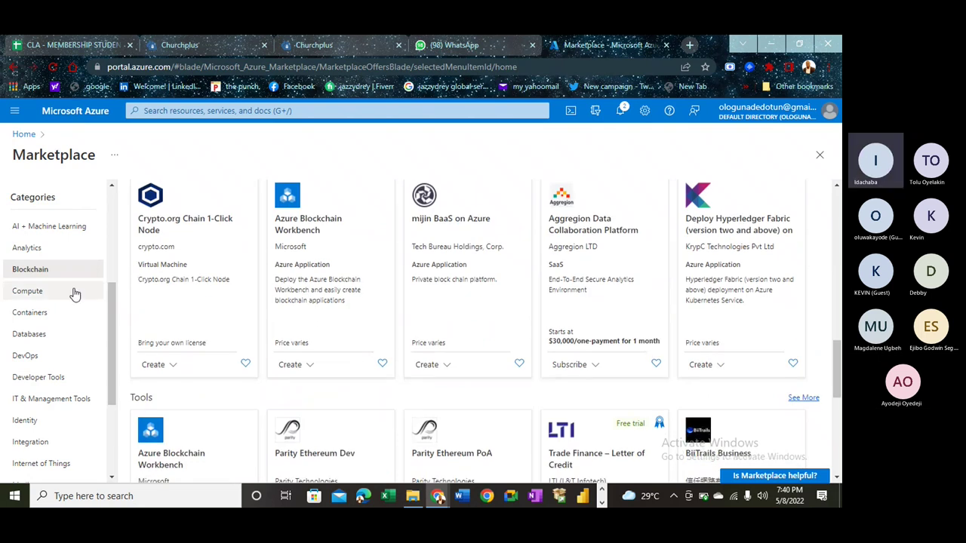
- Show Compute offerings and scroll past Windows Server, Red Hat Enterprise Linux 8.1 and Debian 10
{"action": "left_click", "coordinate": [36, 300]}
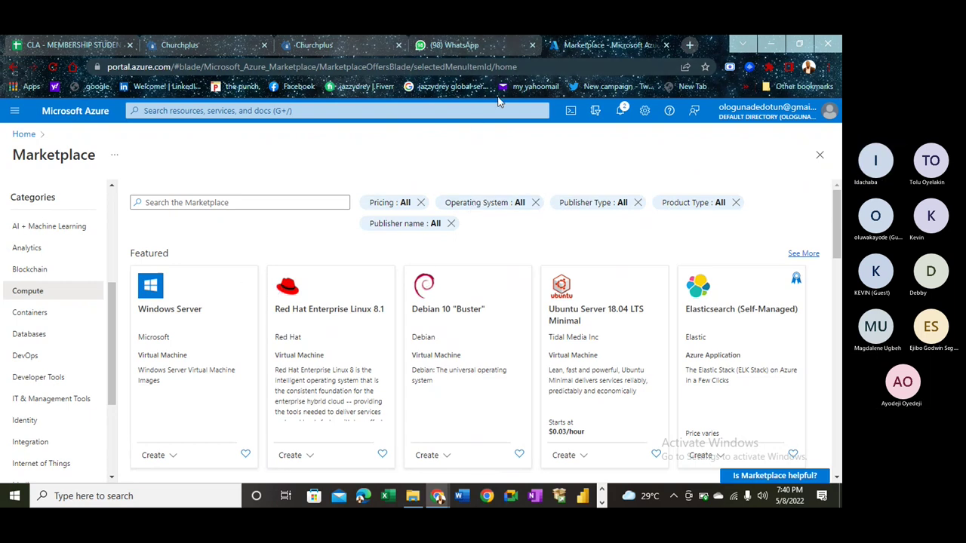
{"action": "scroll", "coordinate": [318, 247], "scroll_direction": "down", "scroll_amount": 1}
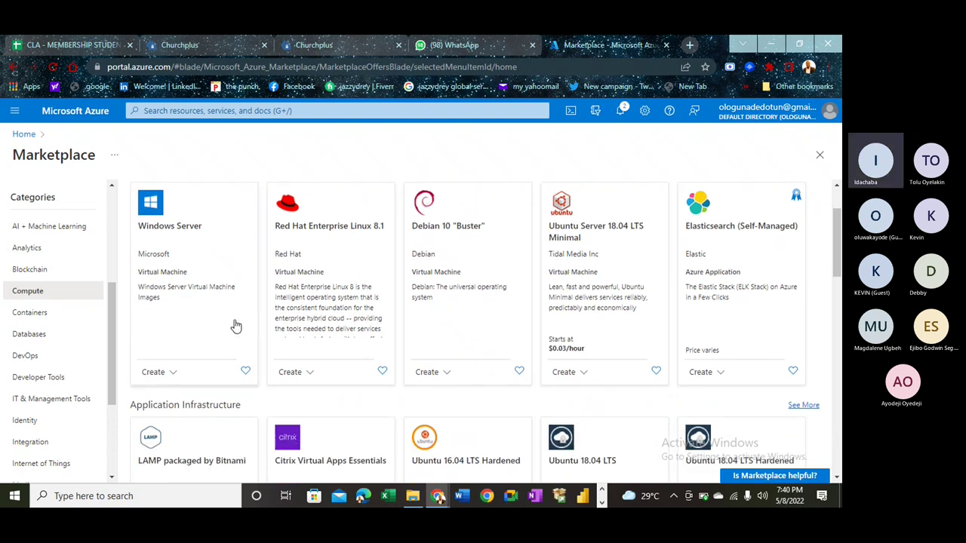
- Browse Databases offerings, then switch to DevOps offerings such as DevOps Starter and Application Insights
{"action": "left_click", "coordinate": [33, 336]}
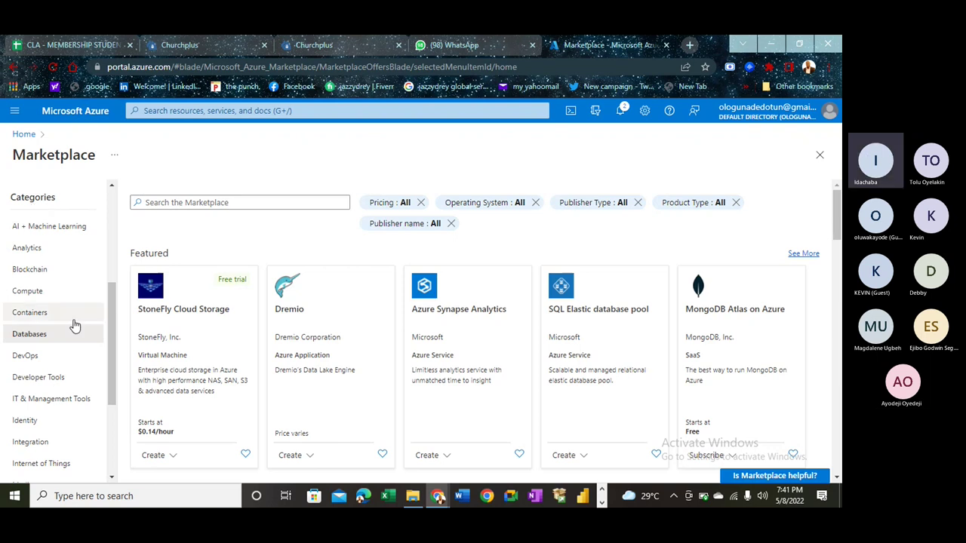
{"action": "left_click_drag", "start_coordinate": [113, 329], "coordinate": [114, 349]}
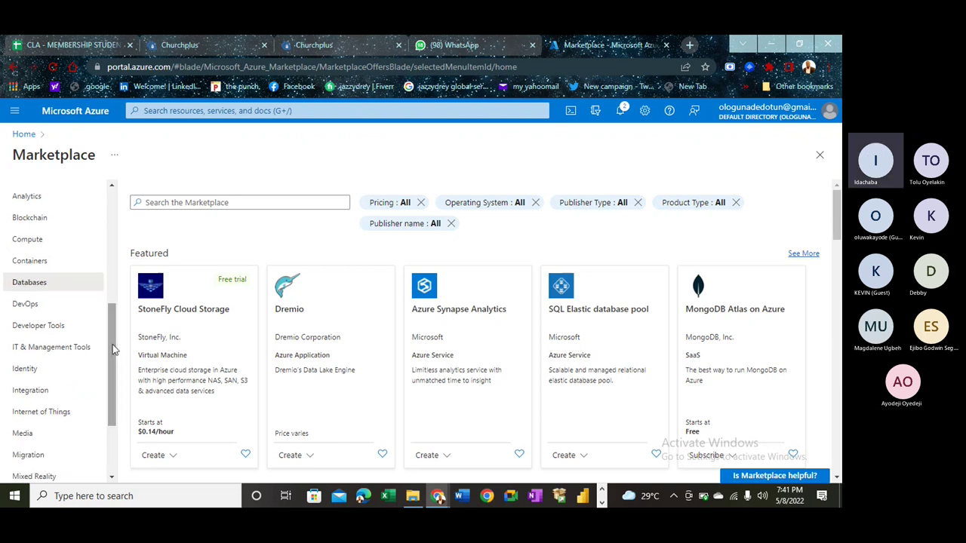
{"action": "left_click", "coordinate": [25, 304]}
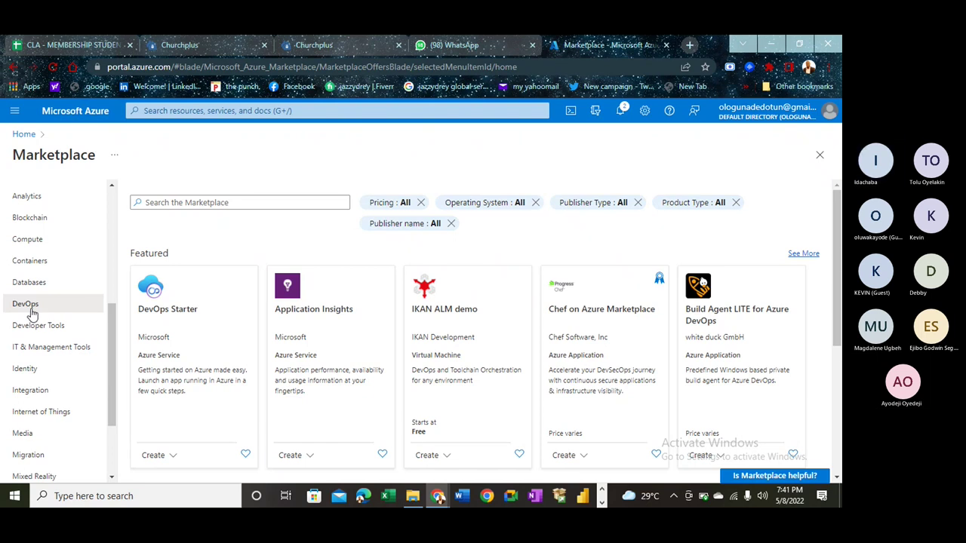
{"action": "left_click_drag", "start_coordinate": [117, 339], "coordinate": [115, 383]}
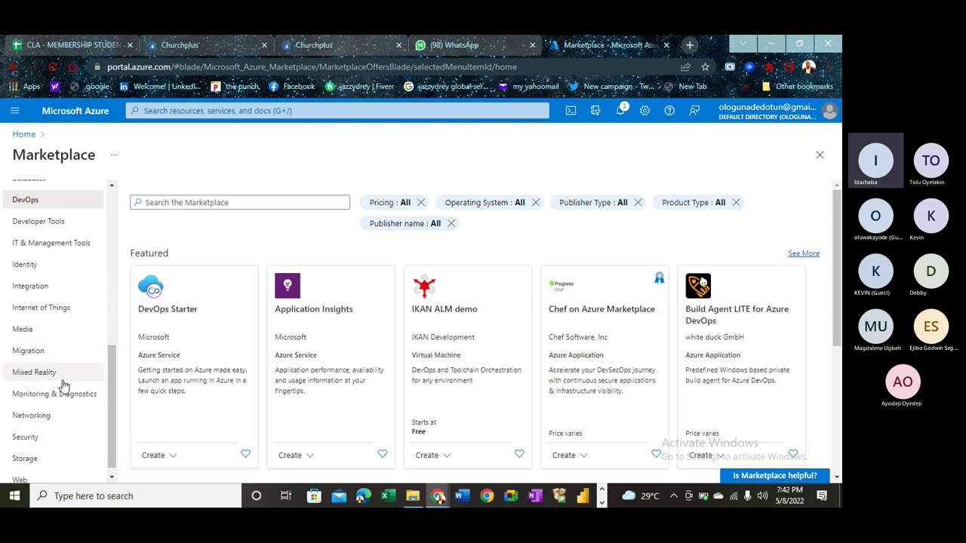
- Switch to Internet of Things offerings, showing IoT Security products like KeyScaler and Xage Fabric
{"action": "left_click", "coordinate": [47, 309]}
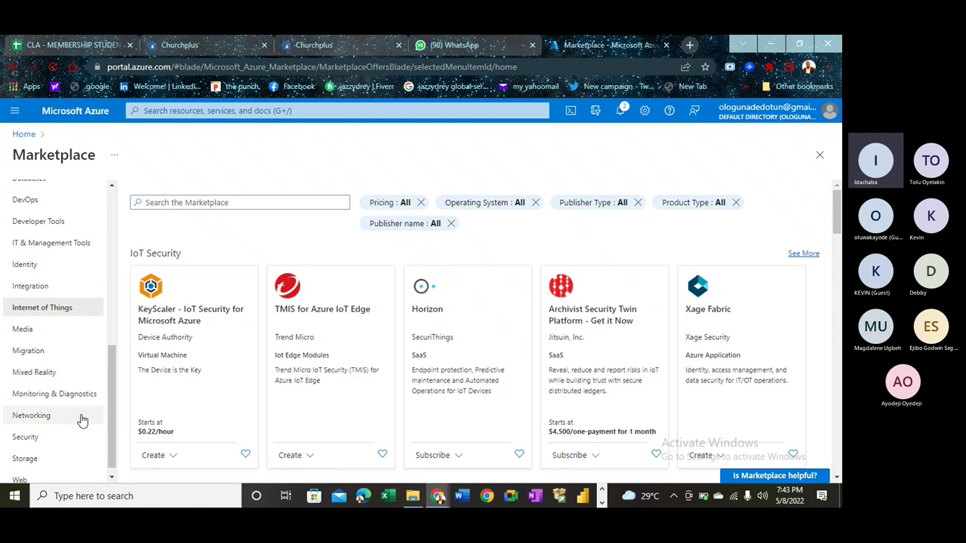
- Scroll through Networking offerings like Load Balancer and Virtual WAN, then switch to Storage
{"action": "left_click", "coordinate": [32, 416]}
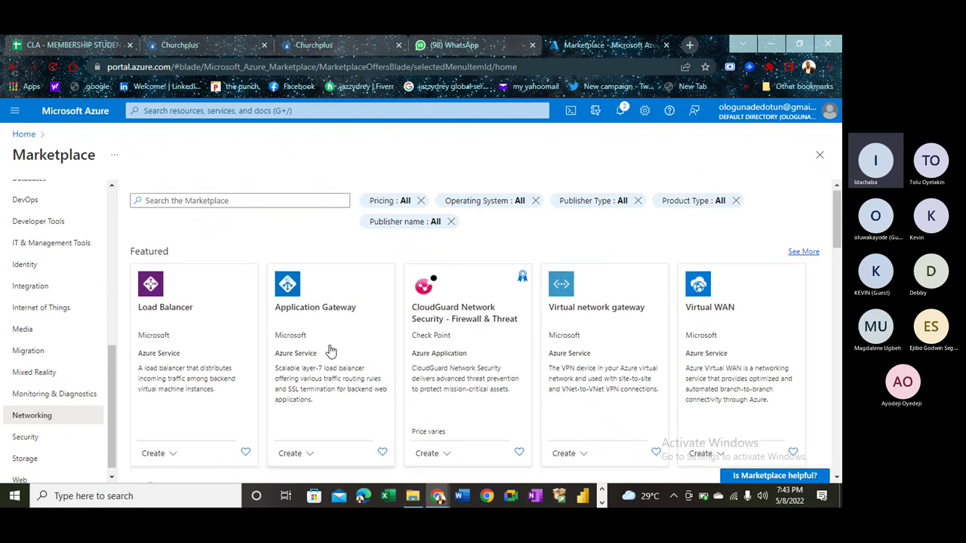
{"action": "scroll", "coordinate": [330, 351], "scroll_direction": "down", "scroll_amount": 1}
{"action": "scroll", "coordinate": [329, 351], "scroll_direction": "up", "scroll_amount": 1}
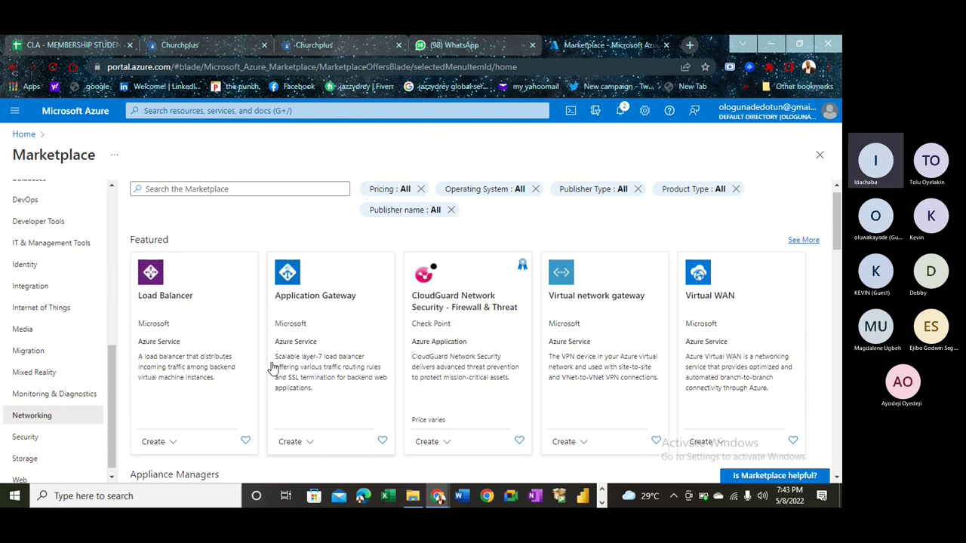
{"action": "scroll", "coordinate": [43, 462], "scroll_direction": "down", "scroll_amount": 1}
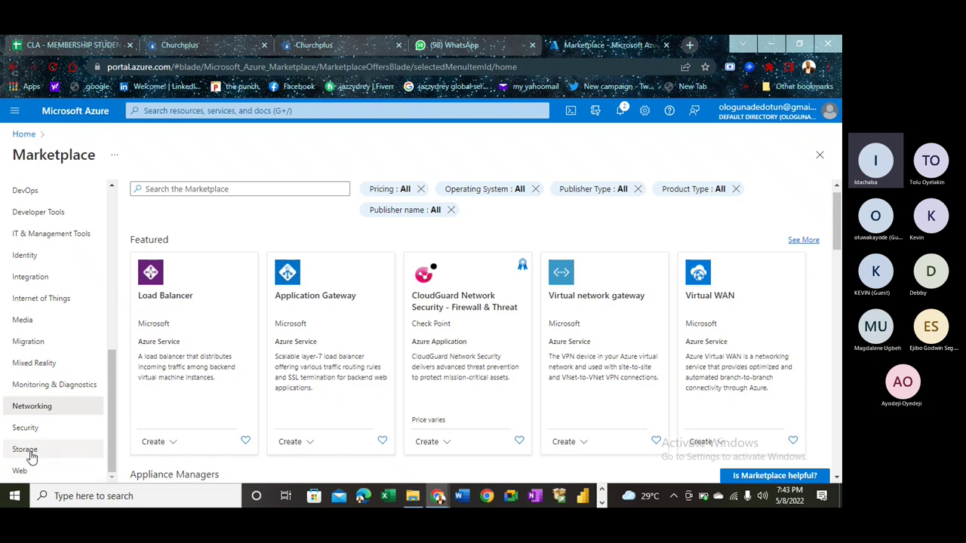
{"action": "left_click", "coordinate": [25, 449]}
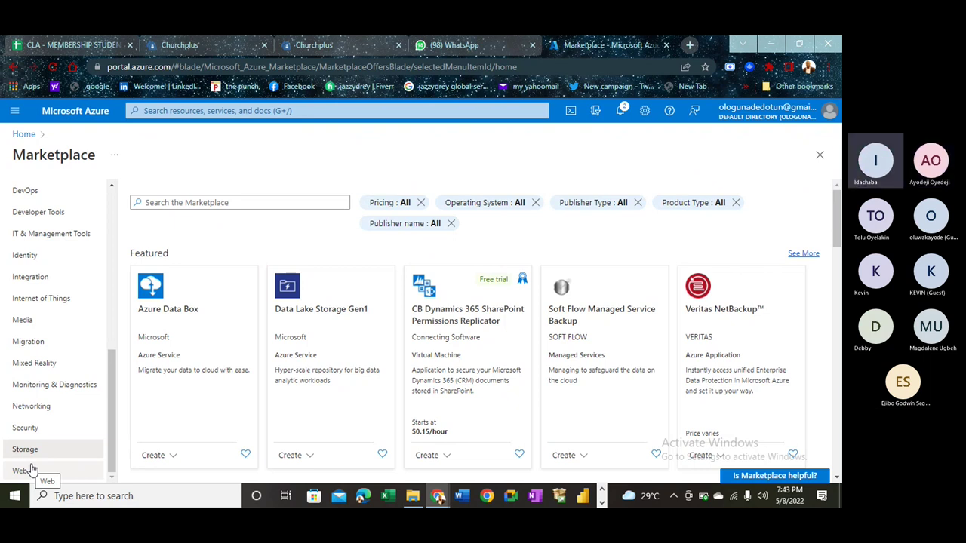
- Scroll Storage offerings from Azure Data Box down to Backup & Recovery and back to the top
{"action": "scroll", "coordinate": [241, 375], "scroll_direction": "down", "scroll_amount": 1}
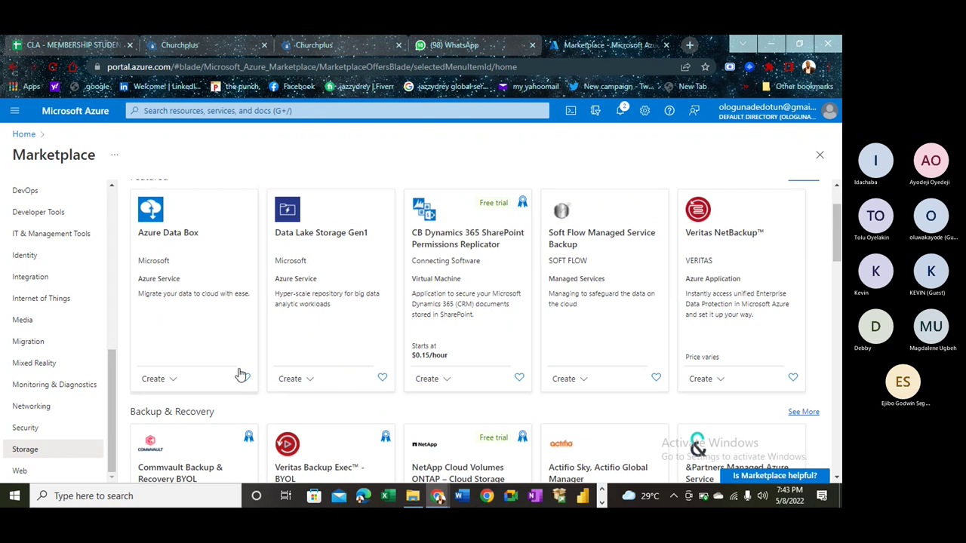
{"action": "scroll", "coordinate": [242, 375], "scroll_direction": "down", "scroll_amount": 3}
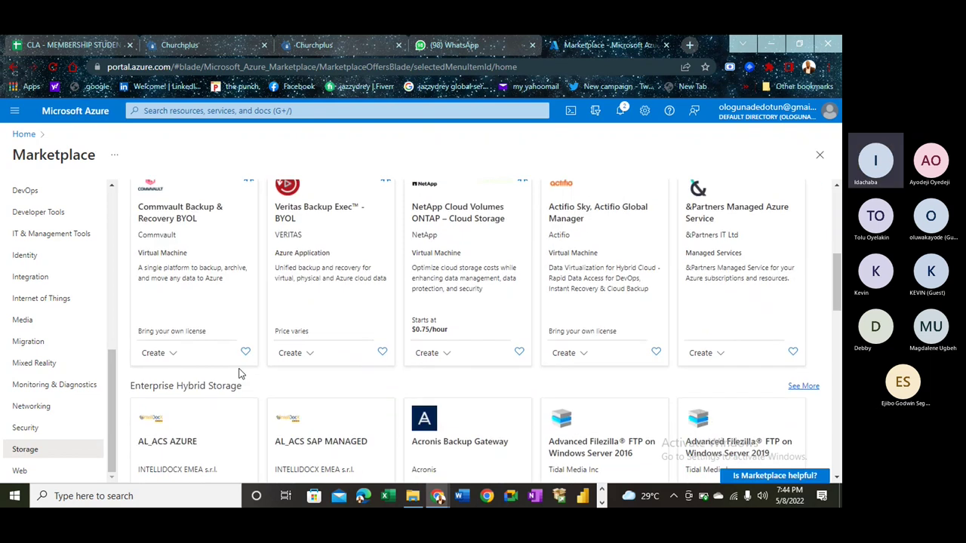
{"action": "scroll", "coordinate": [241, 375], "scroll_direction": "up", "scroll_amount": 3}
{"action": "scroll", "coordinate": [240, 374], "scroll_direction": "up", "scroll_amount": 1}
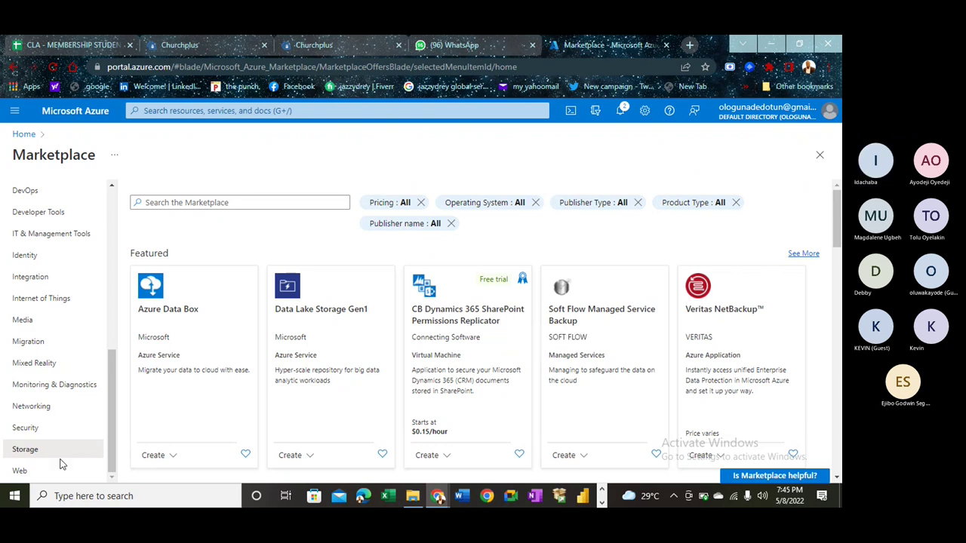
- Show the Web category and scroll its featured services from Logic App to App Service Environment v2
{"action": "left_click", "coordinate": [23, 471]}
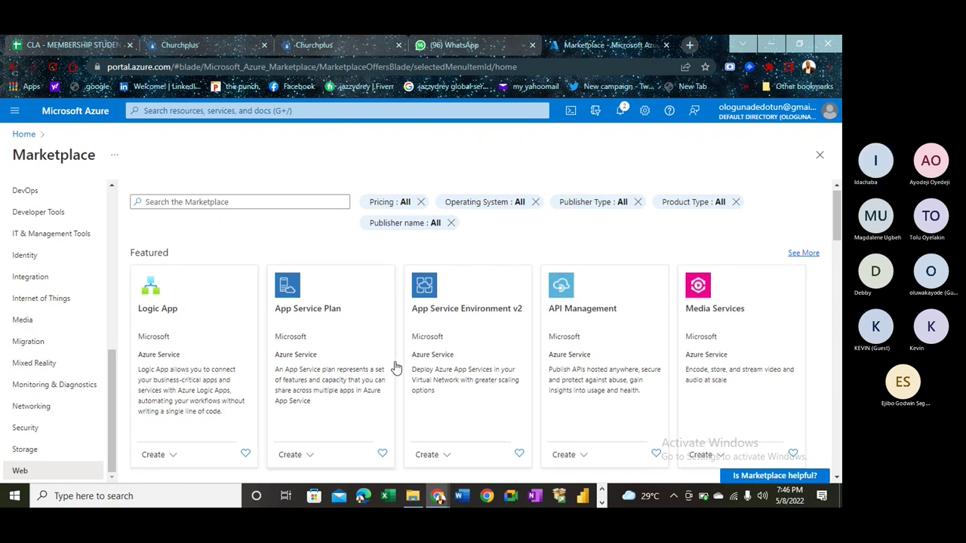
{"action": "scroll", "coordinate": [396, 368], "scroll_direction": "down", "scroll_amount": 2}
{"action": "scroll", "coordinate": [396, 368], "scroll_direction": "up", "scroll_amount": 2}
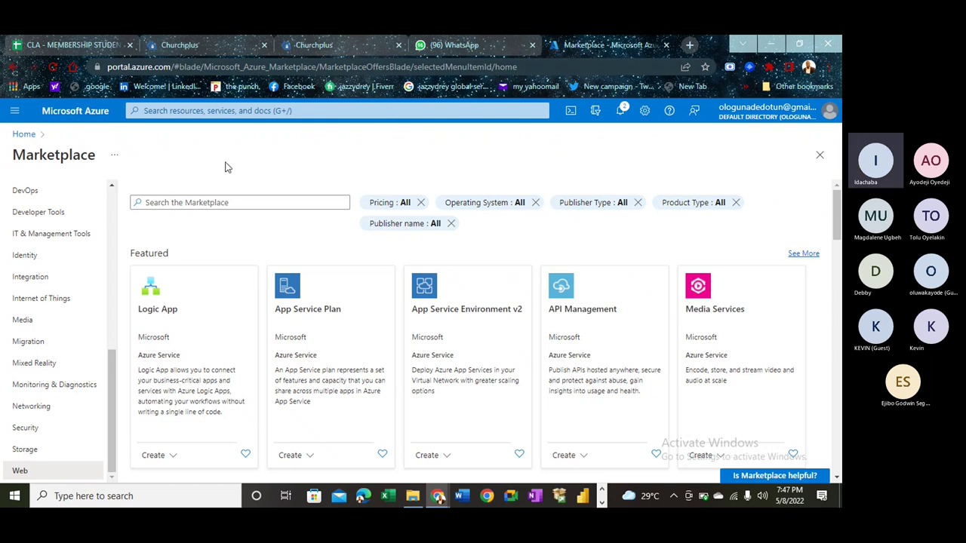
- List the virtual machines and highlight CBCserver's Running status, Windows OS and South Africa North location
{"action": "left_click", "coordinate": [23, 135]}
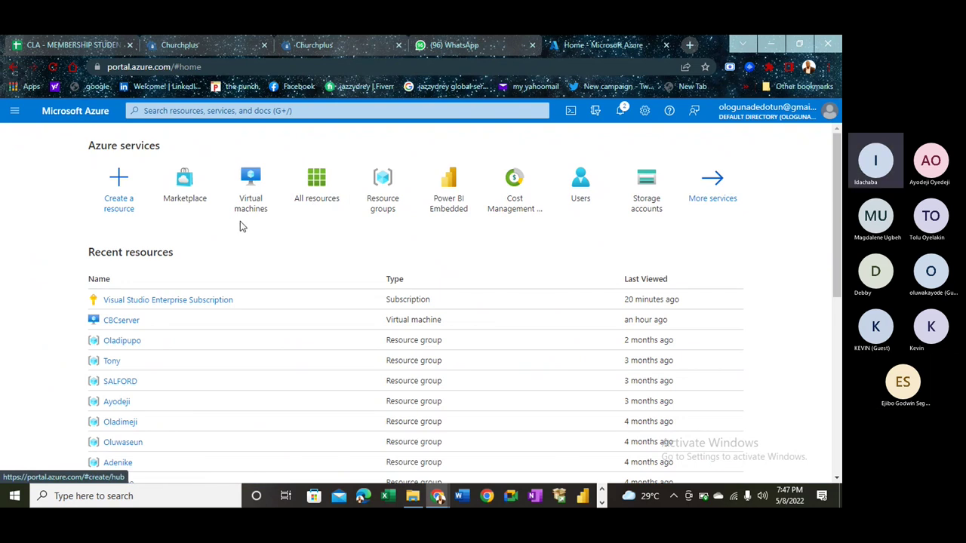
{"action": "left_click", "coordinate": [245, 211]}
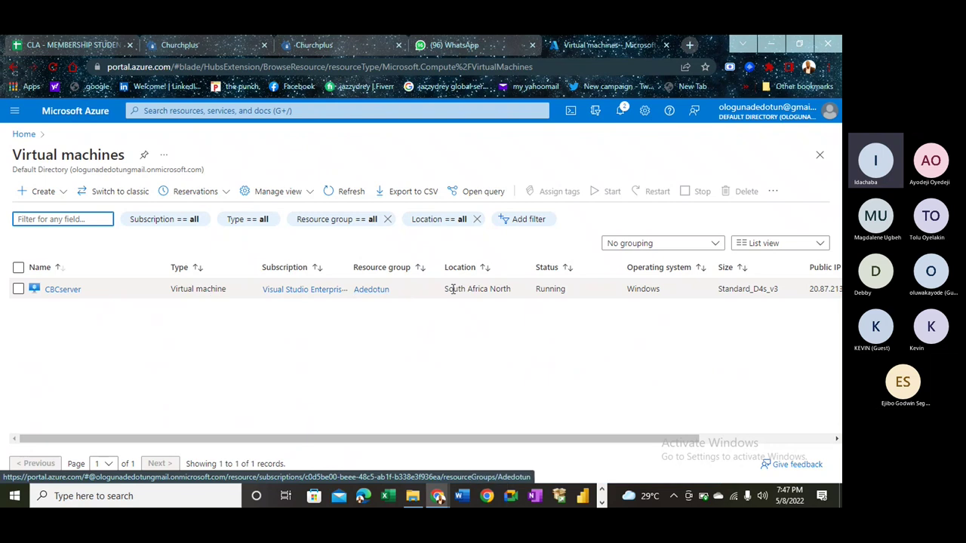
{"action": "left_click_drag", "start_coordinate": [537, 290], "coordinate": [549, 291]}
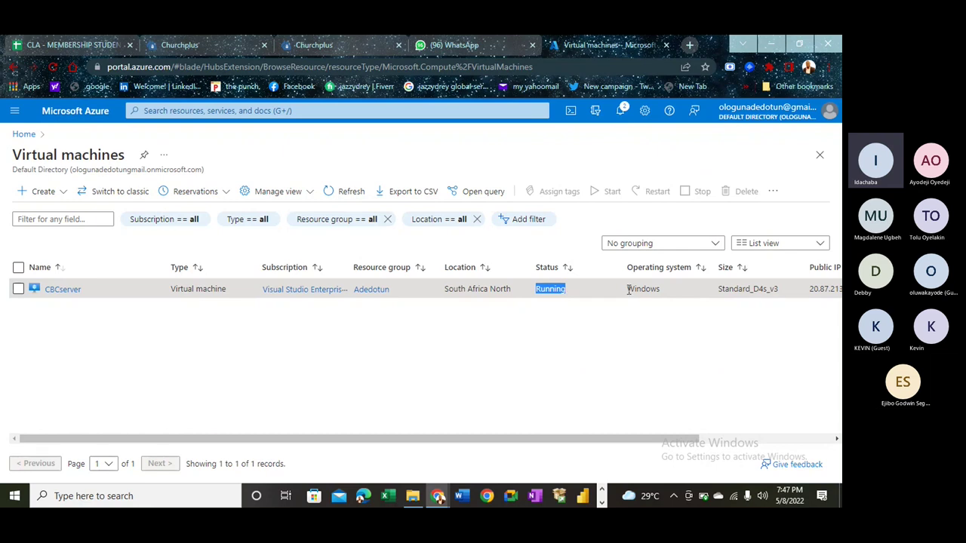
{"action": "left_click_drag", "start_coordinate": [628, 289], "coordinate": [661, 289]}
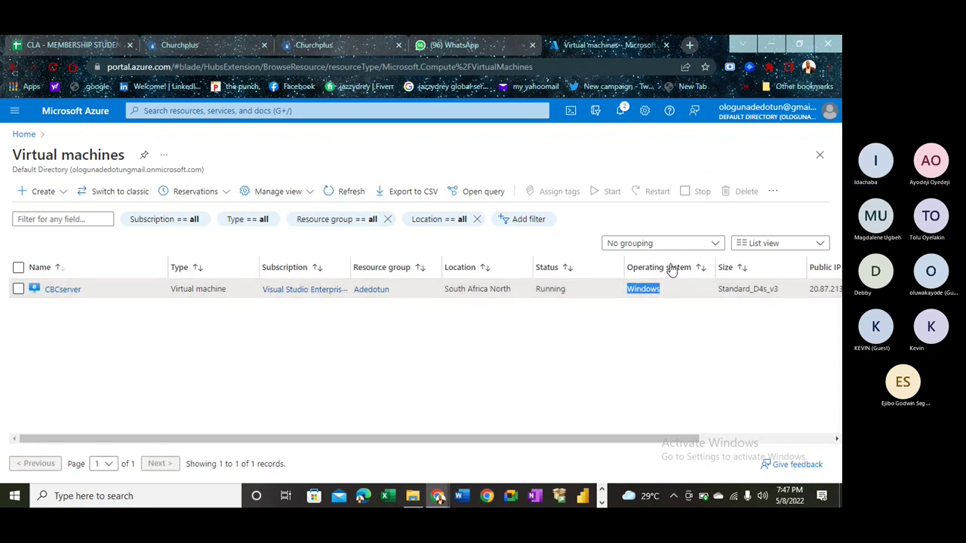
{"action": "left_click", "coordinate": [513, 290]}
{"action": "left_click_drag", "start_coordinate": [445, 290], "coordinate": [519, 293]}
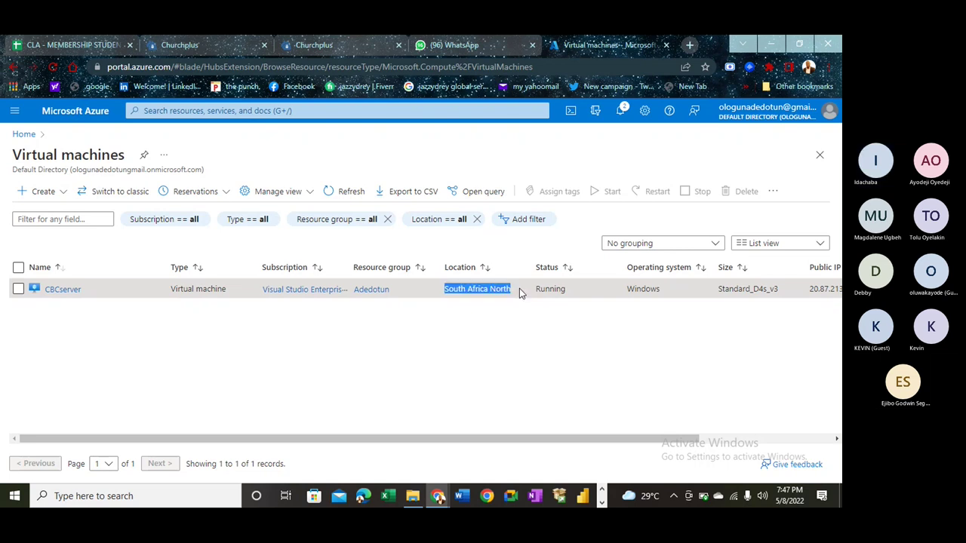
- Open CBCserver's overview and copy its public IP address 20.87.213.128
{"action": "left_click", "coordinate": [62, 289]}
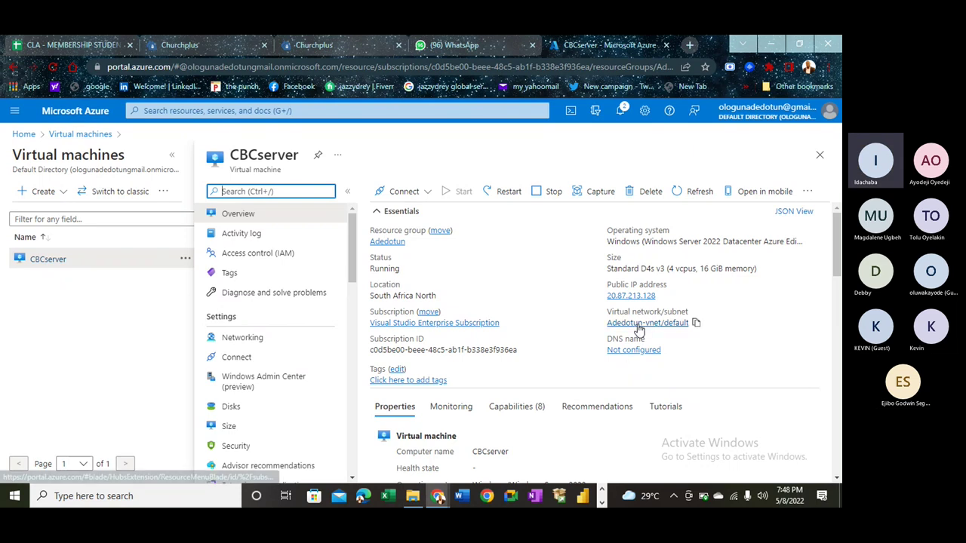
{"action": "left_click", "coordinate": [661, 296]}
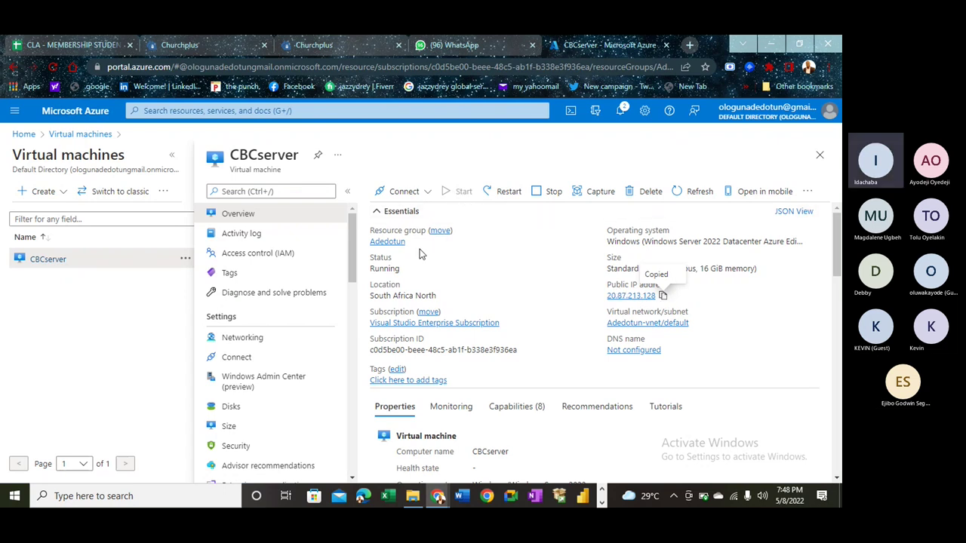
{"action": "double_click", "coordinate": [382, 270]}
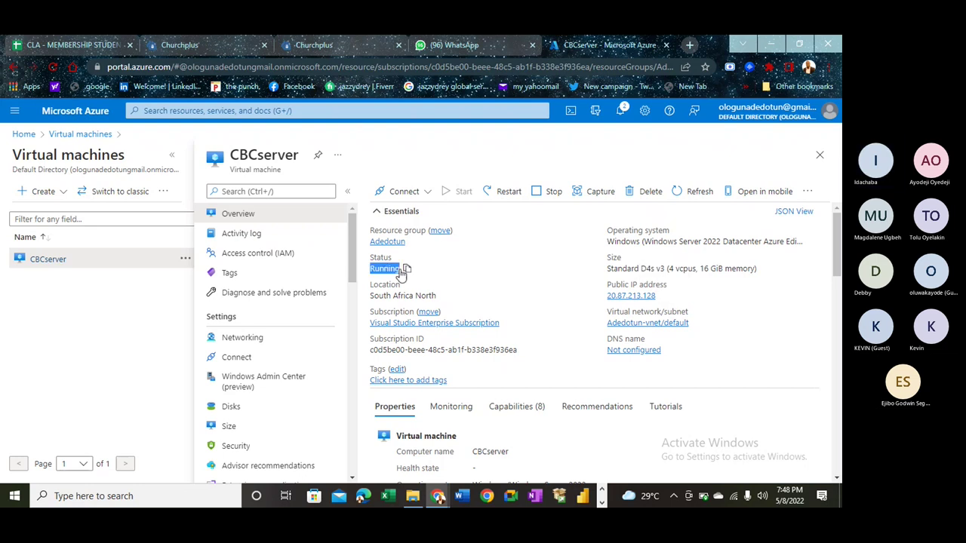
- Search Windows for 'RDP' to launch Remote Desktop Connection
{"action": "left_click", "coordinate": [174, 496]}
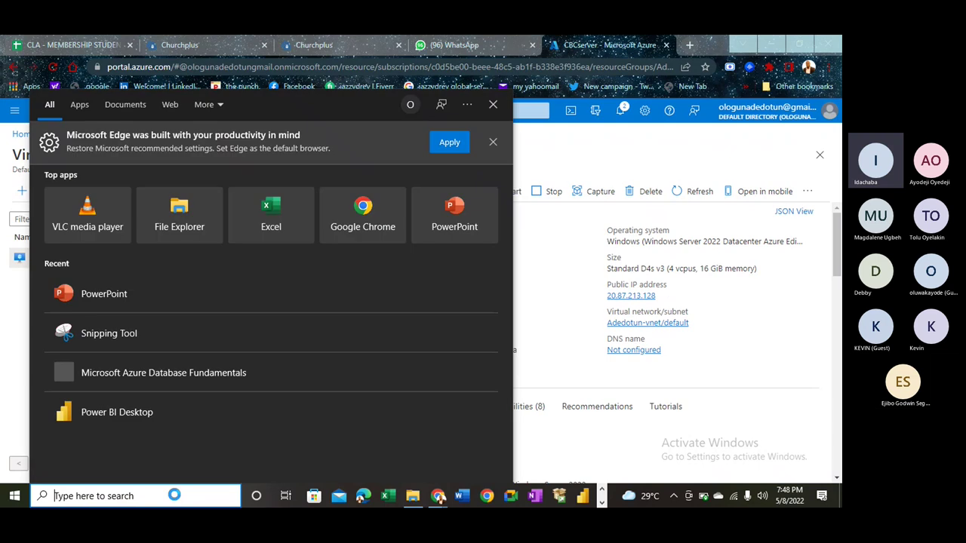
{"action": "type", "text": "RDP"}
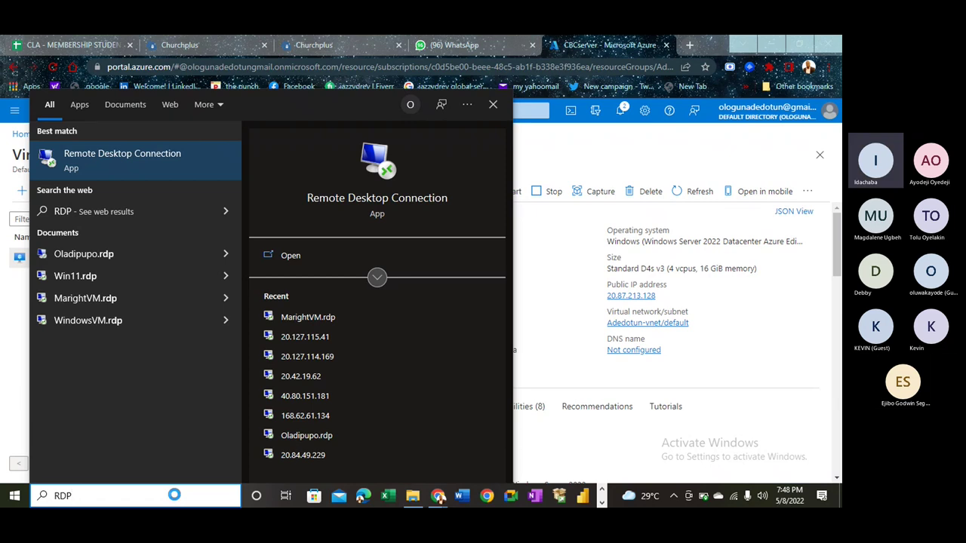
{"action": "key", "text": "Escape"}
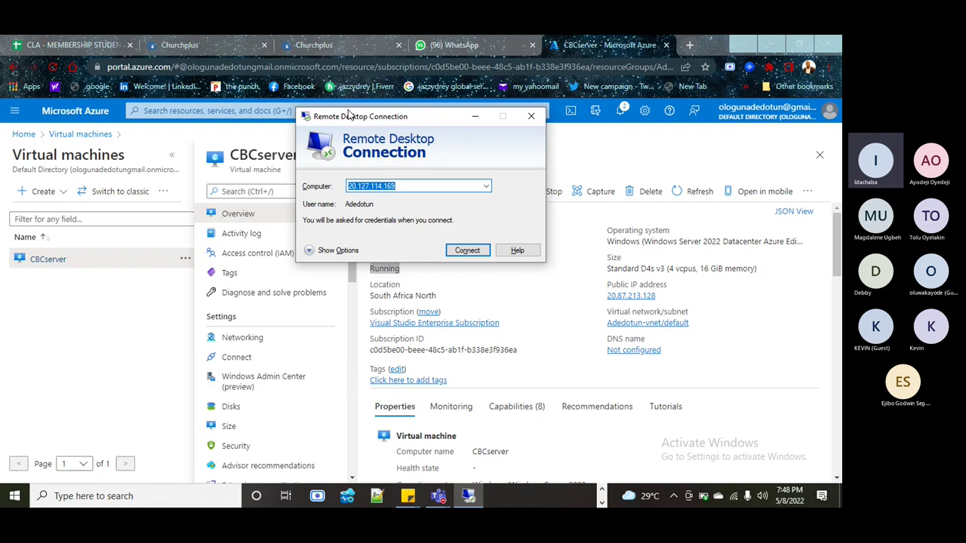
- Nudge the Remote Desktop Connection dialog aside and open a new Chrome tab
{"action": "left_click_drag", "start_coordinate": [349, 114], "coordinate": [394, 129]}
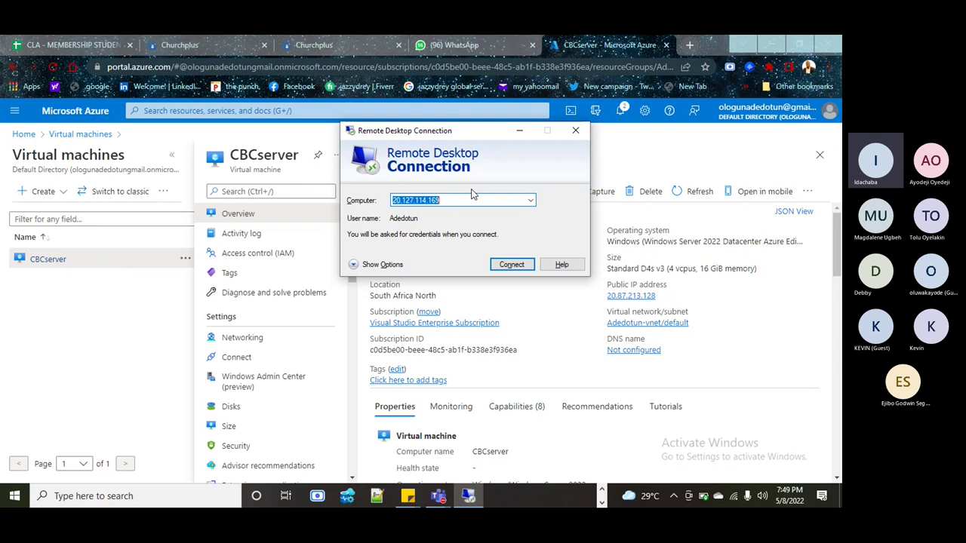
{"action": "left_click", "coordinate": [691, 47]}
{"action": "left_click", "coordinate": [691, 47]}
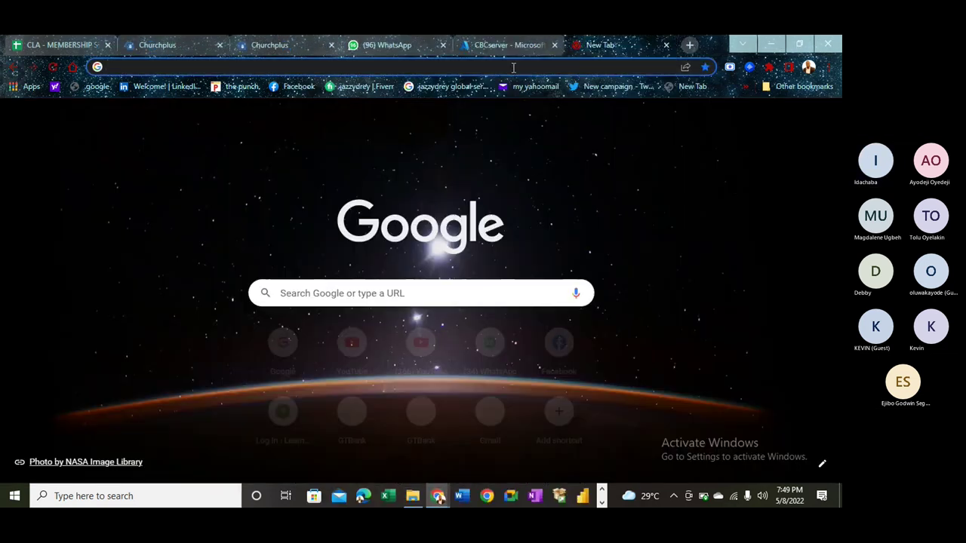
- Search Google for 'Datacenter' from the new tab
{"action": "left_click", "coordinate": [513, 68]}
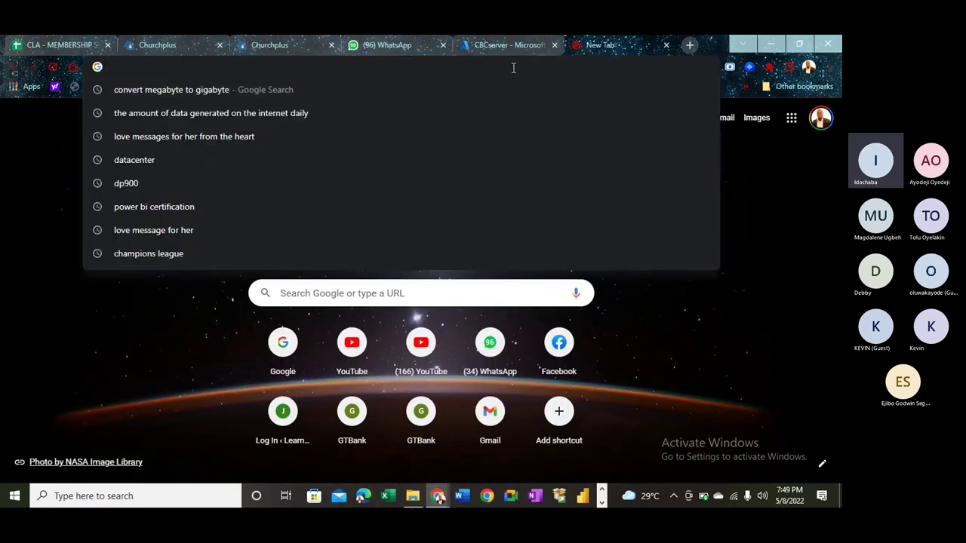
{"action": "type", "text": "Data"}
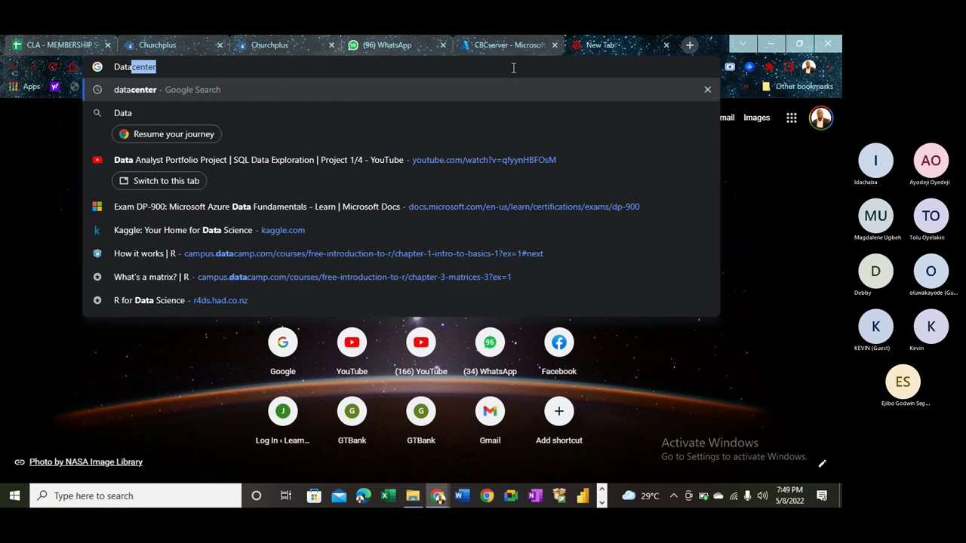
{"action": "type", "text": "center"}
{"action": "key", "text": "Return"}
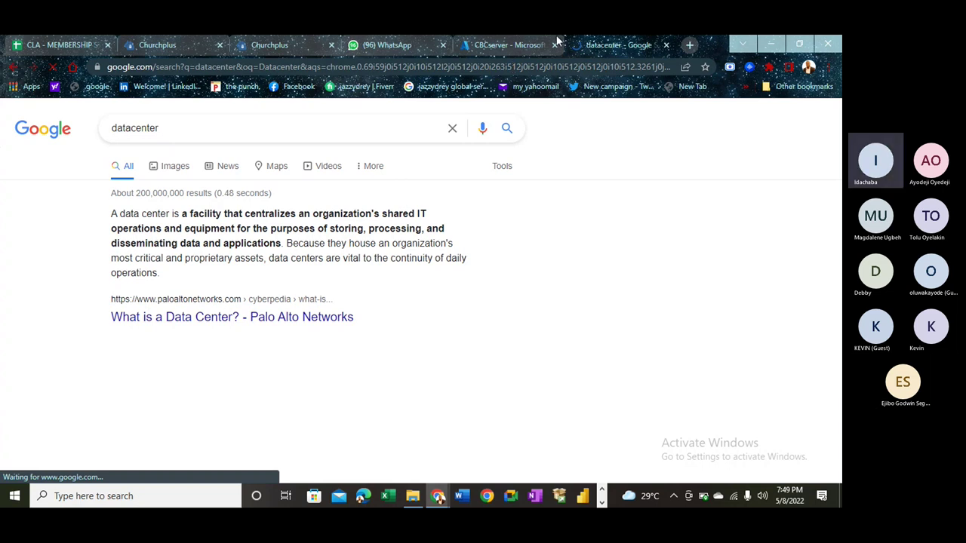
- Check the Azure tab, return to the results, and bring Remote Desktop Connection forward
{"action": "left_click", "coordinate": [502, 45]}
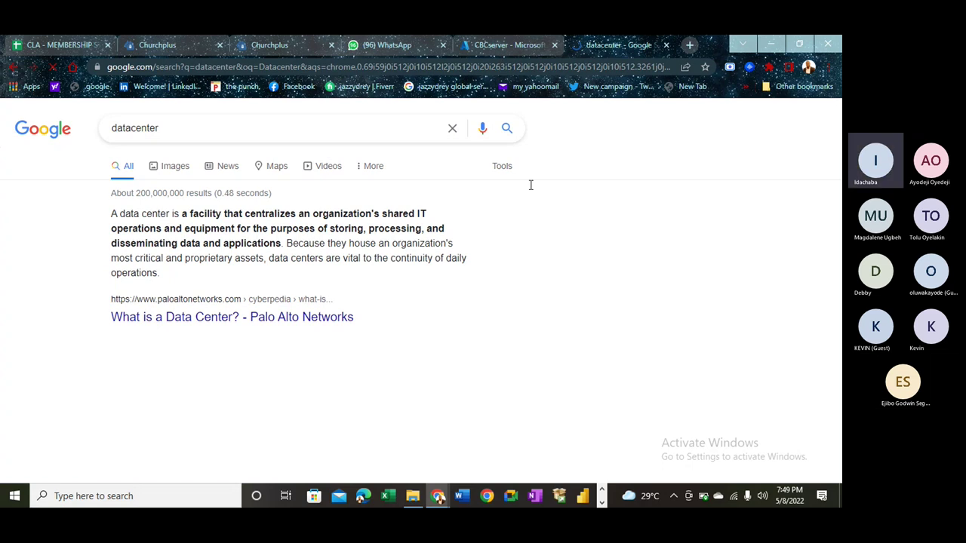
{"action": "left_click", "coordinate": [603, 44]}
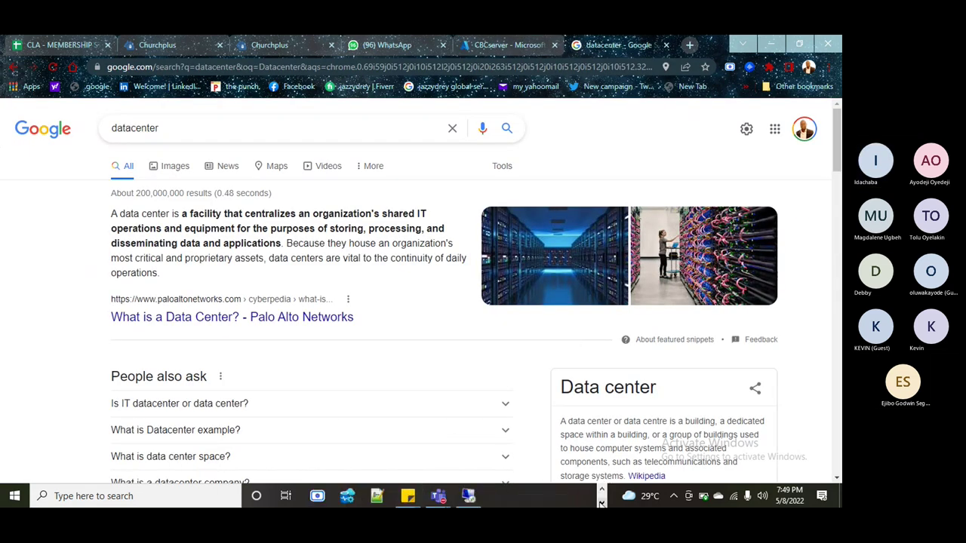
{"action": "left_click", "coordinate": [468, 496]}
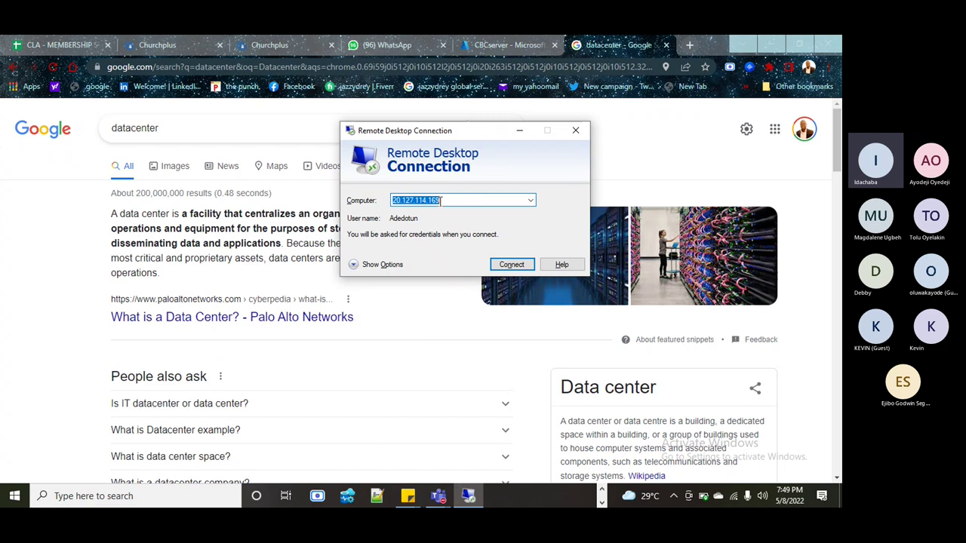
- Paste the VM's public IP 20.87.213.128 as the computer and connect
{"action": "left_click", "coordinate": [530, 201]}
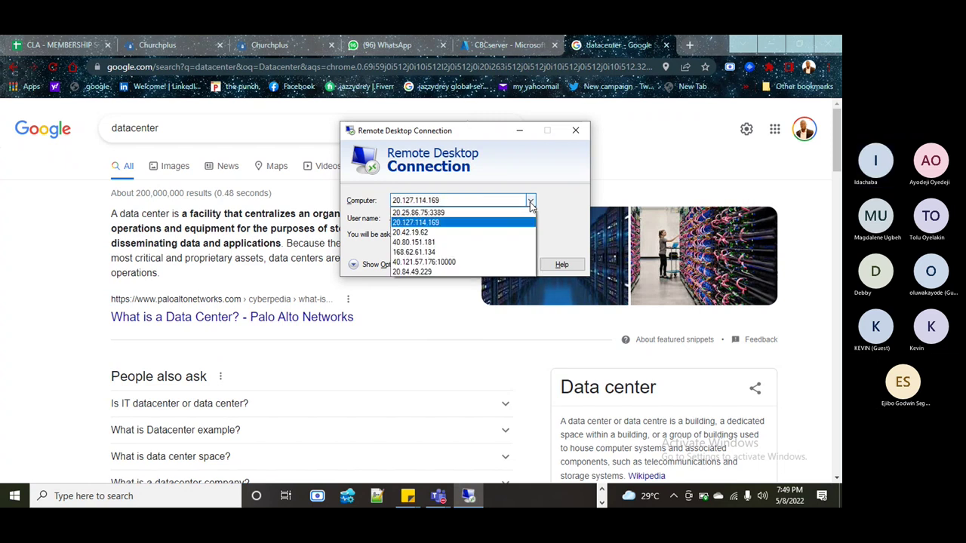
{"action": "left_click", "coordinate": [476, 200]}
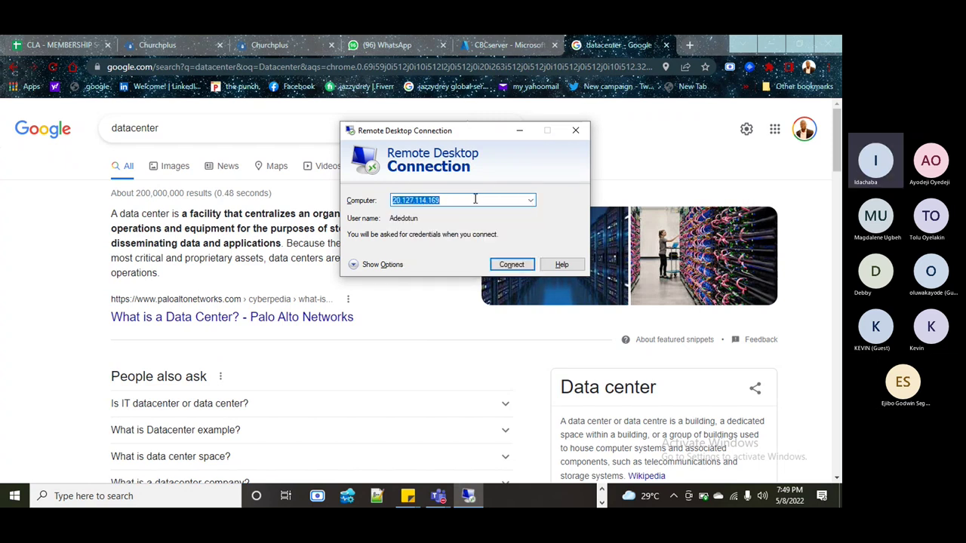
{"action": "type", "text": "20.87.213.128"}
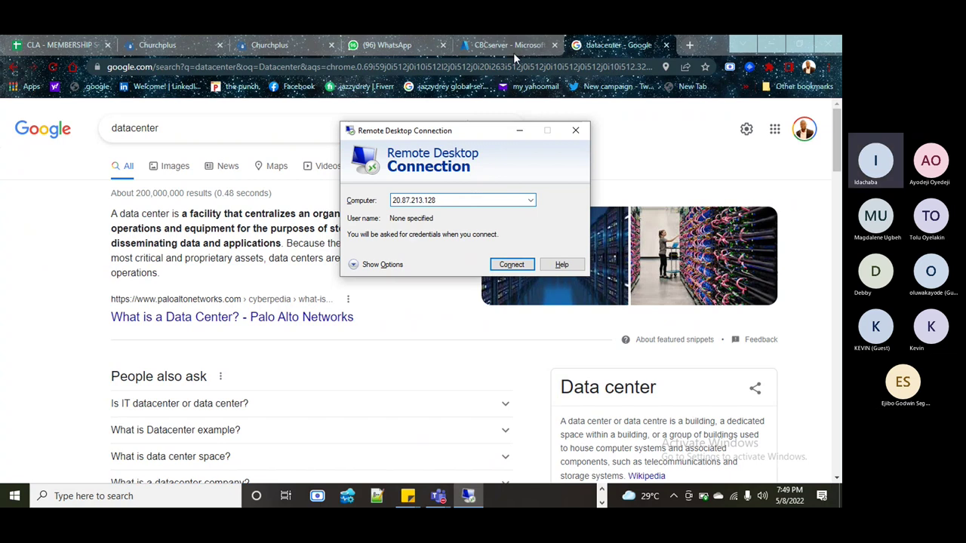
{"action": "left_click", "coordinate": [509, 43]}
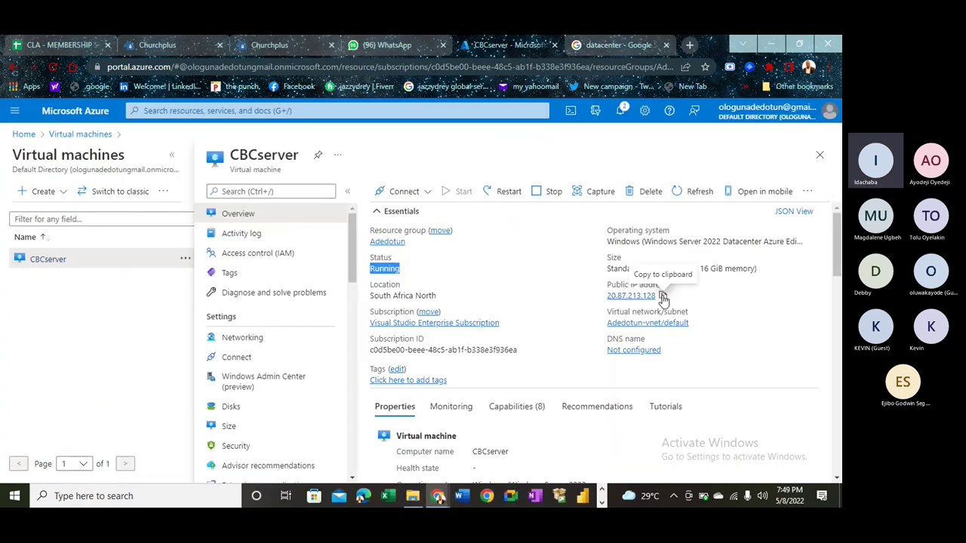
{"action": "key", "text": "alt+Tab"}
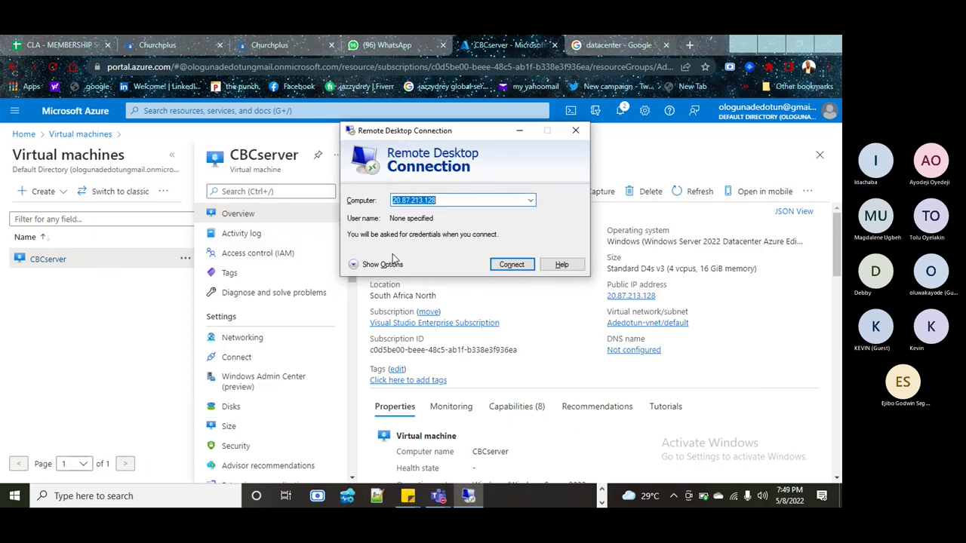
{"action": "left_click", "coordinate": [504, 266]}
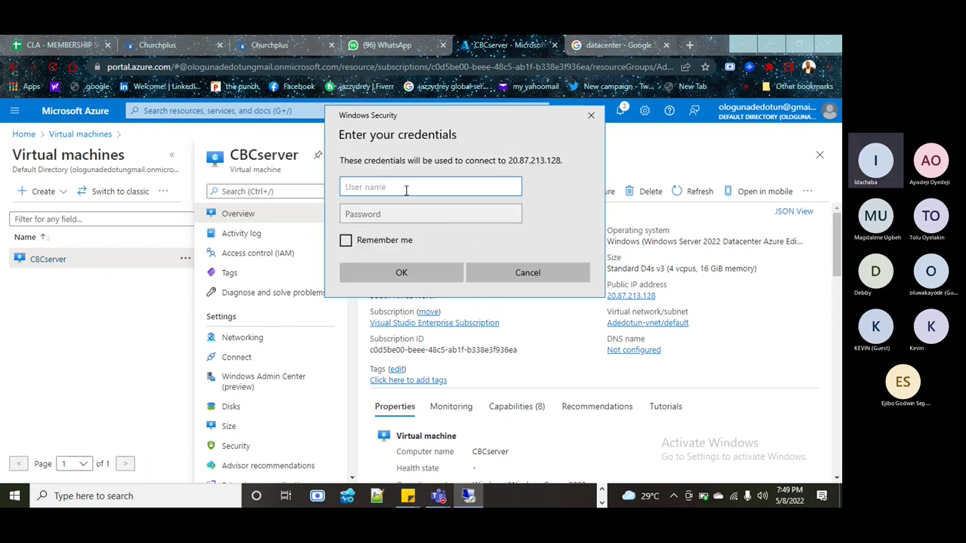
- Enter the VM's user name and password, tick Remember me, and submit
{"action": "type", "text": "Cbcserver"}
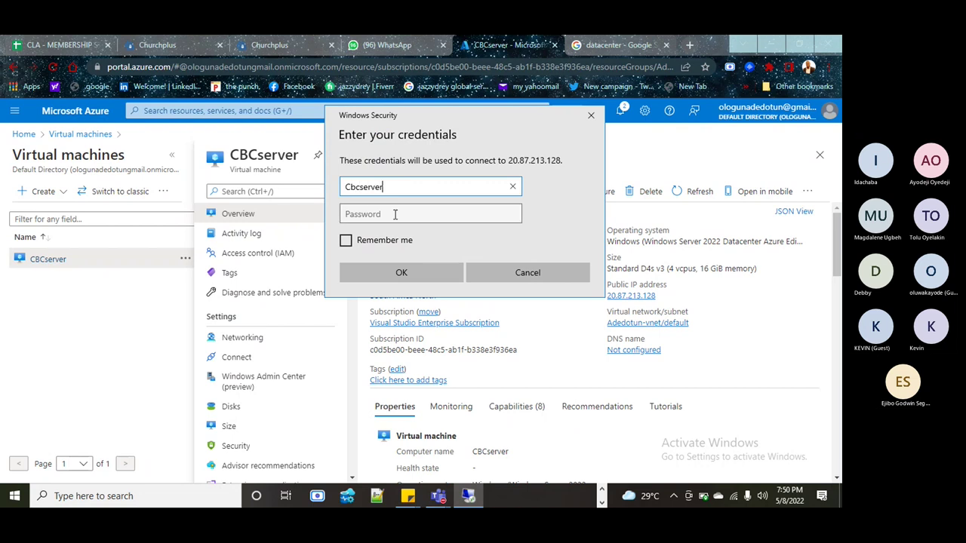
{"action": "left_click", "coordinate": [395, 214]}
{"action": "type", "text": "**"}
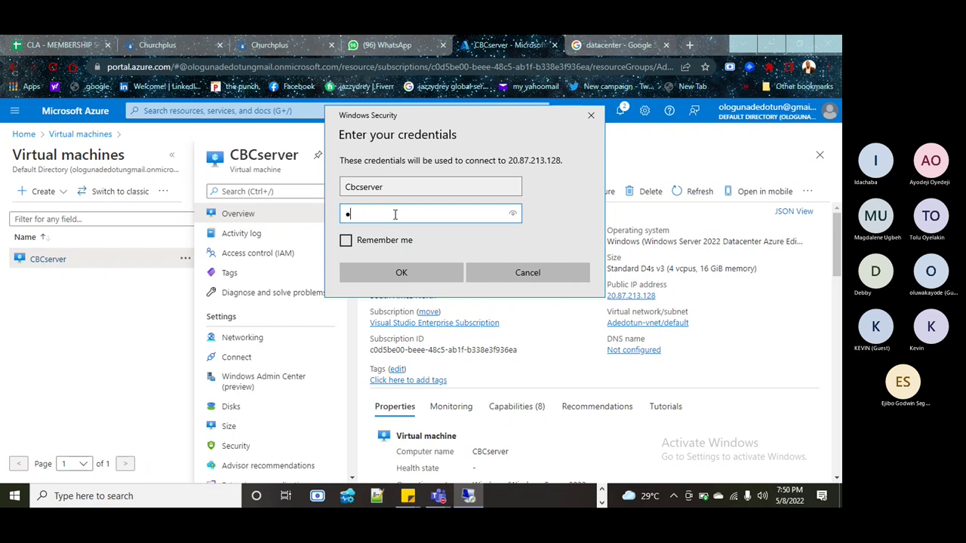
{"action": "type", "text": "***********"}
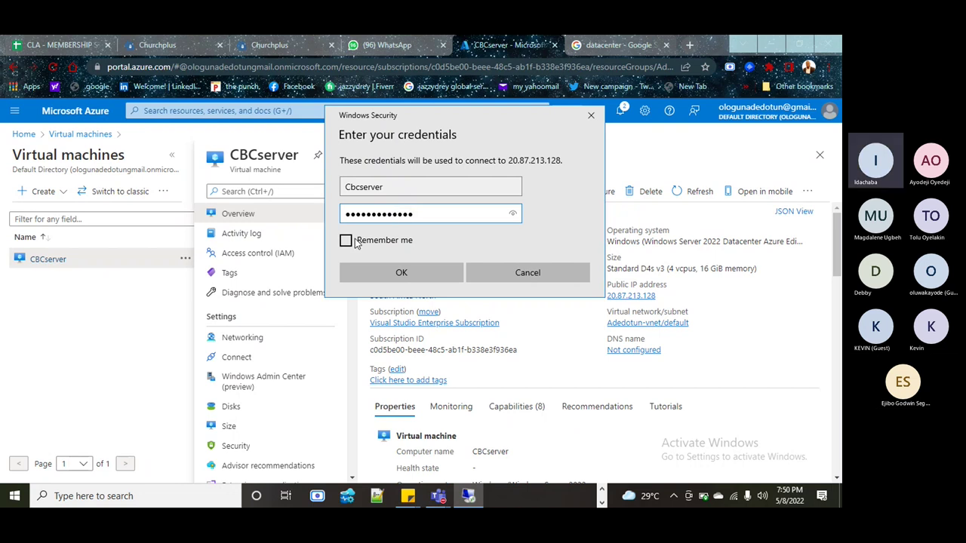
{"action": "left_click", "coordinate": [346, 240]}
{"action": "left_click", "coordinate": [407, 267]}
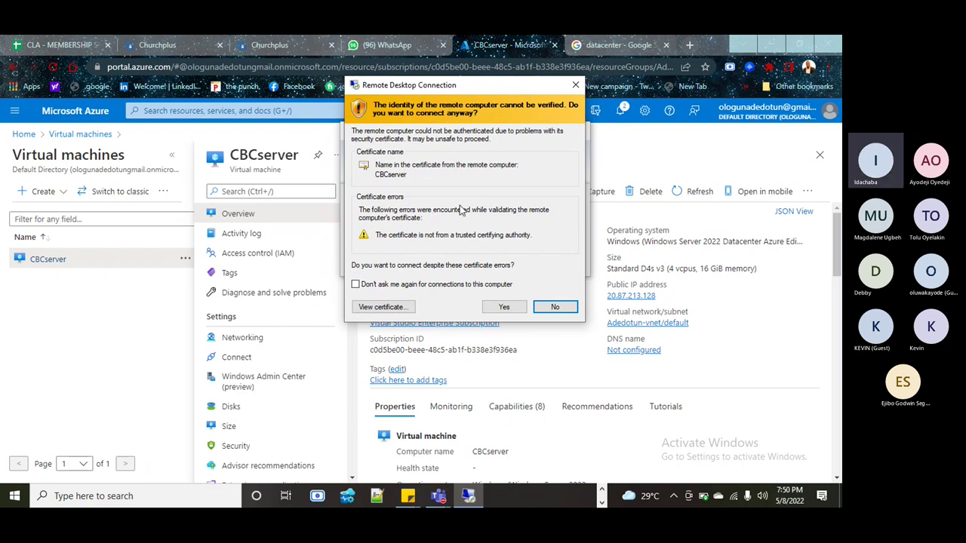
- Accept the CBCserver certificate warning, minimise vMix remotely, and shorten the connection bar
{"action": "left_click", "coordinate": [502, 307]}
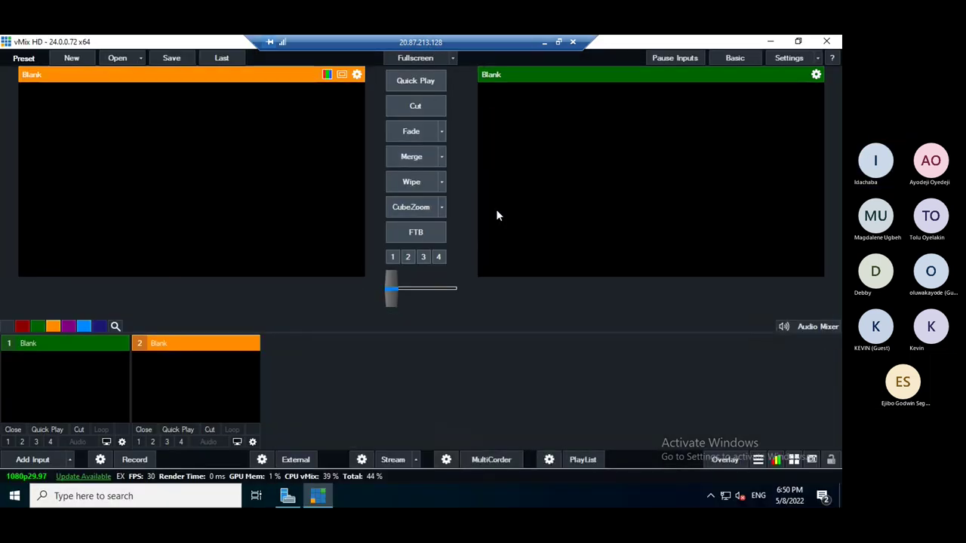
{"action": "left_click", "coordinate": [770, 42]}
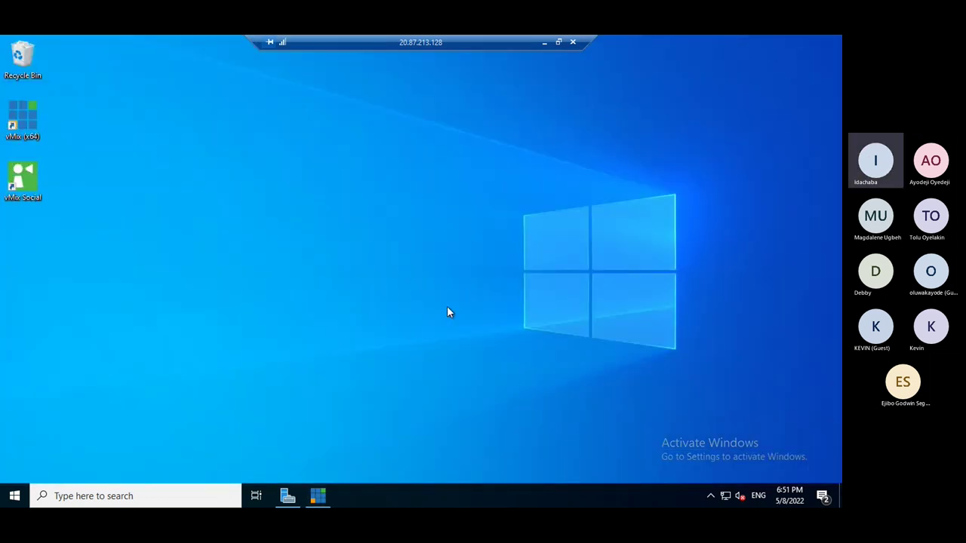
{"action": "left_click_drag", "start_coordinate": [588, 39], "coordinate": [409, 43]}
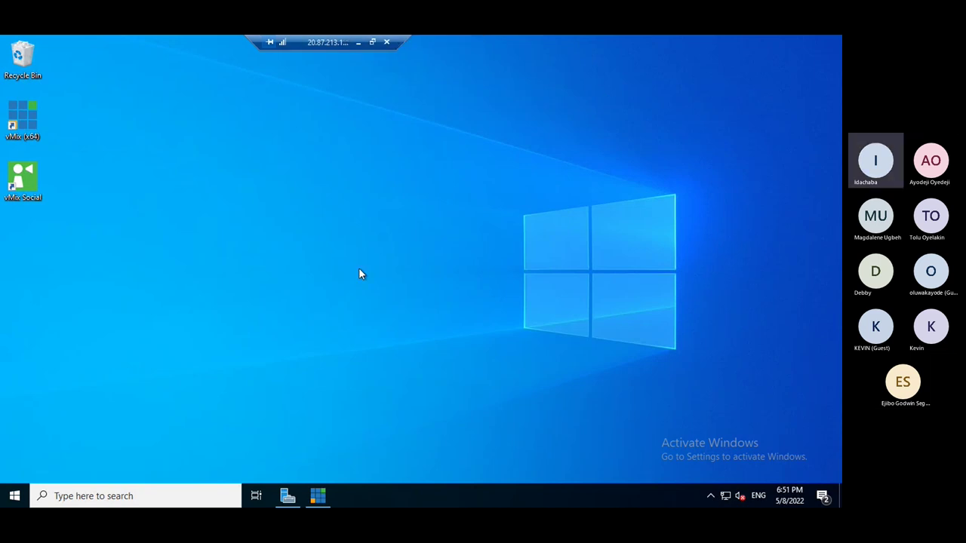
- Launch Microsoft Edge on the remote server by searching for 'e'
{"action": "left_click", "coordinate": [228, 496]}
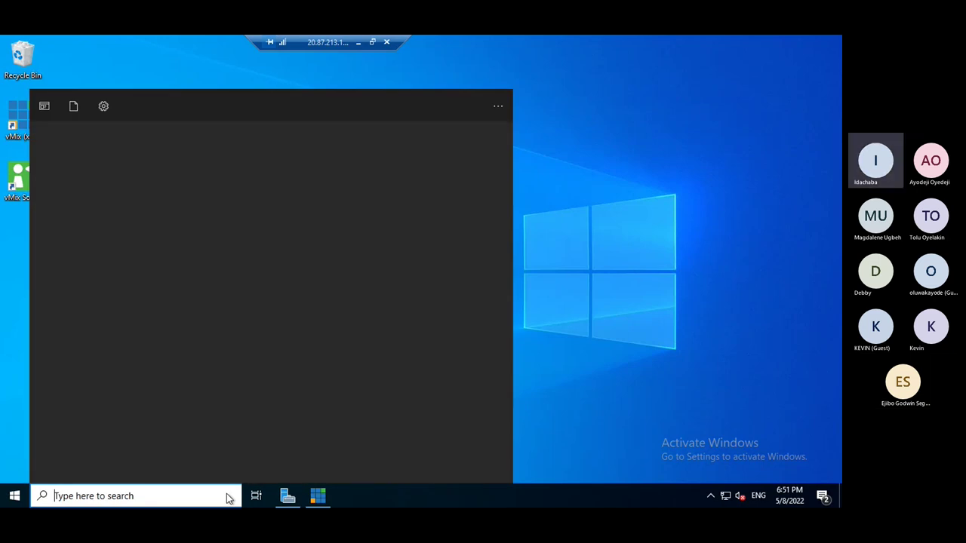
{"action": "type", "text": "e"}
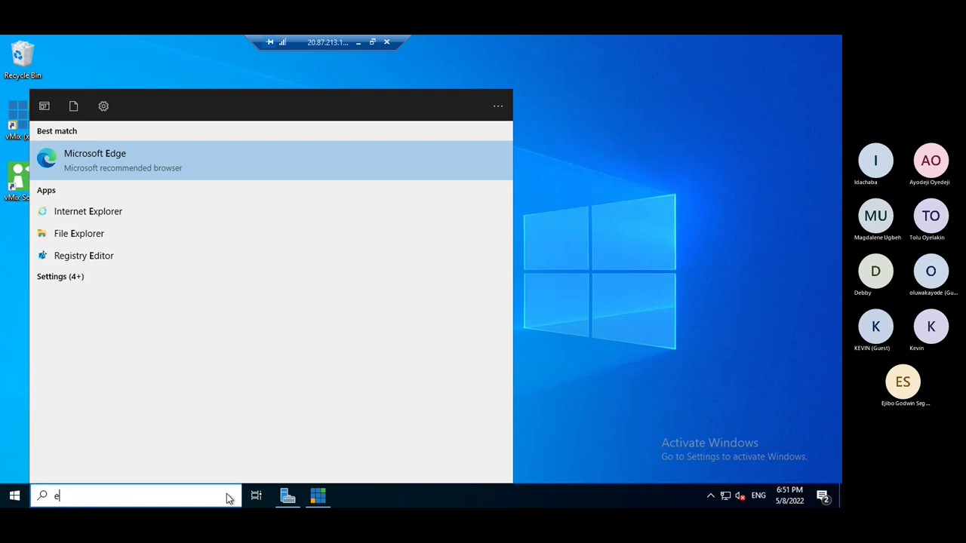
{"action": "key", "text": "Escape"}
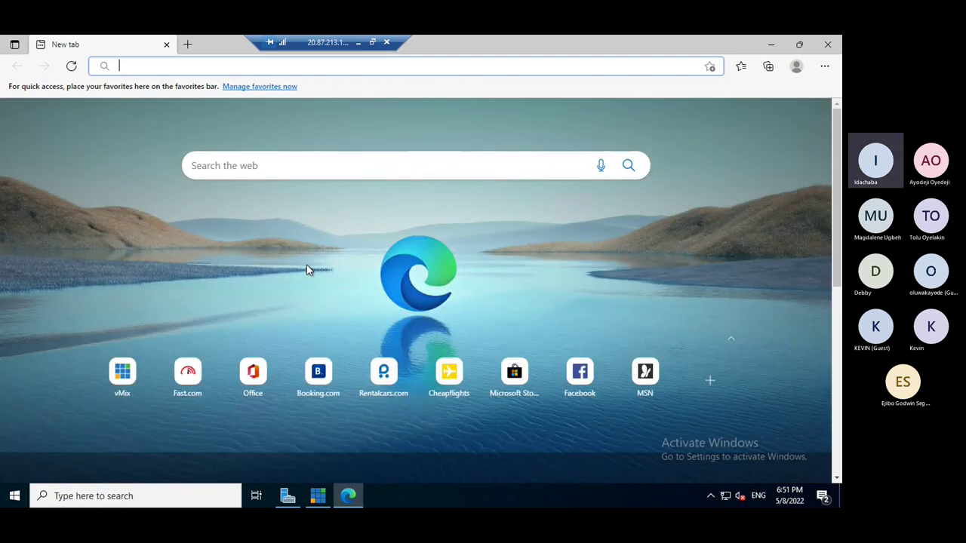
- Run the fast.com speed test in the VM's Edge, then minimise the remote session
{"action": "left_click", "coordinate": [371, 42]}
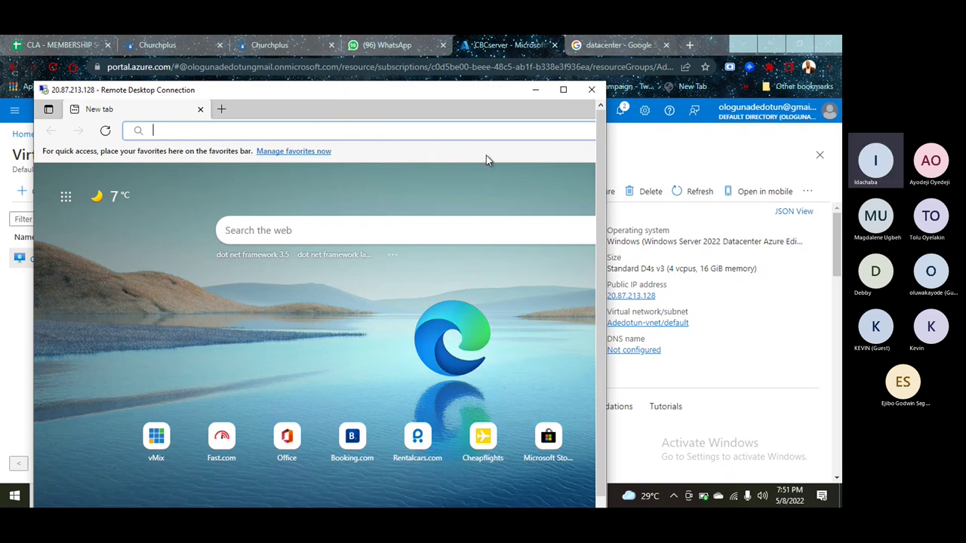
{"action": "left_click", "coordinate": [563, 90]}
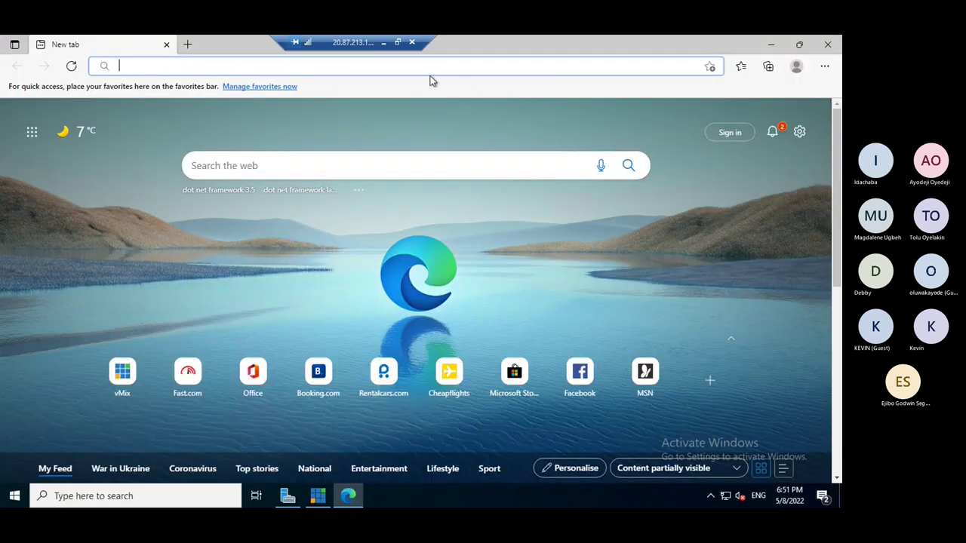
{"action": "left_click", "coordinate": [372, 71]}
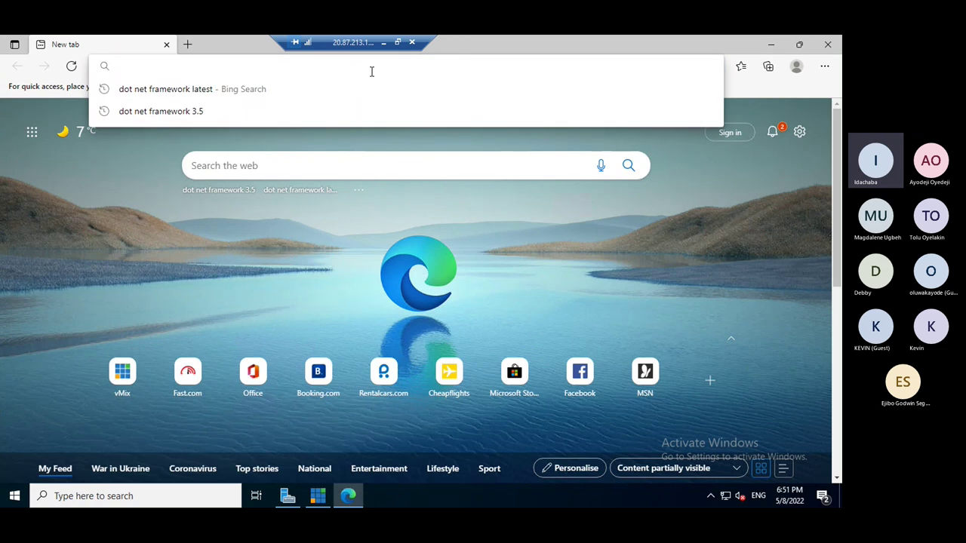
{"action": "type", "text": "fast"}
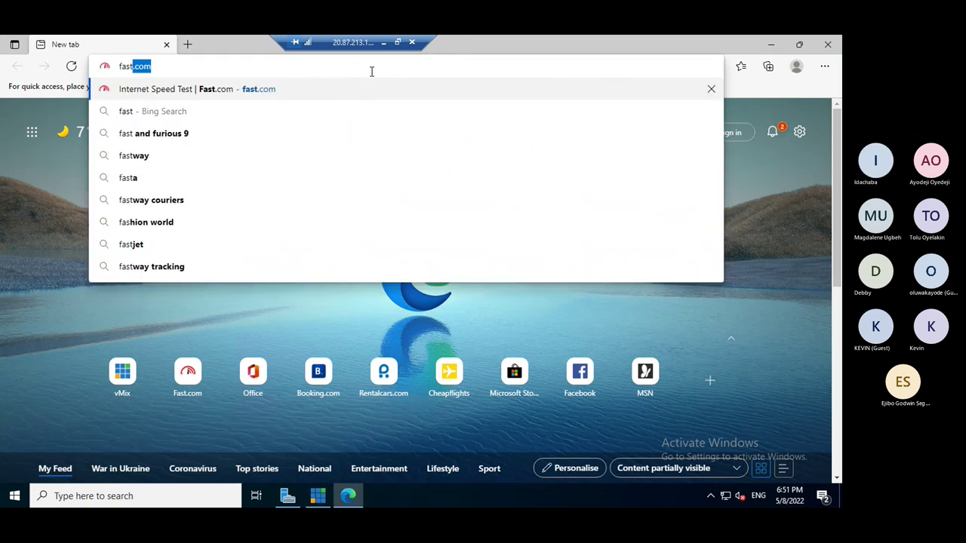
{"action": "type", "text": ".com"}
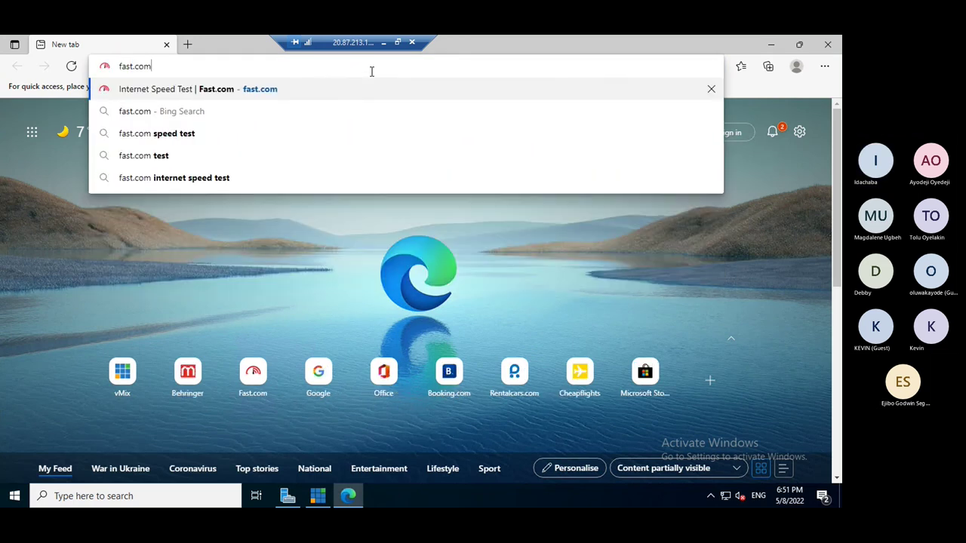
{"action": "key", "text": "Return"}
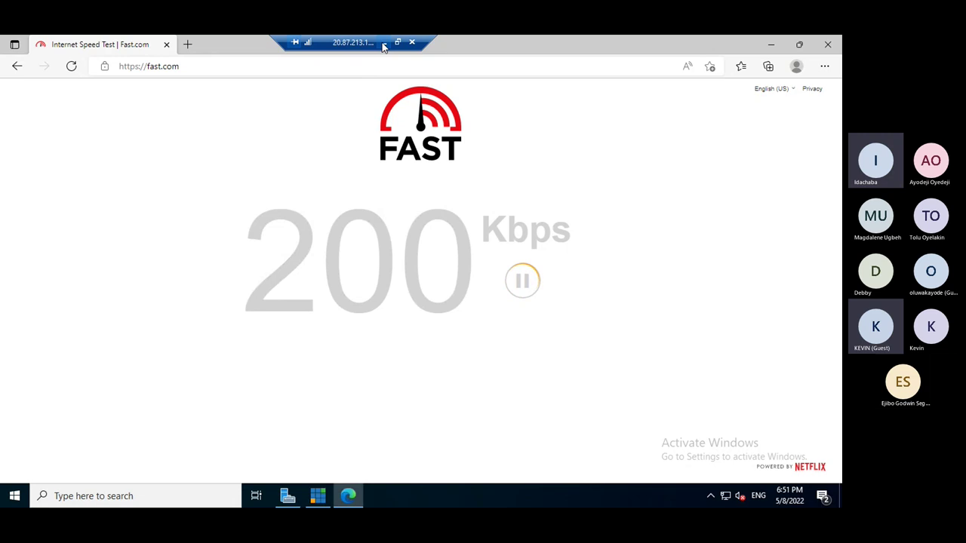
{"action": "left_click", "coordinate": [383, 43]}
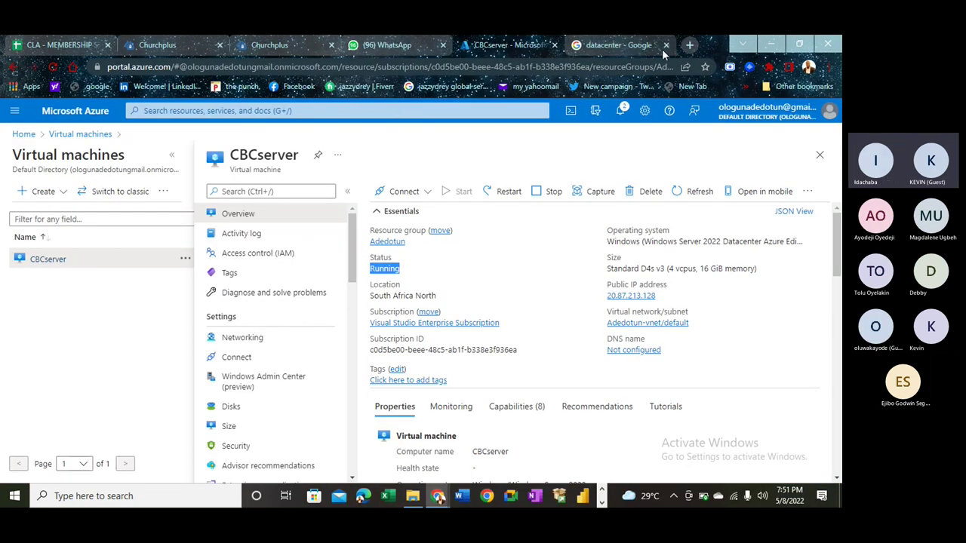
- Load fast.com in a new Chrome tab to test the local internet speed
{"action": "left_click", "coordinate": [688, 47]}
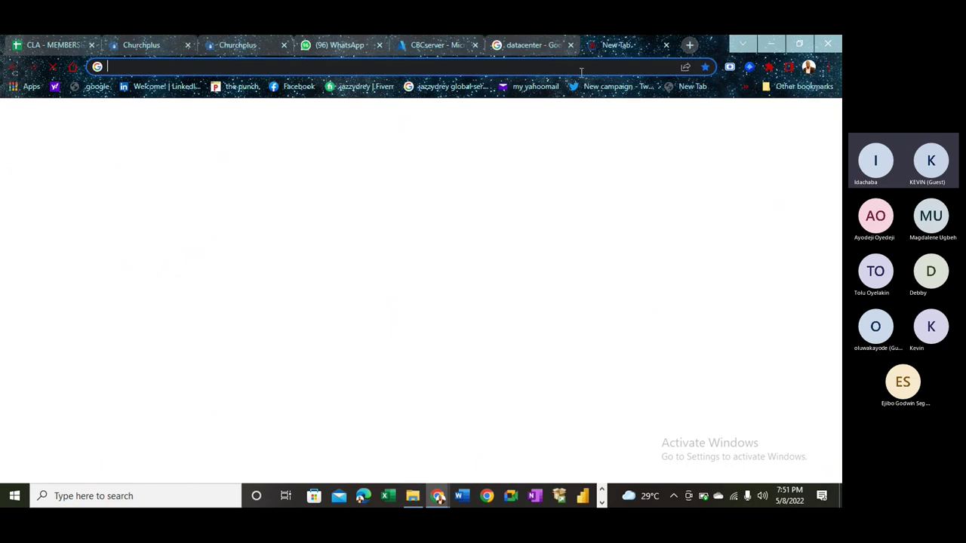
{"action": "left_click", "coordinate": [572, 69]}
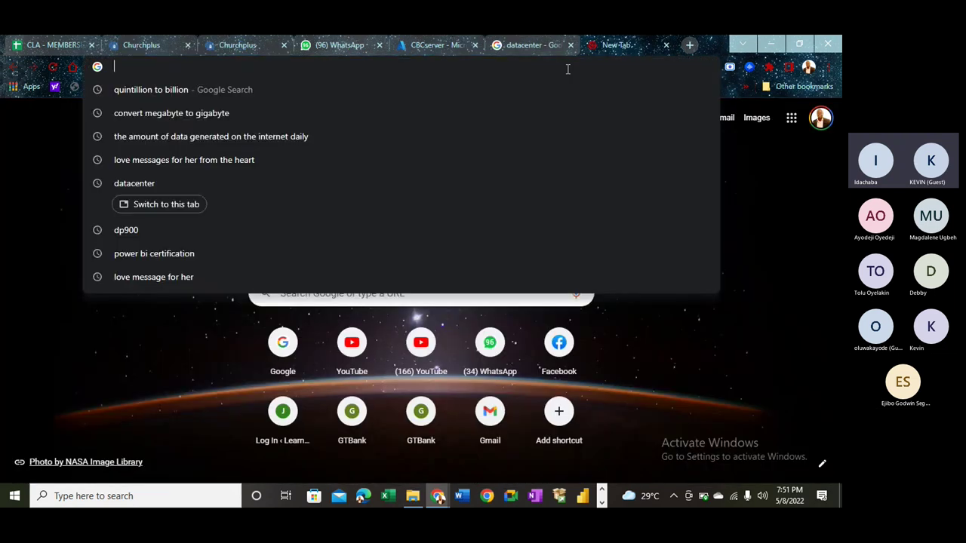
{"action": "type", "text": "d"}
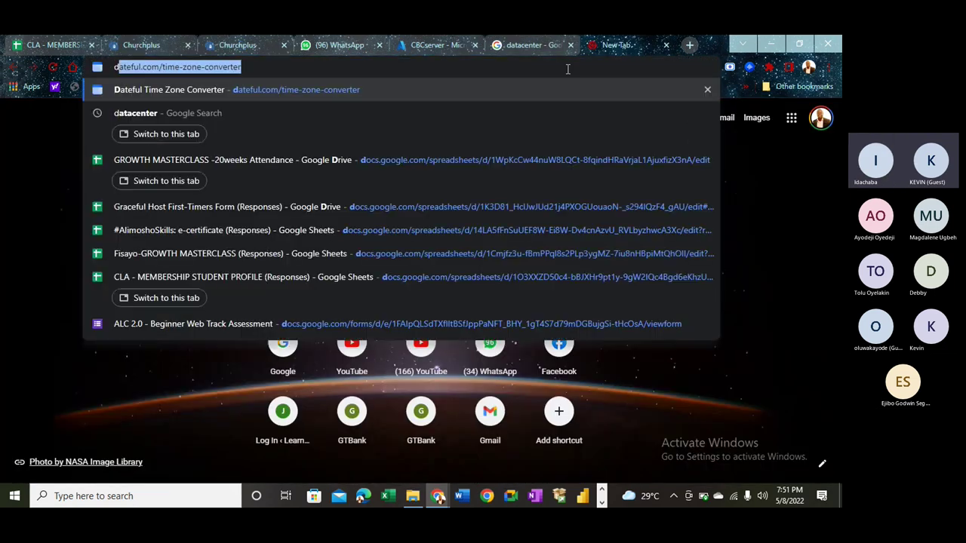
{"action": "type", "text": "fast"}
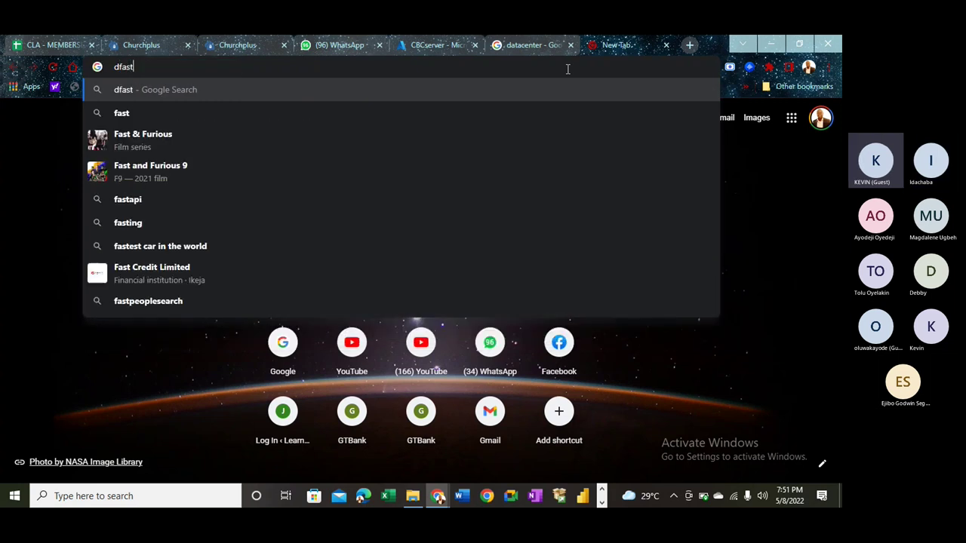
{"action": "key", "text": "BackSpace"}
{"action": "key", "text": "BackSpace"}
{"action": "key", "text": "BackSpace"}
{"action": "key", "text": "BackSpace"}
{"action": "key", "text": "BackSpace"}
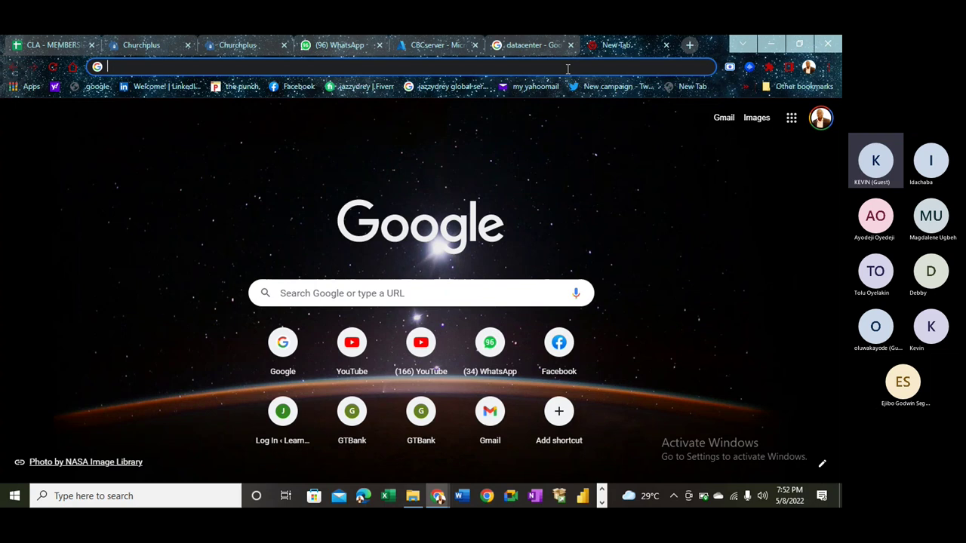
{"action": "type", "text": "fast"}
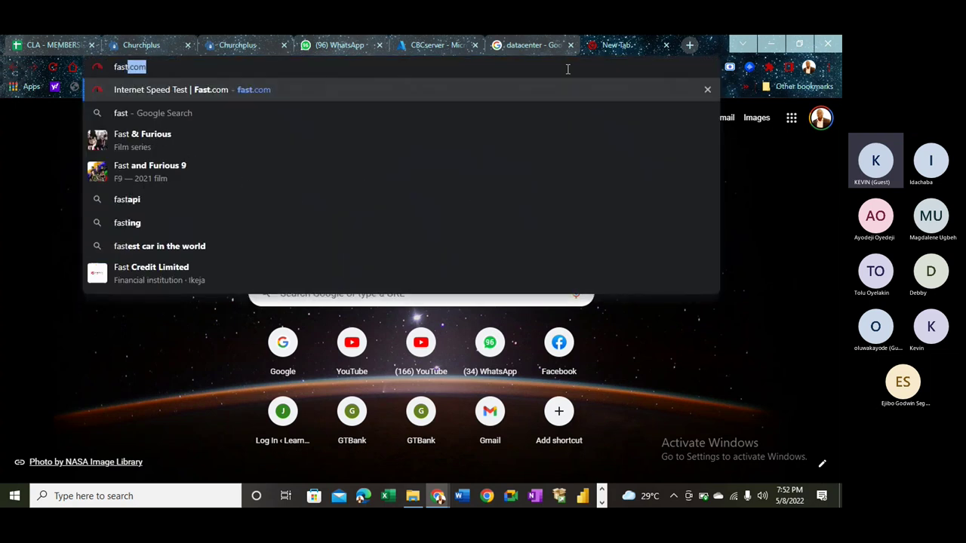
{"action": "type", "text": ".com"}
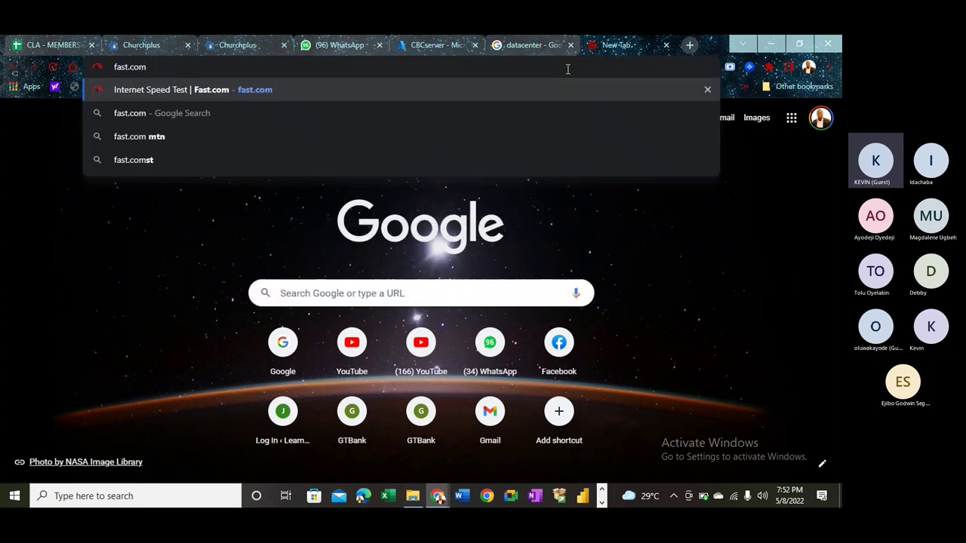
{"action": "key", "text": "Return"}
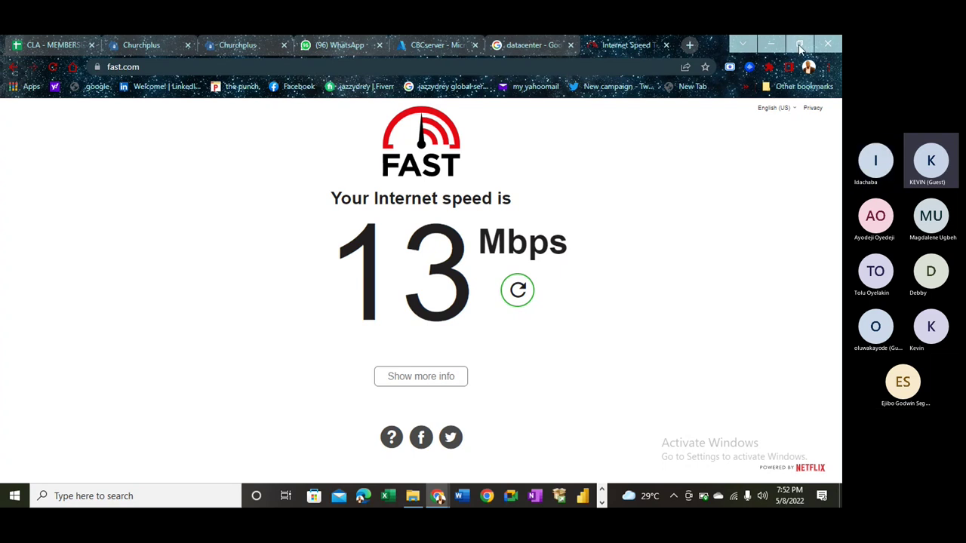
{"action": "left_click", "coordinate": [800, 44]}
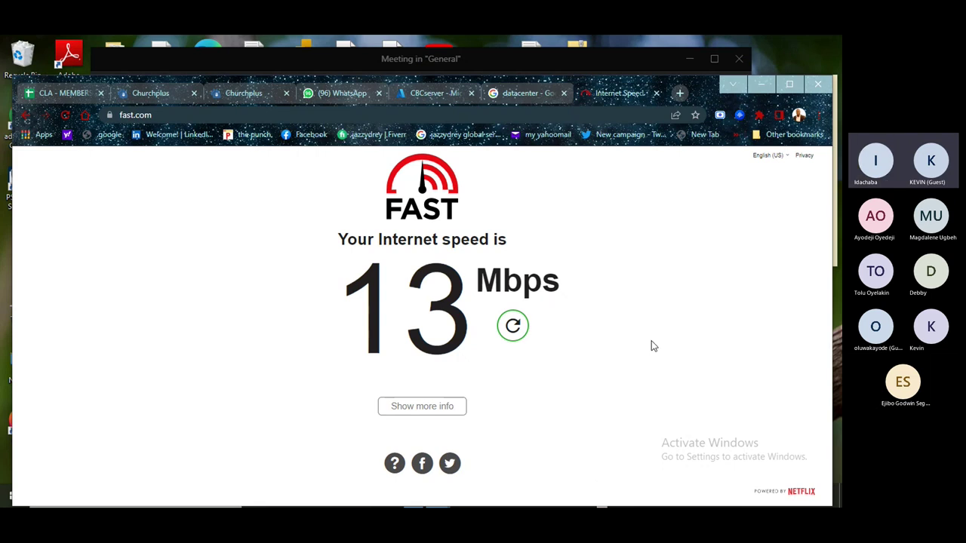
{"action": "left_click", "coordinate": [760, 85]}
{"action": "left_click", "coordinate": [468, 496]}
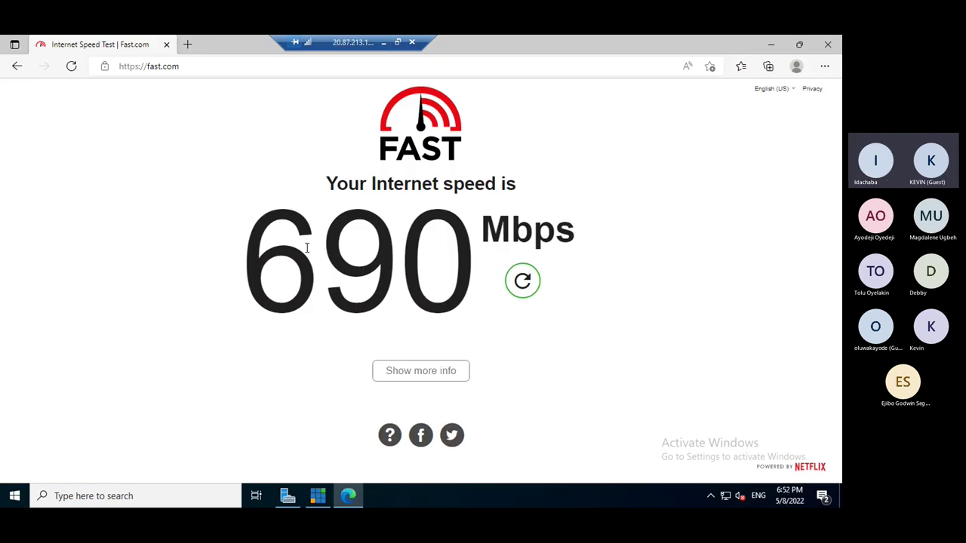
{"action": "left_click_drag", "start_coordinate": [263, 248], "coordinate": [322, 222]}
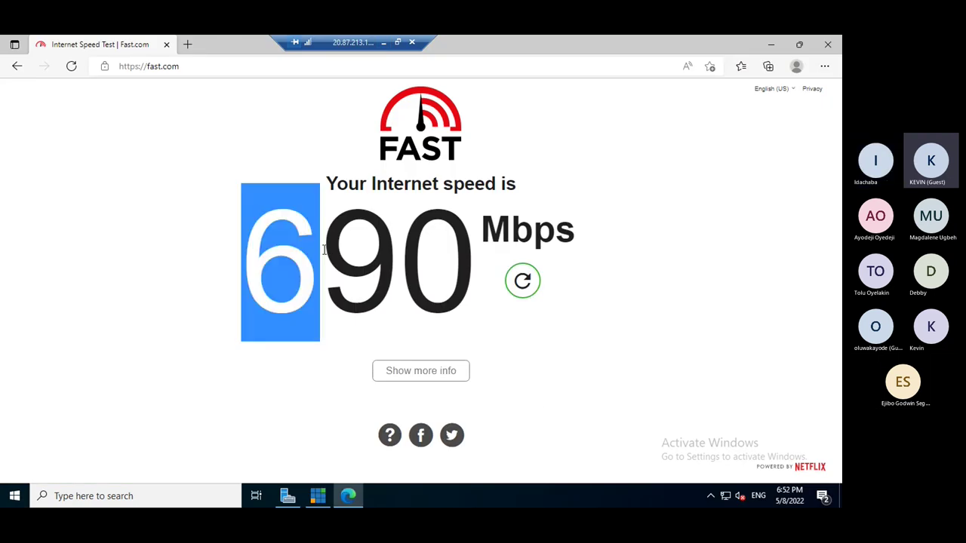
{"action": "left_click", "coordinate": [298, 132]}
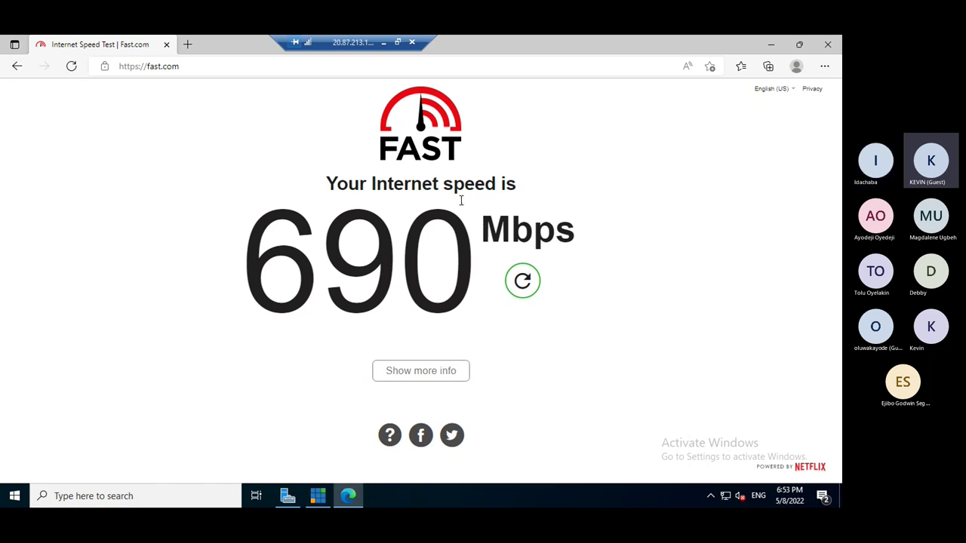
{"action": "left_click", "coordinate": [383, 44]}
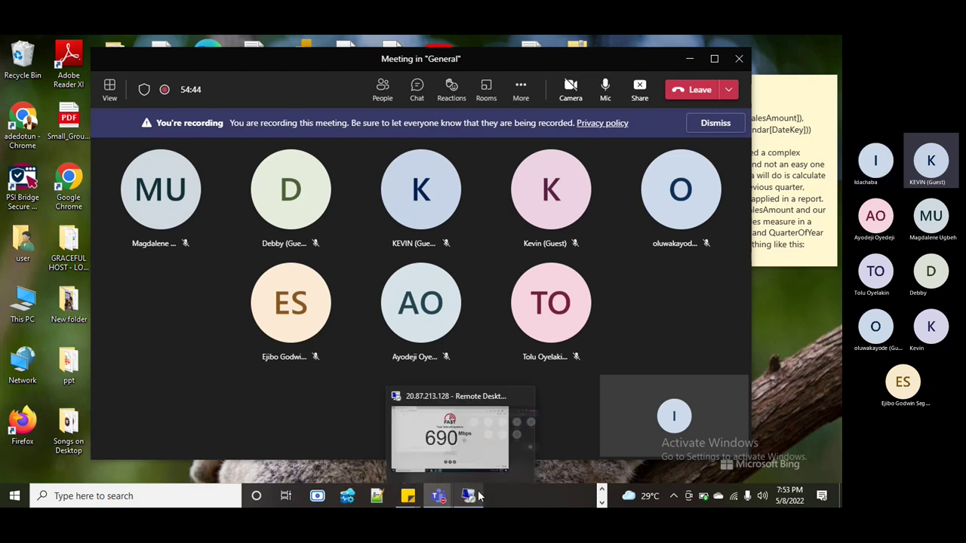
{"action": "left_click", "coordinate": [602, 501]}
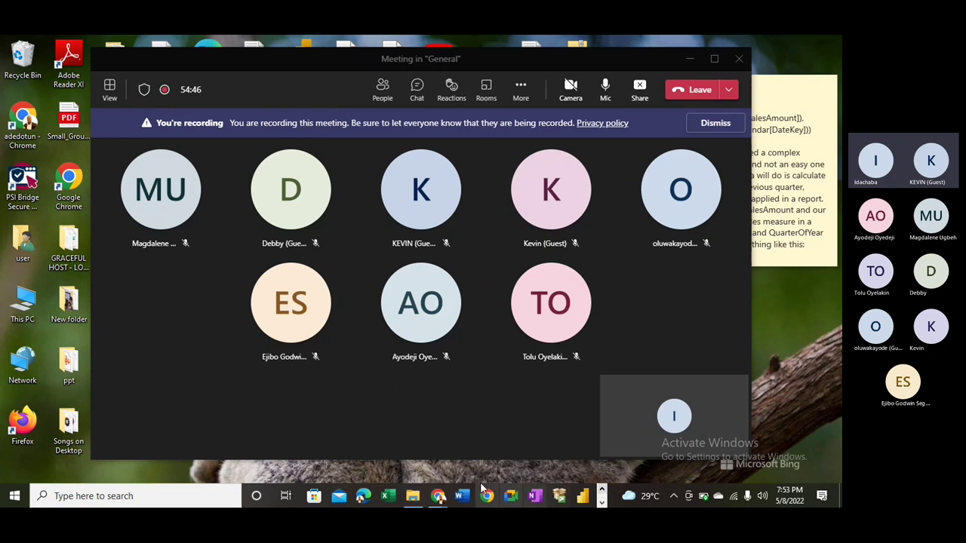
{"action": "mouse_move", "coordinate": [439, 496]}
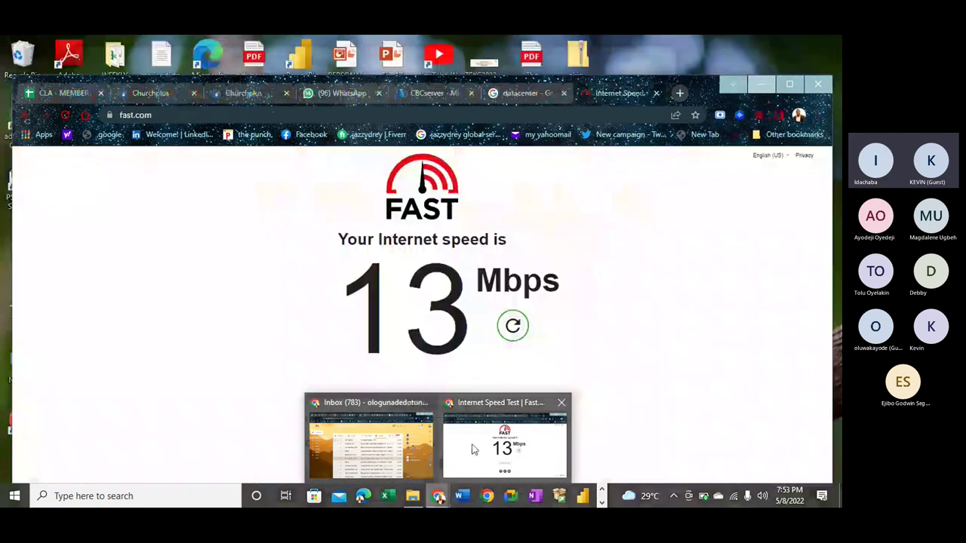
{"action": "left_click", "coordinate": [472, 450]}
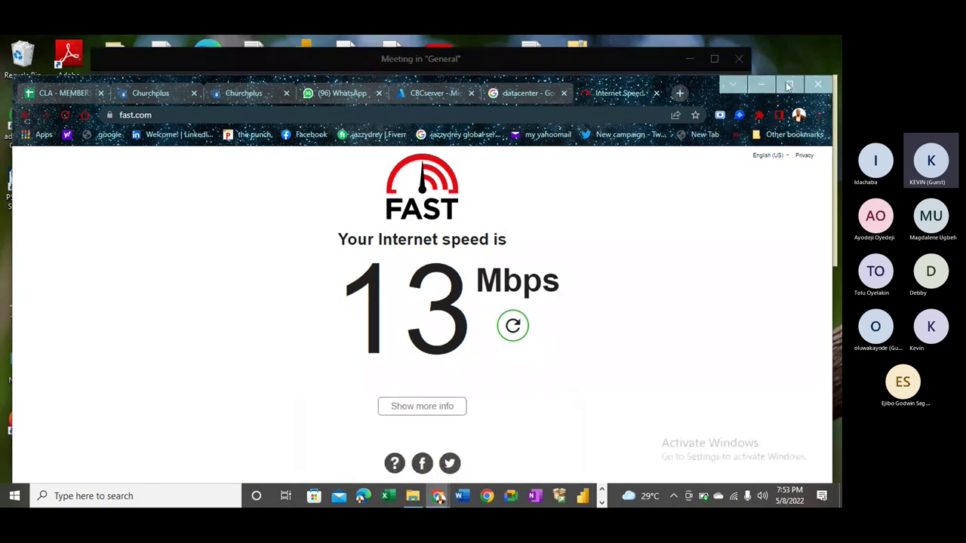
{"action": "key", "text": "super+Up"}
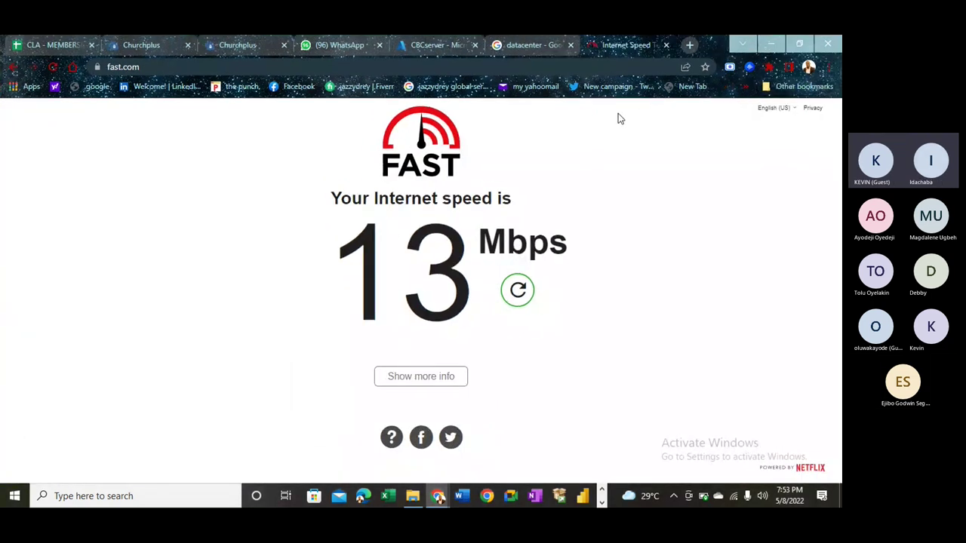
- Highlight the data center definition and view datacenter images, then return to the 13 Mbps result
{"action": "left_click", "coordinate": [513, 45]}
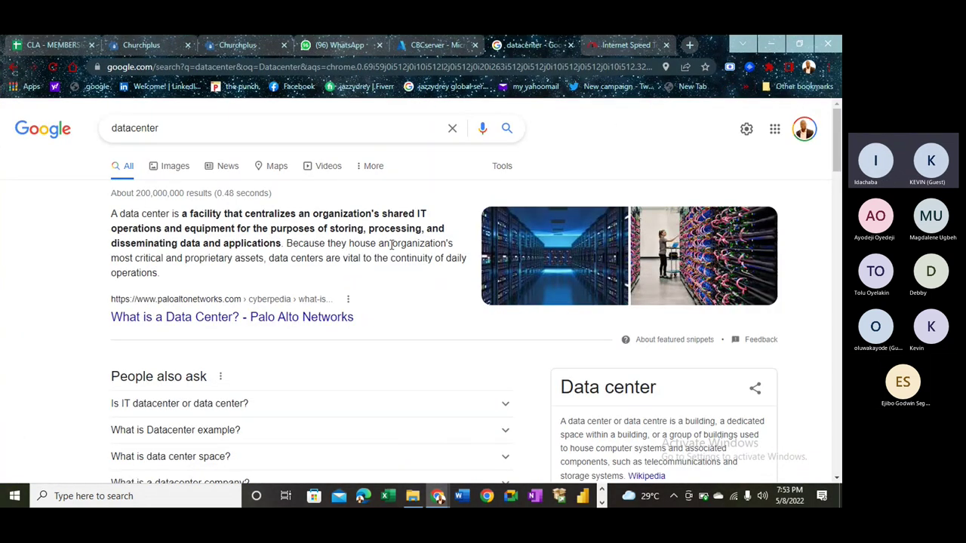
{"action": "left_click_drag", "start_coordinate": [171, 215], "coordinate": [394, 215]}
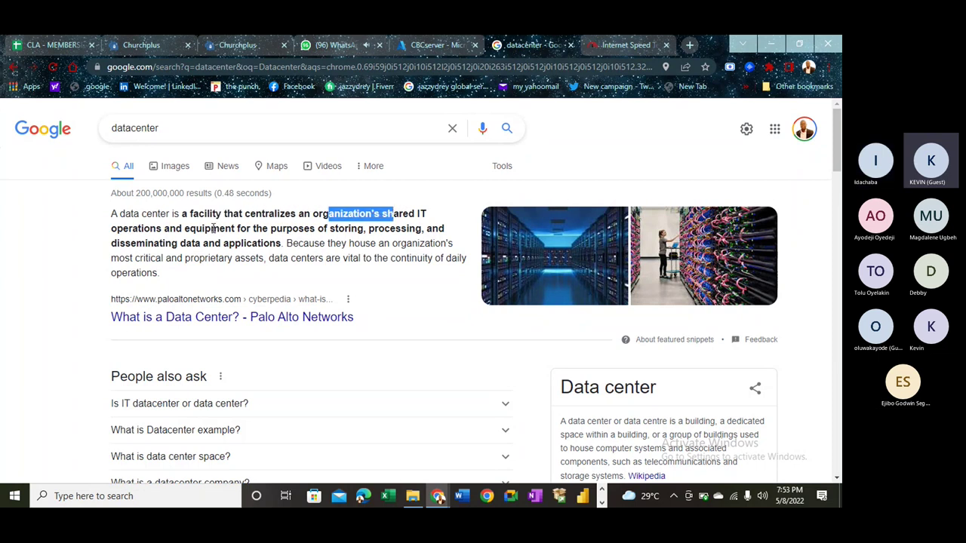
{"action": "left_click_drag", "start_coordinate": [177, 228], "coordinate": [420, 229]}
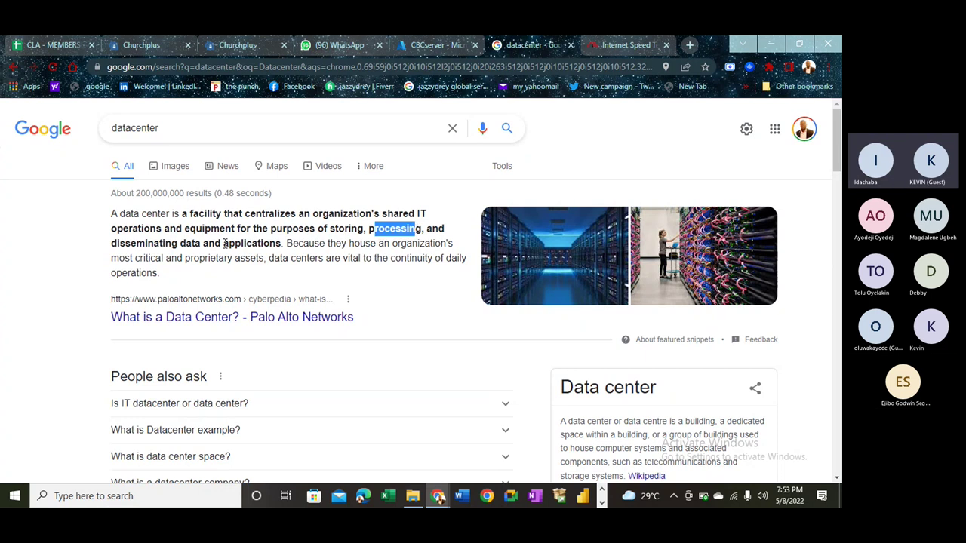
{"action": "left_click_drag", "start_coordinate": [145, 242], "coordinate": [270, 243]}
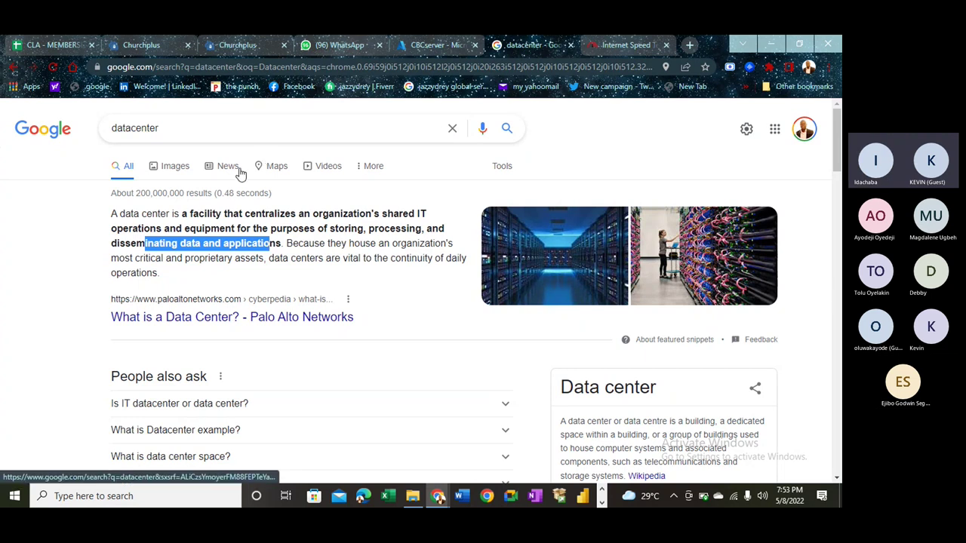
{"action": "left_click", "coordinate": [176, 167]}
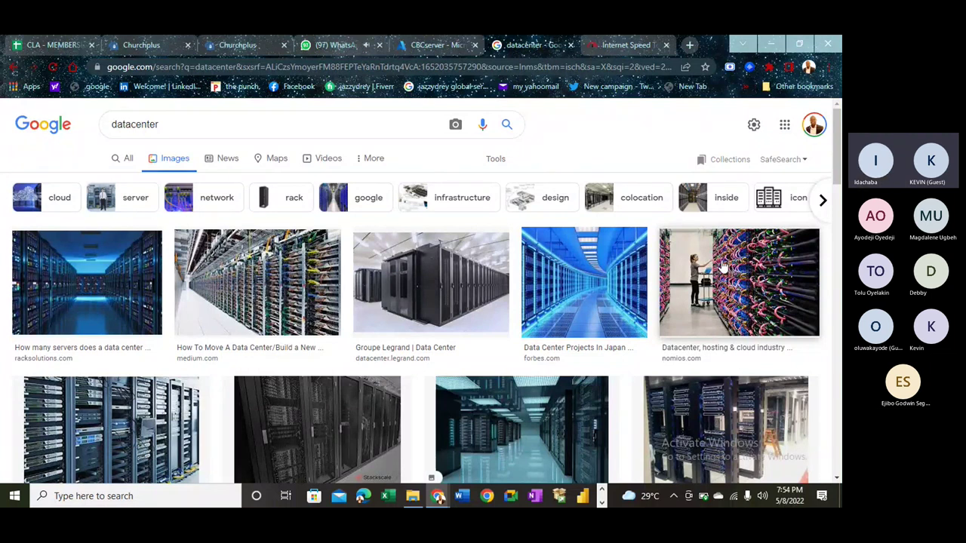
{"action": "left_click", "coordinate": [628, 44]}
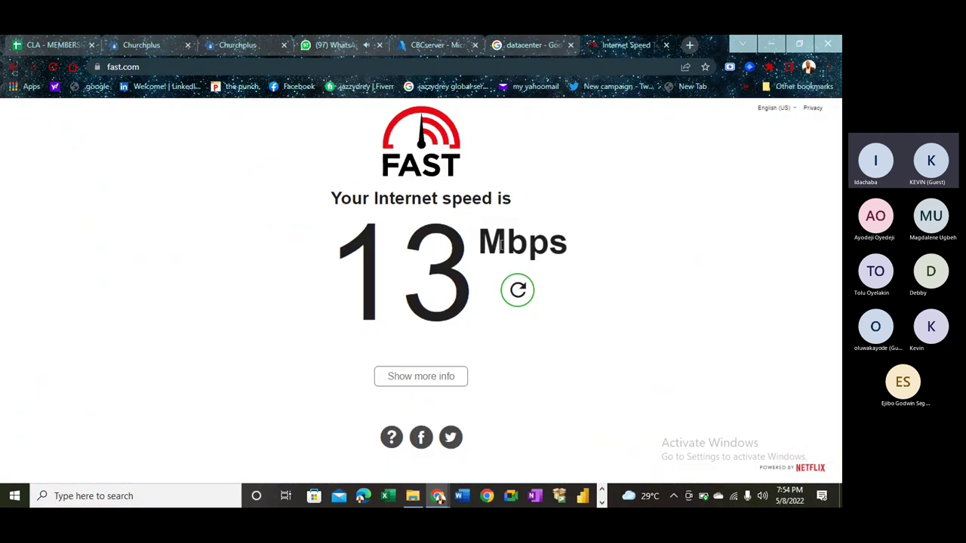
- Display the remote server's 690 Mbps Fast.com result and highlight the 690 figure
{"action": "left_click_drag", "start_coordinate": [456, 241], "coordinate": [592, 254]}
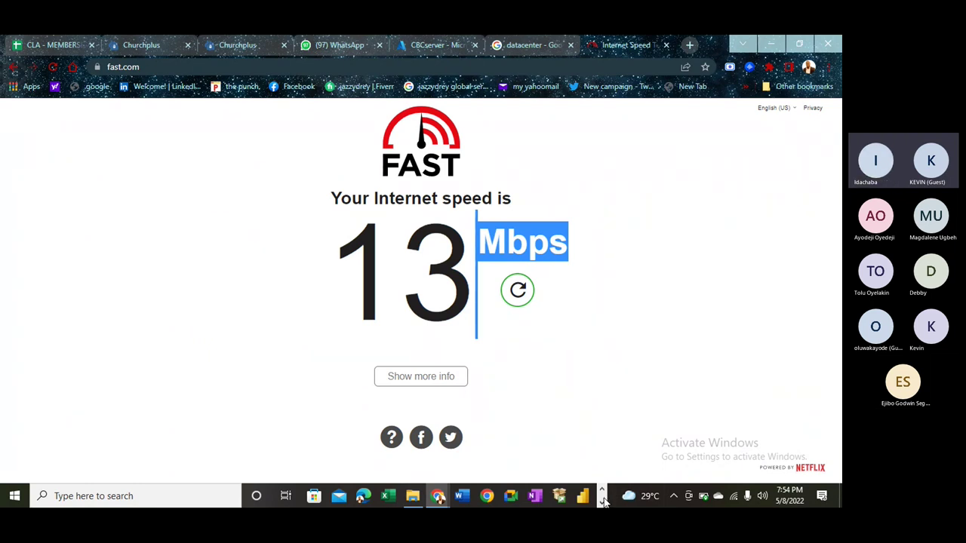
{"action": "left_click", "coordinate": [462, 496]}
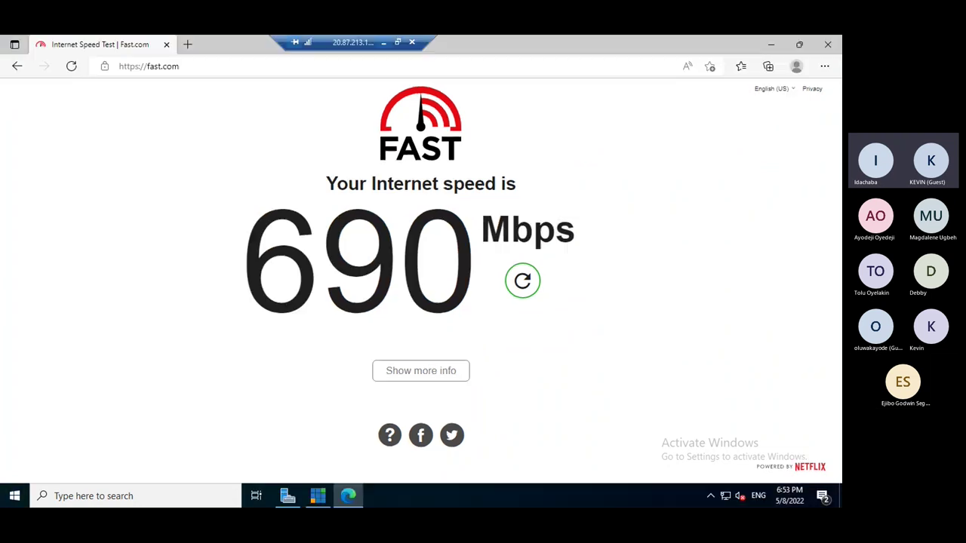
{"action": "left_click_drag", "start_coordinate": [274, 250], "coordinate": [525, 245]}
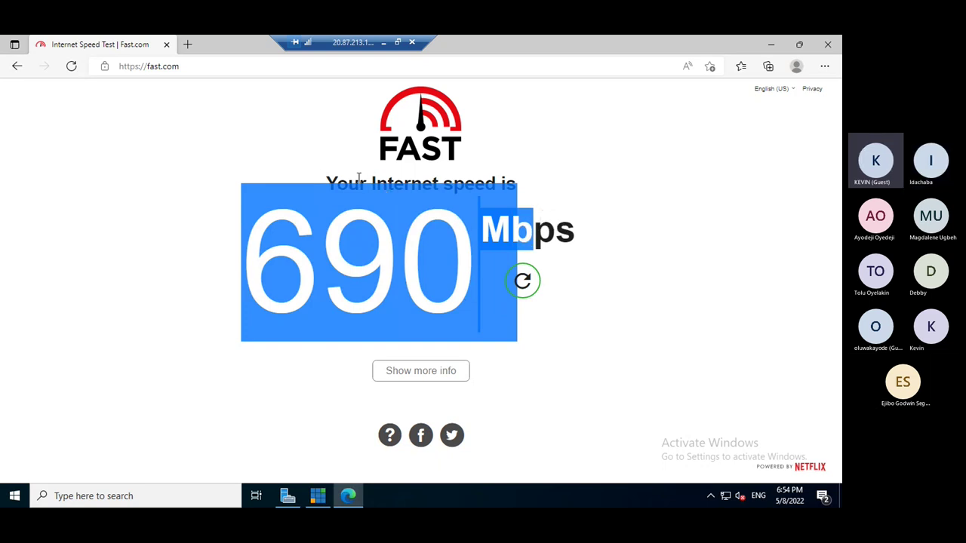
- Launch Paint on the remote server from the taskbar search
{"action": "left_click", "coordinate": [186, 496]}
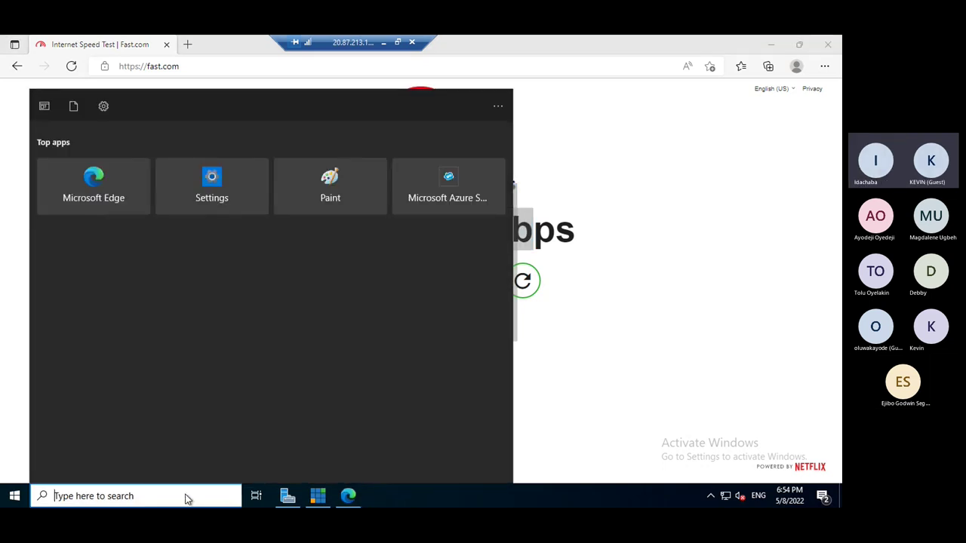
{"action": "type", "text": "p"}
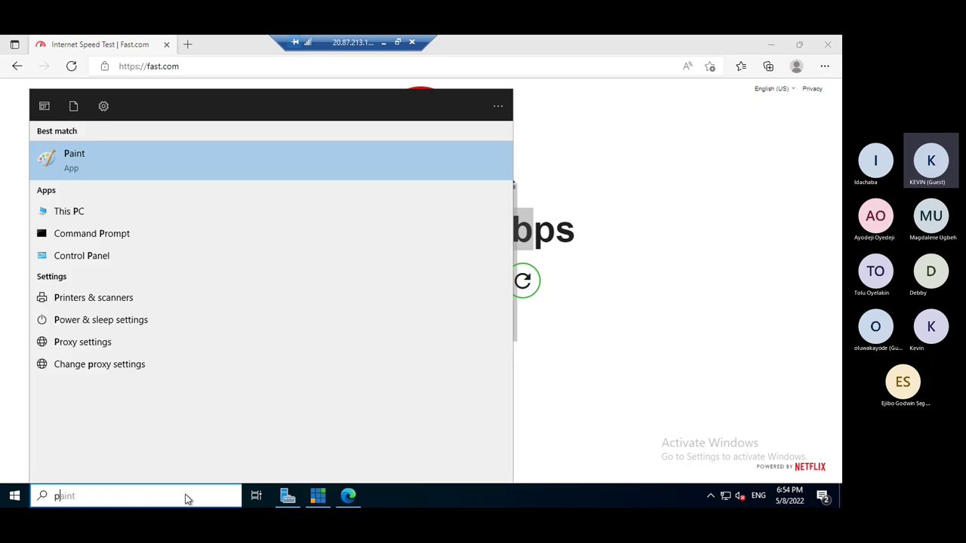
{"action": "type", "text": "aint"}
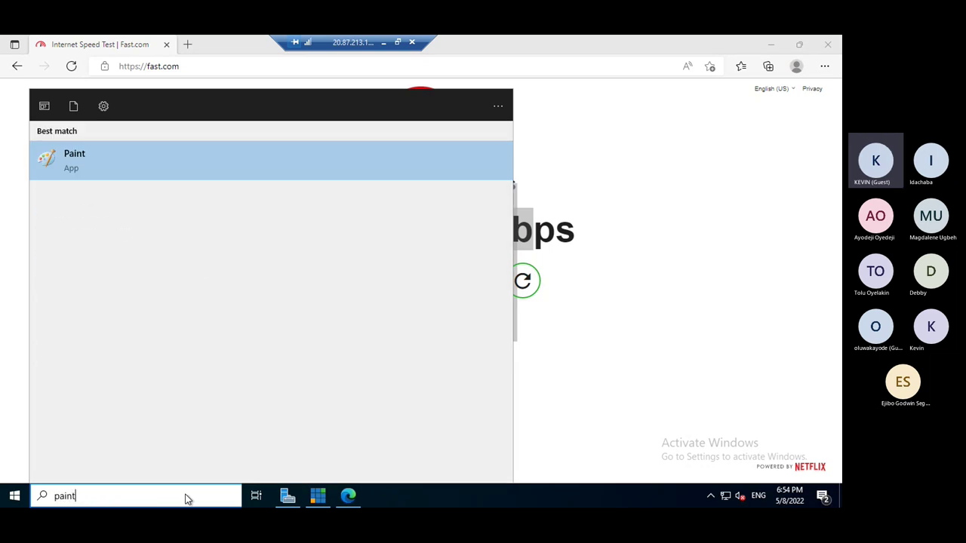
{"action": "key", "text": "Return"}
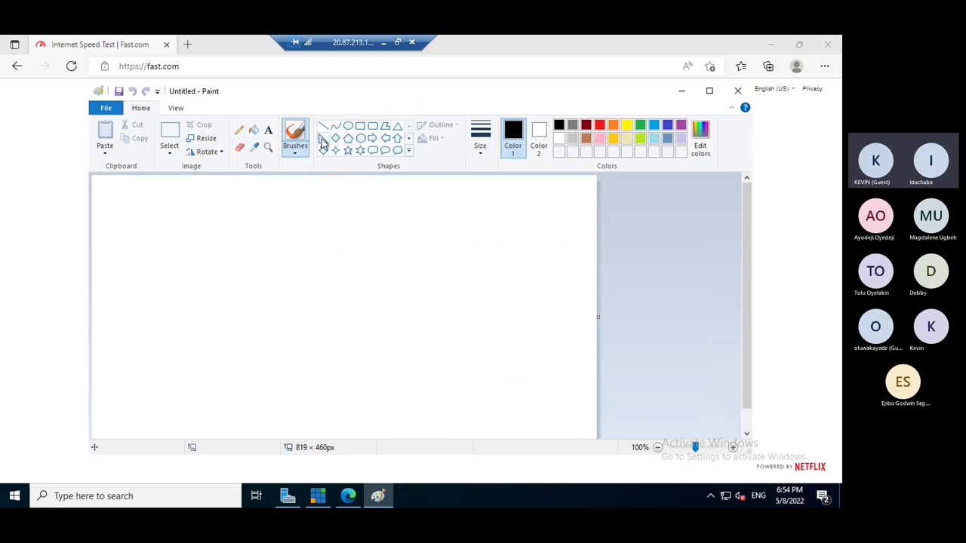
- Set the Pencil to red at the thickest size, drawing short test lines
{"action": "left_click", "coordinate": [238, 130]}
{"action": "left_click_drag", "start_coordinate": [238, 191], "coordinate": [255, 193]}
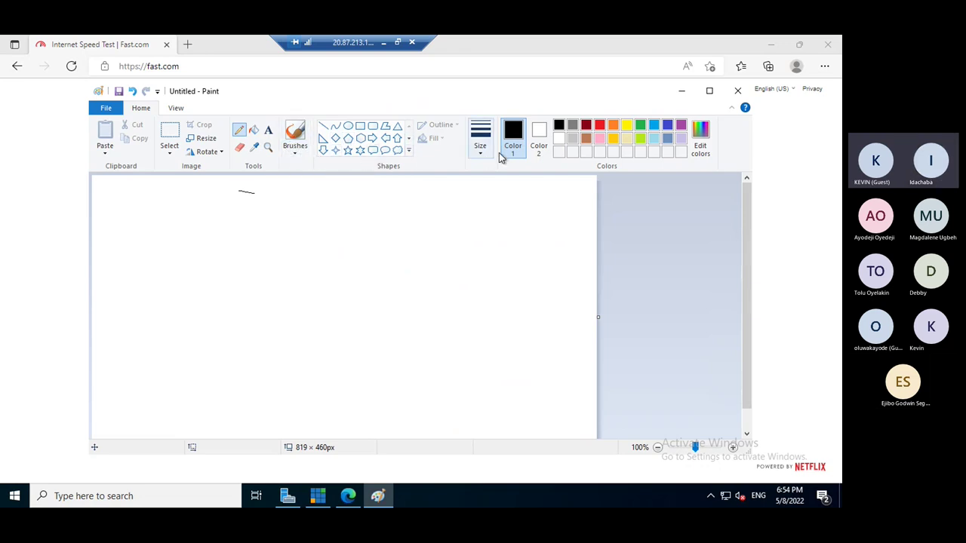
{"action": "left_click", "coordinate": [599, 126]}
{"action": "left_click_drag", "start_coordinate": [246, 199], "coordinate": [261, 198]}
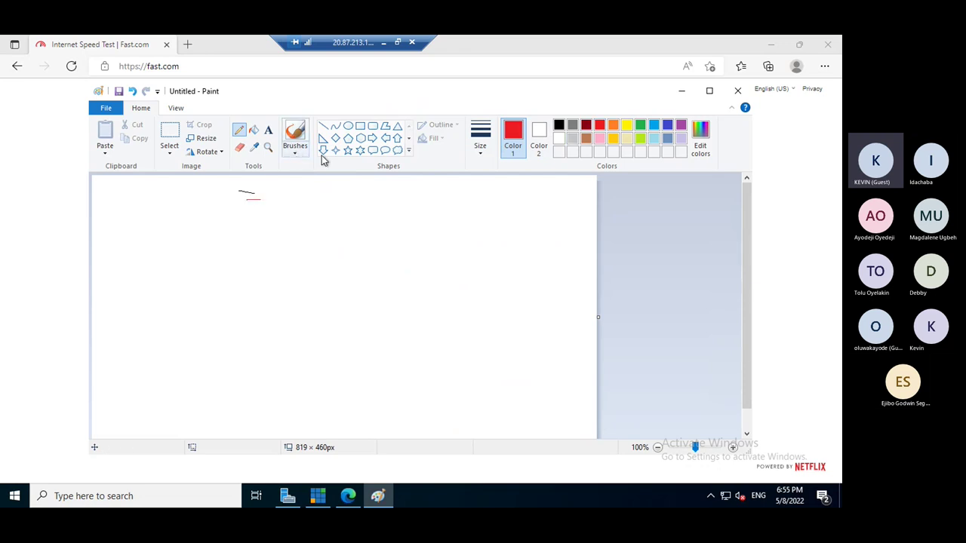
{"action": "left_click", "coordinate": [483, 140]}
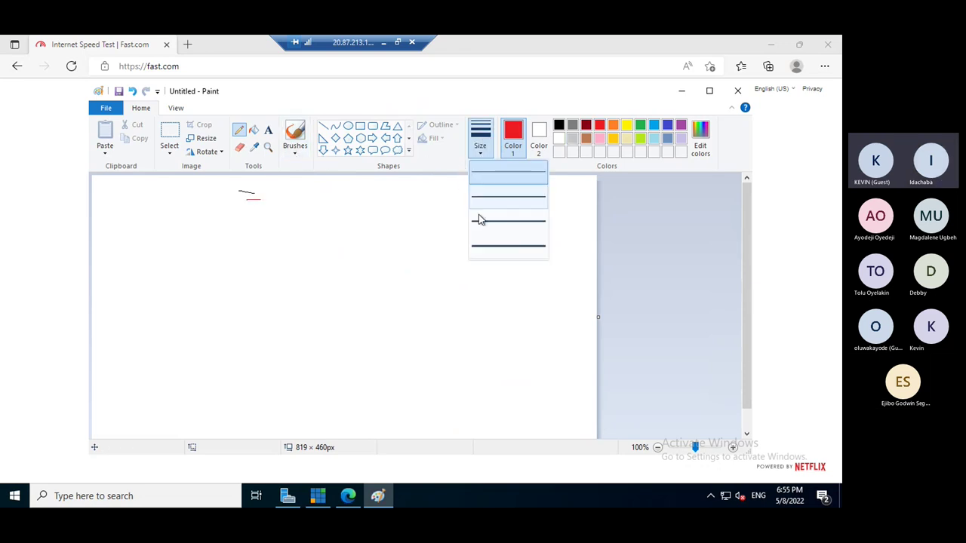
{"action": "left_click", "coordinate": [488, 249]}
{"action": "left_click_drag", "start_coordinate": [196, 216], "coordinate": [212, 217]}
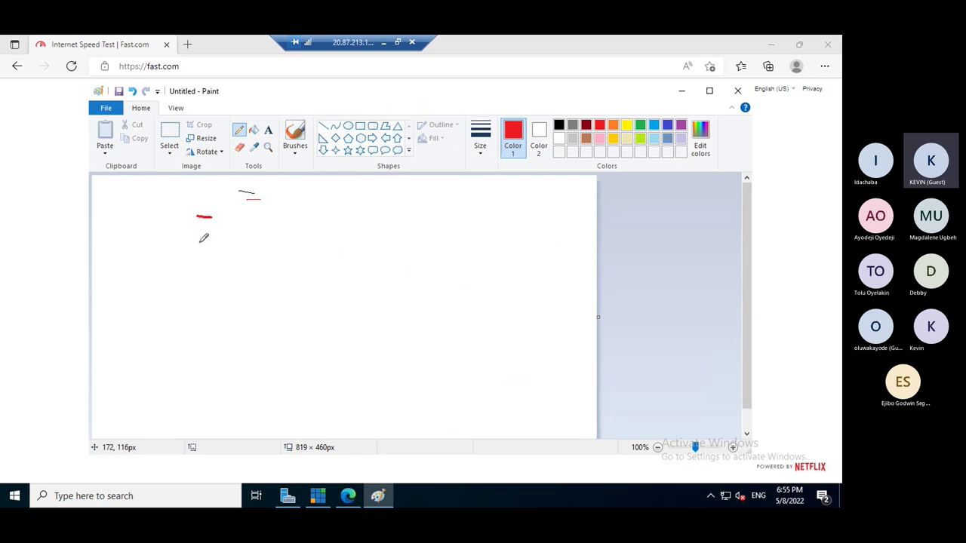
- Draw the first red datacenter circle with rectangles inside it
{"action": "mouse_move", "coordinate": [125, 249]}
{"action": "left_mouse_down"}
{"action": "mouse_move", "coordinate": [147, 303]}
{"action": "mouse_move", "coordinate": [199, 294]}
{"action": "mouse_move", "coordinate": [212, 243]}
{"action": "mouse_move", "coordinate": [153, 217]}
{"action": "mouse_move", "coordinate": [131, 243]}
{"action": "mouse_move", "coordinate": [141, 267]}
{"action": "mouse_move", "coordinate": [155, 269]}
{"action": "mouse_move", "coordinate": [155, 231]}
{"action": "mouse_move", "coordinate": [141, 230]}
{"action": "mouse_move", "coordinate": [187, 269]}
{"action": "mouse_move", "coordinate": [188, 236]}
{"action": "mouse_move", "coordinate": [174, 233]}
{"action": "left_mouse_up"}
{"action": "mouse_move", "coordinate": [156, 273]}
{"action": "left_mouse_down"}
{"action": "mouse_move", "coordinate": [156, 302]}
{"action": "mouse_move", "coordinate": [175, 304]}
{"action": "mouse_move", "coordinate": [175, 265]}
{"action": "mouse_move", "coordinate": [161, 267]}
{"action": "left_mouse_up"}
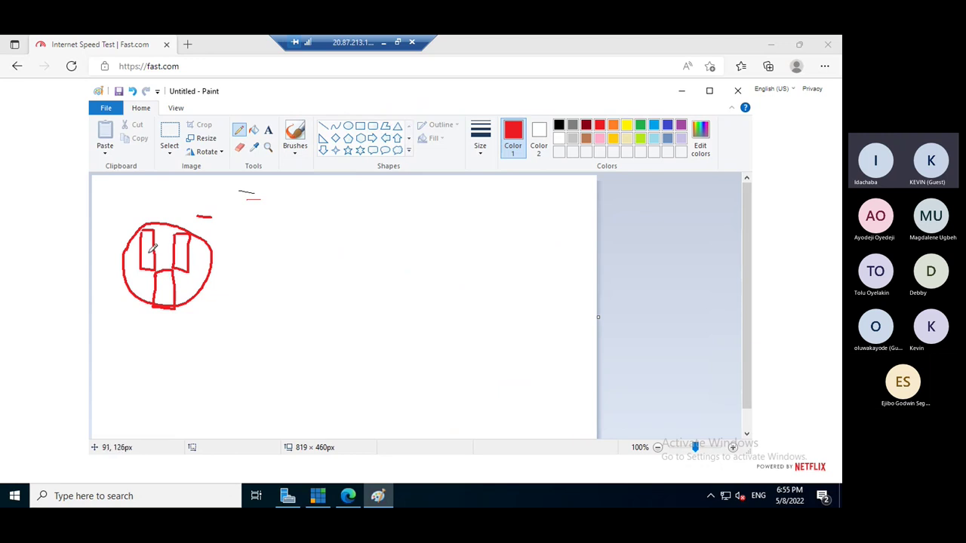
{"action": "key", "text": "alt"}
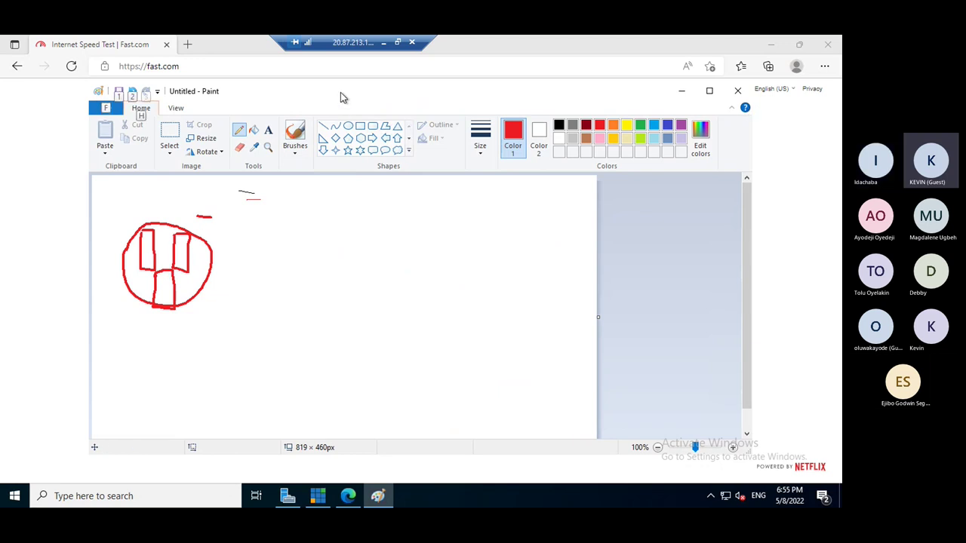
- Search Bing for 'datacenter' in a new Edge tab, then return to Paint
{"action": "left_click", "coordinate": [188, 44]}
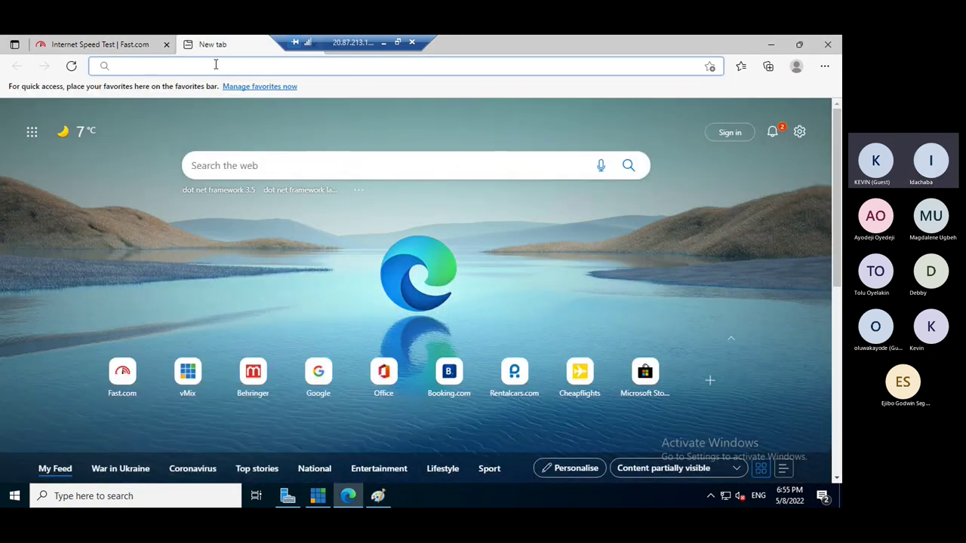
{"action": "type", "text": "data"}
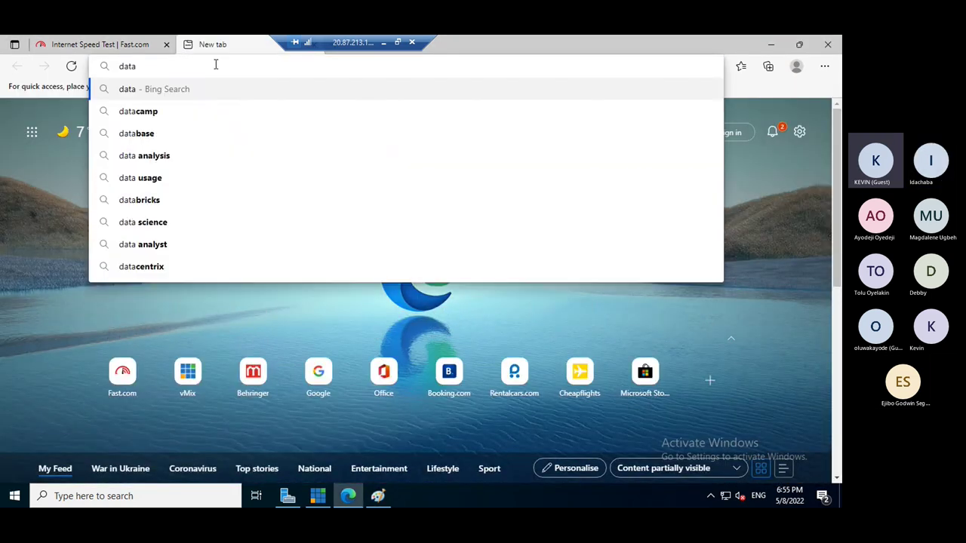
{"action": "type", "text": "center"}
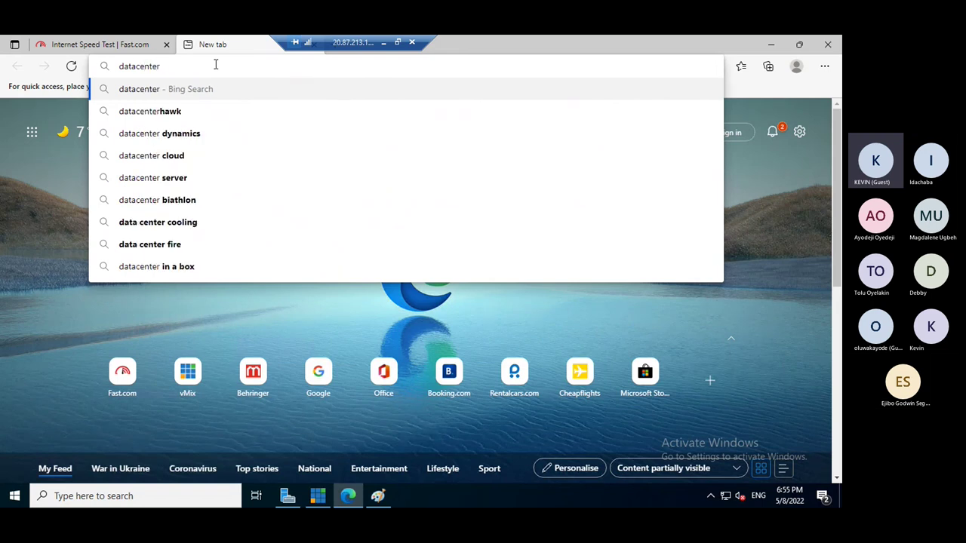
{"action": "key", "text": "Return"}
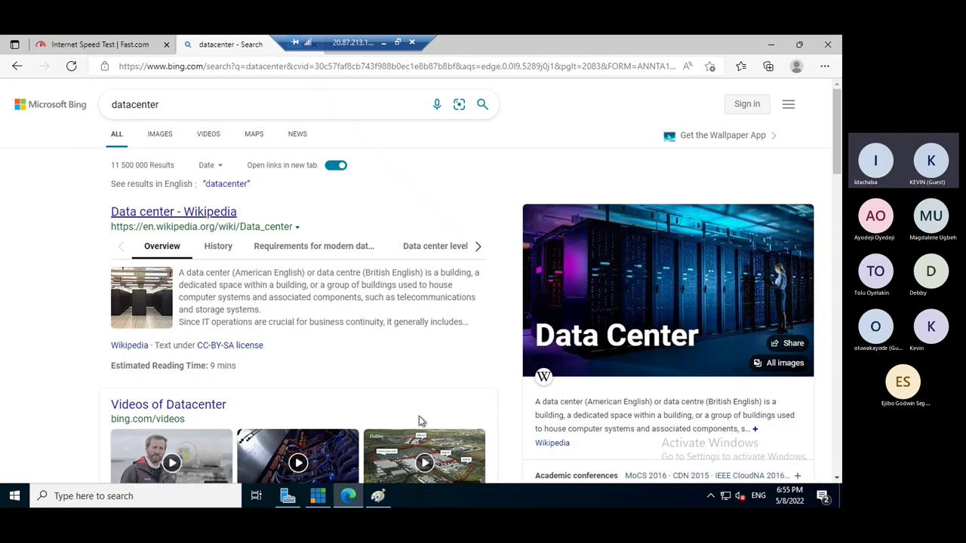
{"action": "key", "text": "alt+Tab"}
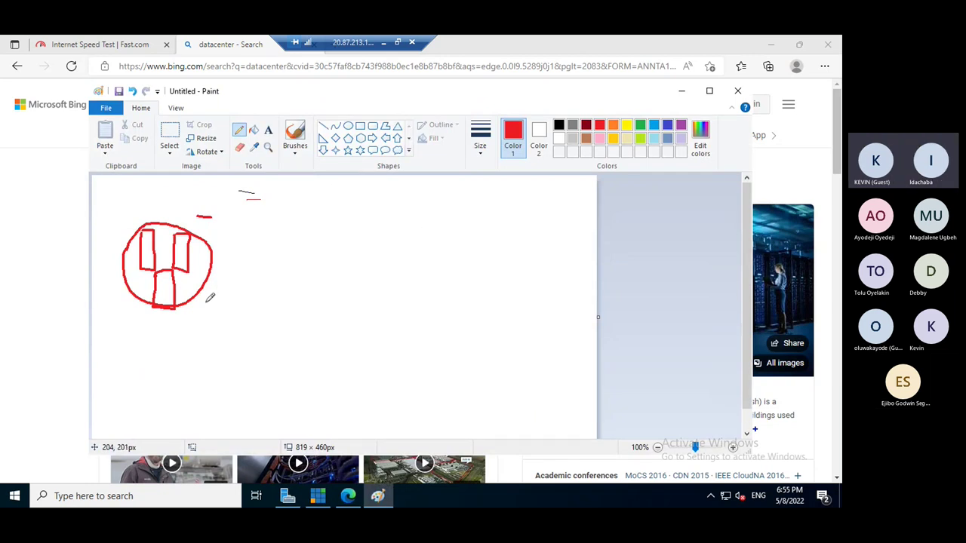
- Label the first circle IK and draw a second red circle with rectangles on the right
{"action": "mouse_move", "coordinate": [192, 308]}
{"action": "left_mouse_down"}
{"action": "mouse_move", "coordinate": [192, 322]}
{"action": "mouse_move", "coordinate": [219, 321]}
{"action": "left_mouse_up"}
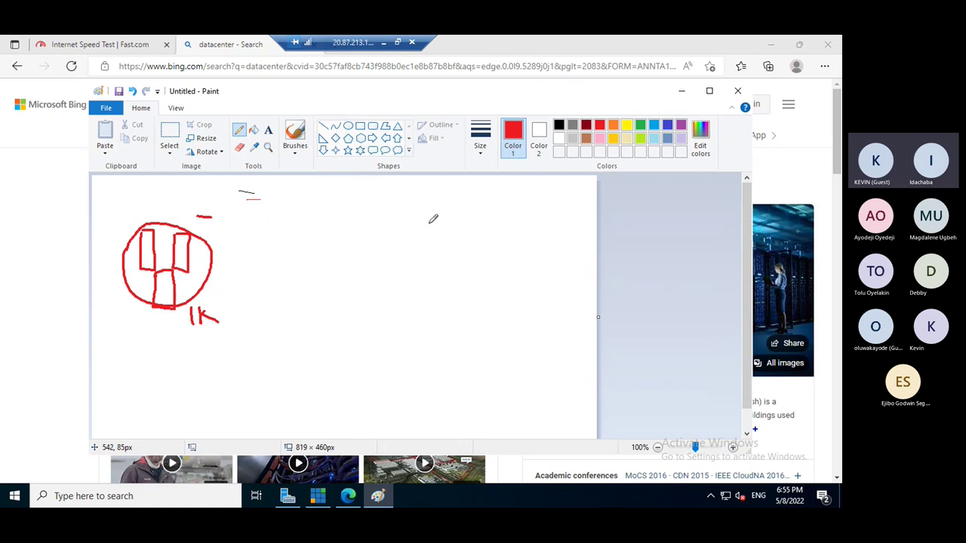
{"action": "mouse_move", "coordinate": [415, 199]}
{"action": "left_mouse_down"}
{"action": "mouse_move", "coordinate": [503, 239]}
{"action": "mouse_move", "coordinate": [493, 207]}
{"action": "mouse_move", "coordinate": [431, 186]}
{"action": "mouse_move", "coordinate": [414, 197]}
{"action": "mouse_move", "coordinate": [393, 296]}
{"action": "mouse_move", "coordinate": [461, 313]}
{"action": "mouse_move", "coordinate": [484, 281]}
{"action": "mouse_move", "coordinate": [471, 268]}
{"action": "left_mouse_up"}
{"action": "left_click_drag", "start_coordinate": [392, 245], "coordinate": [393, 280]}
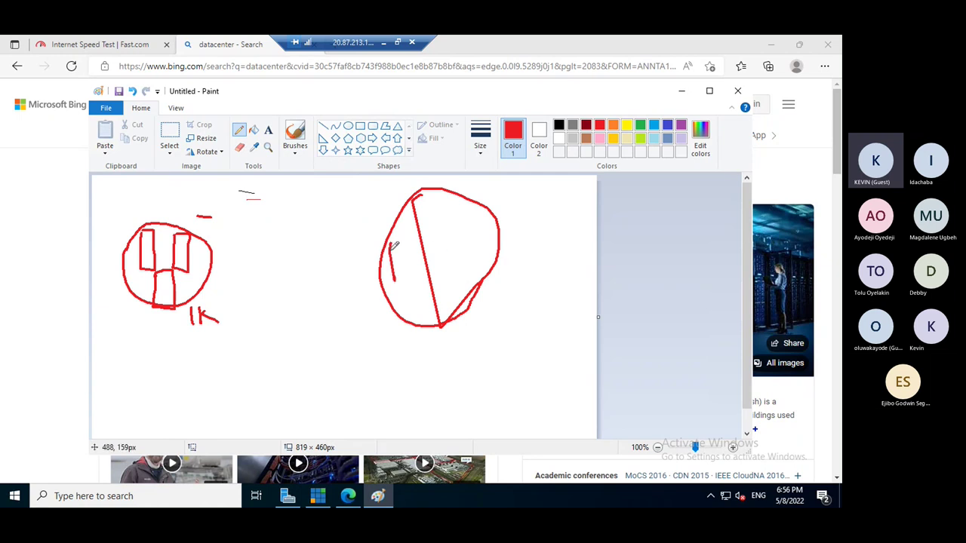
{"action": "mouse_move", "coordinate": [391, 244]}
{"action": "left_mouse_down"}
{"action": "mouse_move", "coordinate": [409, 276]}
{"action": "mouse_move", "coordinate": [393, 279]}
{"action": "left_mouse_up"}
{"action": "mouse_move", "coordinate": [434, 208]}
{"action": "left_mouse_down"}
{"action": "mouse_move", "coordinate": [462, 258]}
{"action": "mouse_move", "coordinate": [449, 234]}
{"action": "left_mouse_up"}
{"action": "mouse_move", "coordinate": [435, 296]}
{"action": "left_mouse_down"}
{"action": "mouse_move", "coordinate": [451, 287]}
{"action": "mouse_move", "coordinate": [455, 367]}
{"action": "mouse_move", "coordinate": [457, 355]}
{"action": "mouse_move", "coordinate": [457, 367]}
{"action": "mouse_move", "coordinate": [474, 363]}
{"action": "mouse_move", "coordinate": [490, 336]}
{"action": "mouse_move", "coordinate": [508, 362]}
{"action": "mouse_move", "coordinate": [502, 371]}
{"action": "left_mouse_up"}
- Draw a third red circle at the bottom containing three rectangles
{"action": "mouse_move", "coordinate": [284, 335]}
{"action": "left_mouse_down"}
{"action": "mouse_move", "coordinate": [251, 399]}
{"action": "mouse_move", "coordinate": [260, 437]}
{"action": "left_mouse_up"}
{"action": "mouse_move", "coordinate": [403, 437]}
{"action": "left_mouse_down"}
{"action": "mouse_move", "coordinate": [368, 345]}
{"action": "mouse_move", "coordinate": [284, 330]}
{"action": "left_mouse_up"}
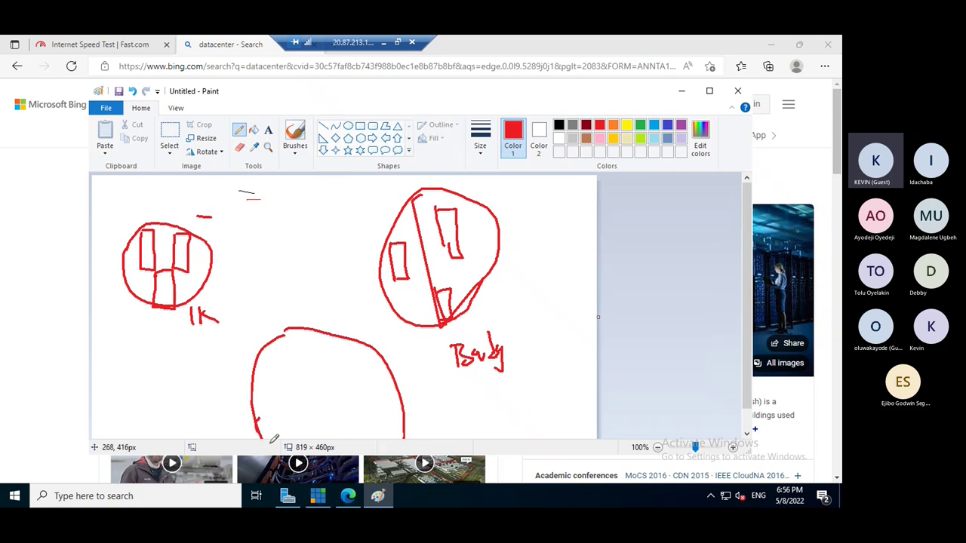
{"action": "mouse_move", "coordinate": [388, 428]}
{"action": "left_mouse_down"}
{"action": "mouse_move", "coordinate": [405, 410]}
{"action": "mouse_move", "coordinate": [358, 430]}
{"action": "mouse_move", "coordinate": [281, 434]}
{"action": "mouse_move", "coordinate": [264, 424]}
{"action": "left_mouse_up"}
{"action": "mouse_move", "coordinate": [265, 354]}
{"action": "left_mouse_down"}
{"action": "mouse_move", "coordinate": [266, 386]}
{"action": "mouse_move", "coordinate": [280, 389]}
{"action": "left_mouse_up"}
{"action": "left_click_drag", "start_coordinate": [320, 348], "coordinate": [322, 387]}
{"action": "mouse_move", "coordinate": [320, 348]}
{"action": "left_mouse_down"}
{"action": "mouse_move", "coordinate": [340, 366]}
{"action": "mouse_move", "coordinate": [317, 424]}
{"action": "left_mouse_up"}
{"action": "mouse_move", "coordinate": [315, 387]}
{"action": "left_mouse_down"}
{"action": "mouse_move", "coordinate": [336, 425]}
{"action": "mouse_move", "coordinate": [311, 425]}
{"action": "left_mouse_up"}
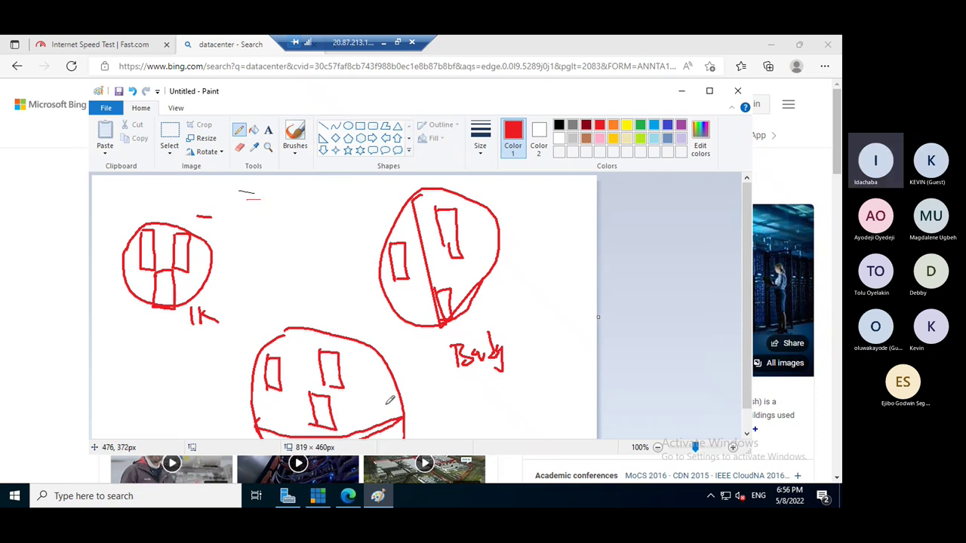
{"action": "mouse_move", "coordinate": [379, 390]}
{"action": "left_mouse_down"}
{"action": "mouse_move", "coordinate": [408, 384]}
{"action": "mouse_move", "coordinate": [424, 400]}
{"action": "left_mouse_up"}
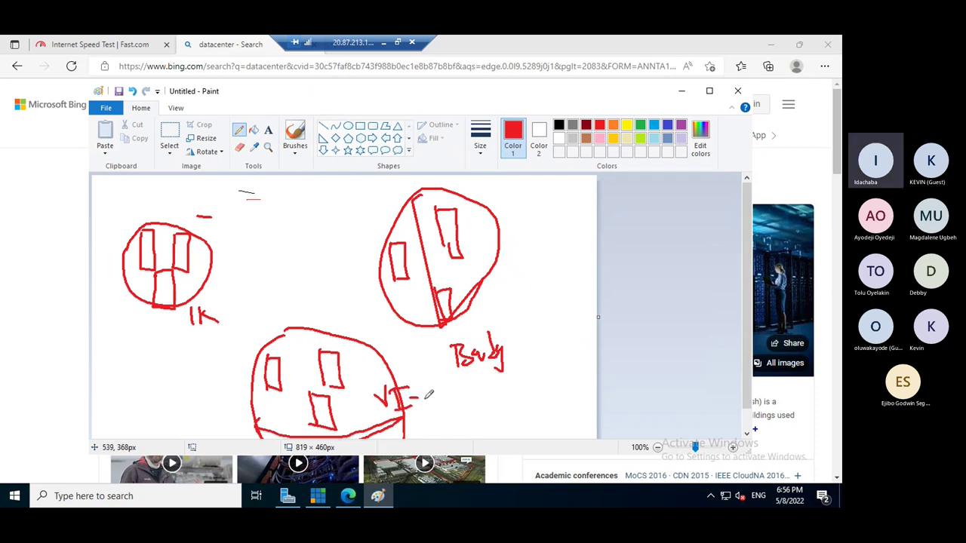
- Write a location note and MS labels by each circle, then return to Bing
{"action": "mouse_move", "coordinate": [425, 390]}
{"action": "left_mouse_down"}
{"action": "mouse_move", "coordinate": [439, 409]}
{"action": "mouse_move", "coordinate": [468, 411]}
{"action": "left_mouse_up"}
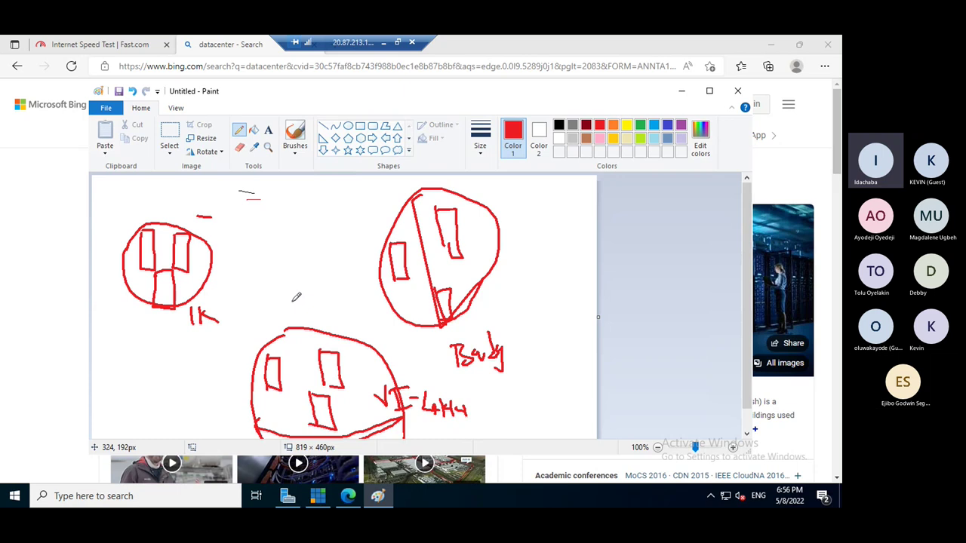
{"action": "mouse_move", "coordinate": [283, 324]}
{"action": "left_mouse_down"}
{"action": "mouse_move", "coordinate": [286, 304]}
{"action": "mouse_move", "coordinate": [294, 316]}
{"action": "mouse_move", "coordinate": [311, 311]}
{"action": "mouse_move", "coordinate": [310, 323]}
{"action": "left_mouse_up"}
{"action": "mouse_move", "coordinate": [370, 212]}
{"action": "left_mouse_down"}
{"action": "mouse_move", "coordinate": [370, 190]}
{"action": "mouse_move", "coordinate": [393, 198]}
{"action": "mouse_move", "coordinate": [382, 211]}
{"action": "left_mouse_up"}
{"action": "mouse_move", "coordinate": [213, 240]}
{"action": "left_mouse_down"}
{"action": "mouse_move", "coordinate": [214, 221]}
{"action": "mouse_move", "coordinate": [225, 241]}
{"action": "left_mouse_up"}
{"action": "left_click_drag", "start_coordinate": [239, 228], "coordinate": [233, 245]}
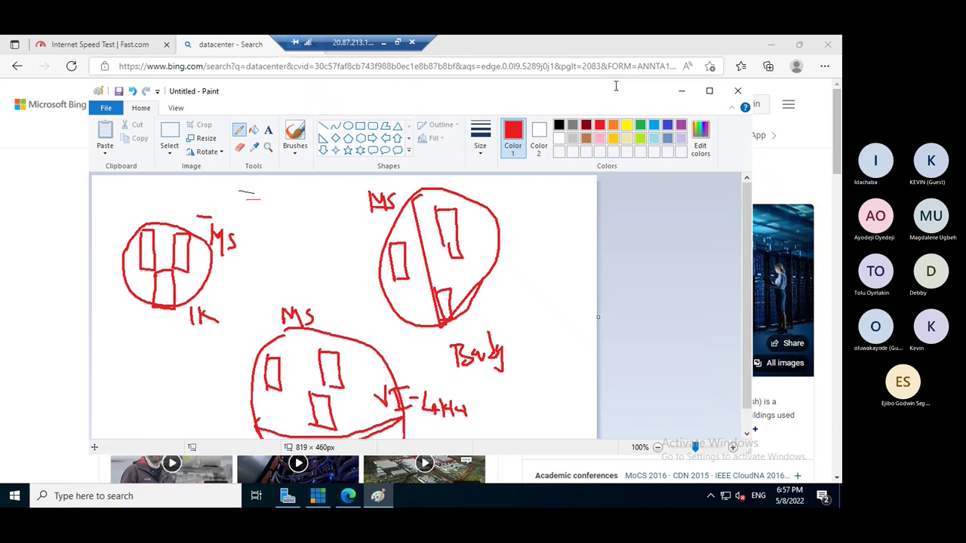
{"action": "left_click", "coordinate": [836, 137]}
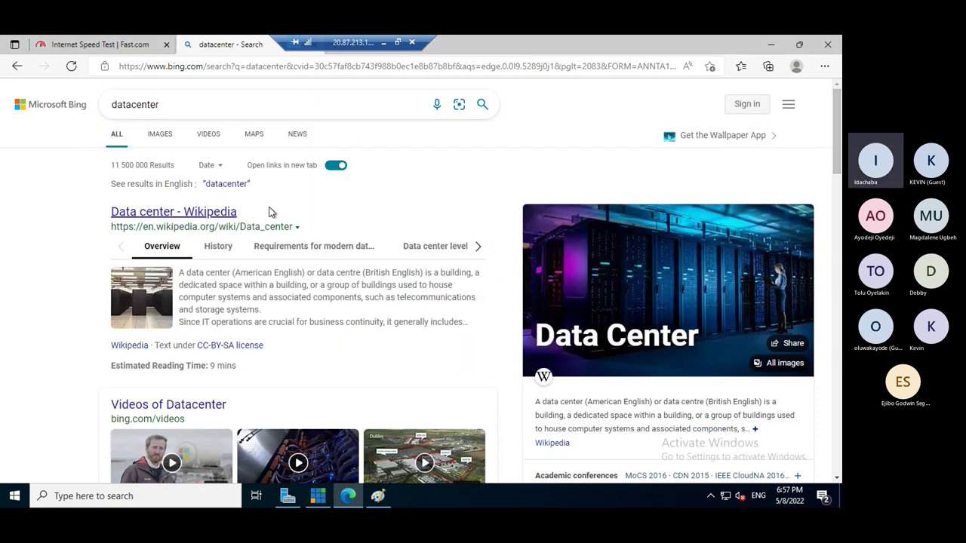
- Show Bing image results for datacenter
{"action": "left_click", "coordinate": [161, 136]}
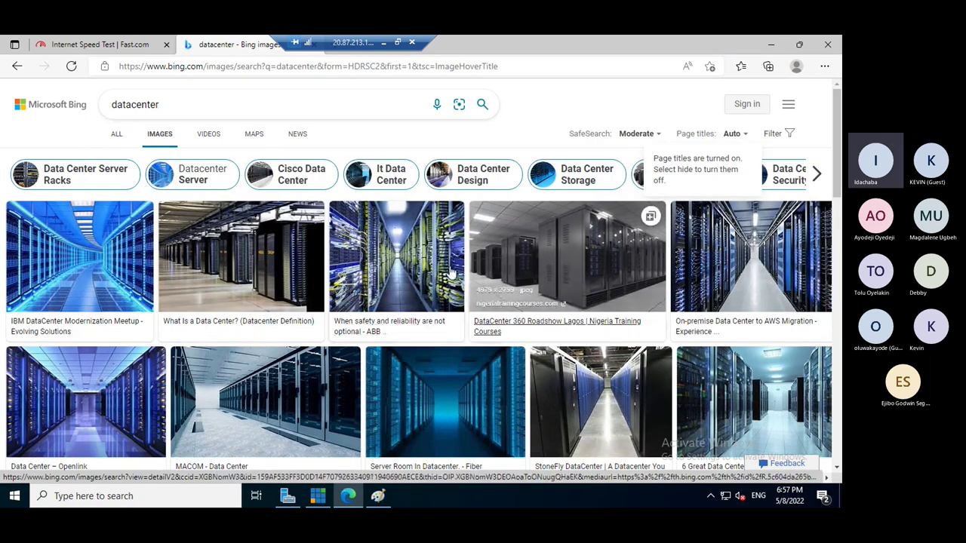
{"action": "scroll", "coordinate": [486, 312], "scroll_direction": "down", "scroll_amount": 2}
{"action": "scroll", "coordinate": [486, 312], "scroll_direction": "up", "scroll_amount": 2}
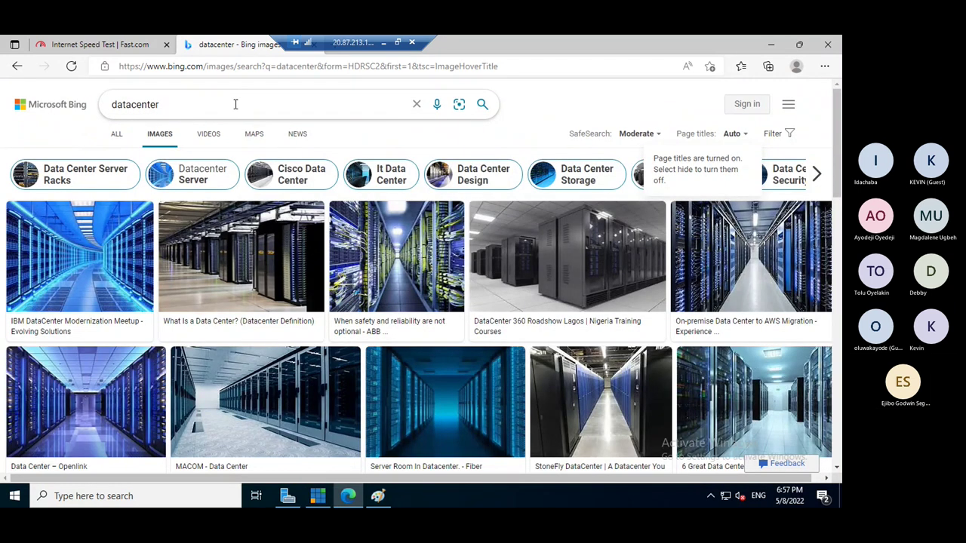
- Refine the search to 'datacenter cable' and scroll down to the cabling photos
{"action": "left_click", "coordinate": [235, 104]}
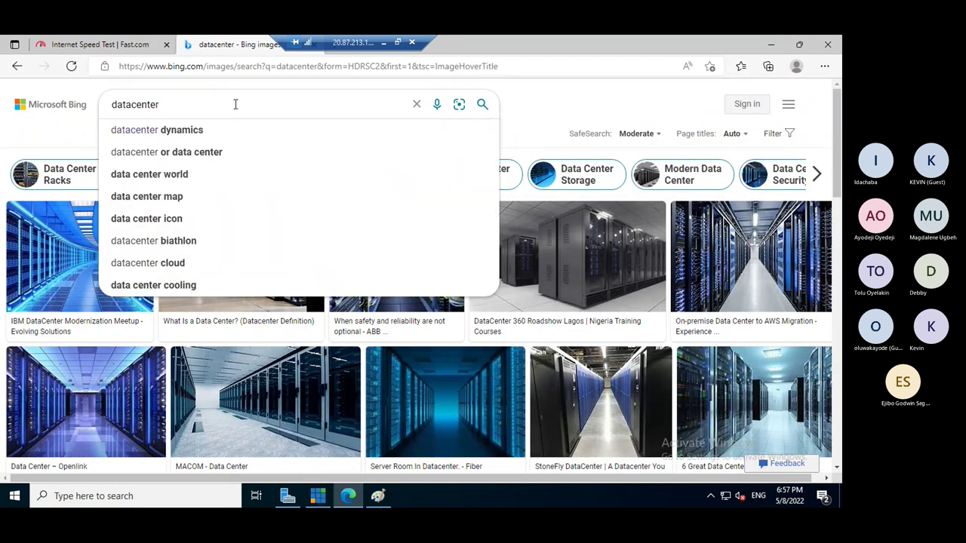
{"action": "type", "text": "ca"}
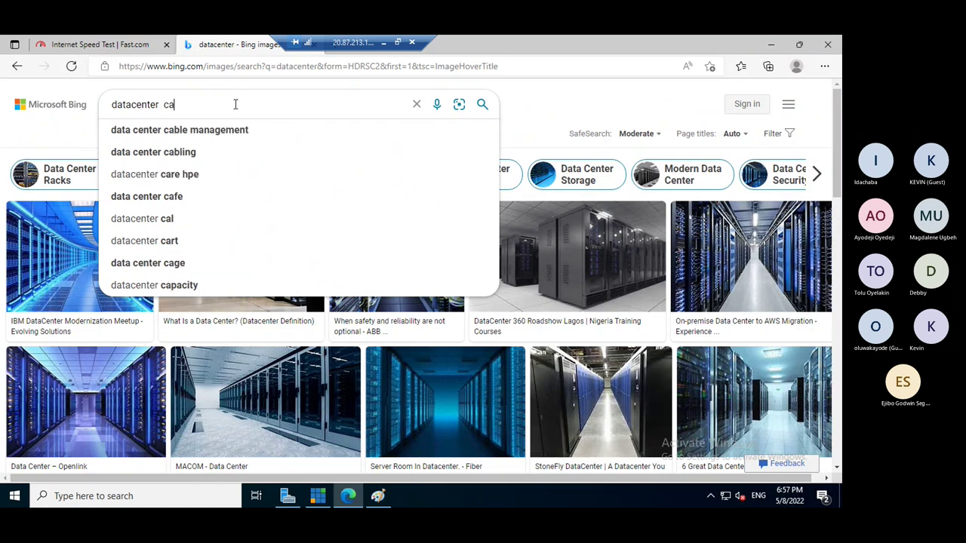
{"action": "type", "text": "ble"}
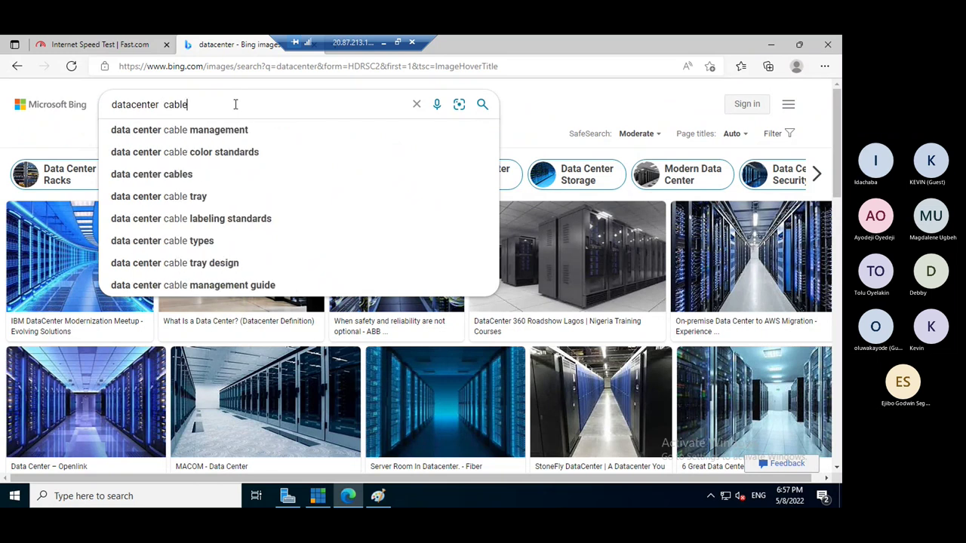
{"action": "key", "text": "Return"}
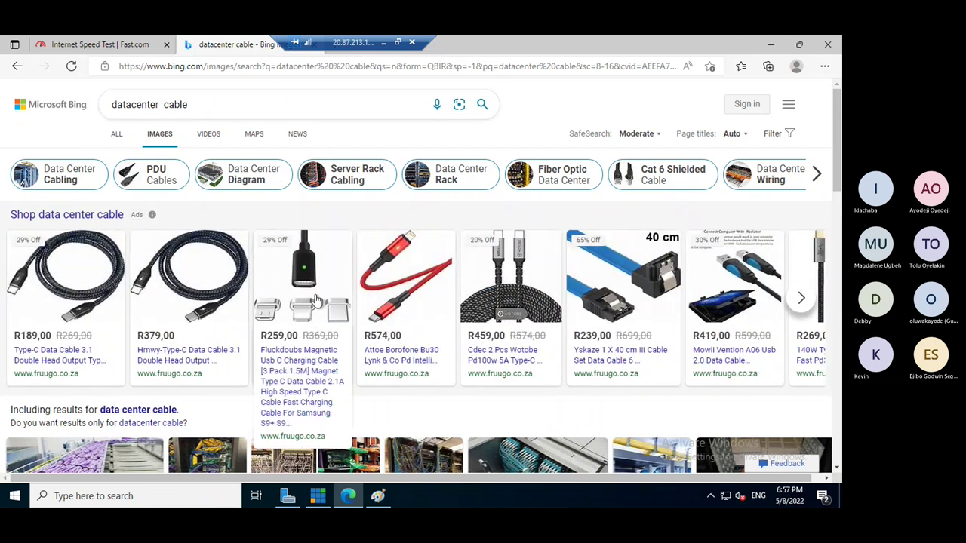
{"action": "scroll", "coordinate": [320, 305], "scroll_direction": "down", "scroll_amount": 1}
{"action": "scroll", "coordinate": [320, 305], "scroll_direction": "down", "scroll_amount": 1}
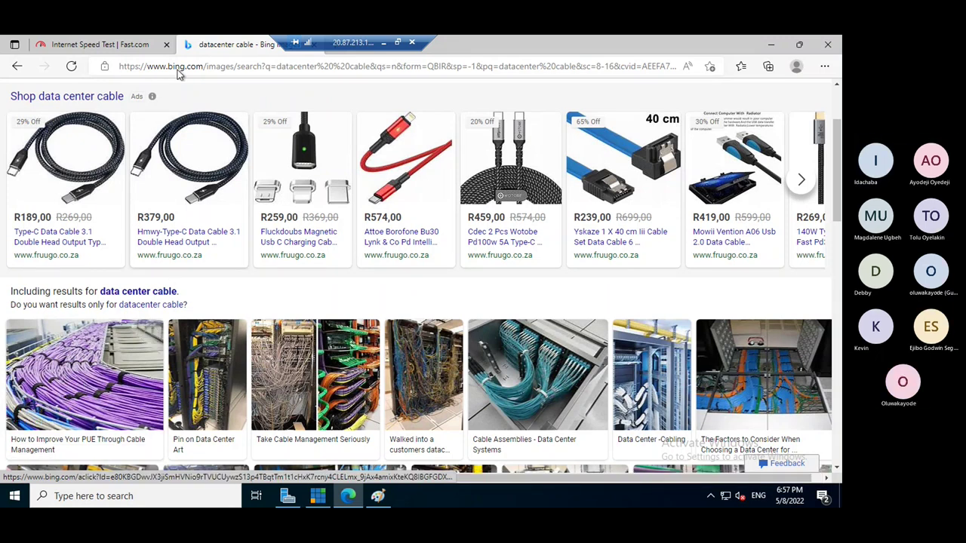
{"action": "key", "text": "alt+Tab"}
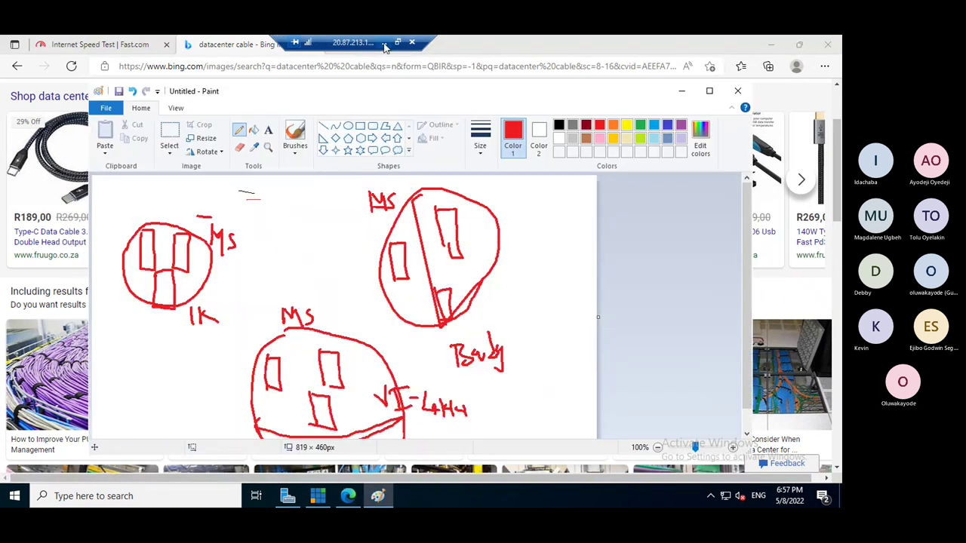
- Admit the guest from the Teams meeting lobby, then switch back toward the Remote Desktop
{"action": "left_click", "coordinate": [384, 42]}
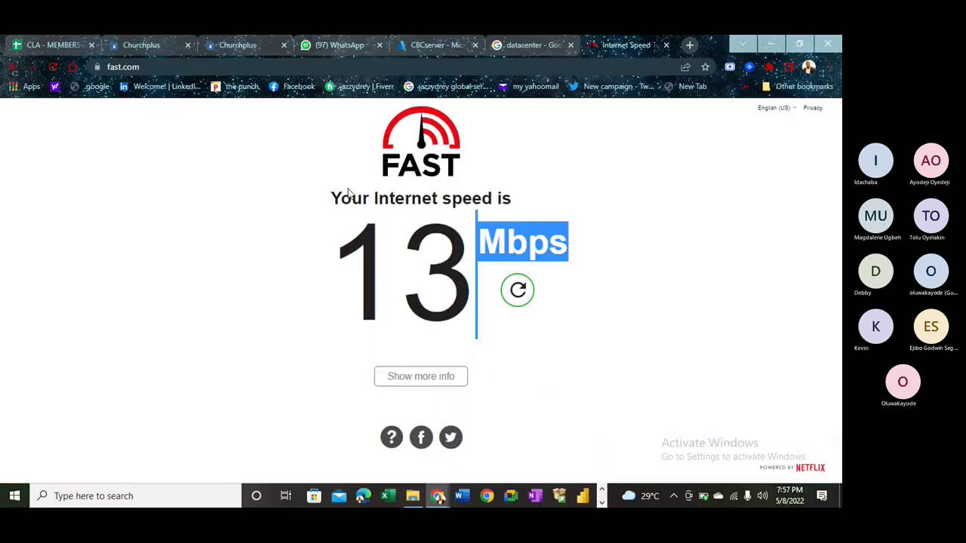
{"action": "key", "text": "alt+Tab"}
{"action": "key", "text": "alt+Tab"}
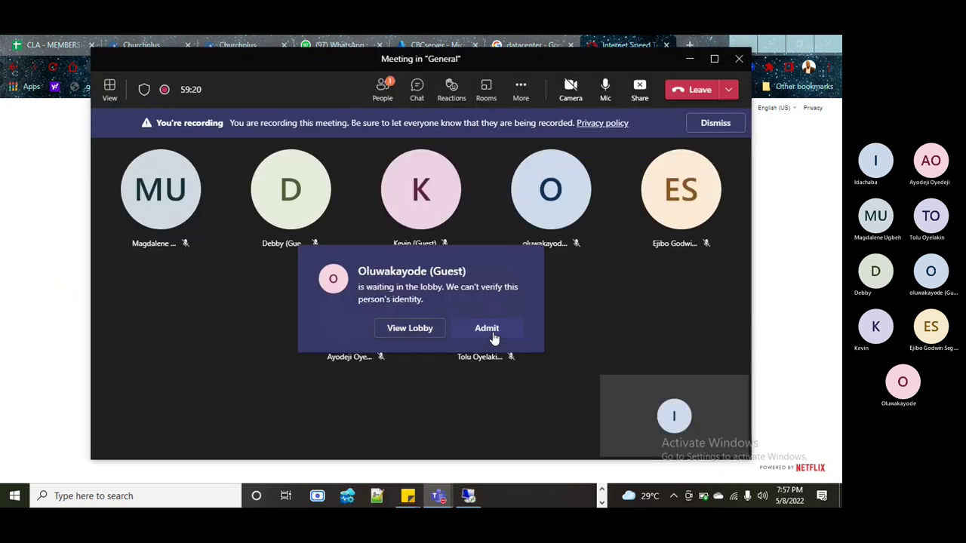
{"action": "left_click", "coordinate": [491, 336]}
{"action": "key", "text": "alt+Tab"}
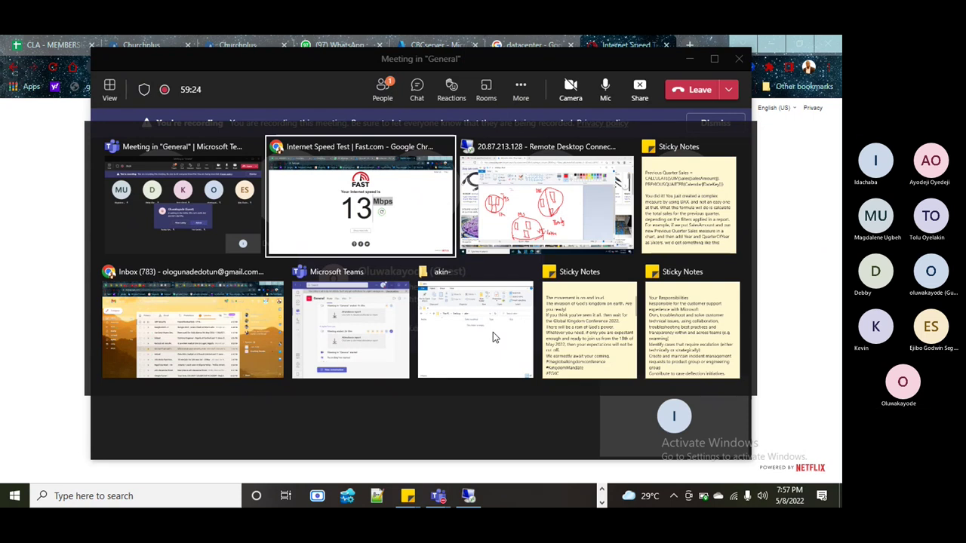
{"action": "key", "text": "alt+Tab"}
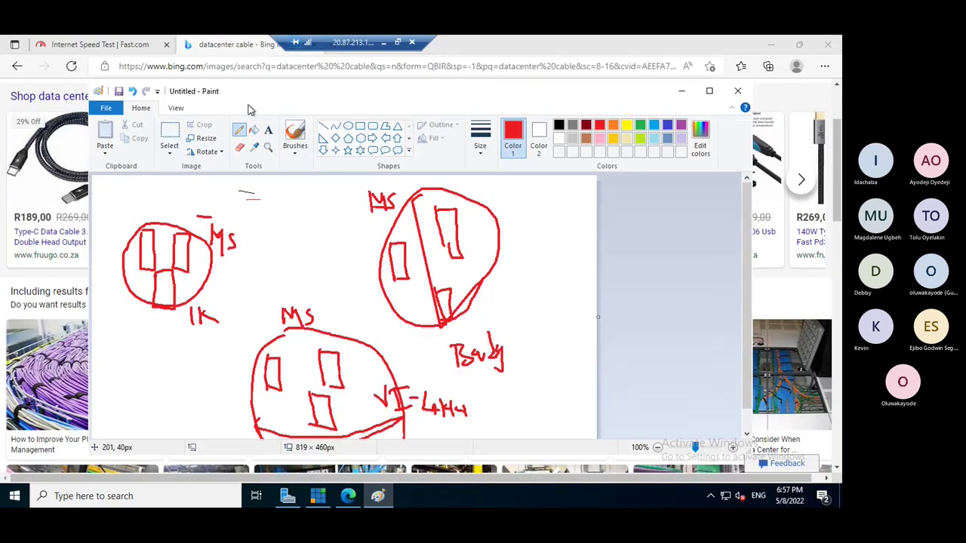
- Draw red arrows between the bottom circle's racks and add a '690mbps' label beside them
{"action": "left_click_drag", "start_coordinate": [375, 94], "coordinate": [537, 100]}
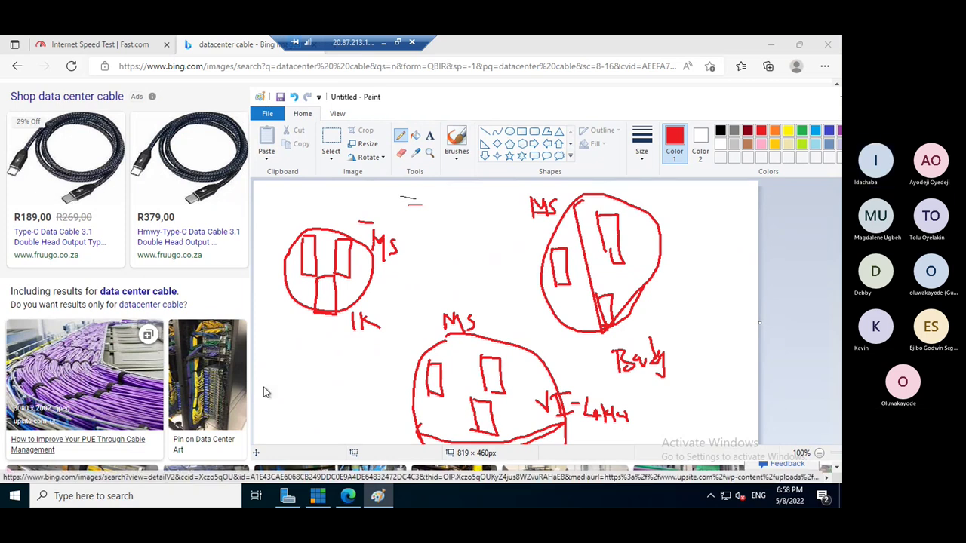
{"action": "mouse_move", "coordinate": [445, 372]}
{"action": "left_mouse_down"}
{"action": "mouse_move", "coordinate": [480, 369]}
{"action": "mouse_move", "coordinate": [432, 371]}
{"action": "left_mouse_up"}
{"action": "left_click_drag", "start_coordinate": [431, 371], "coordinate": [442, 379]}
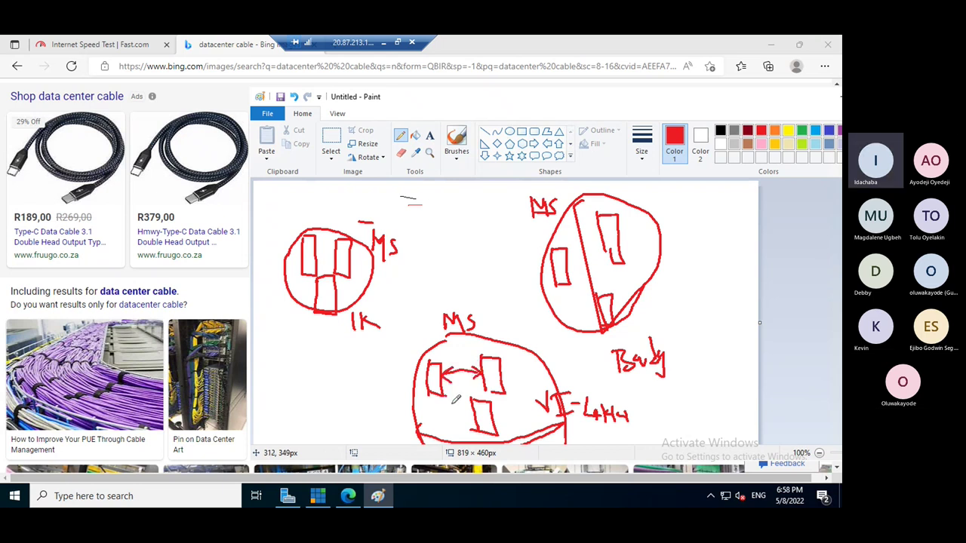
{"action": "left_click_drag", "start_coordinate": [466, 410], "coordinate": [476, 424]}
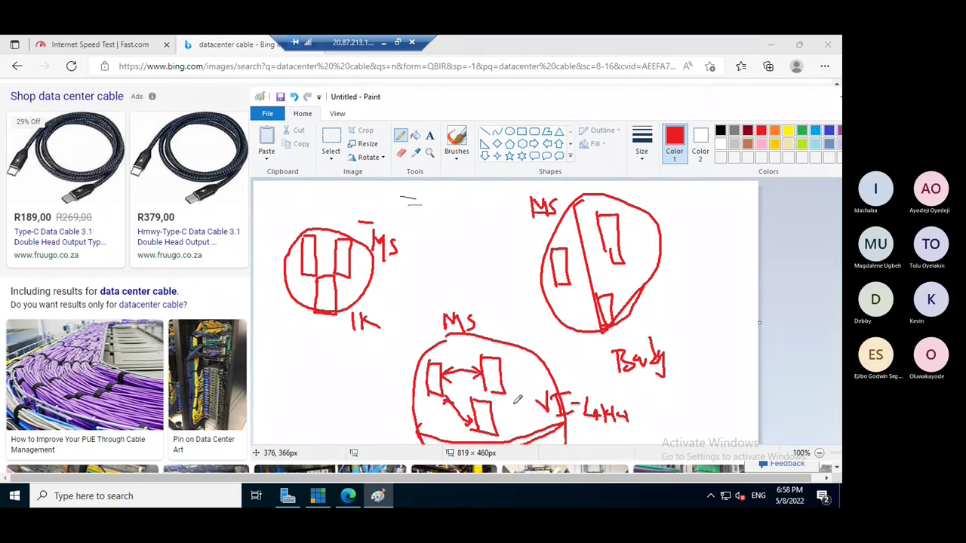
{"action": "mouse_move", "coordinate": [504, 413]}
{"action": "left_mouse_down"}
{"action": "mouse_move", "coordinate": [516, 382]}
{"action": "mouse_move", "coordinate": [512, 394]}
{"action": "left_mouse_up"}
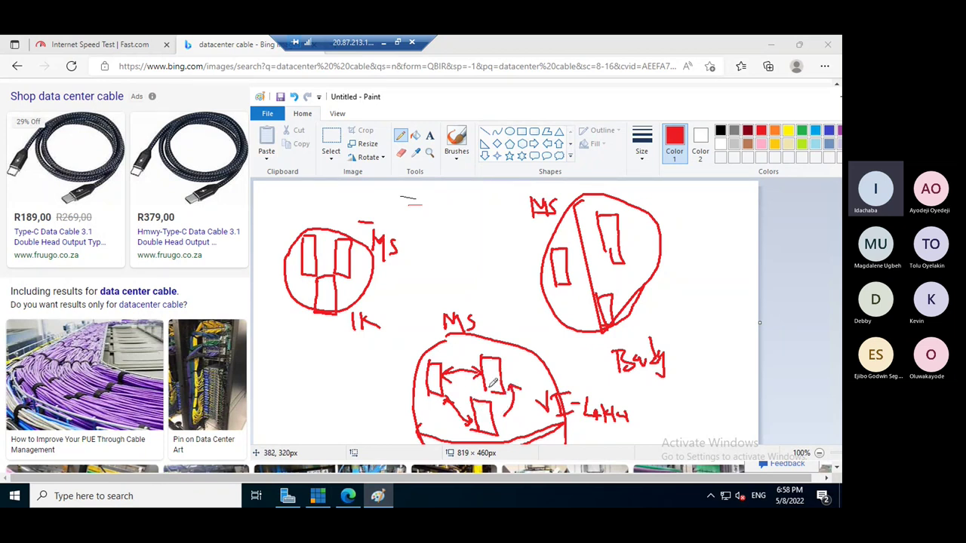
{"action": "mouse_move", "coordinate": [516, 356]}
{"action": "left_mouse_down"}
{"action": "mouse_move", "coordinate": [513, 374]}
{"action": "mouse_move", "coordinate": [528, 364]}
{"action": "mouse_move", "coordinate": [531, 372]}
{"action": "mouse_move", "coordinate": [555, 365]}
{"action": "mouse_move", "coordinate": [558, 377]}
{"action": "mouse_move", "coordinate": [571, 368]}
{"action": "mouse_move", "coordinate": [568, 376]}
{"action": "left_mouse_up"}
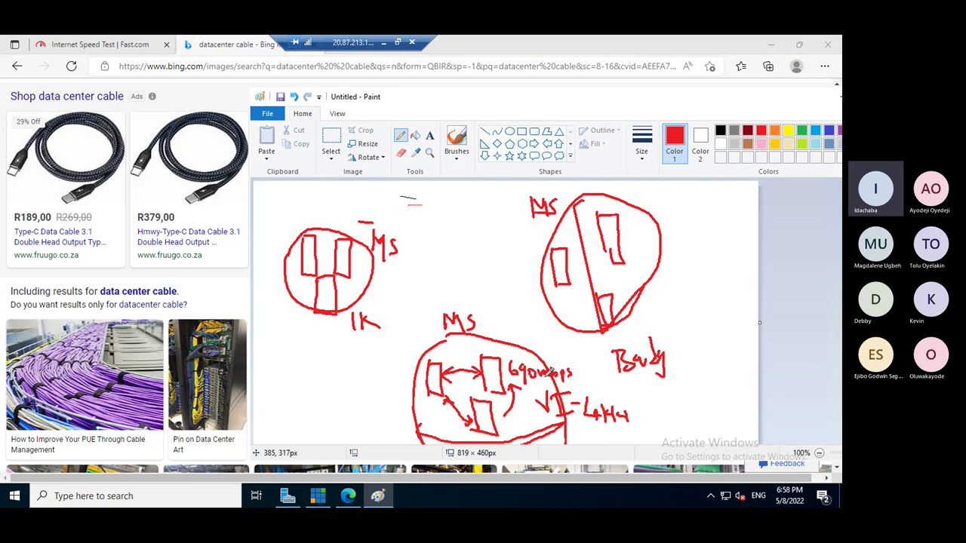
- Draw red links inside the right and left circles, then switch the Pencil colour to blue
{"action": "mouse_move", "coordinate": [571, 304]}
{"action": "left_mouse_down"}
{"action": "mouse_move", "coordinate": [590, 301]}
{"action": "mouse_move", "coordinate": [587, 312]}
{"action": "left_mouse_up"}
{"action": "mouse_move", "coordinate": [578, 262]}
{"action": "left_mouse_down"}
{"action": "mouse_move", "coordinate": [601, 234]}
{"action": "mouse_move", "coordinate": [577, 261]}
{"action": "mouse_move", "coordinate": [635, 250]}
{"action": "mouse_move", "coordinate": [625, 288]}
{"action": "left_mouse_up"}
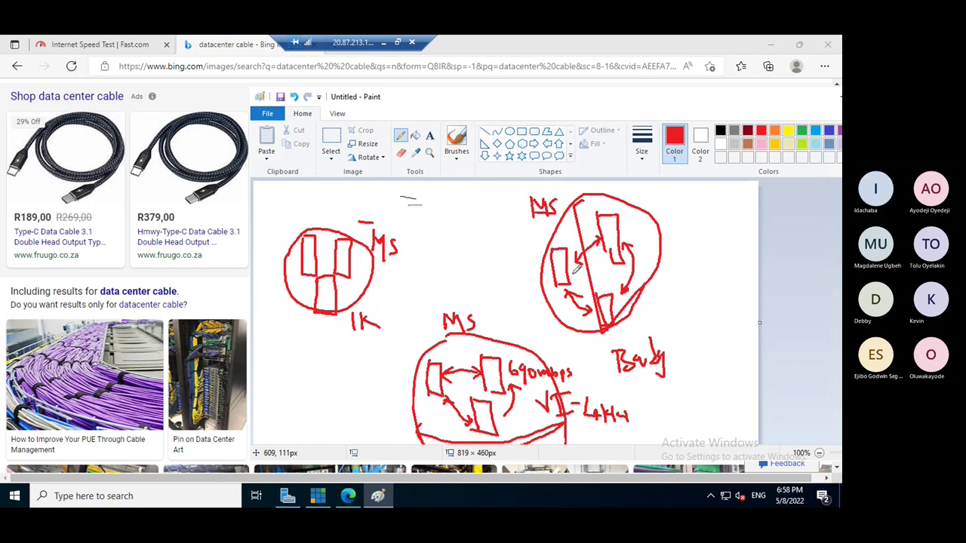
{"action": "mouse_move", "coordinate": [355, 251]}
{"action": "left_mouse_down"}
{"action": "mouse_move", "coordinate": [371, 268]}
{"action": "mouse_move", "coordinate": [352, 291]}
{"action": "left_mouse_up"}
{"action": "left_click", "coordinate": [400, 153]}
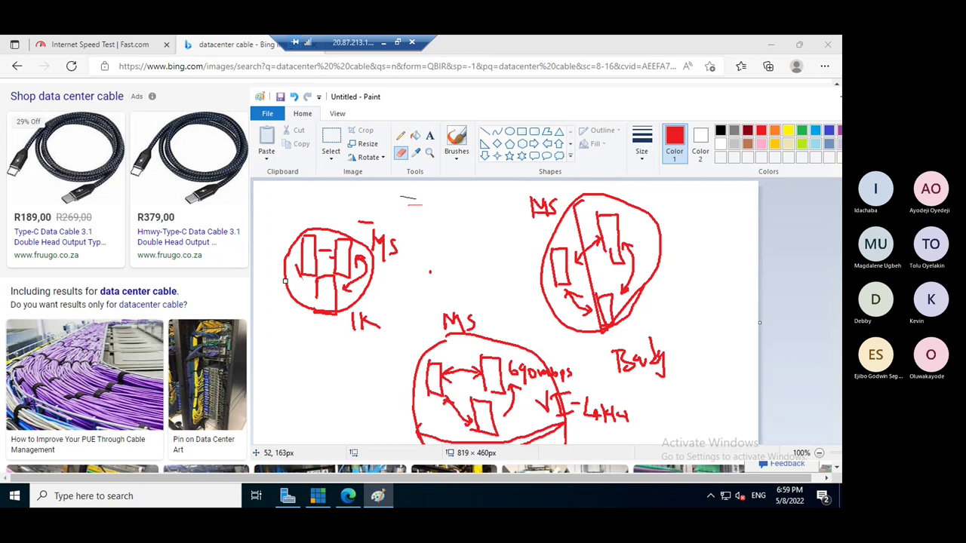
{"action": "left_click", "coordinate": [402, 139]}
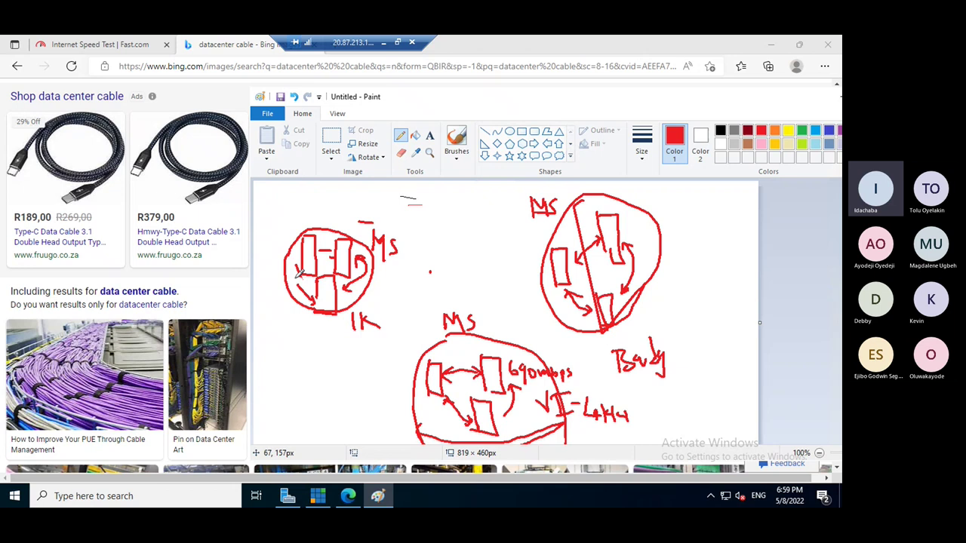
{"action": "left_click", "coordinate": [828, 130]}
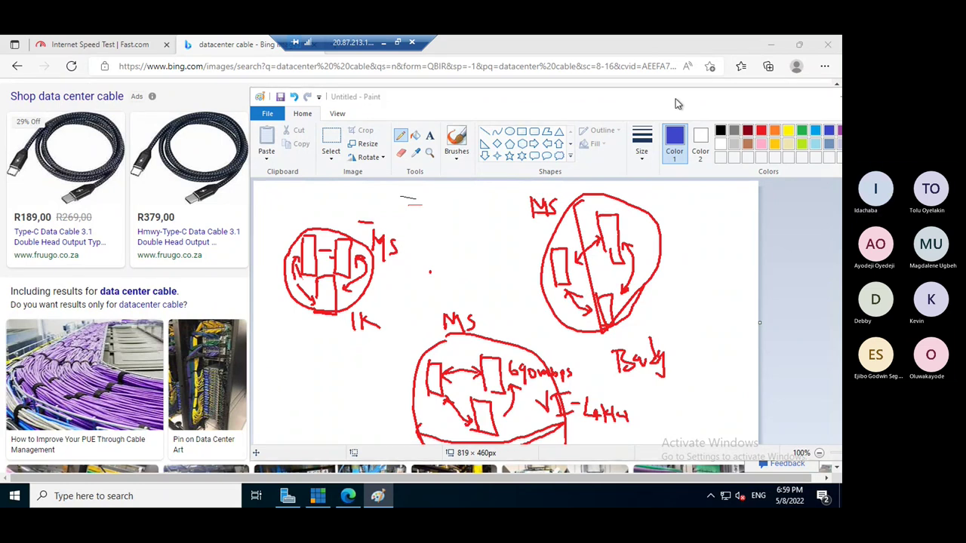
{"action": "key", "text": "alt+Tab"}
{"action": "scroll", "coordinate": [641, 166], "scroll_direction": "down", "scroll_amount": 3}
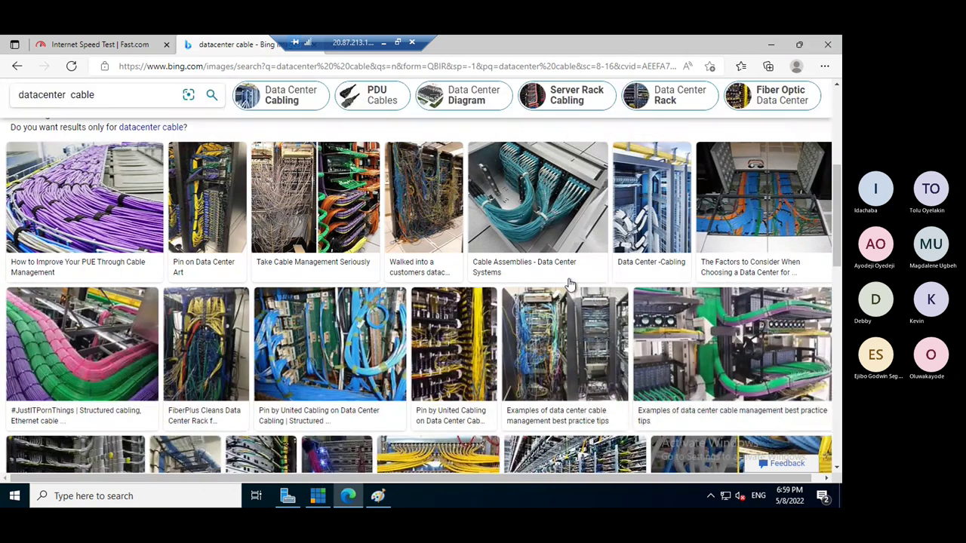
{"action": "scroll", "coordinate": [570, 284], "scroll_direction": "down", "scroll_amount": 10}
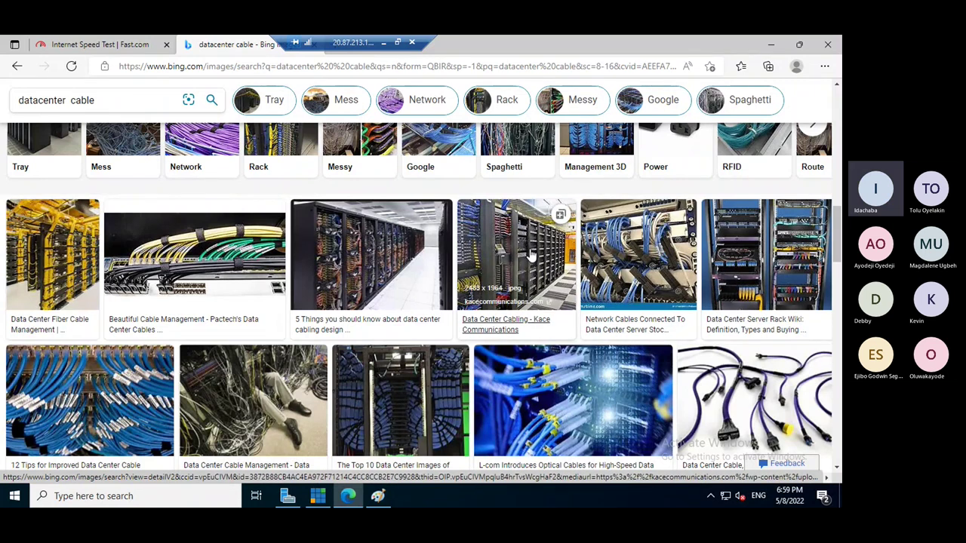
{"action": "key", "text": "alt+Tab"}
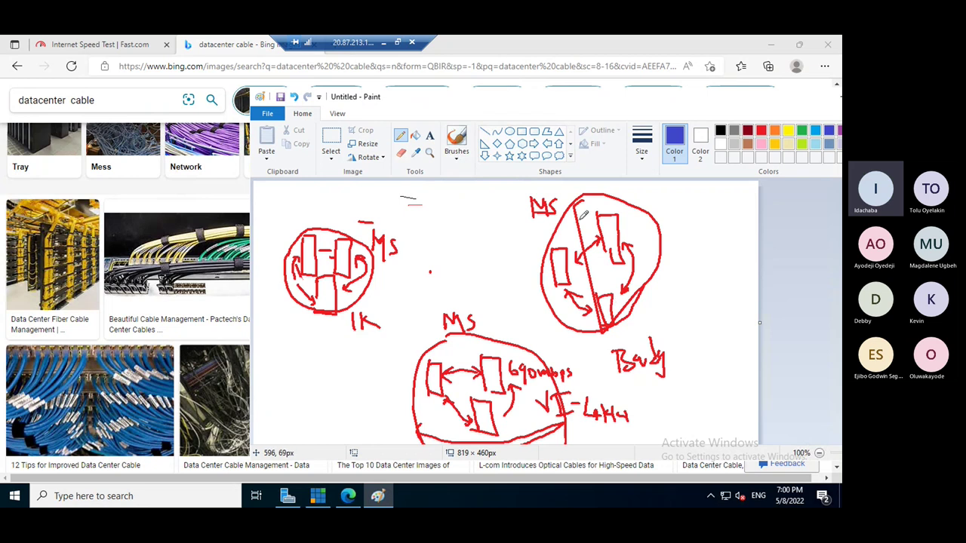
- Draw blue double-headed arrows linking the right, left and bottom datacenter circles
{"action": "mouse_move", "coordinate": [546, 244]}
{"action": "left_mouse_down"}
{"action": "mouse_move", "coordinate": [374, 284]}
{"action": "mouse_move", "coordinate": [393, 296]}
{"action": "left_mouse_up"}
{"action": "mouse_move", "coordinate": [535, 239]}
{"action": "left_mouse_down"}
{"action": "mouse_move", "coordinate": [547, 243]}
{"action": "mouse_move", "coordinate": [537, 256]}
{"action": "mouse_move", "coordinate": [537, 348]}
{"action": "mouse_move", "coordinate": [541, 341]}
{"action": "left_mouse_up"}
{"action": "left_click_drag", "start_coordinate": [532, 297], "coordinate": [542, 296]}
{"action": "left_click_drag", "start_coordinate": [403, 390], "coordinate": [335, 311]}
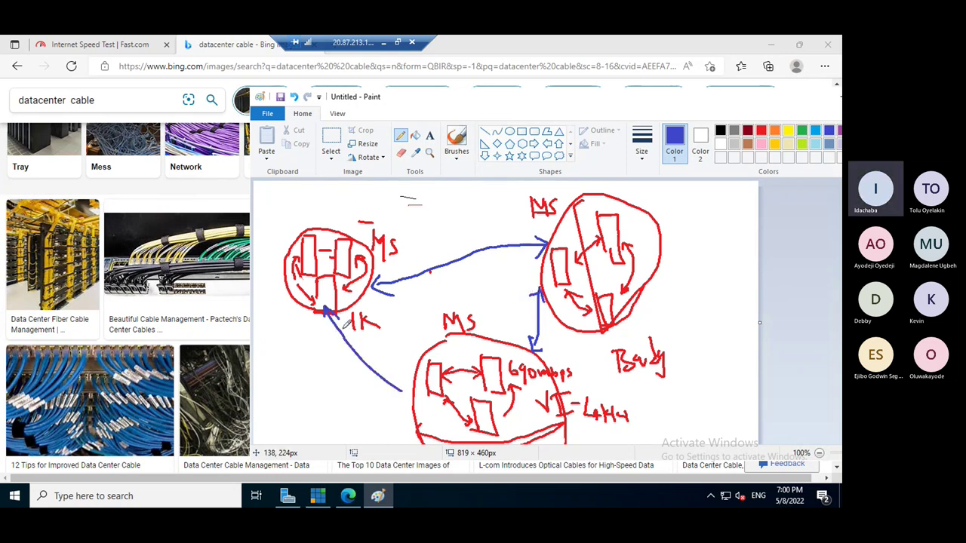
{"action": "left_click_drag", "start_coordinate": [393, 381], "coordinate": [400, 398]}
{"action": "mouse_move", "coordinate": [327, 312]}
{"action": "left_mouse_down"}
{"action": "mouse_move", "coordinate": [349, 360]}
{"action": "mouse_move", "coordinate": [404, 390]}
{"action": "mouse_move", "coordinate": [412, 373]}
{"action": "left_mouse_up"}
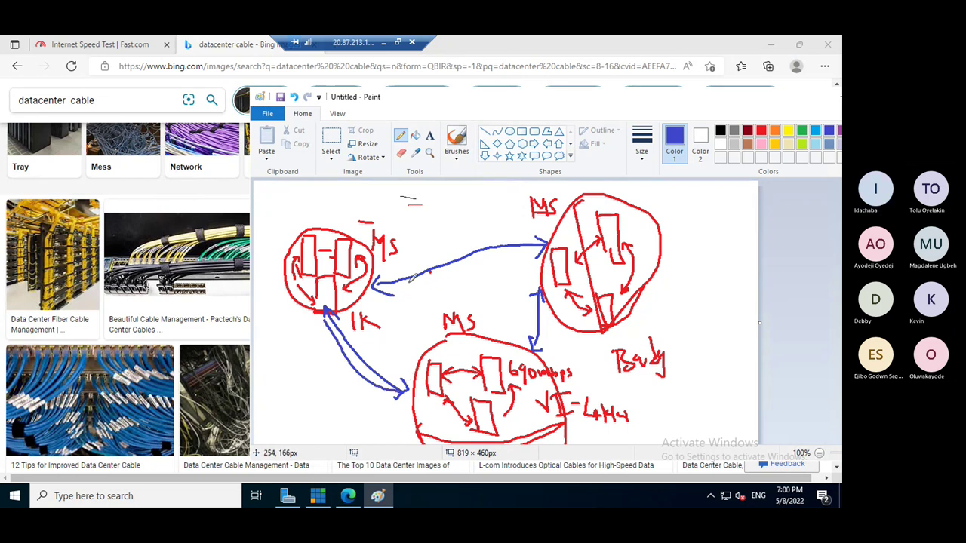
- Add a second blue top link labelled '2Gbps' and thicken the right-bottom link
{"action": "left_click_drag", "start_coordinate": [408, 284], "coordinate": [493, 277]}
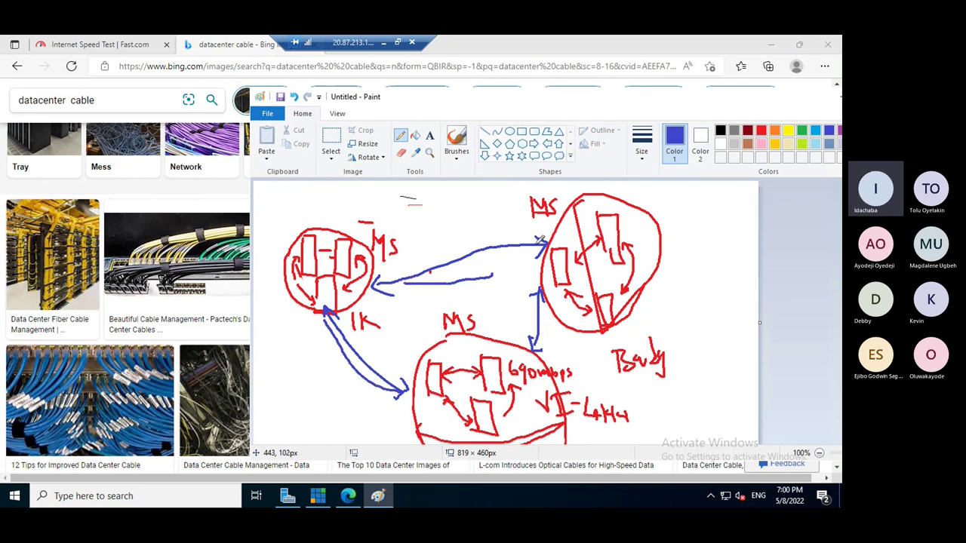
{"action": "left_click_drag", "start_coordinate": [537, 247], "coordinate": [392, 283]}
{"action": "mouse_move", "coordinate": [421, 250]}
{"action": "left_mouse_down"}
{"action": "mouse_move", "coordinate": [445, 258]}
{"action": "mouse_move", "coordinate": [466, 242]}
{"action": "mouse_move", "coordinate": [485, 248]}
{"action": "left_mouse_up"}
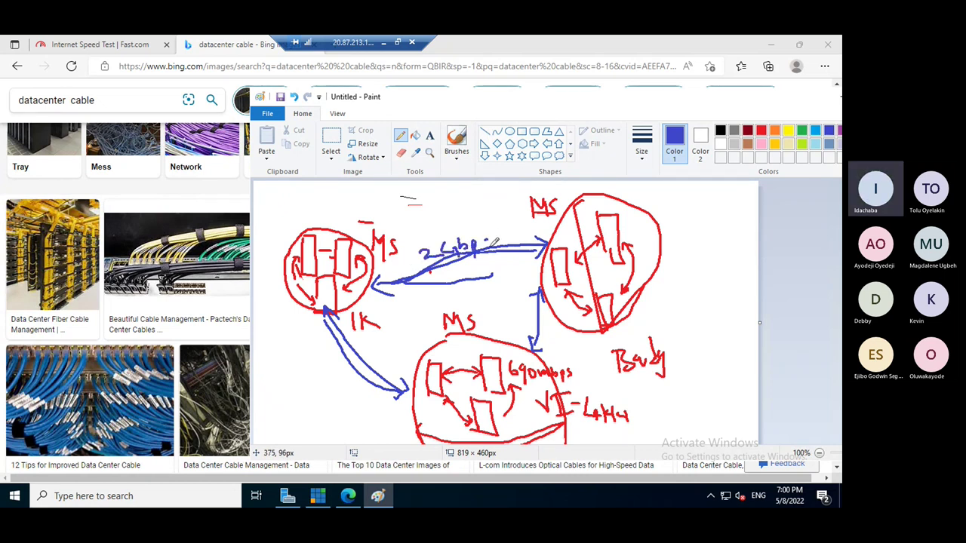
{"action": "left_click_drag", "start_coordinate": [537, 288], "coordinate": [529, 341]}
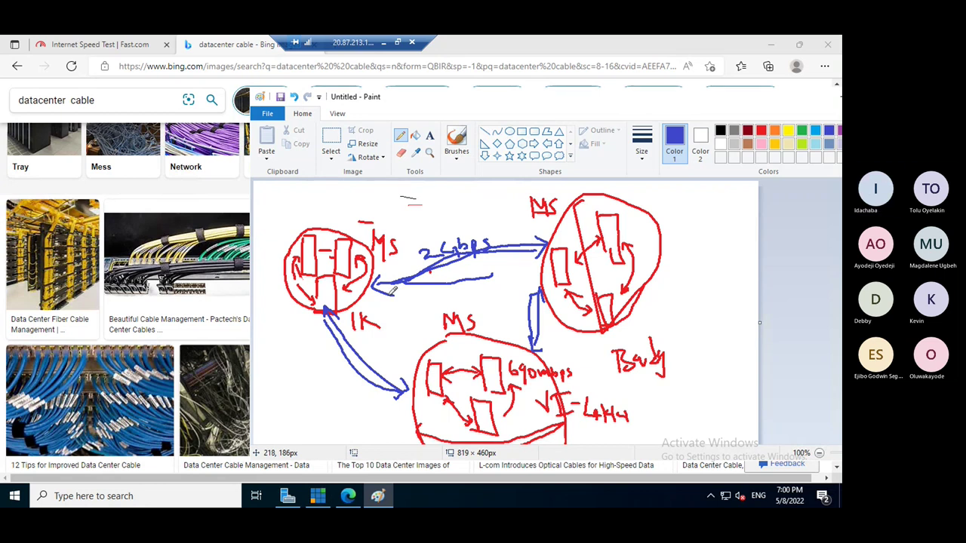
- Return to the local desktop, minimize the Teams meeting, and search Windows for 'ppt'
{"action": "key", "text": "alt+Tab"}
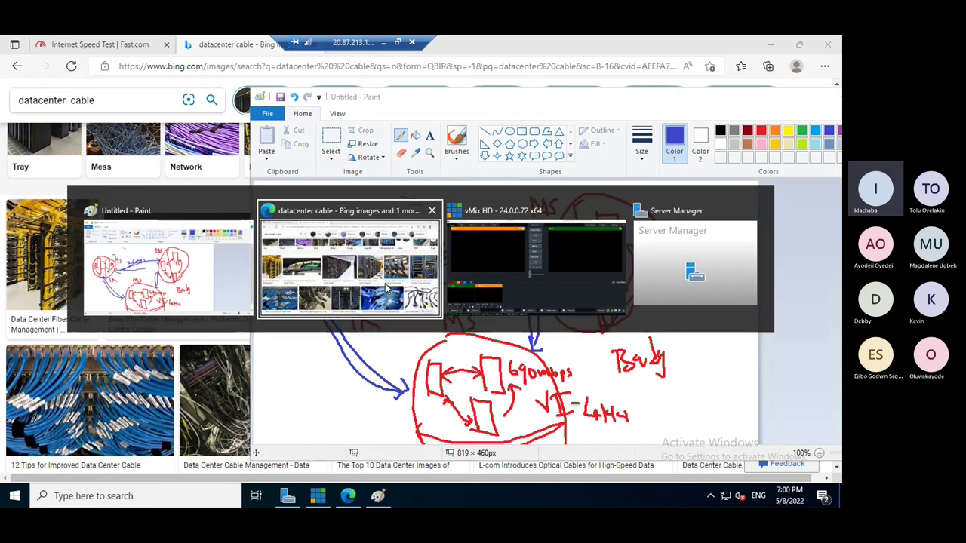
{"action": "left_click", "coordinate": [384, 42]}
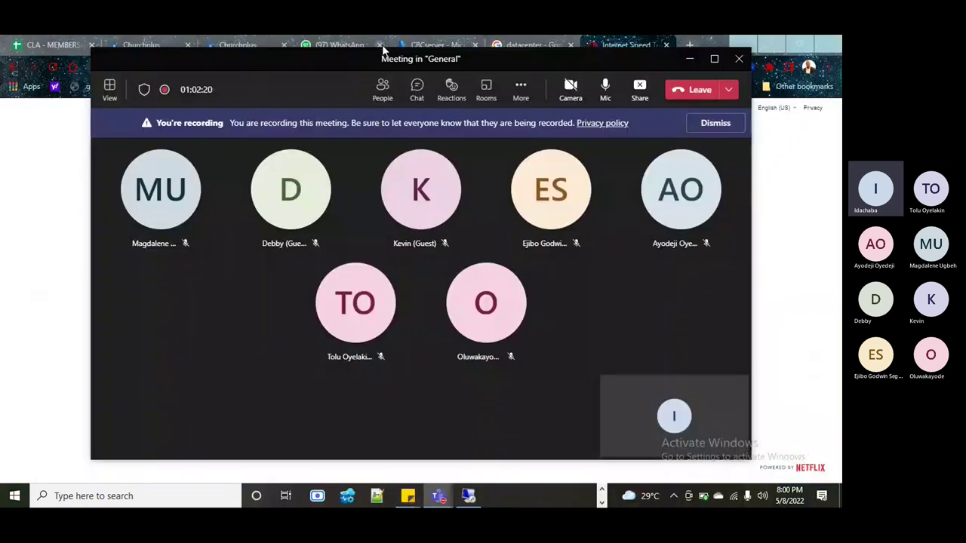
{"action": "left_click", "coordinate": [688, 58]}
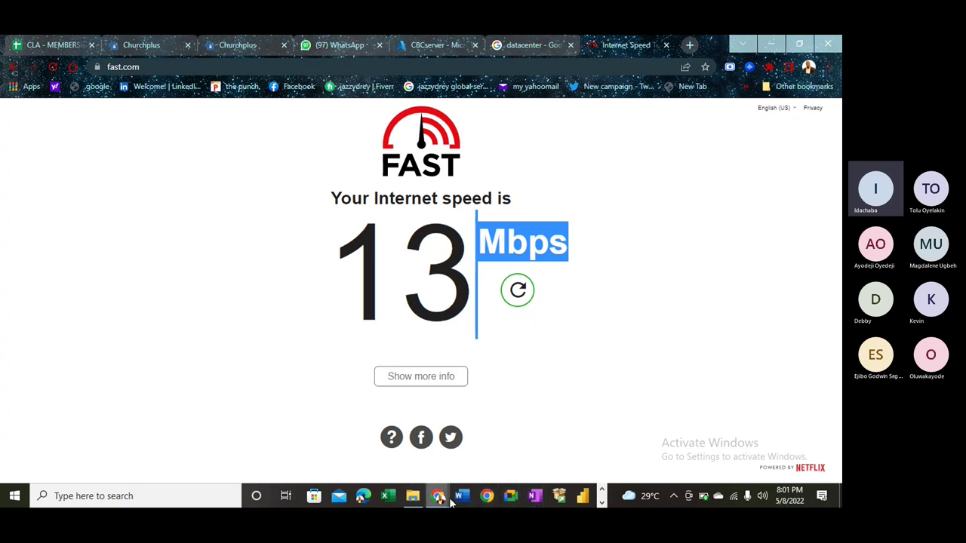
{"action": "left_click", "coordinate": [181, 492]}
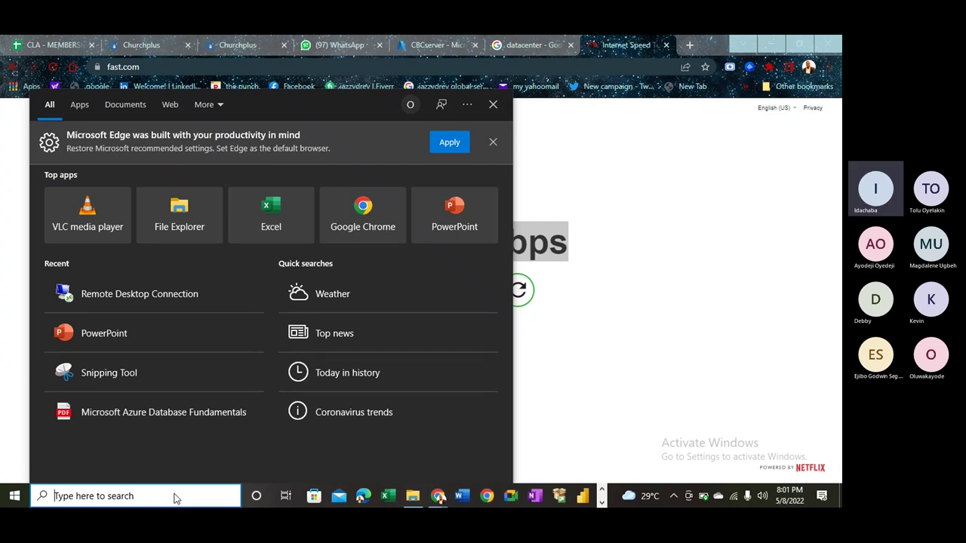
{"action": "type", "text": "ppt"}
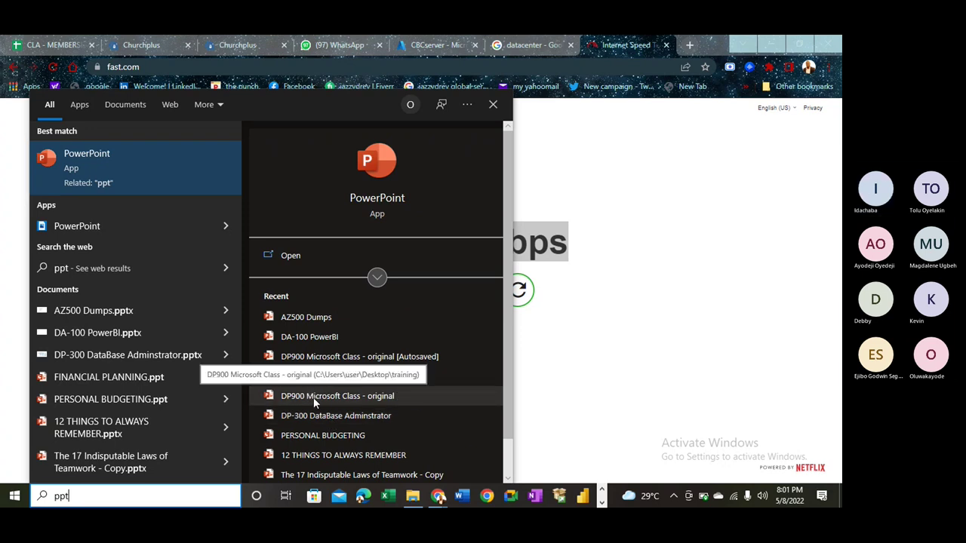
- Open the 'DP900 Microsoft Class - original' deck, dismiss the activation warning, then minimize PowerPoint
{"action": "left_click", "coordinate": [313, 397]}
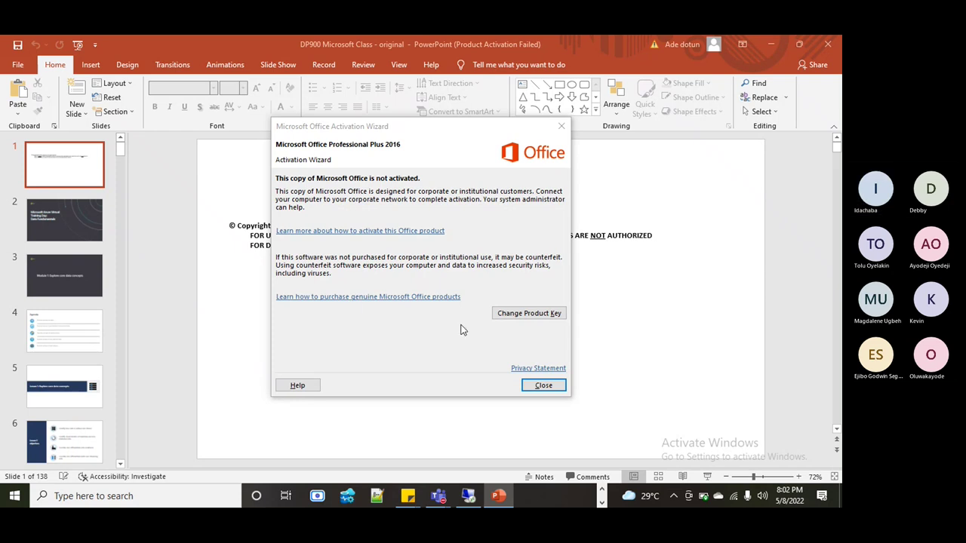
{"action": "left_click", "coordinate": [537, 386]}
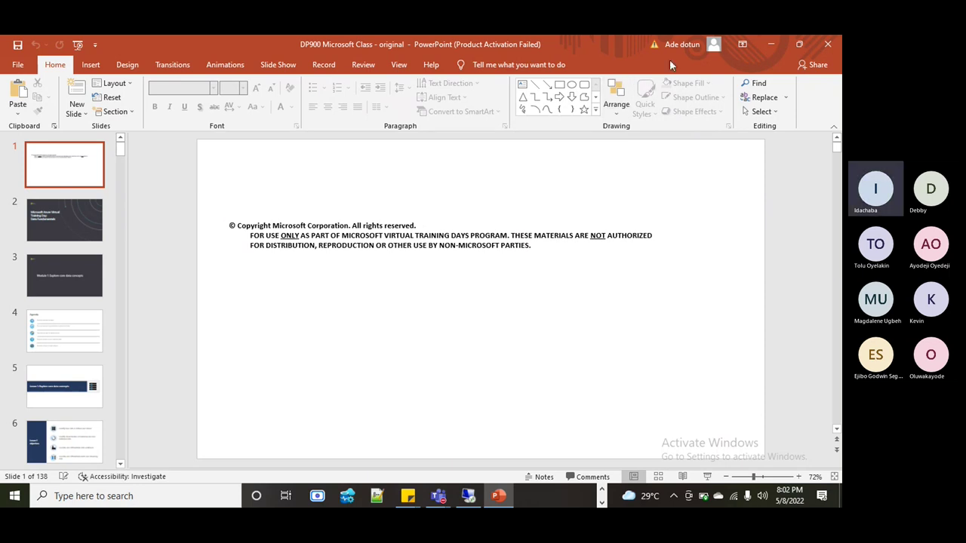
{"action": "left_click", "coordinate": [771, 45]}
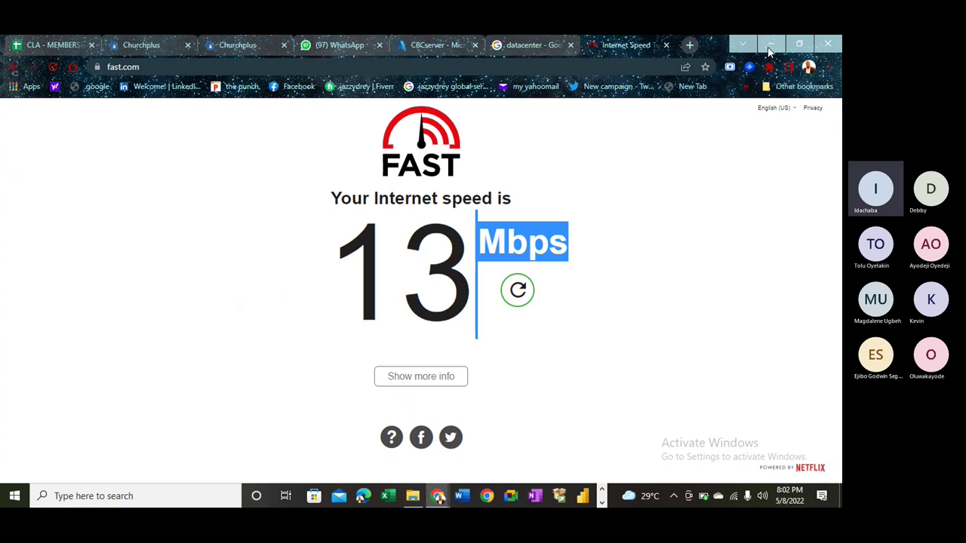
- Bring the CBCserver remote session to the front and disconnect it, confirming with OK
{"action": "left_click", "coordinate": [601, 502]}
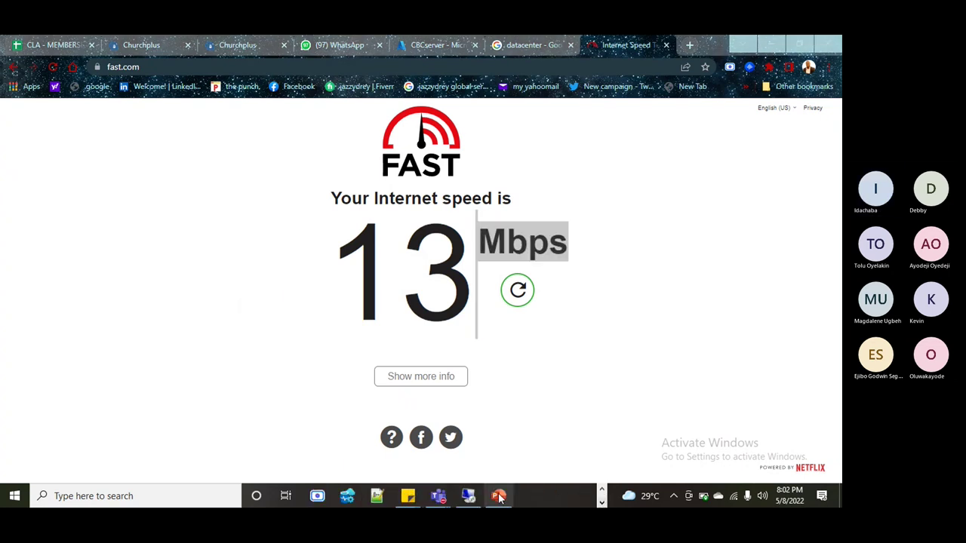
{"action": "mouse_move", "coordinate": [468, 496]}
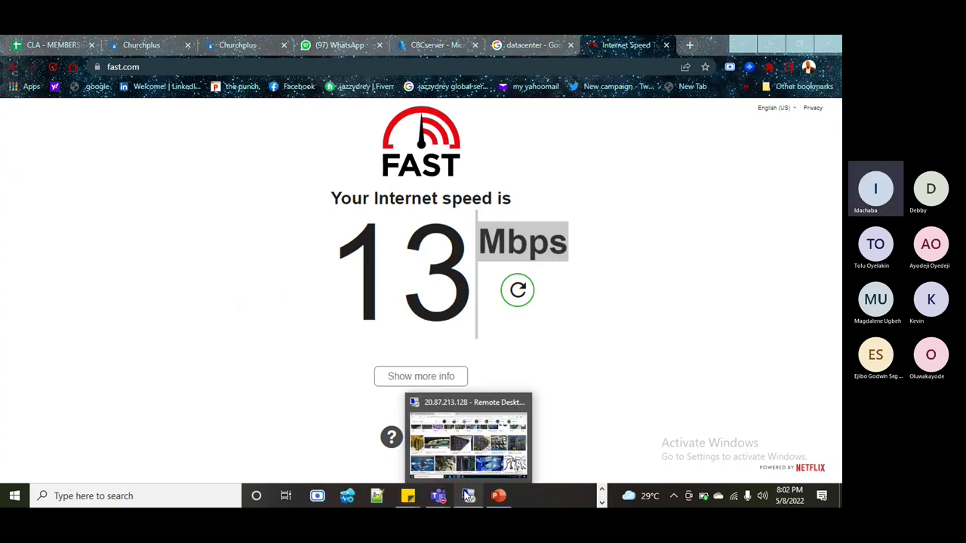
{"action": "left_click", "coordinate": [468, 445]}
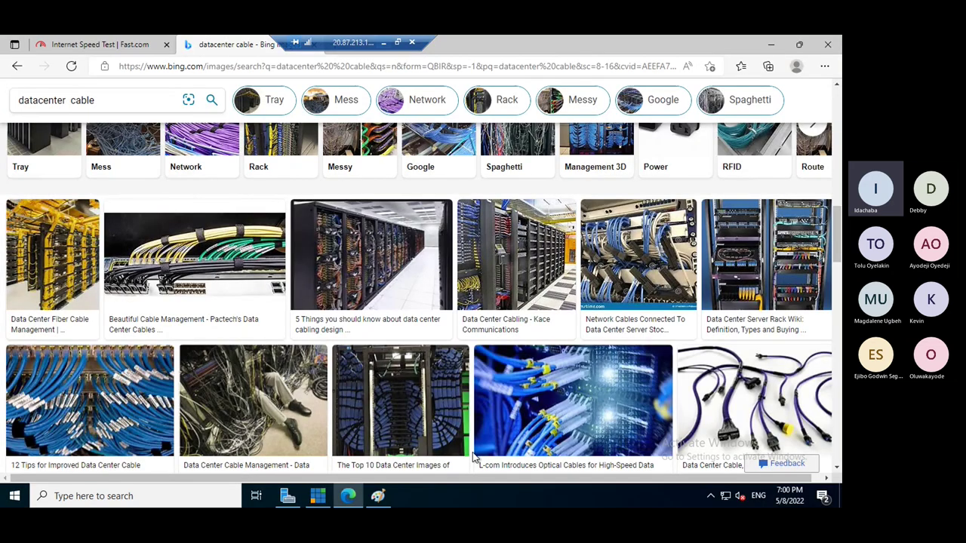
{"action": "left_click", "coordinate": [413, 43]}
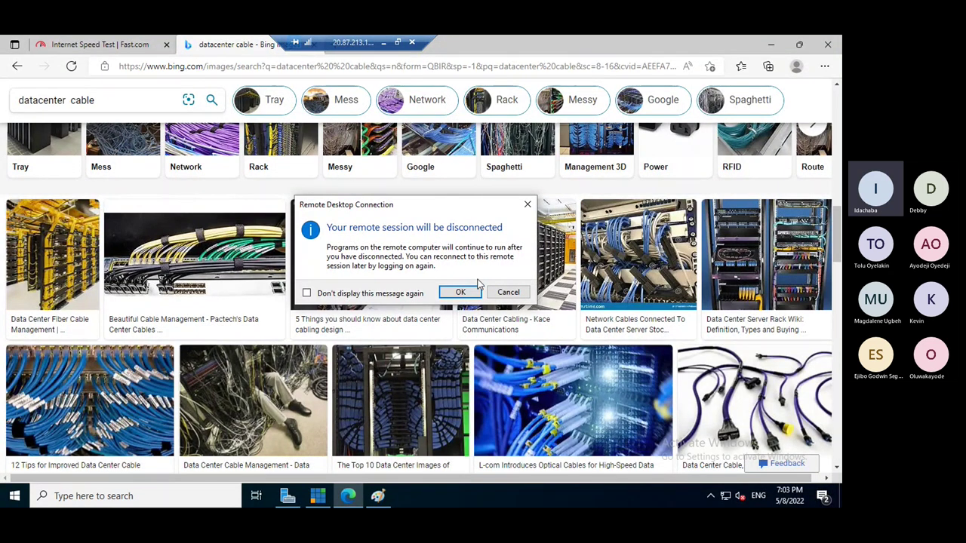
{"action": "left_click", "coordinate": [462, 292]}
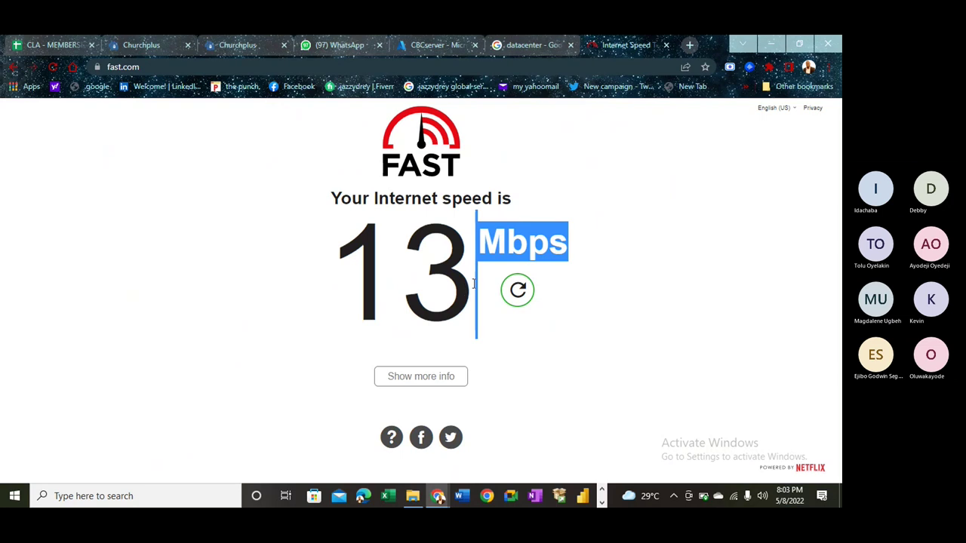
- Copy the CBCserver VM's public IP address from its Azure portal page
{"action": "left_click", "coordinate": [442, 45]}
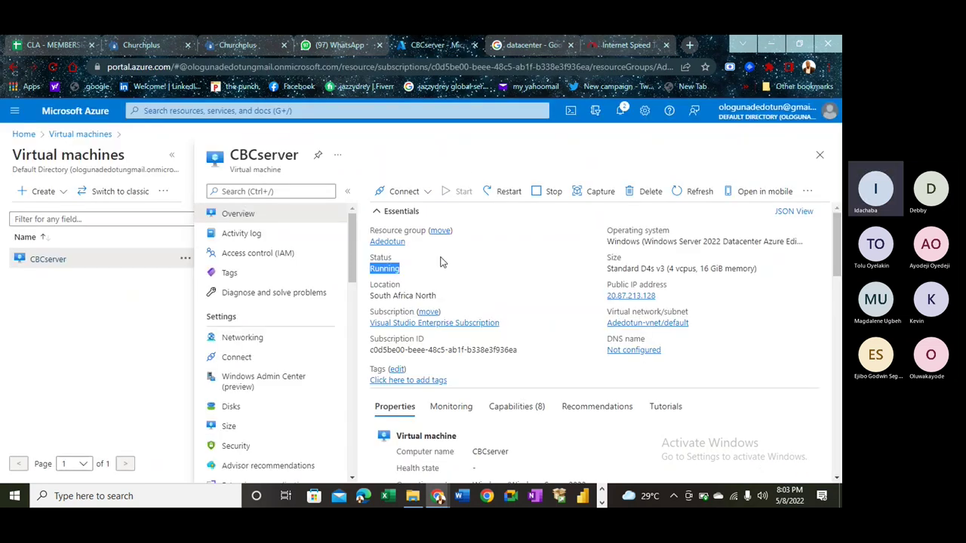
{"action": "left_click", "coordinate": [394, 270]}
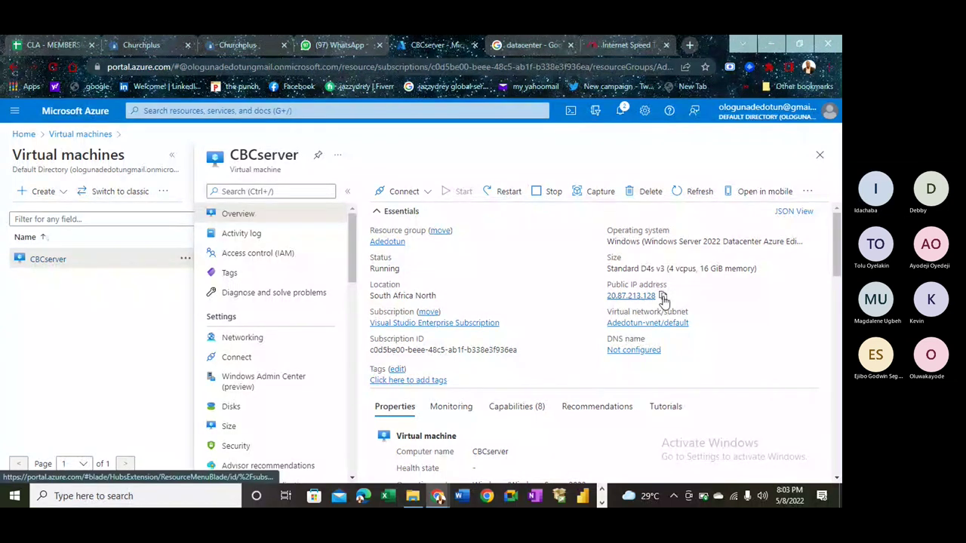
{"action": "left_click", "coordinate": [662, 297]}
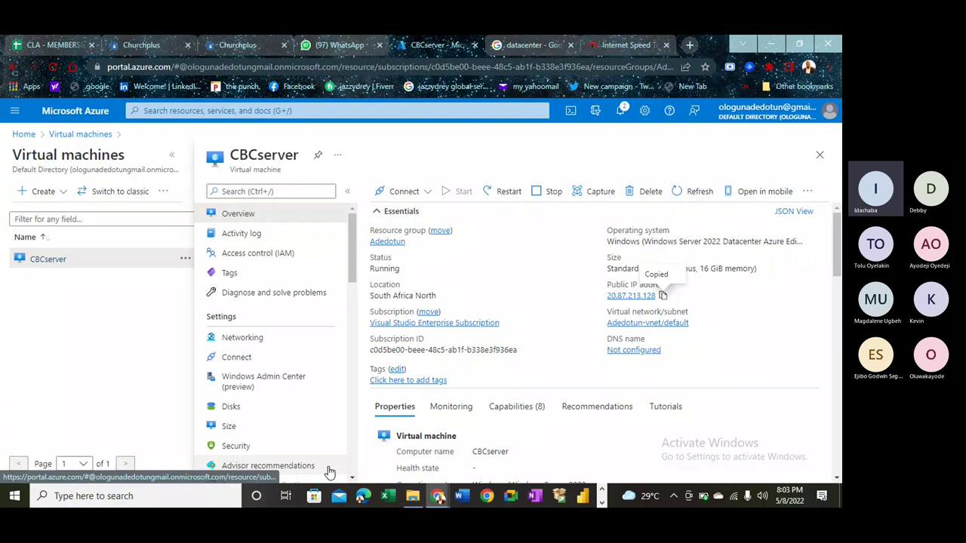
- Launch Remote Desktop Connection via an 'RDP' search and connect to 20.87.213.128
{"action": "left_click", "coordinate": [191, 496]}
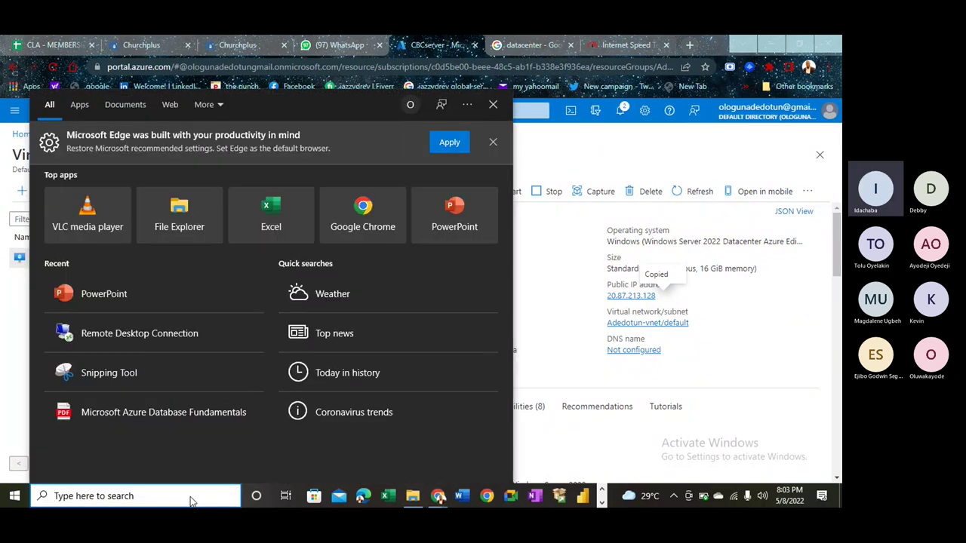
{"action": "type", "text": "PD"}
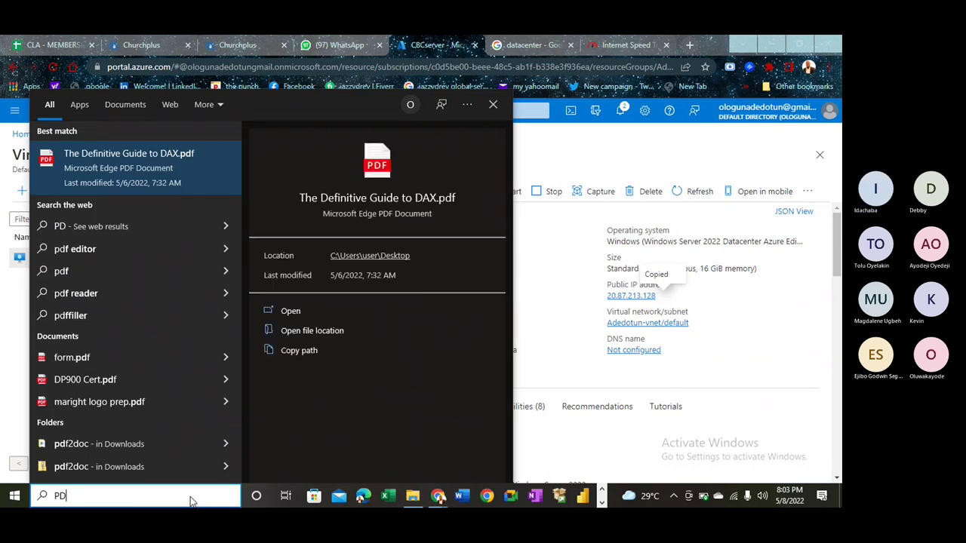
{"action": "key", "text": "BackSpace"}
{"action": "key", "text": "BackSpace"}
{"action": "type", "text": "RDP"}
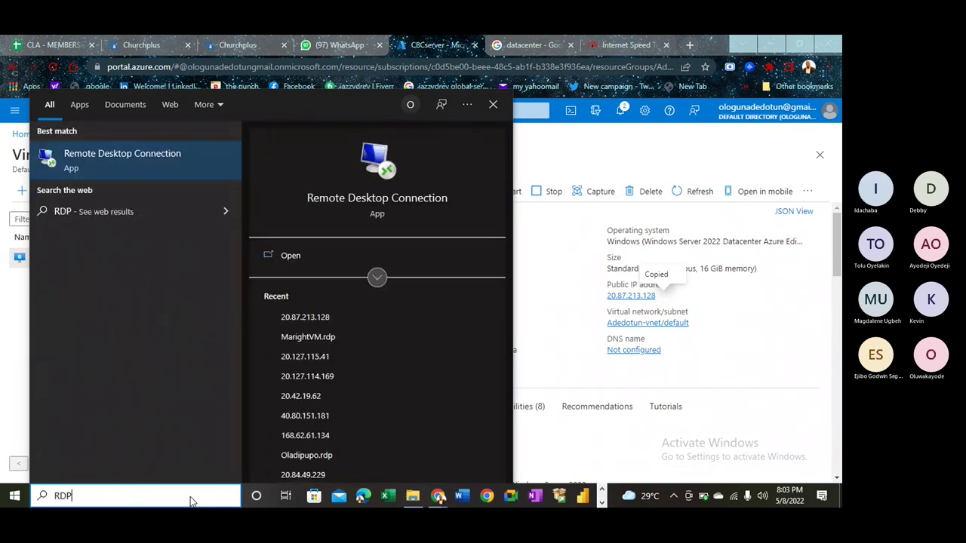
{"action": "key", "text": "Return"}
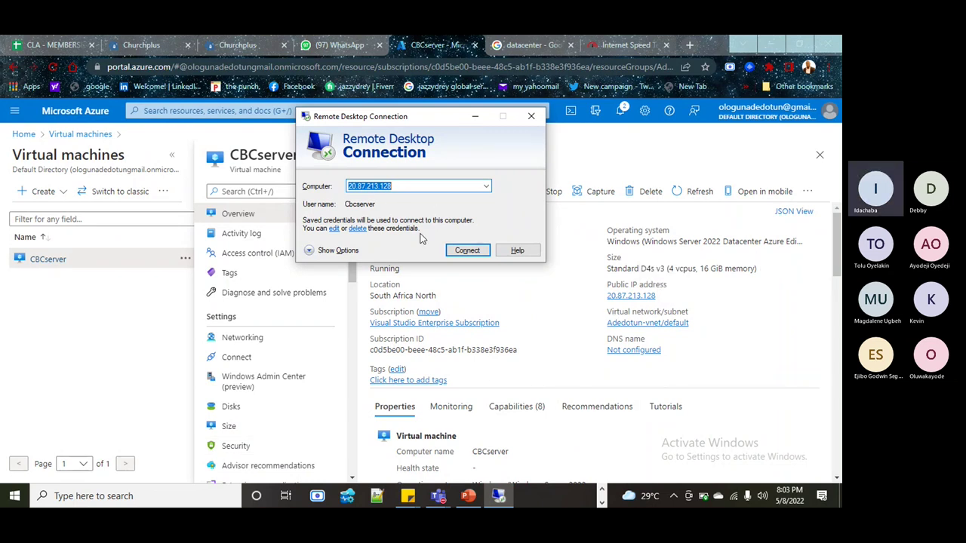
{"action": "left_click", "coordinate": [467, 250]}
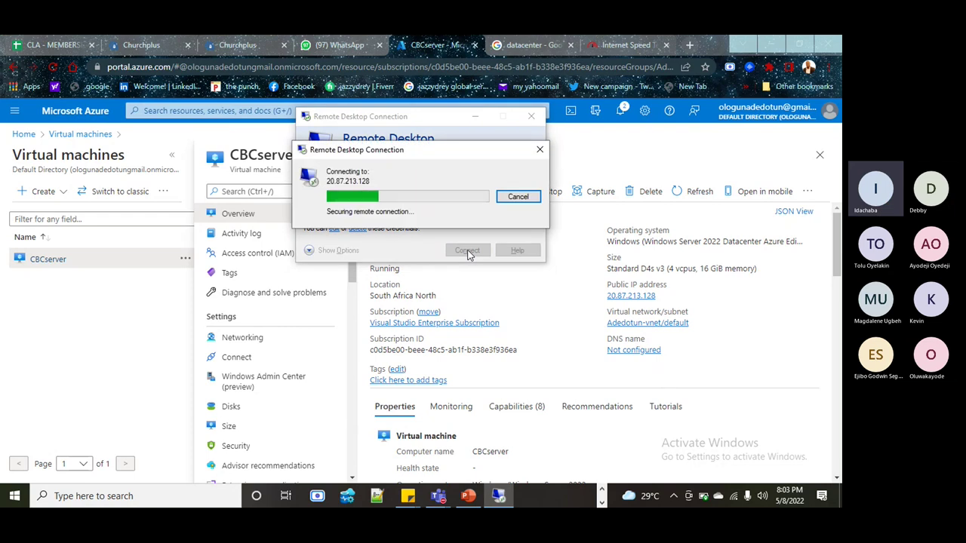
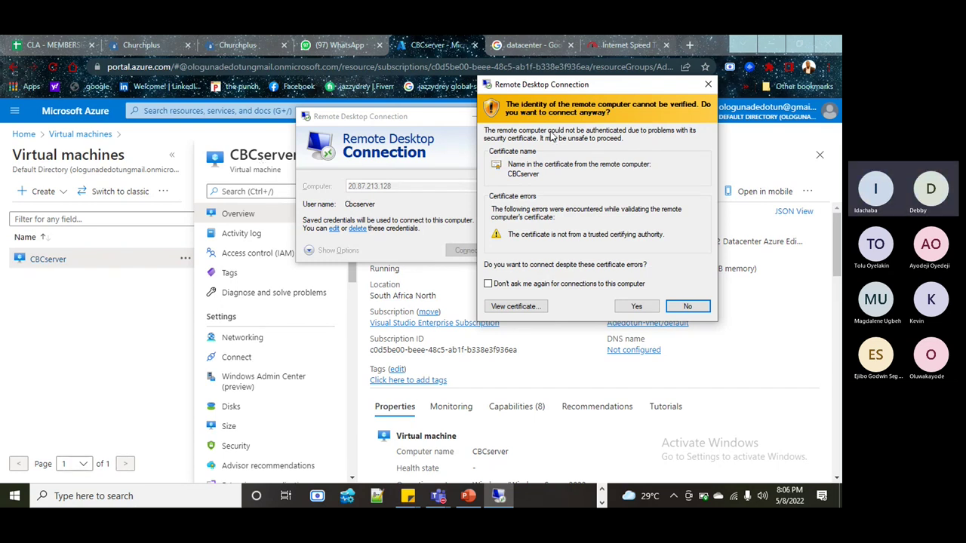
- Refuse the CBCserver untrusted certificate and close the Remote Desktop Connection window
{"action": "left_click_drag", "start_coordinate": [580, 86], "coordinate": [389, 100]}
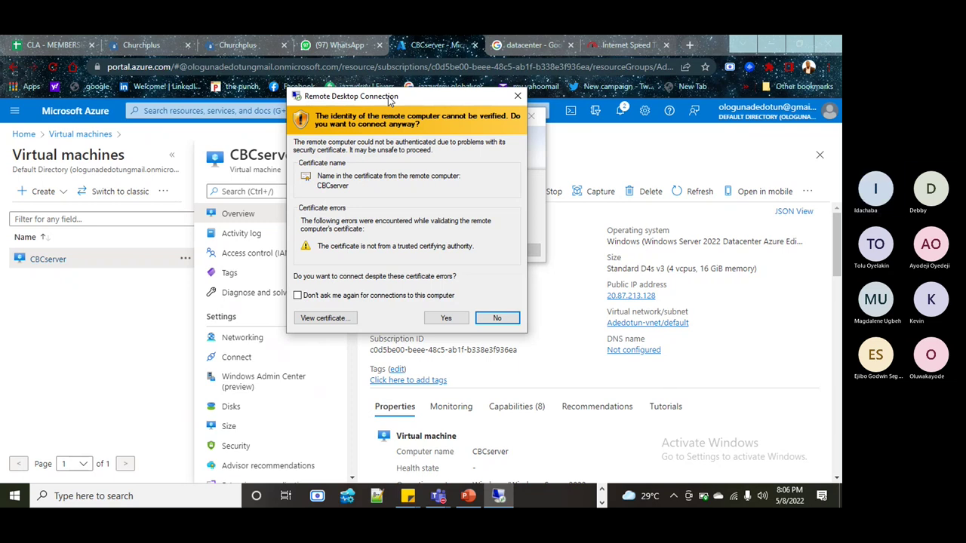
{"action": "left_click", "coordinate": [518, 96]}
{"action": "left_click", "coordinate": [531, 115]}
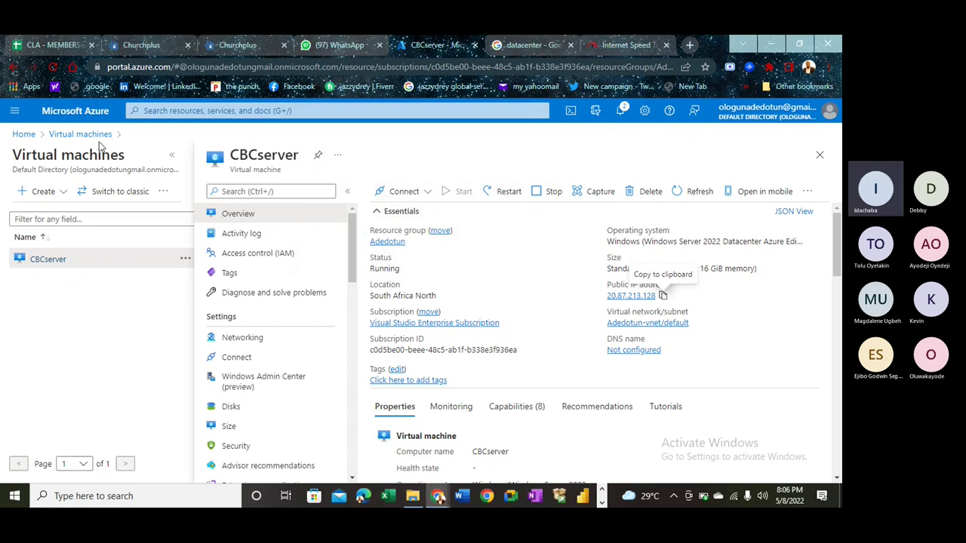
- Start a new Azure virtual machine and name it 'FanstasticDebby'
{"action": "left_click", "coordinate": [43, 193]}
{"action": "left_click", "coordinate": [73, 214]}
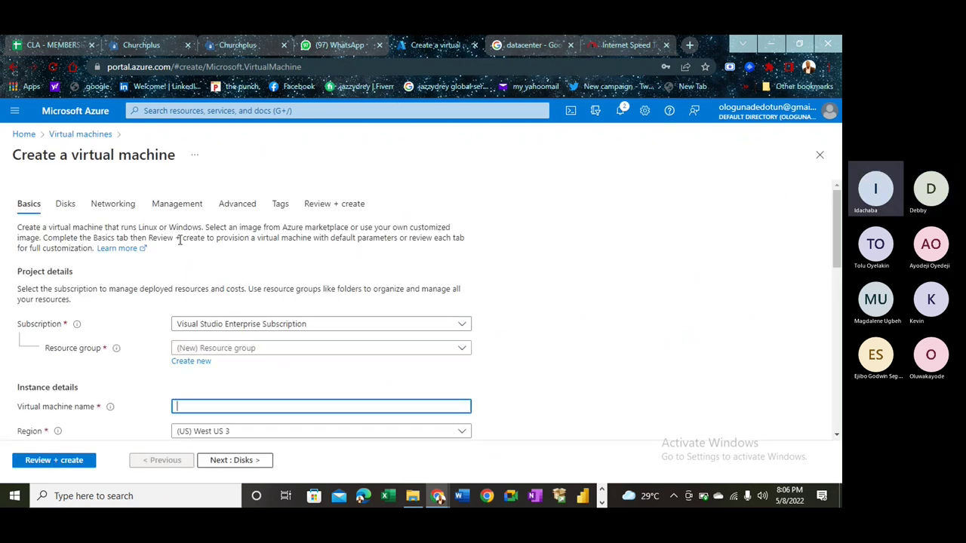
{"action": "scroll", "coordinate": [180, 240], "scroll_direction": "down", "scroll_amount": 2}
{"action": "scroll", "coordinate": [180, 240], "scroll_direction": "down", "scroll_amount": 2}
{"action": "scroll", "coordinate": [179, 248], "scroll_direction": "up", "scroll_amount": 2}
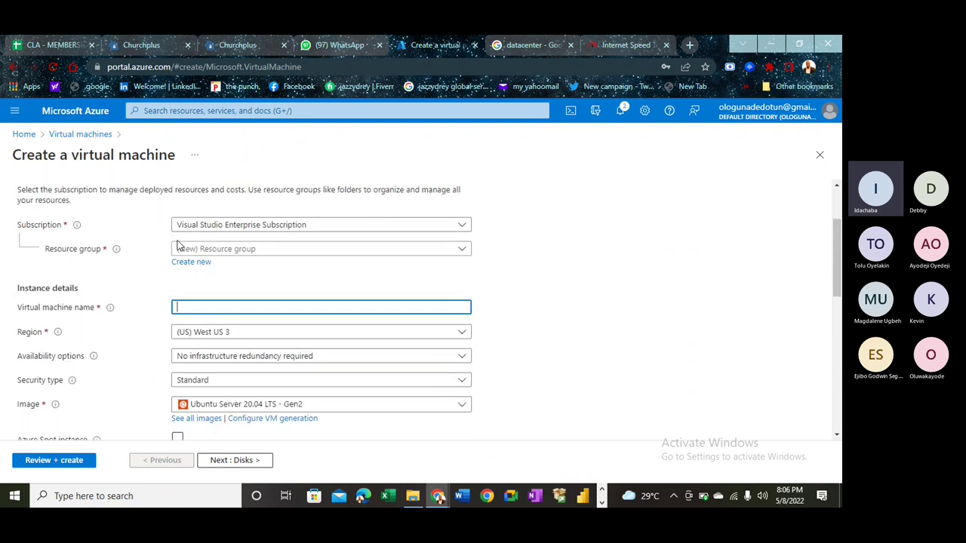
{"action": "left_click_drag", "start_coordinate": [18, 312], "coordinate": [94, 318]}
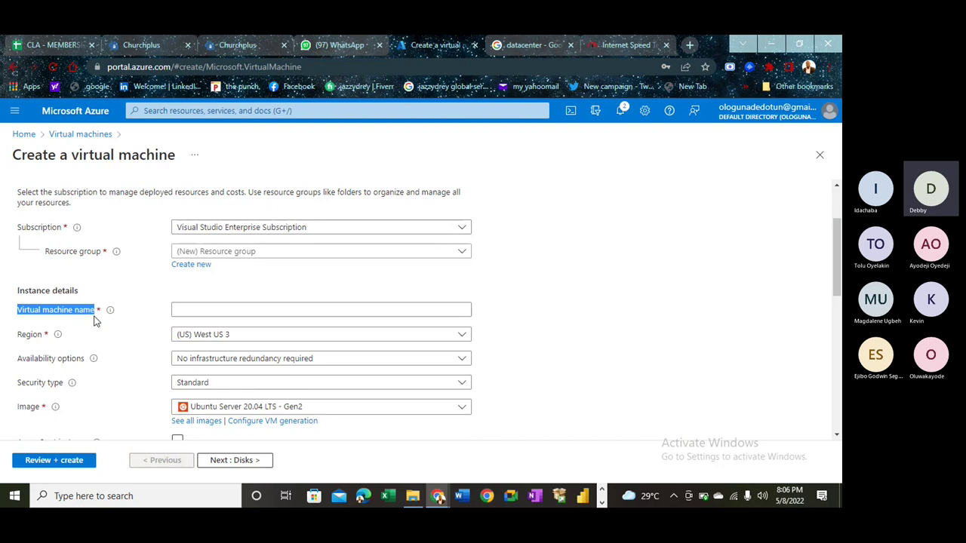
{"action": "left_click", "coordinate": [205, 310]}
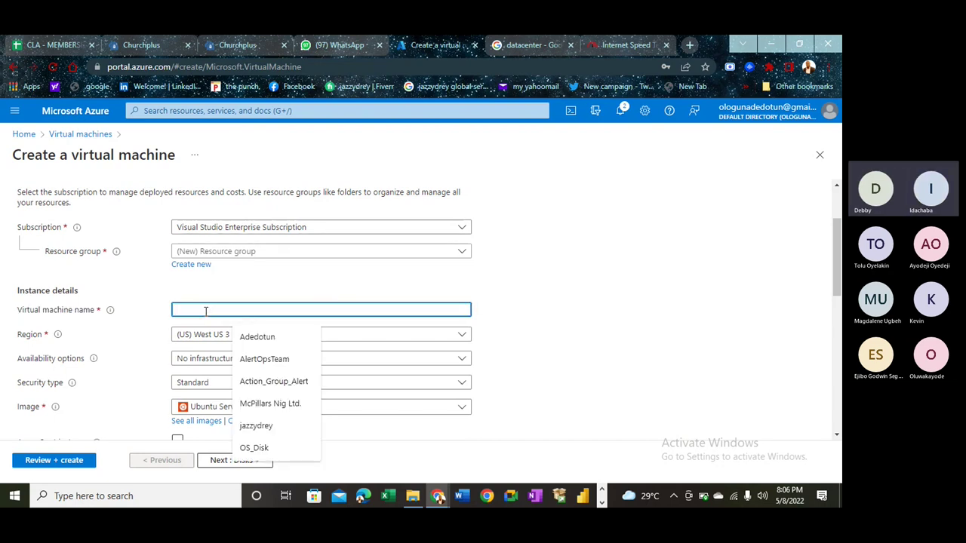
{"action": "type", "text": "Fansta"}
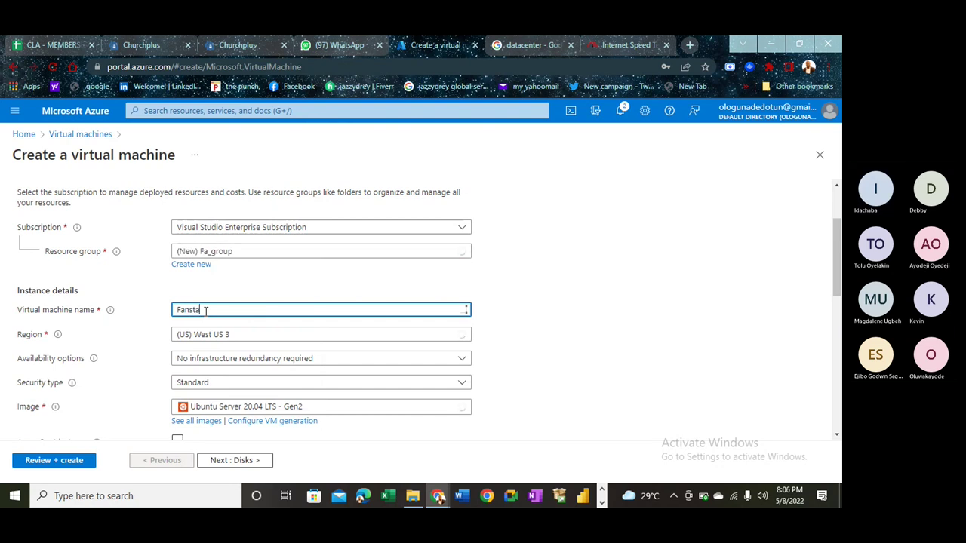
{"action": "type", "text": "sticDe"}
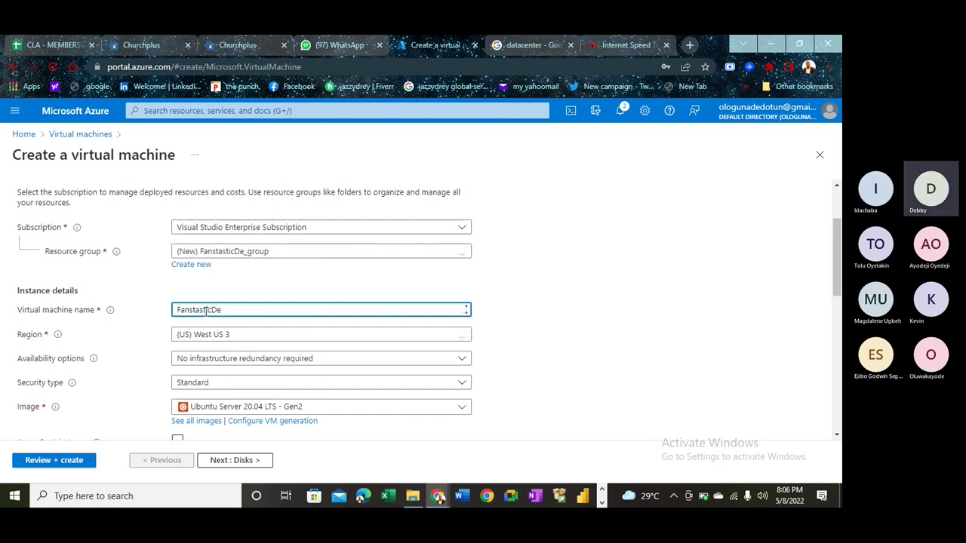
{"action": "type", "text": "bby"}
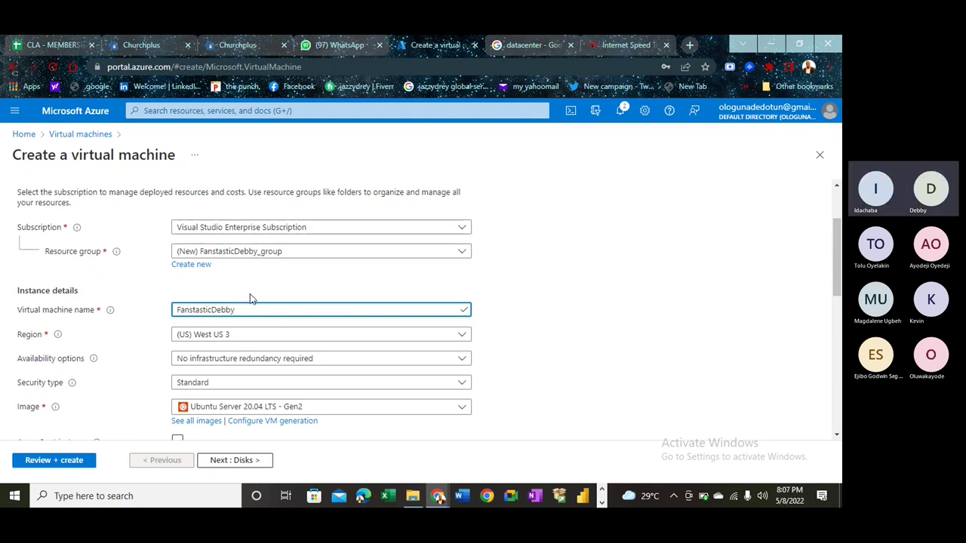
{"action": "left_click_drag", "start_coordinate": [240, 310], "coordinate": [139, 309]}
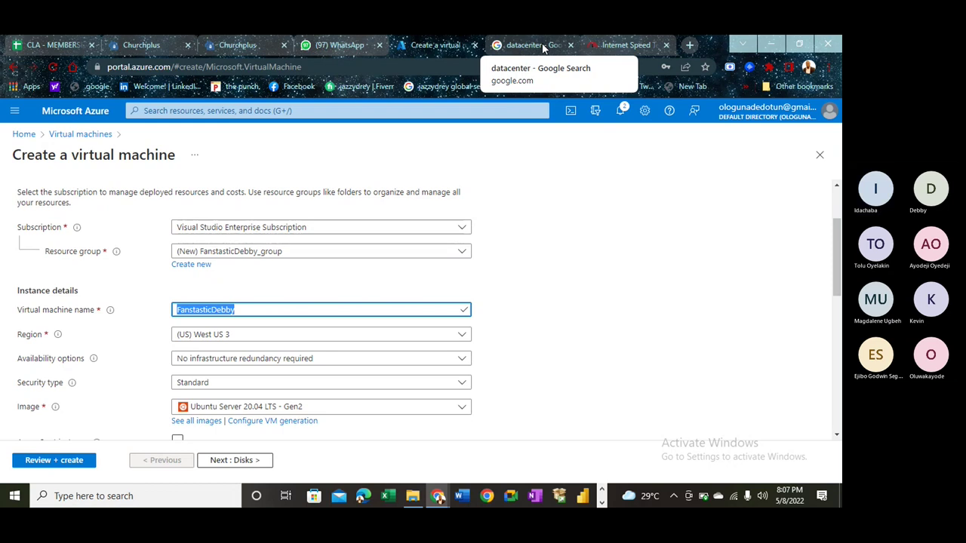
- Erase the datacenter query from the Google image search box and launch Microsoft Word
{"action": "left_click", "coordinate": [543, 47]}
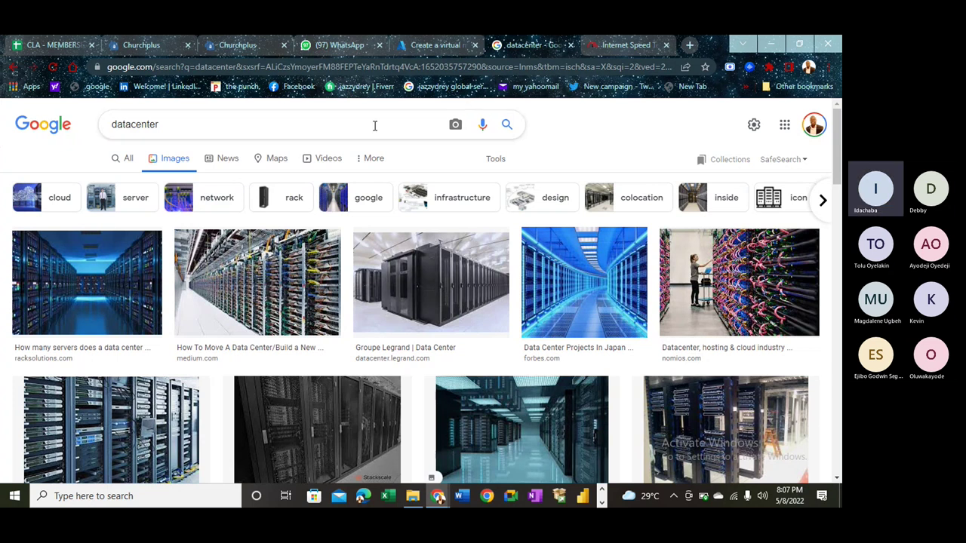
{"action": "left_click", "coordinate": [307, 127]}
{"action": "key", "text": "BackSpace"}
{"action": "key", "text": "BackSpace"}
{"action": "key", "text": "BackSpace"}
{"action": "key", "text": "BackSpace"}
{"action": "key", "text": "BackSpace"}
{"action": "key", "text": "BackSpace"}
{"action": "key", "text": "BackSpace"}
{"action": "key", "text": "BackSpace"}
{"action": "key", "text": "BackSpace"}
{"action": "key", "text": "BackSpace"}
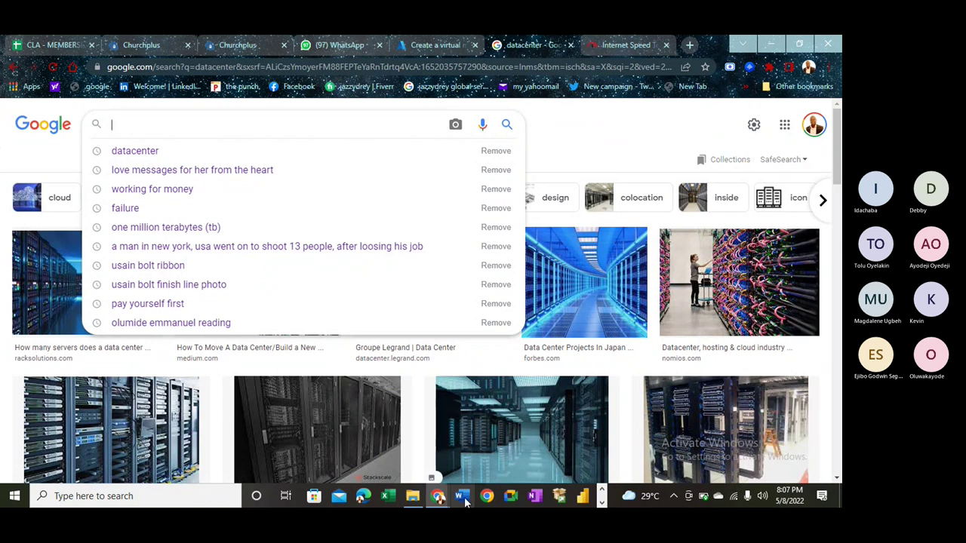
{"action": "mouse_move", "coordinate": [453, 502]}
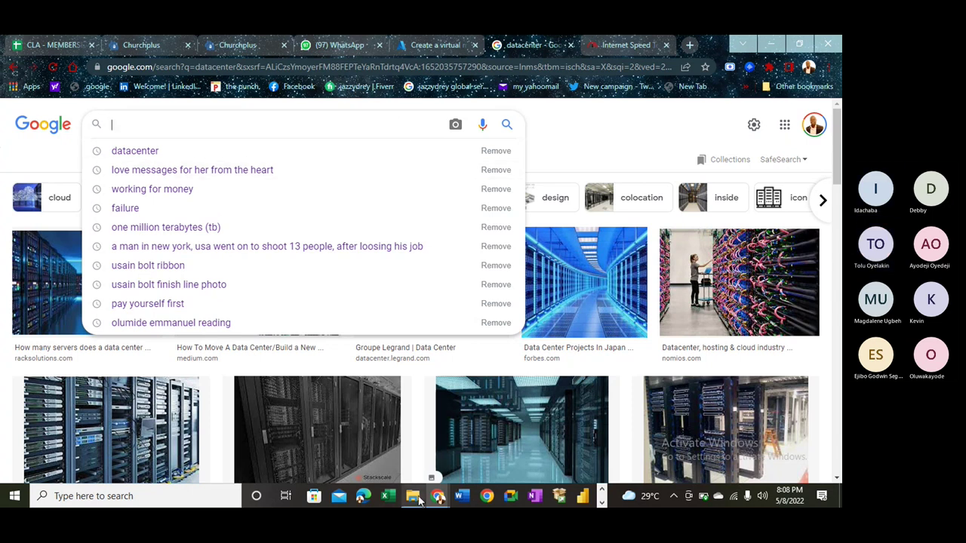
{"action": "left_click", "coordinate": [463, 499]}
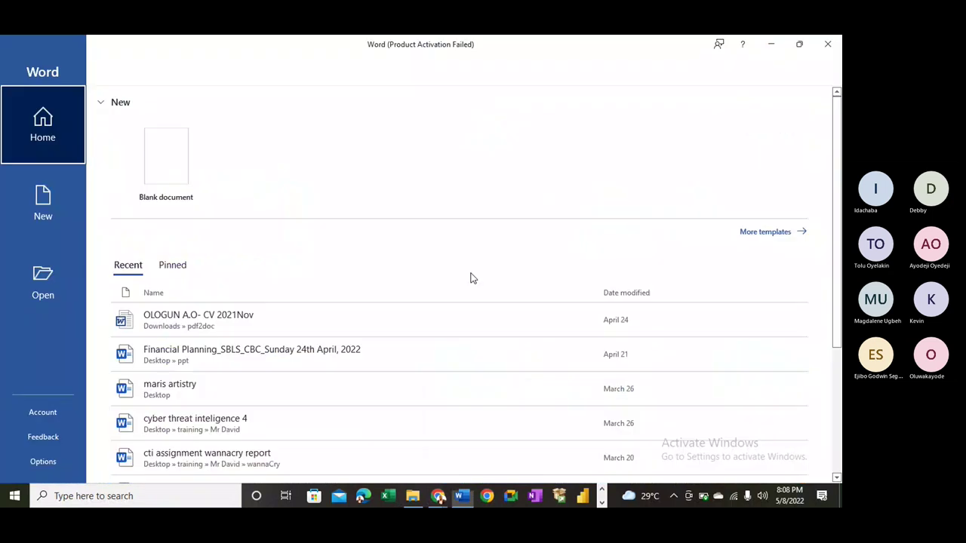
- Create a blank document and dismiss the activation notice
{"action": "left_click", "coordinate": [173, 178]}
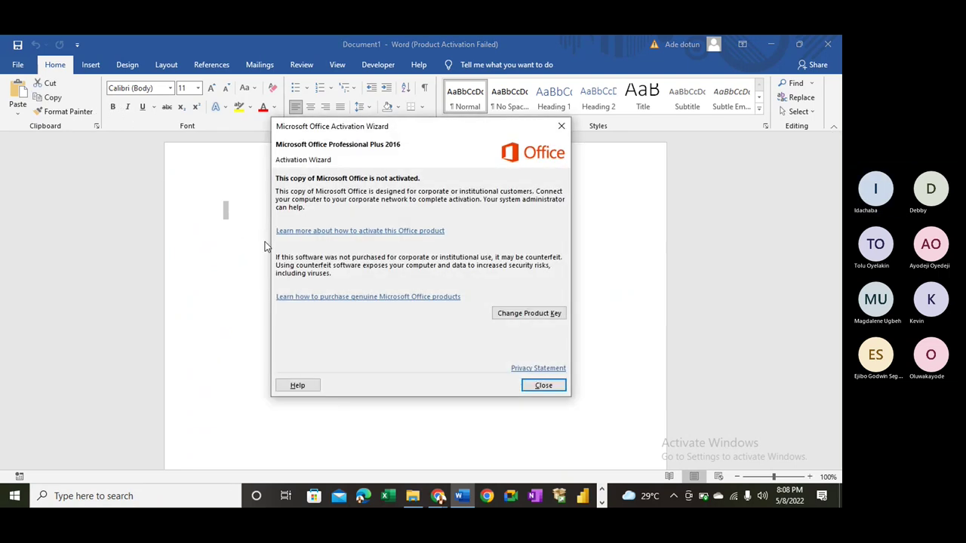
{"action": "left_click", "coordinate": [543, 386]}
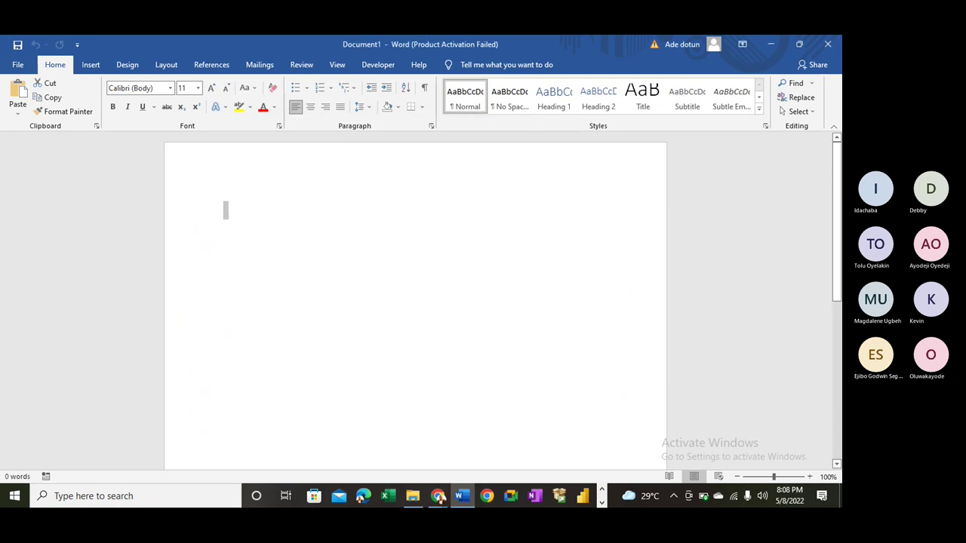
{"action": "type", "text": "Cv bcvb"}
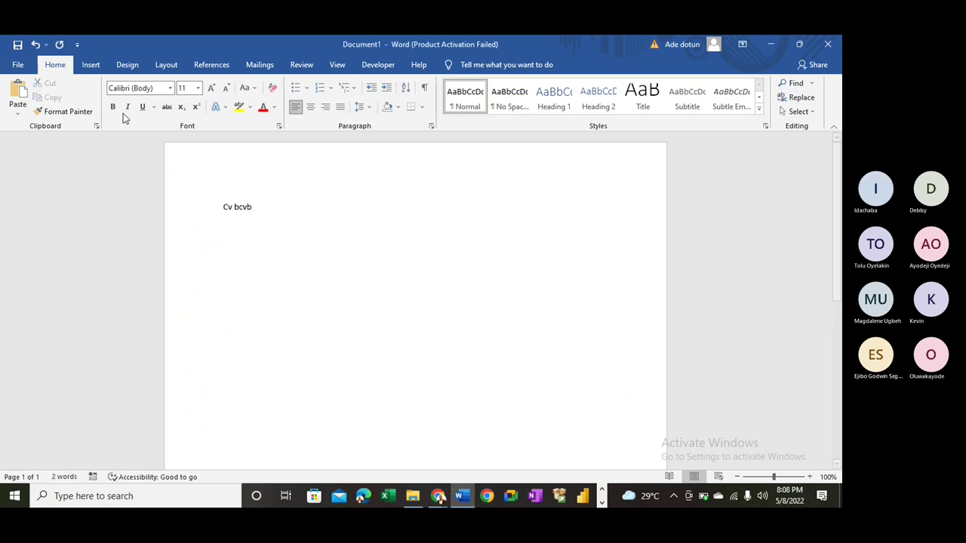
- Set the text to bold, 18 pt Arial Black, clearing stray characters
{"action": "left_click", "coordinate": [114, 107]}
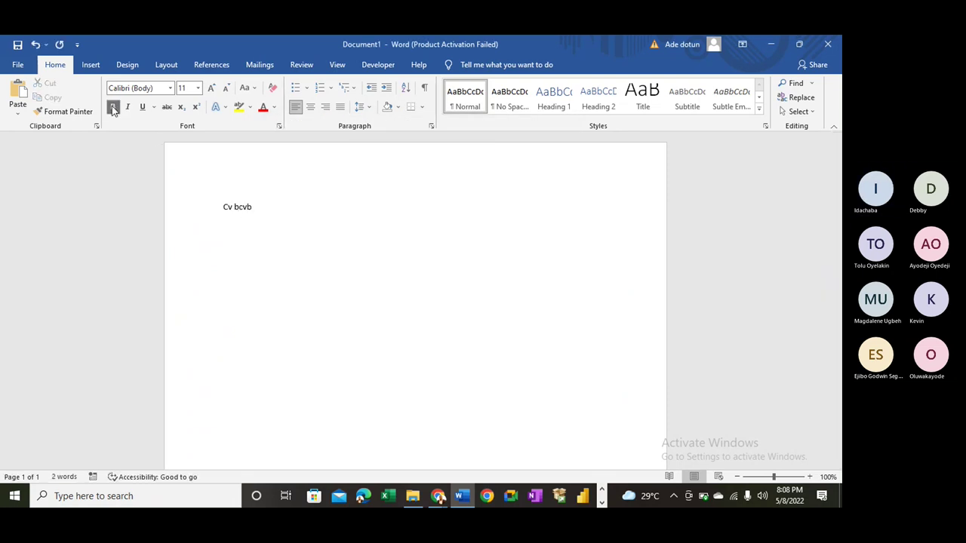
{"action": "left_click", "coordinate": [197, 89]}
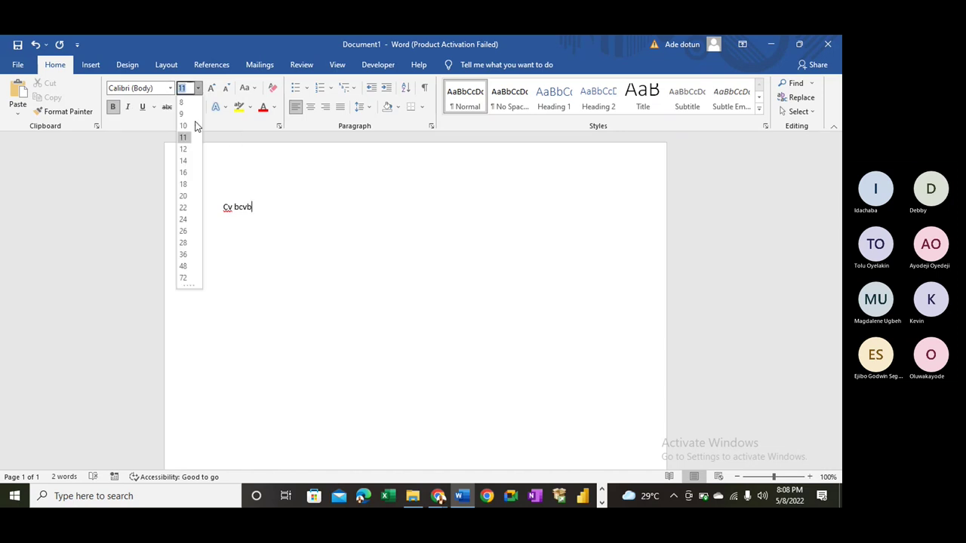
{"action": "left_click", "coordinate": [183, 184]}
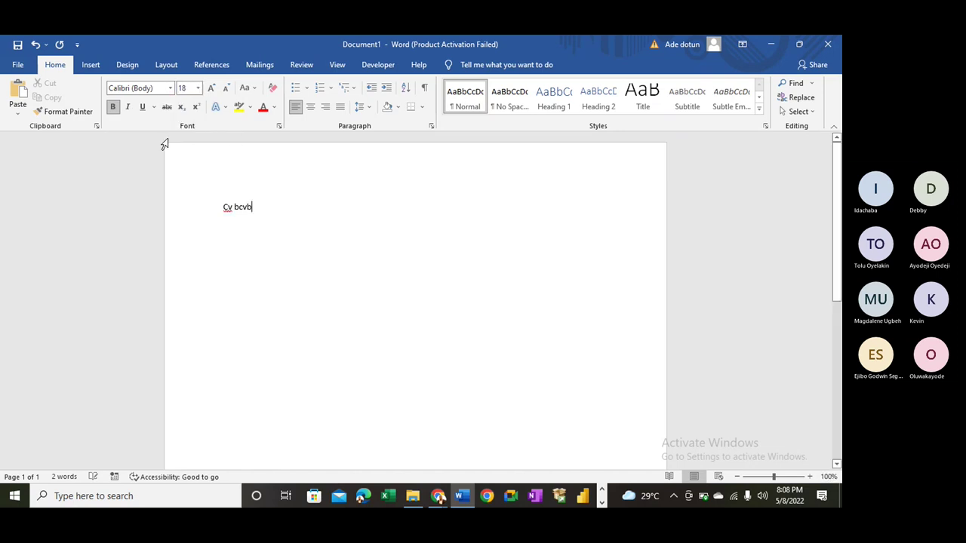
{"action": "left_click", "coordinate": [171, 88]}
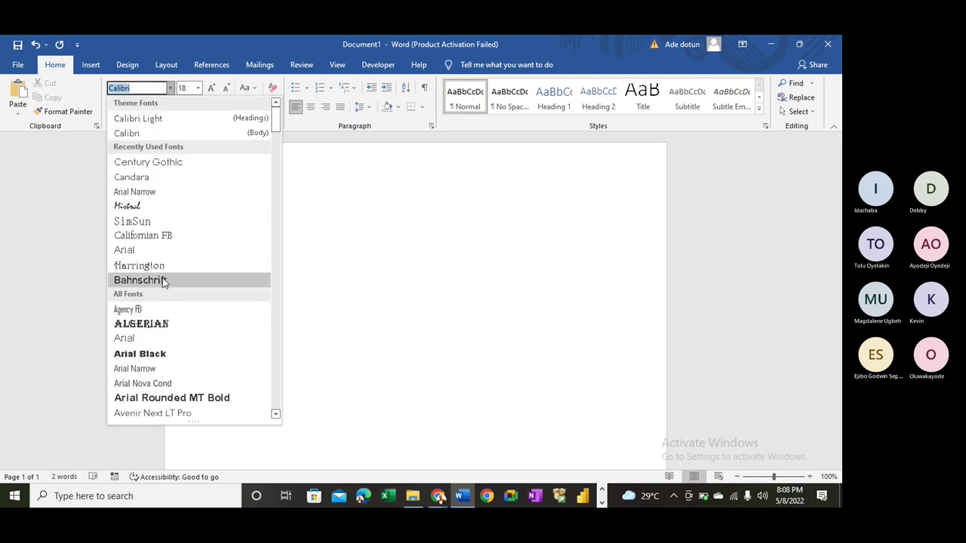
{"action": "scroll", "coordinate": [169, 230], "scroll_direction": "down", "scroll_amount": 10}
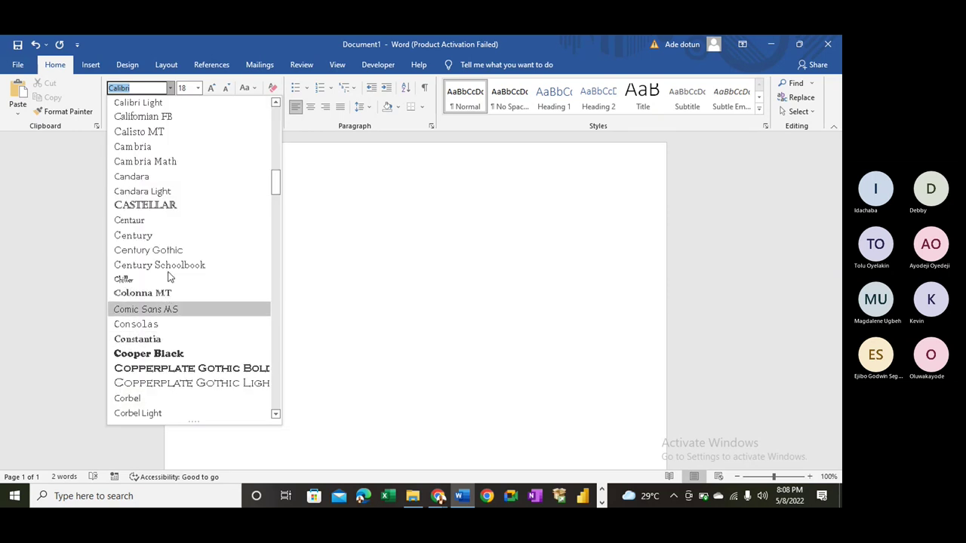
{"action": "scroll", "coordinate": [166, 254], "scroll_direction": "up", "scroll_amount": 6}
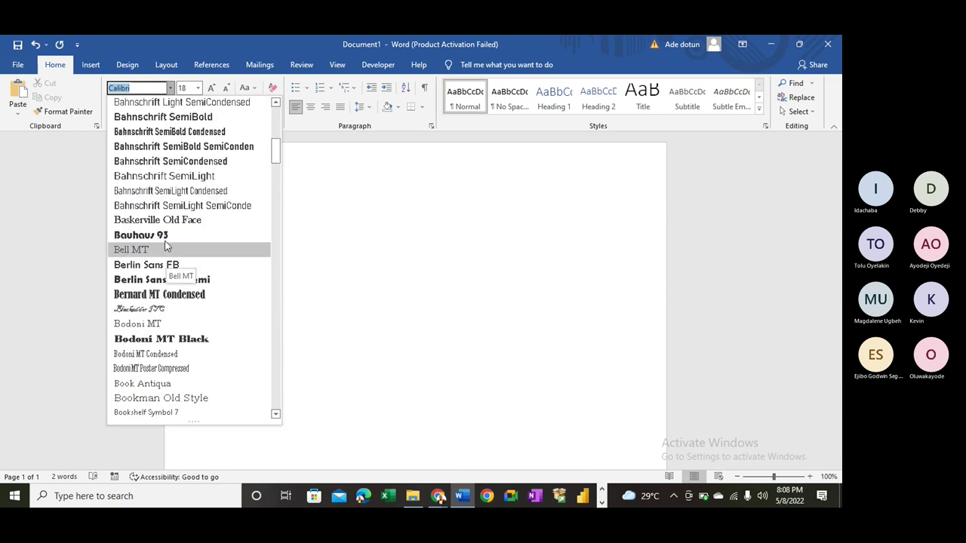
{"action": "scroll", "coordinate": [167, 249], "scroll_direction": "up", "scroll_amount": 8}
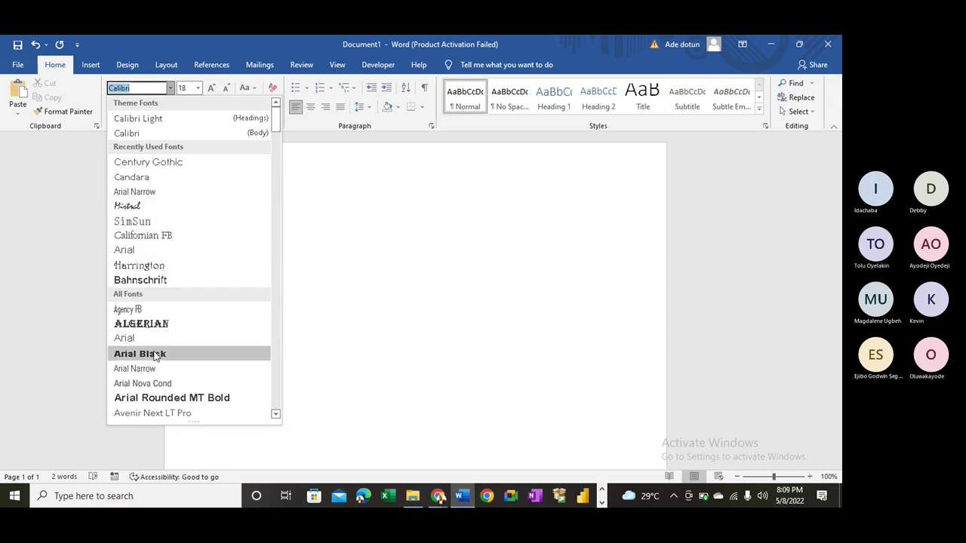
{"action": "left_click", "coordinate": [154, 354]}
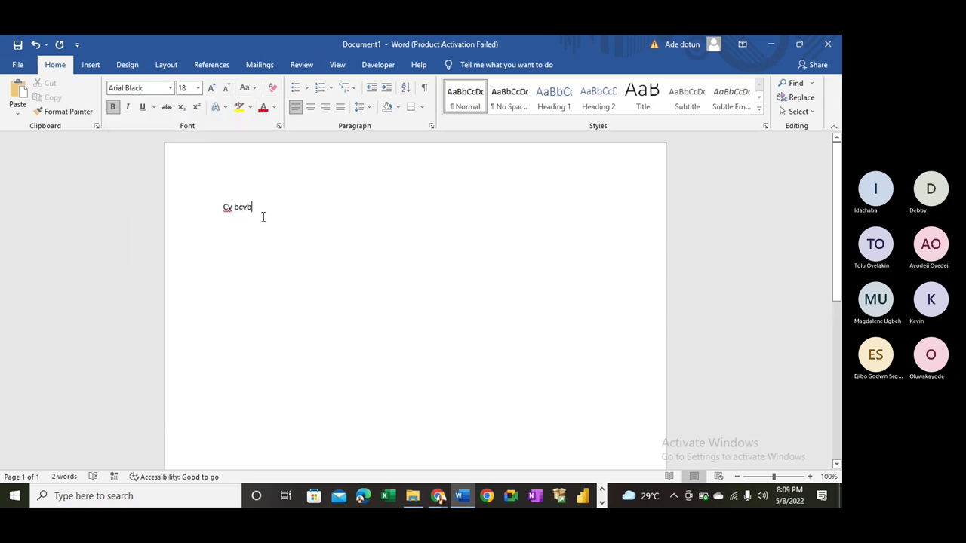
{"action": "key", "text": "BackSpace"}
{"action": "key", "text": "BackSpace"}
{"action": "key", "text": "BackSpace"}
{"action": "key", "text": "BackSpace"}
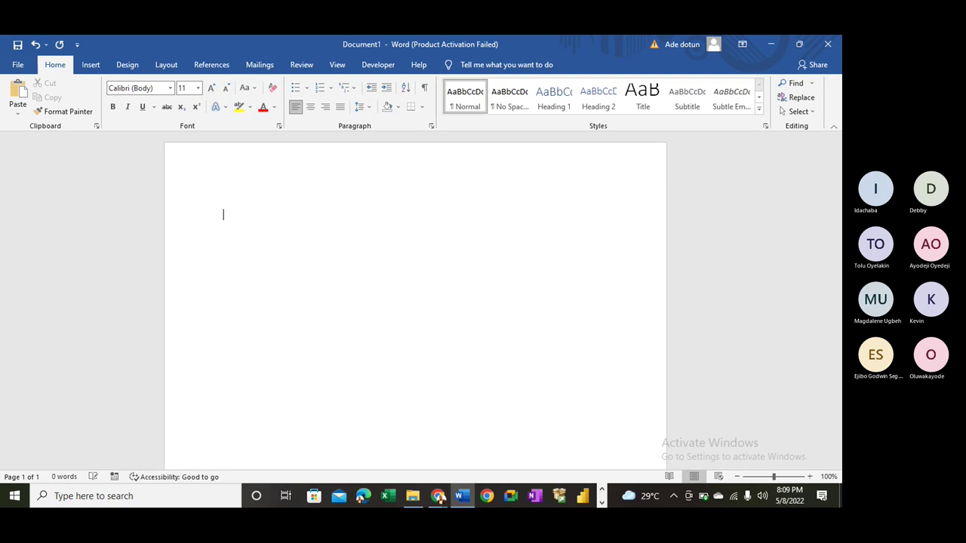
- Type the heading 'Differentiate between the follow:', correcting its spelling
{"action": "key", "text": "BackSpace"}
{"action": "key", "text": "BackSpace"}
{"action": "key", "text": "BackSpace"}
{"action": "key", "text": "BackSpace"}
{"action": "key", "text": "BackSpace"}
{"action": "type", "text": "Di"}
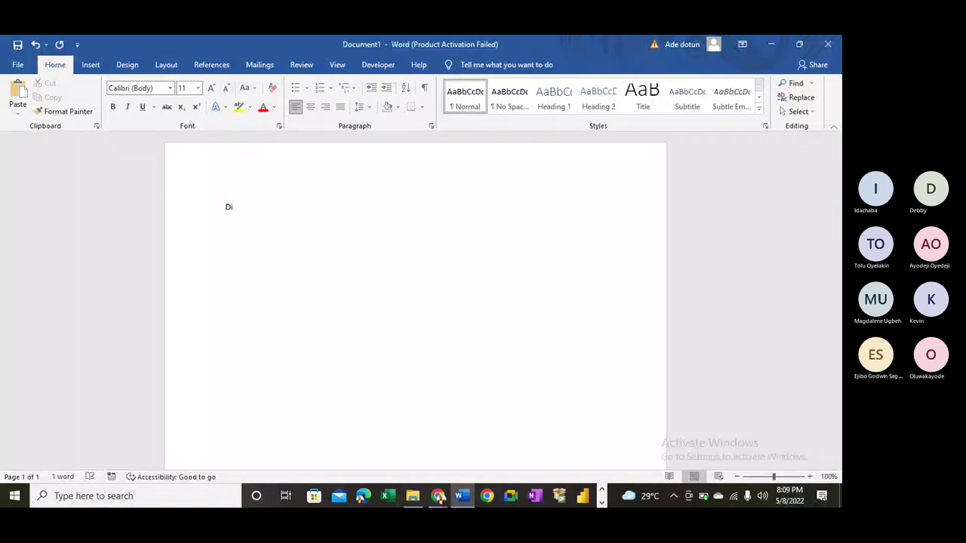
{"action": "type", "text": "ffrenciate"}
{"action": "right_click", "coordinate": [255, 213]}
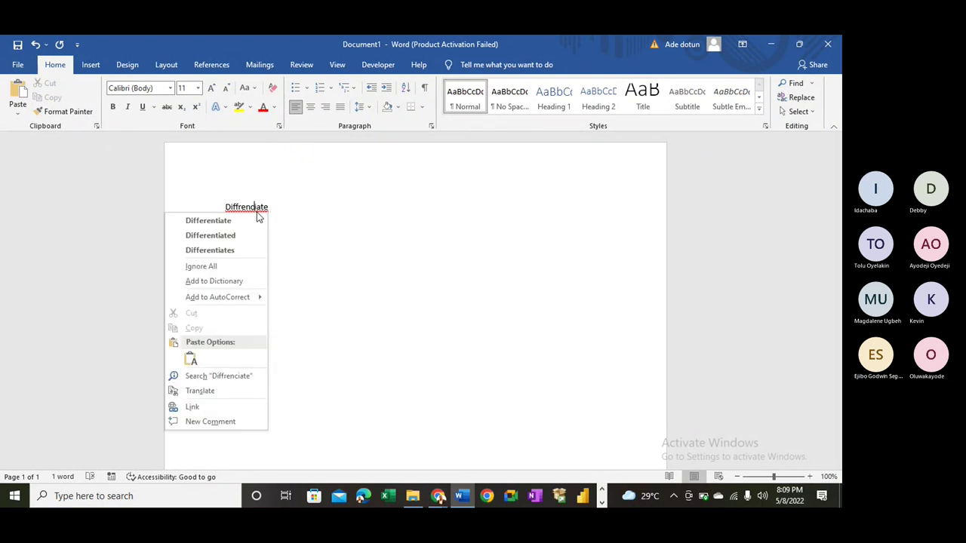
{"action": "left_click", "coordinate": [237, 218]}
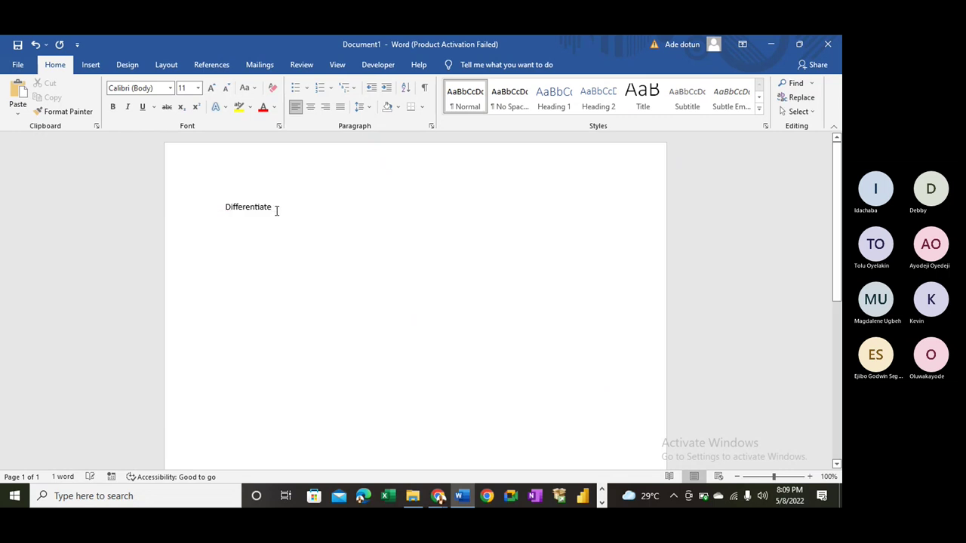
{"action": "type", "text": "betww"}
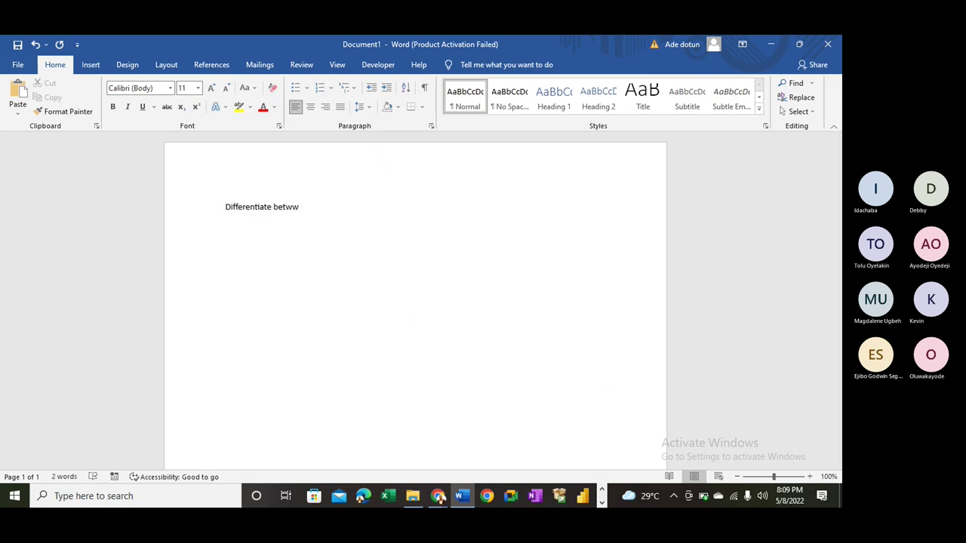
{"action": "key", "text": "BackSpace"}
{"action": "type", "text": "een the"}
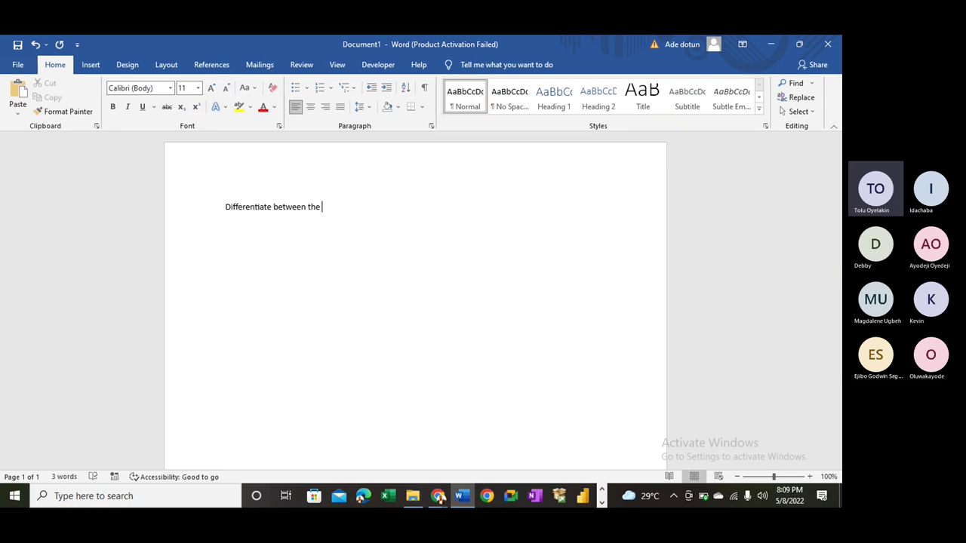
{"action": "type", "text": " follow"}
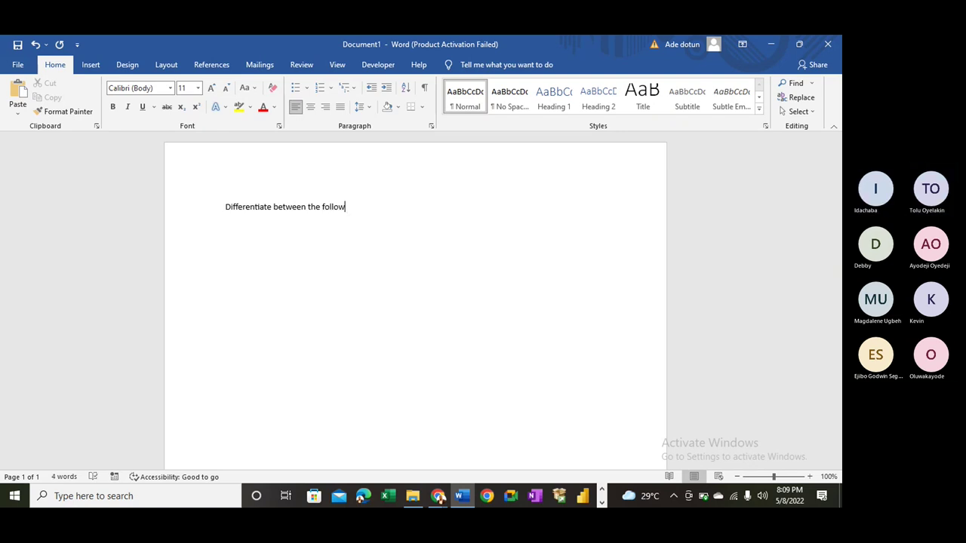
{"action": "type", "text": " c"}
{"action": "key", "text": "BackSpace"}
{"action": "type", "text": ":"}
{"action": "key", "text": "Return"}
- Add the numbered list: Data Analyst, Database Administrator, Data Engineer
{"action": "type", "text": "1. "}
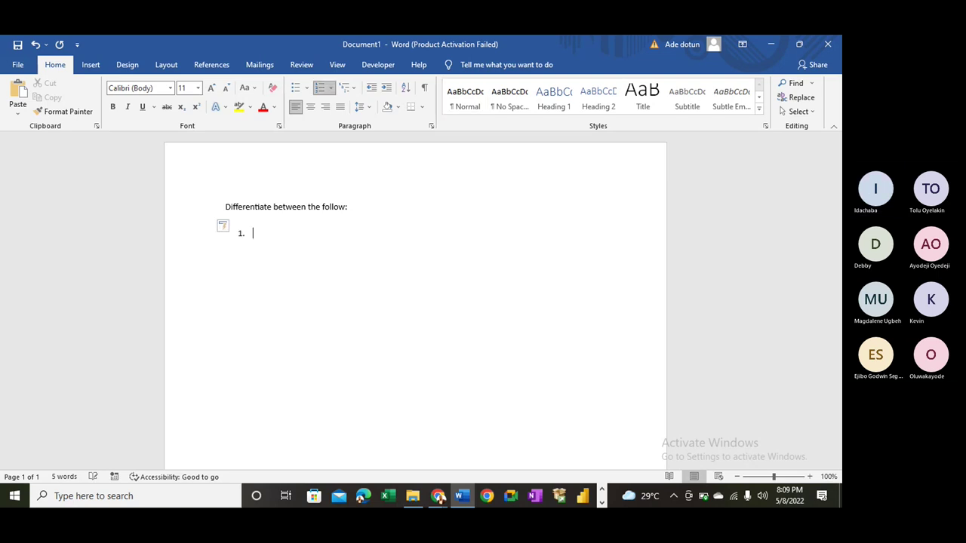
{"action": "type", "text": "Data Analyst"}
{"action": "key", "text": "Return"}
{"action": "type", "text": "Da"}
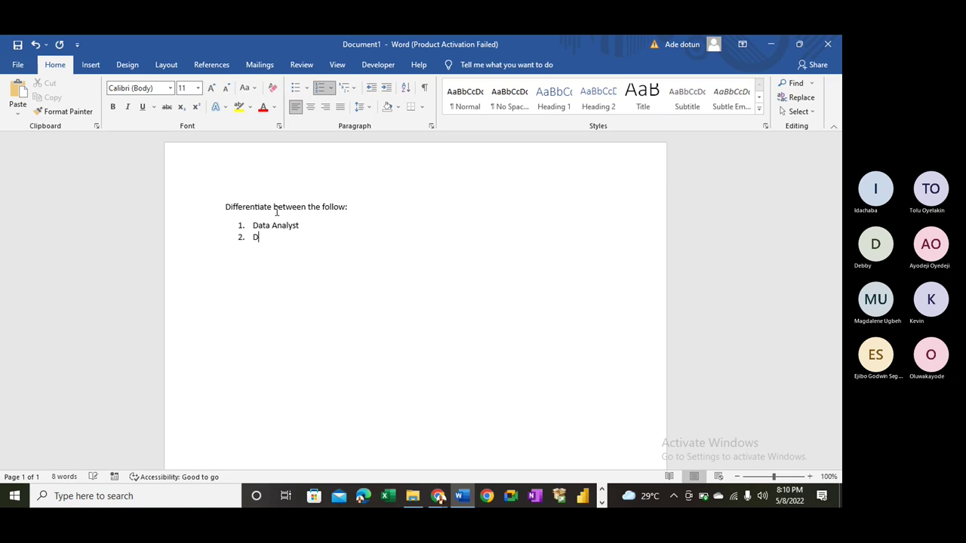
{"action": "type", "text": "tabase Admini"}
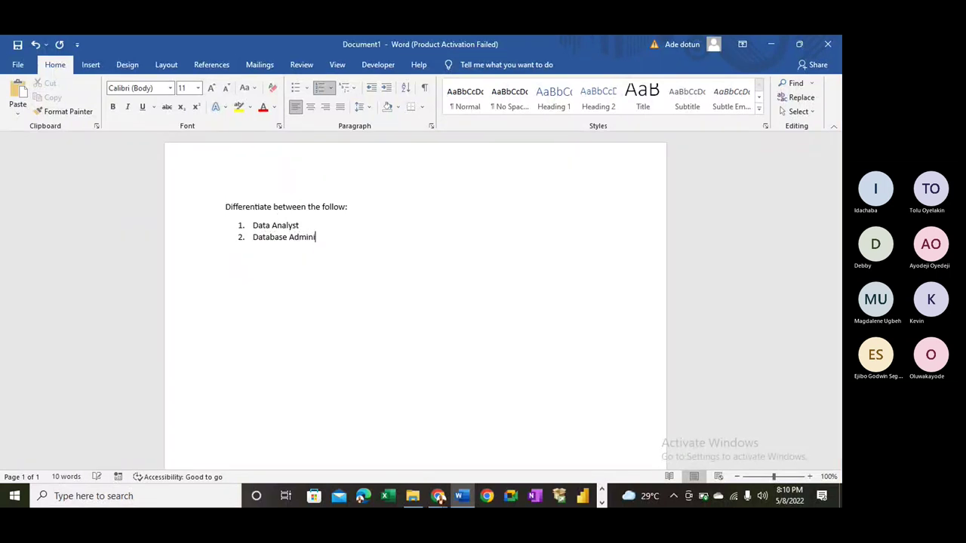
{"action": "type", "text": "strator"}
{"action": "key", "text": "Return"}
{"action": "type", "text": "Data Engineer"}
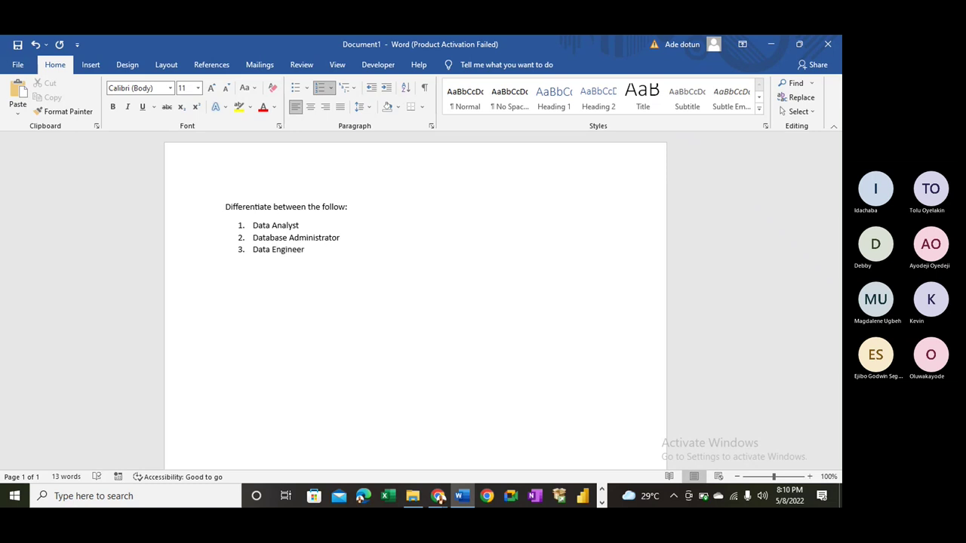
- Apply Arial Black at 16 pt to the heading and all three list items
{"action": "left_click_drag", "start_coordinate": [320, 248], "coordinate": [216, 202]}
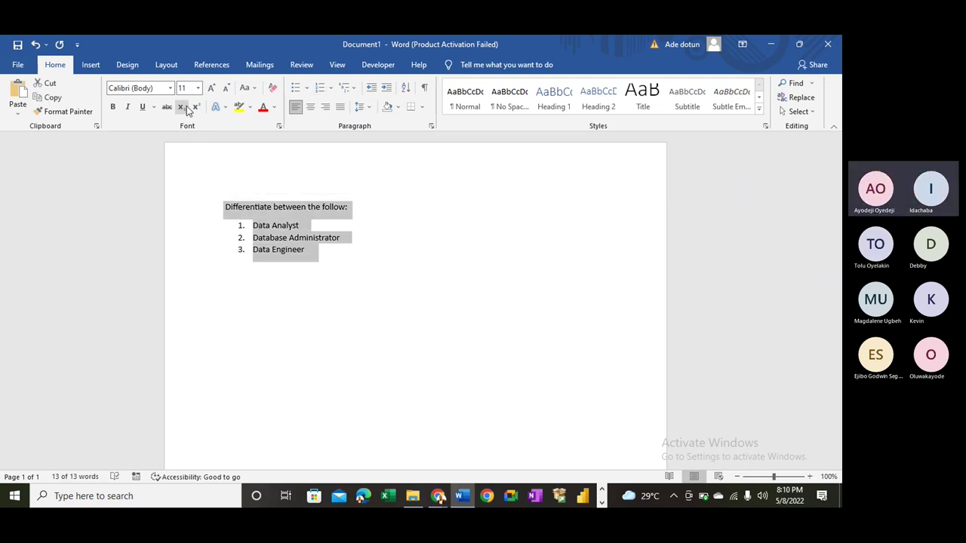
{"action": "left_click", "coordinate": [169, 89]}
{"action": "key", "text": "Escape"}
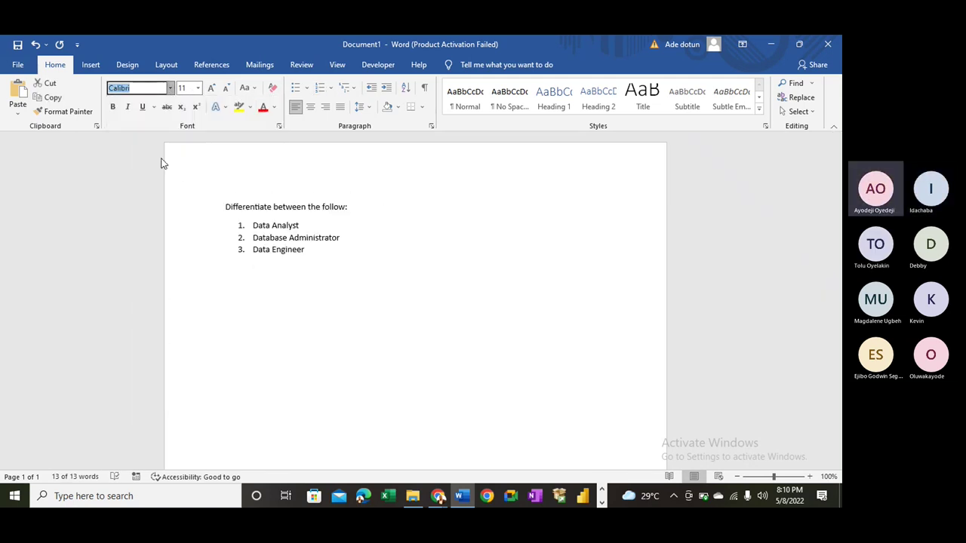
{"action": "type", "text": "Arial Black"}
{"action": "key", "text": "Return"}
{"action": "left_click", "coordinate": [211, 89]}
{"action": "left_click", "coordinate": [211, 89]}
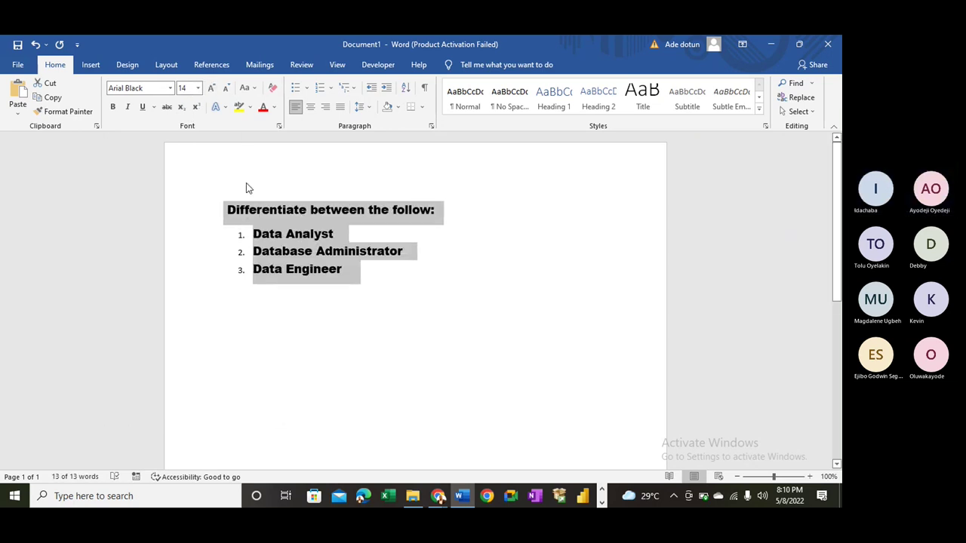
{"action": "left_click", "coordinate": [211, 88]}
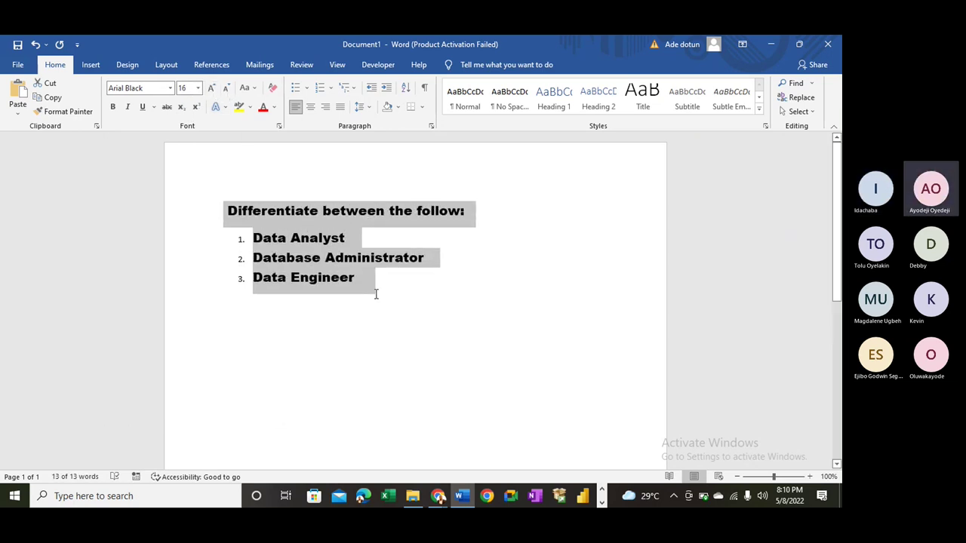
- Insert 'job role' before 'follow:' in the heading
{"action": "left_click", "coordinate": [373, 291]}
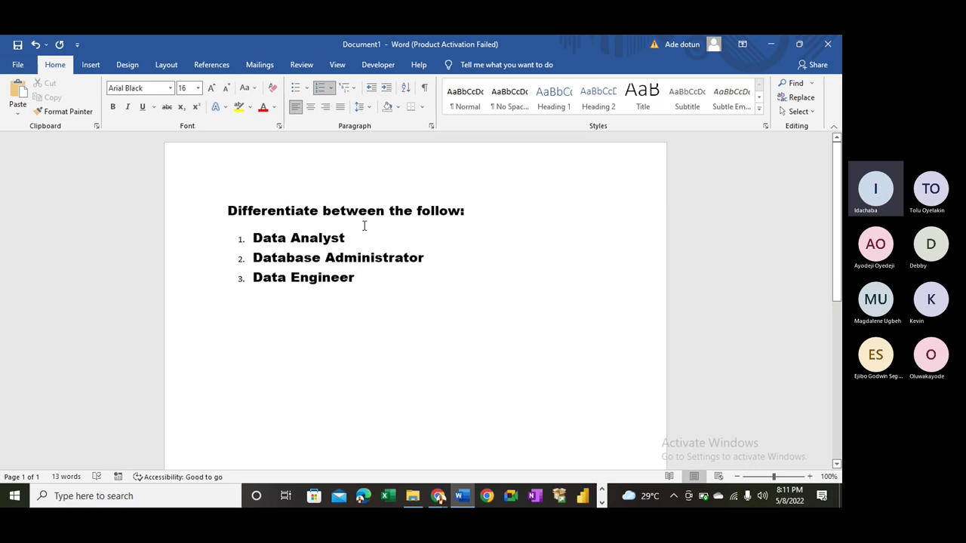
{"action": "left_click", "coordinate": [414, 212]}
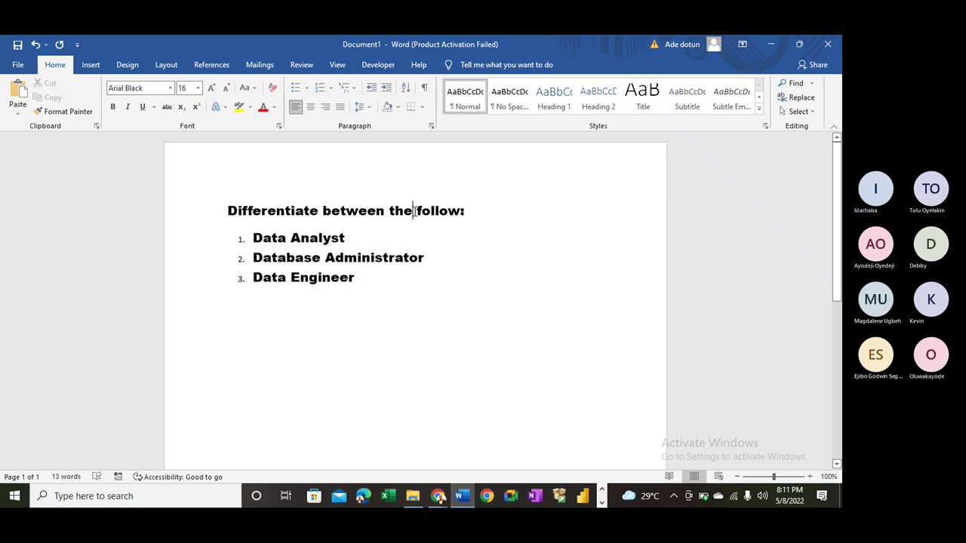
{"action": "type", "text": "job role"}
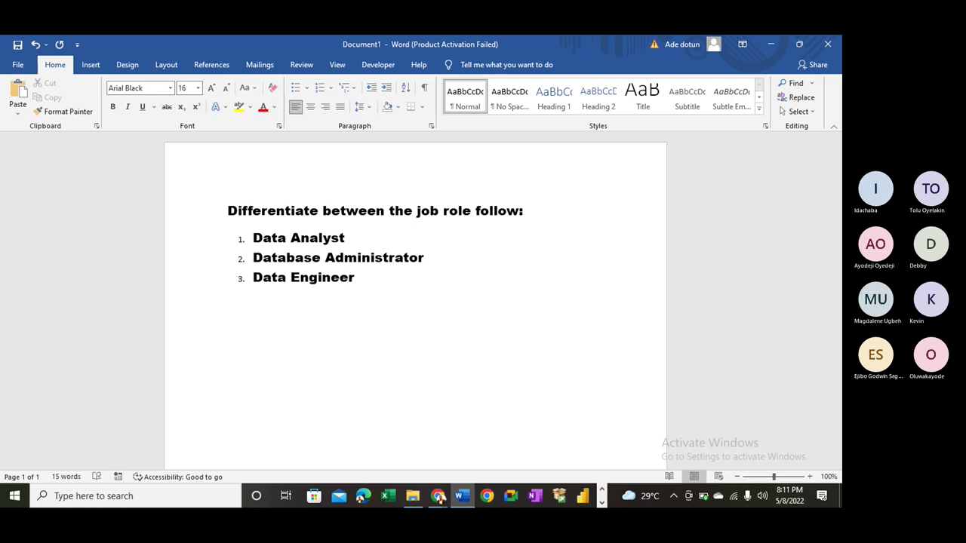
- Extend the heading to 'Differentiate between the job role of the follow:'
{"action": "type", "text": "of ht"}
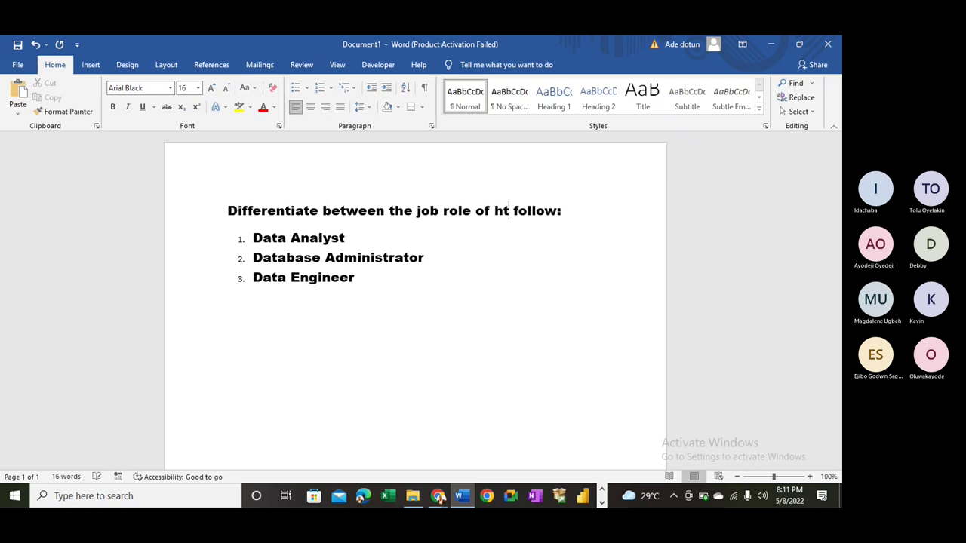
{"action": "key", "text": "BackSpace"}
{"action": "key", "text": "BackSpace"}
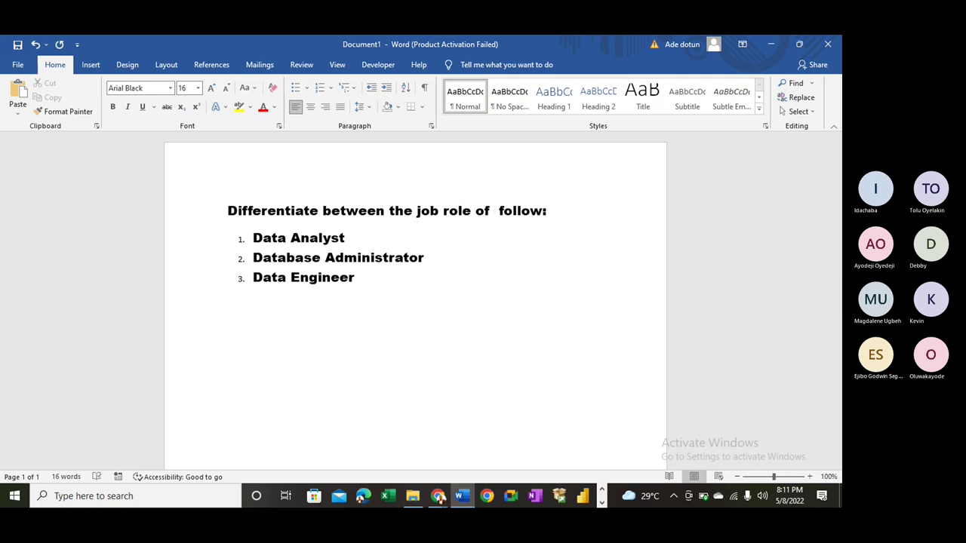
{"action": "type", "text": "the"}
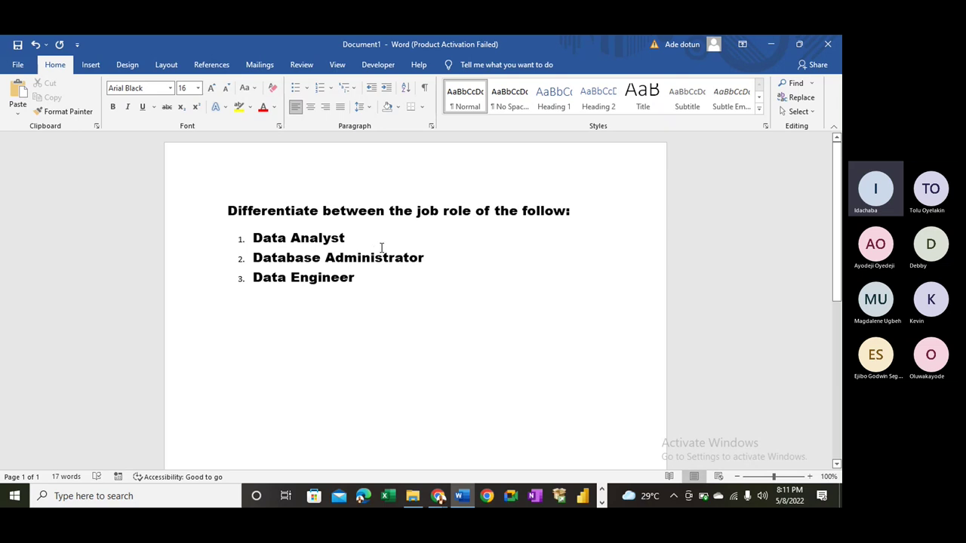
- Type '(How much each earn)' at the heading's end, placing it on the next line
{"action": "left_click", "coordinate": [571, 212]}
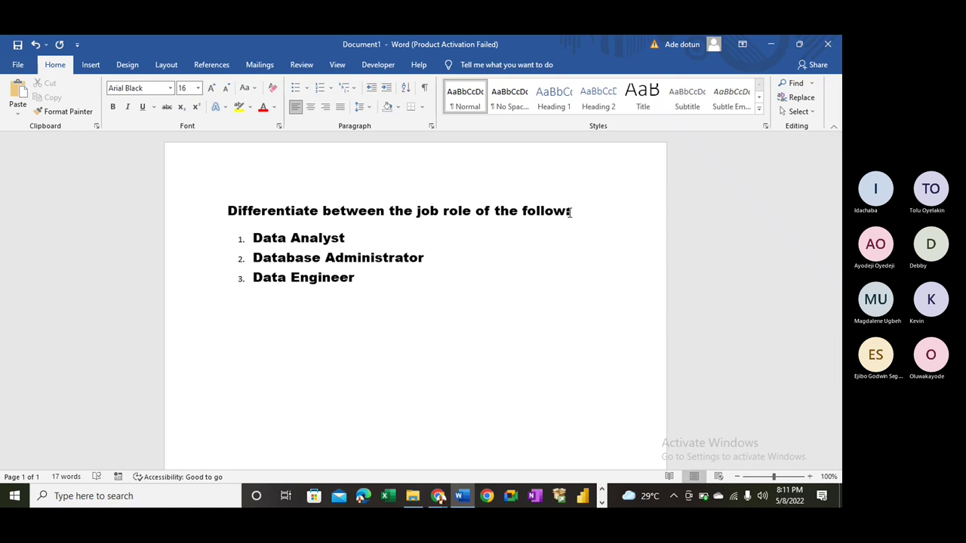
{"action": "type", "text": "()"}
{"action": "type", "text": "How "}
{"action": "type", "text": "much t"}
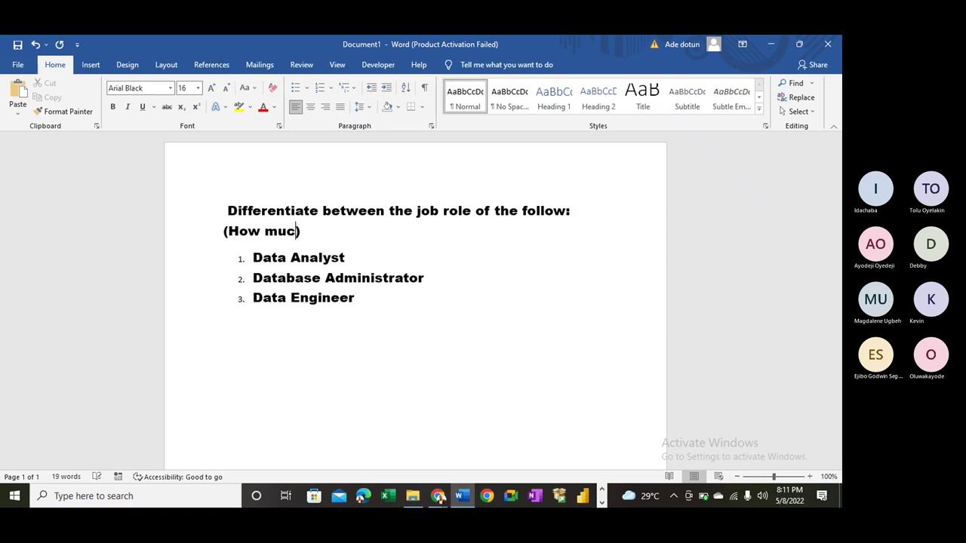
{"action": "type", "text": "h"}
{"action": "key", "text": "BackSpace"}
{"action": "key", "text": "BackSpace"}
{"action": "type", "text": "each earn"}
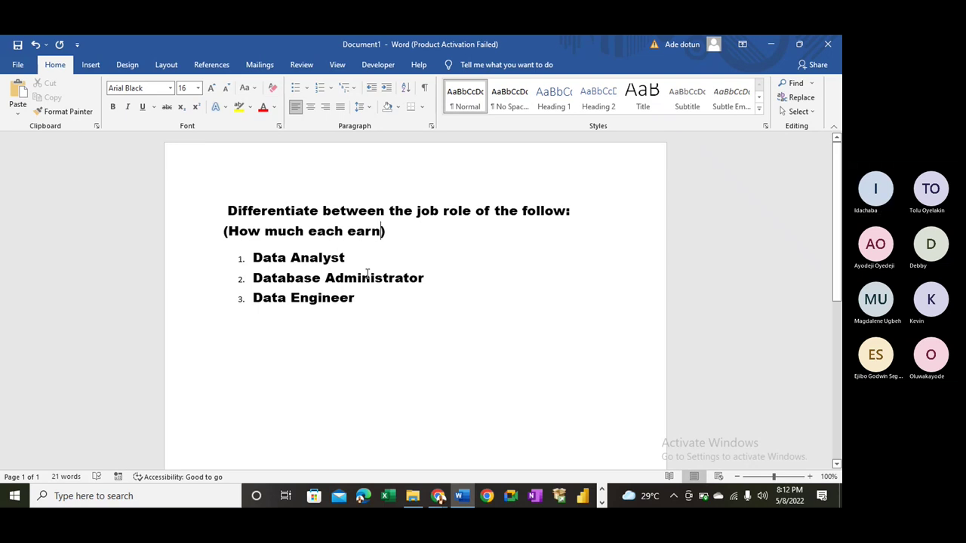
{"action": "left_click_drag", "start_coordinate": [270, 256], "coordinate": [343, 259]}
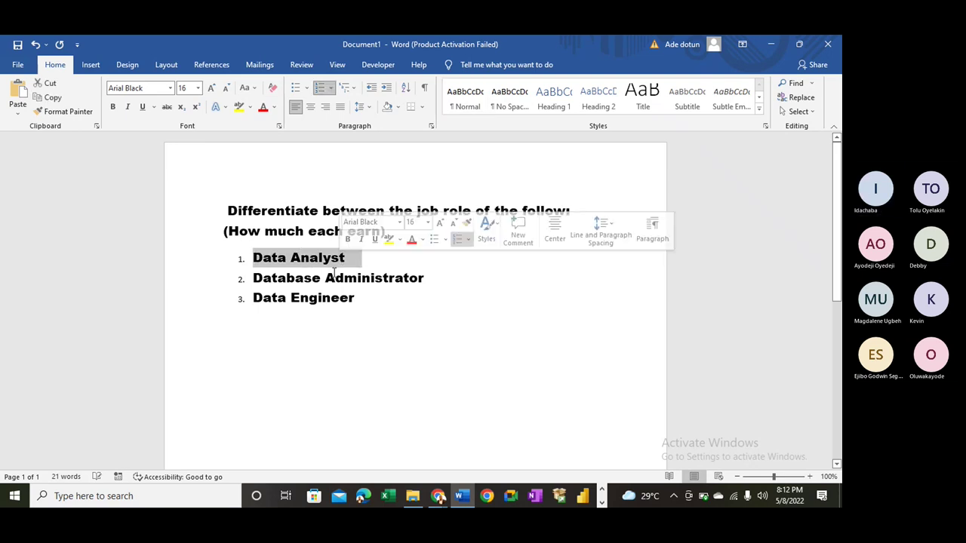
- Colour the words 'job role' in the heading red
{"action": "left_click_drag", "start_coordinate": [295, 278], "coordinate": [434, 278]}
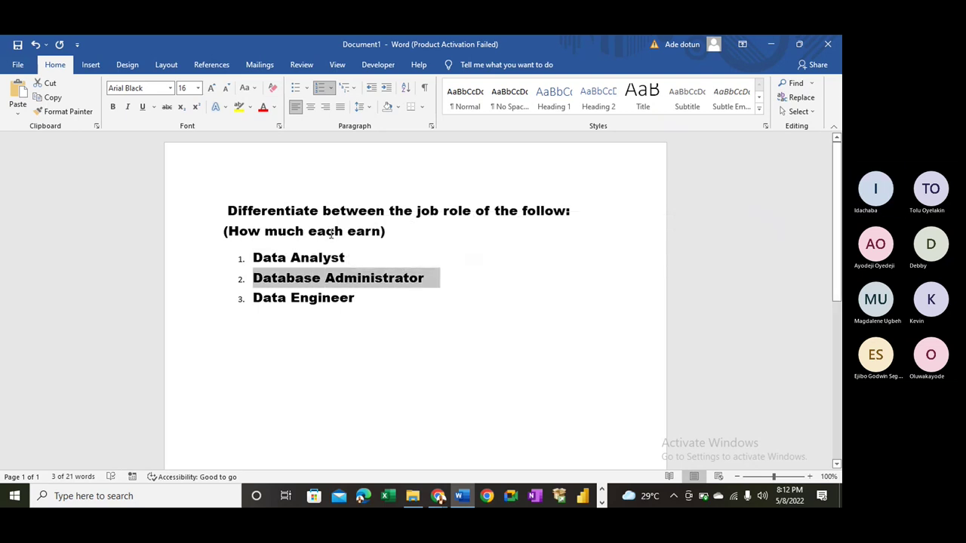
{"action": "left_click", "coordinate": [413, 210]}
{"action": "left_click_drag", "start_coordinate": [413, 210], "coordinate": [471, 211]}
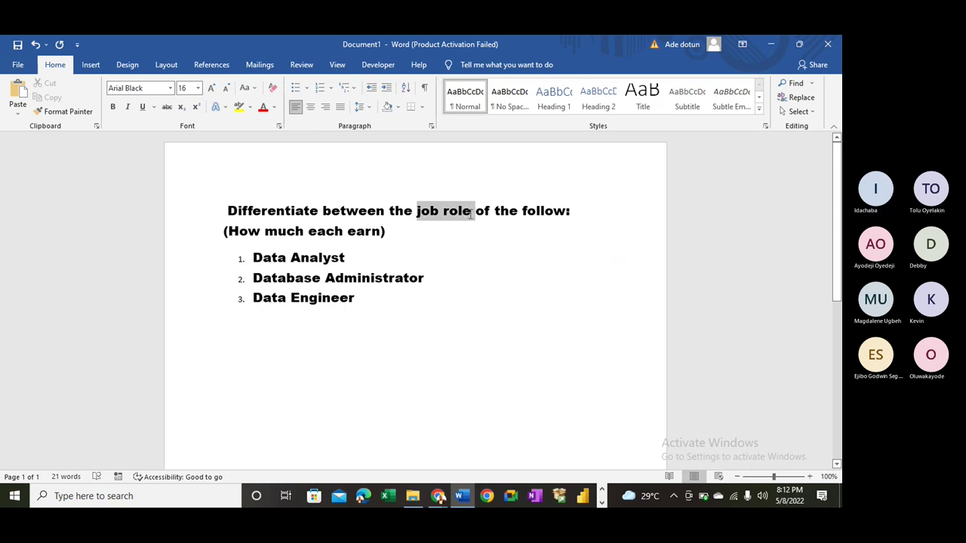
{"action": "left_click", "coordinate": [263, 106]}
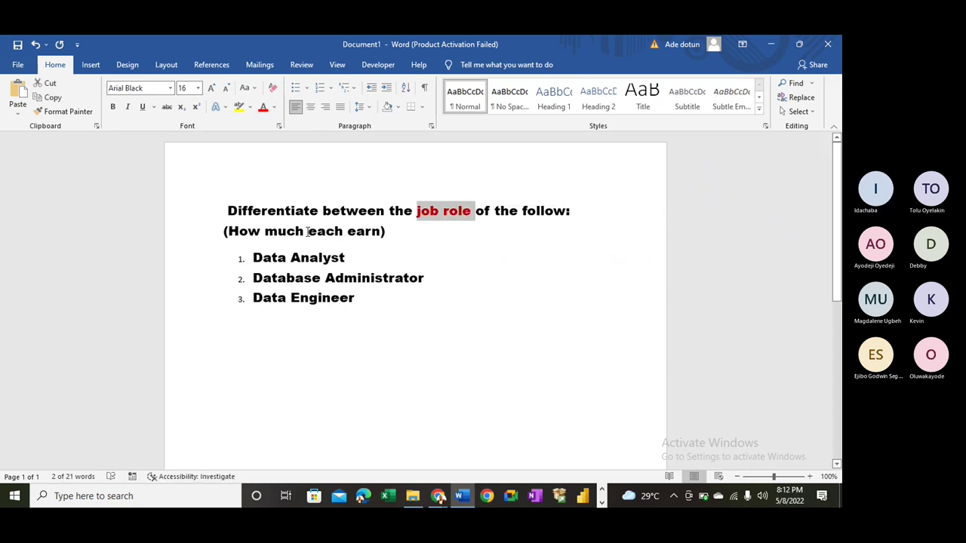
- Colour 'earn)' at the end of the second line red
{"action": "left_click_drag", "start_coordinate": [313, 233], "coordinate": [364, 232]}
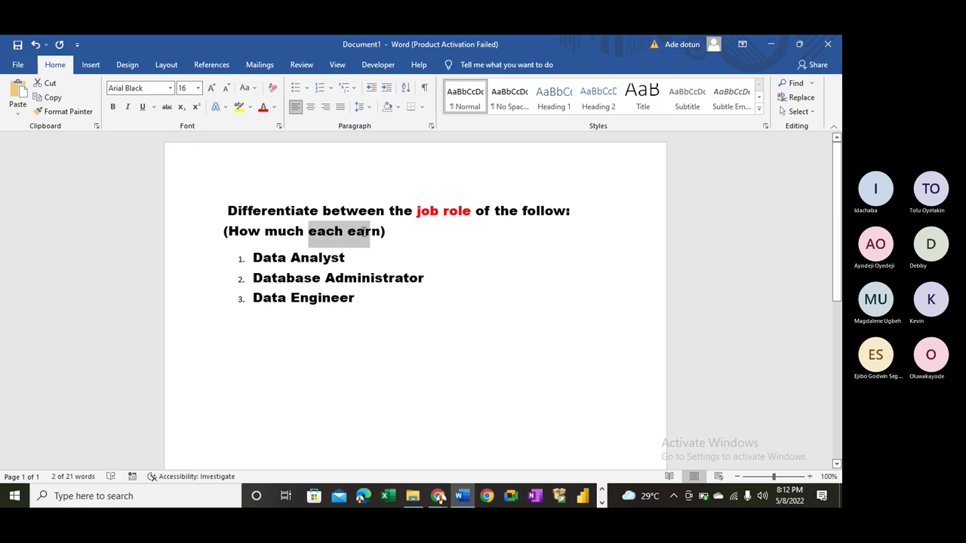
{"action": "left_click", "coordinate": [363, 231]}
{"action": "left_click_drag", "start_coordinate": [372, 231], "coordinate": [386, 232]}
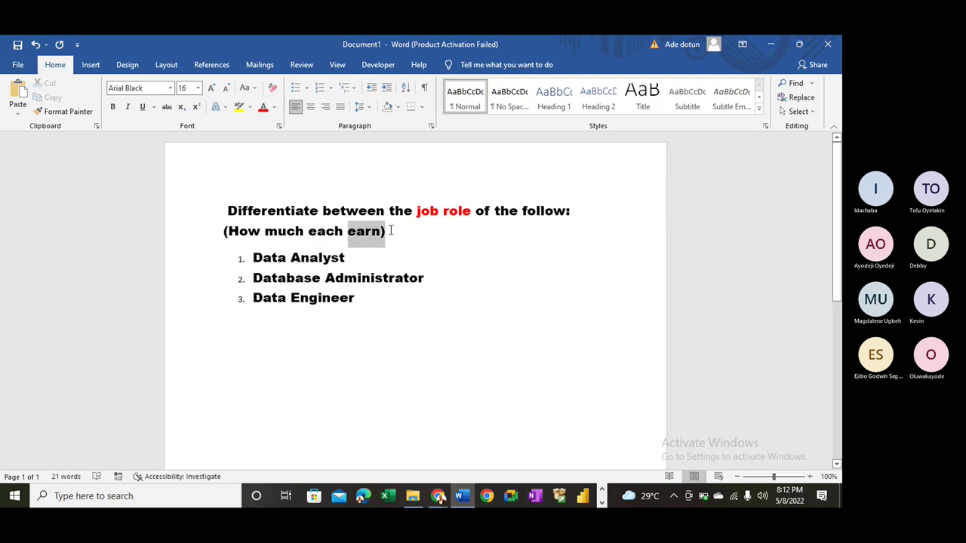
{"action": "left_click", "coordinate": [263, 107]}
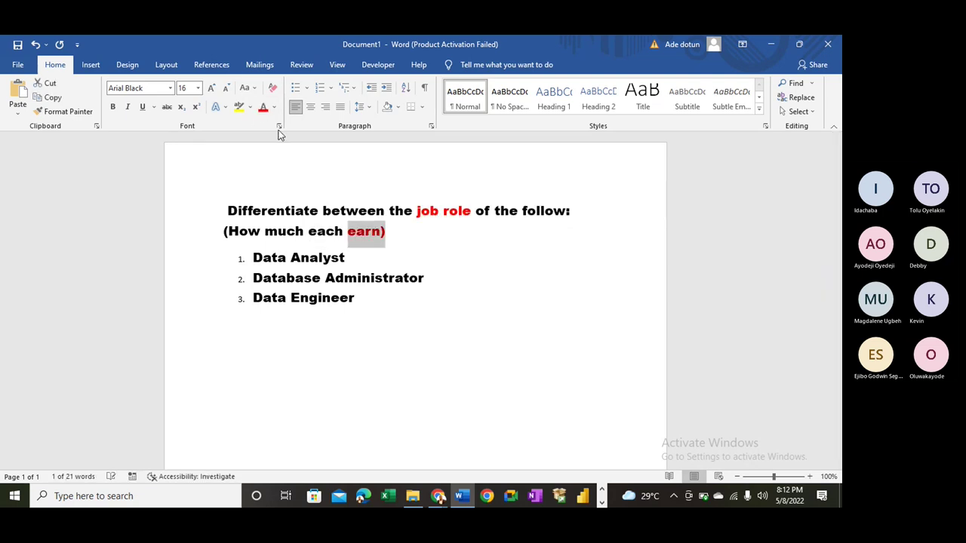
{"action": "left_click", "coordinate": [386, 263]}
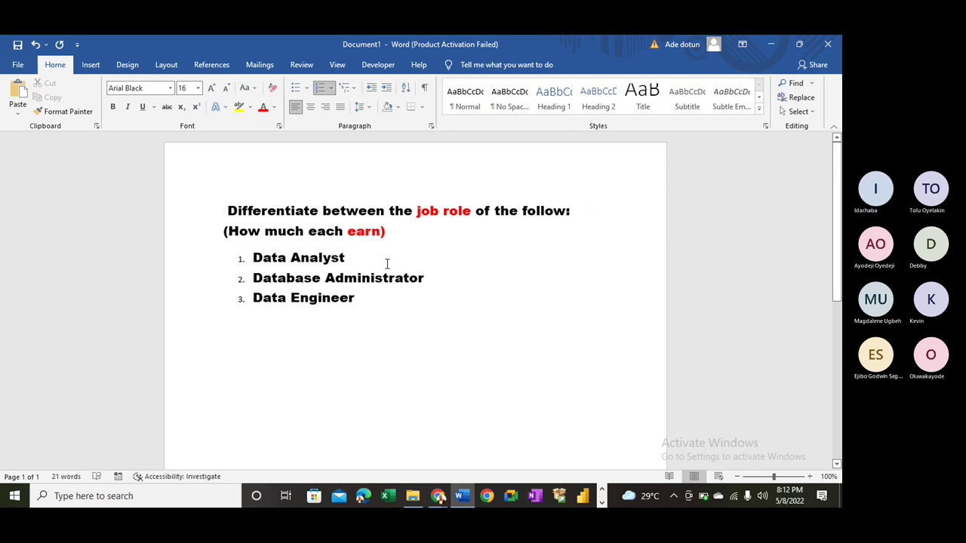
{"action": "left_click", "coordinate": [352, 332]}
- Add list item 4 'to be submitted on or before friday 13th May 2022', checking the calendar
{"action": "key", "text": "Return"}
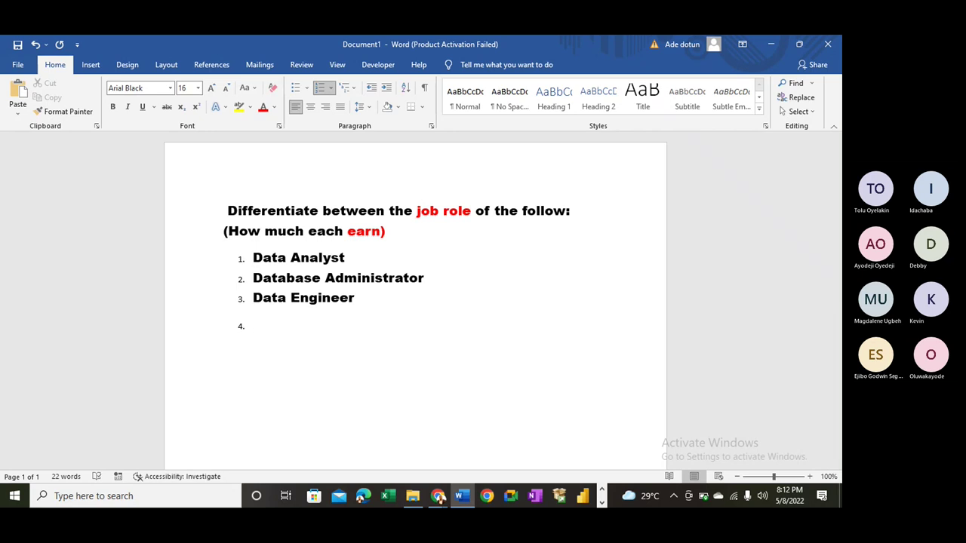
{"action": "type", "text": "to be "}
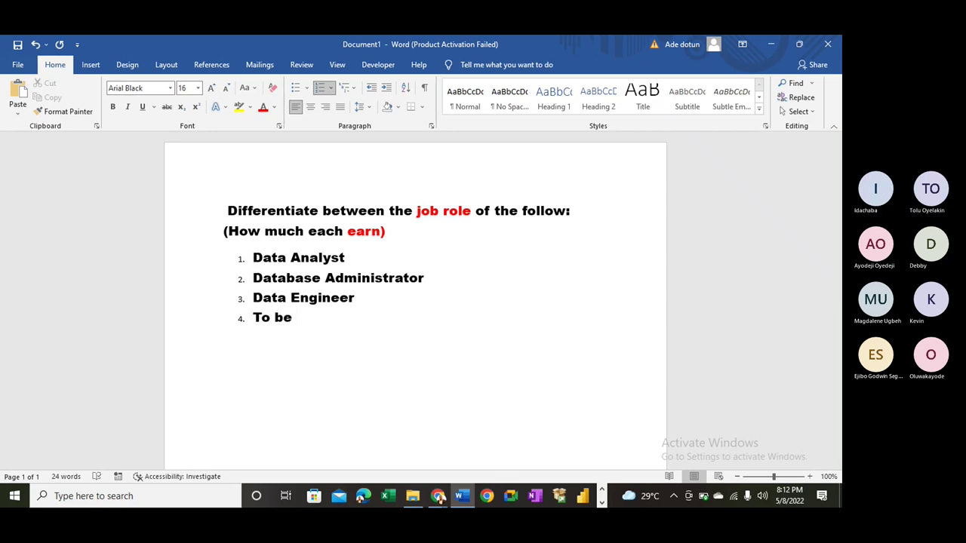
{"action": "type", "text": "submitt"}
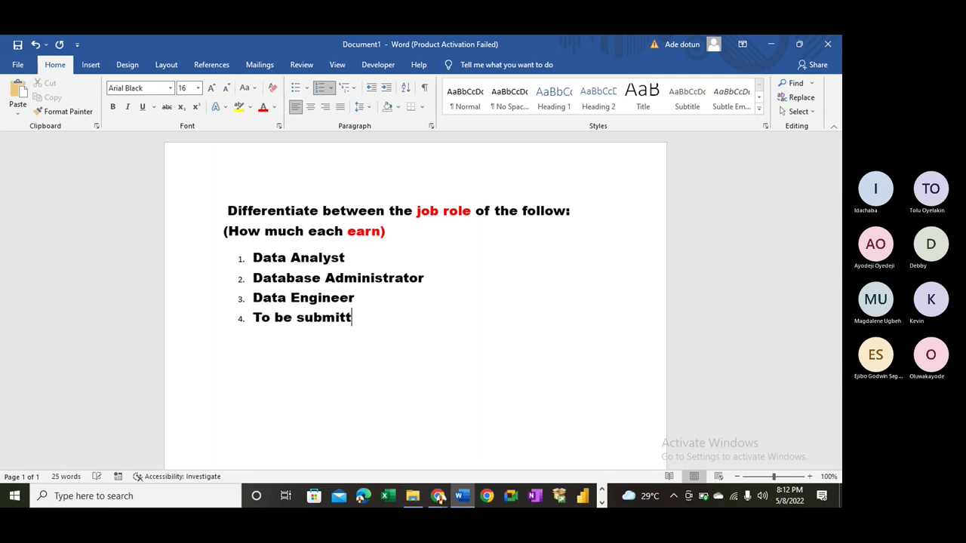
{"action": "type", "text": "ed on or before "}
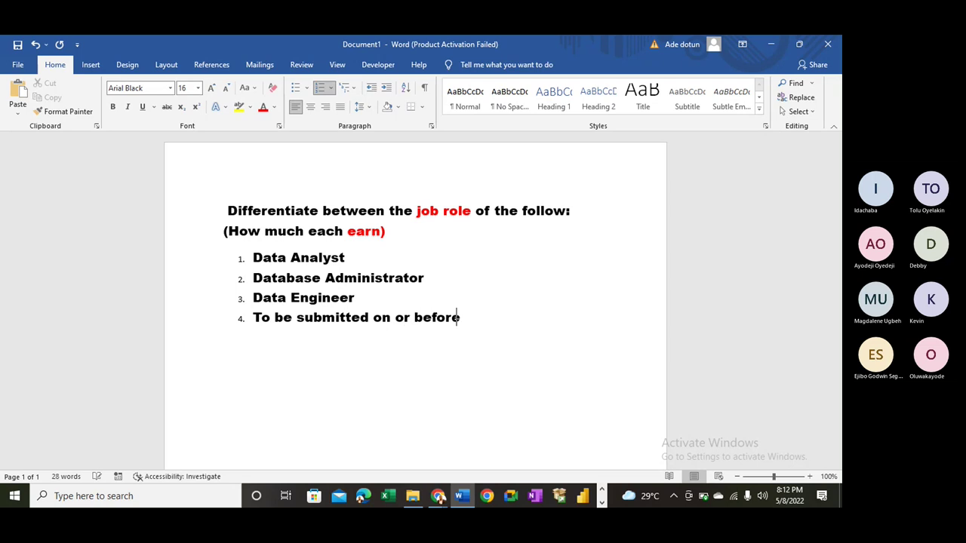
{"action": "type", "text": "friday"}
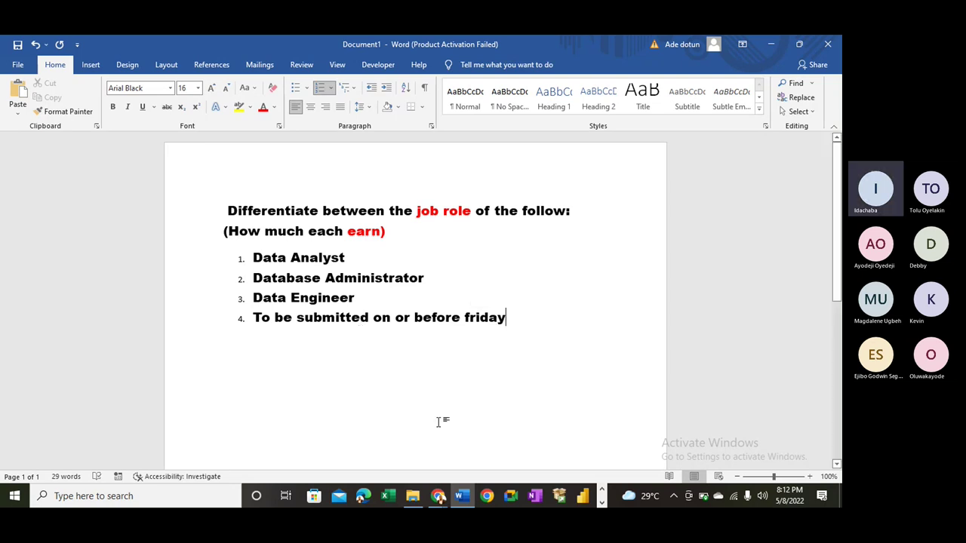
{"action": "left_click", "coordinate": [783, 501]}
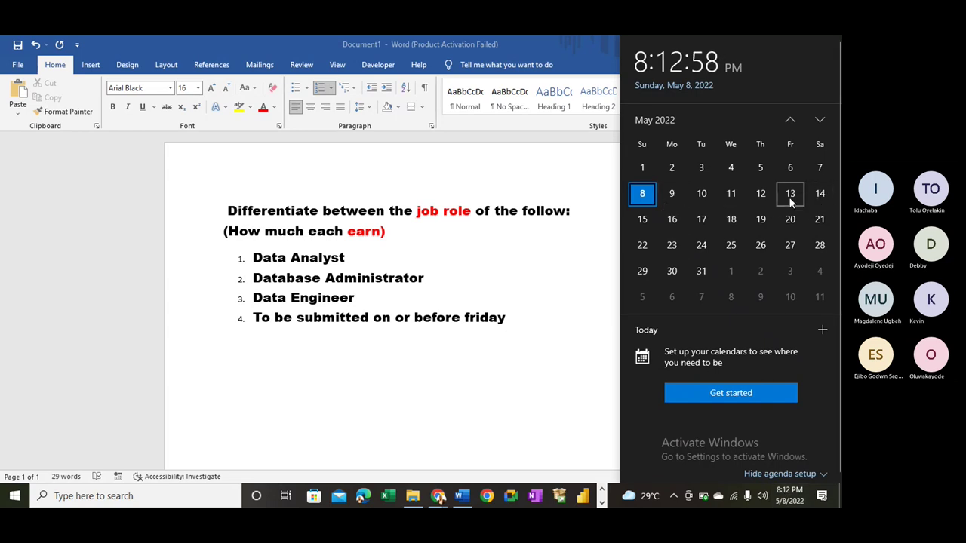
{"action": "left_click", "coordinate": [523, 315]}
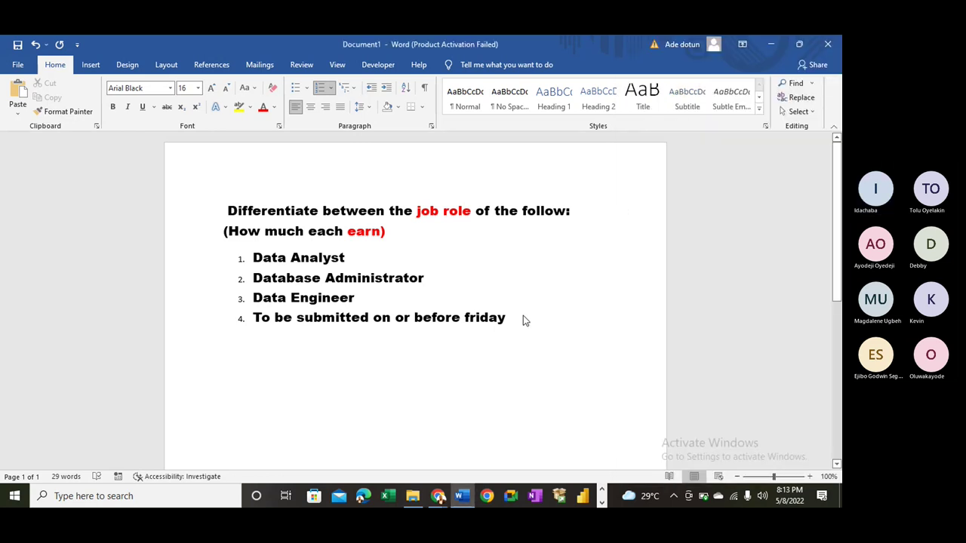
{"action": "type", "text": "13th"}
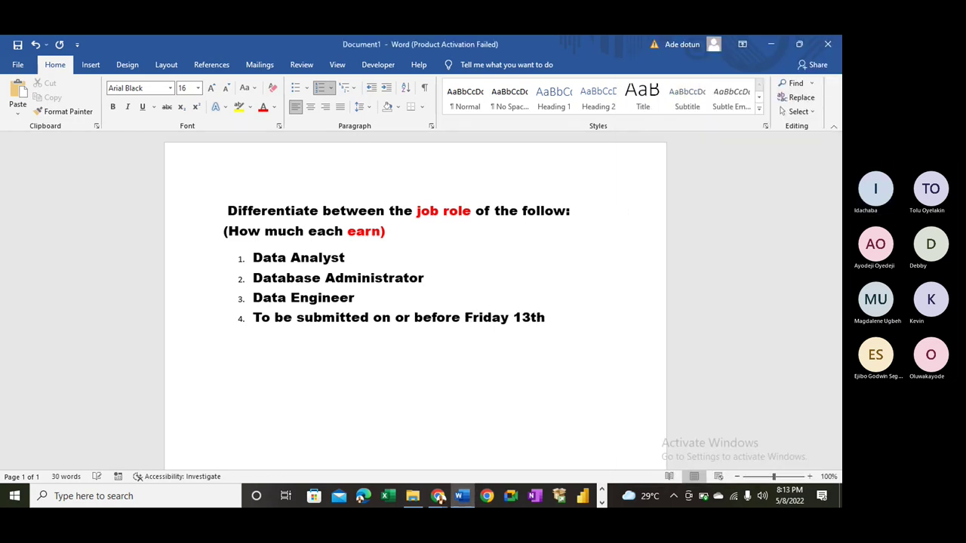
{"action": "type", "text": " May 2022"}
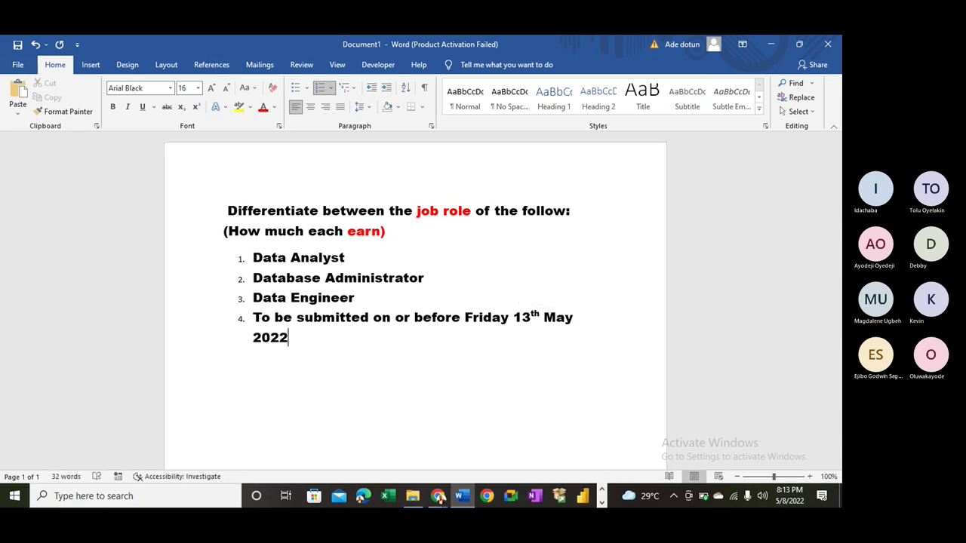
- Make the deadline item 14 pt dark blue, then open Windows search
{"action": "triple_click", "coordinate": [264, 326]}
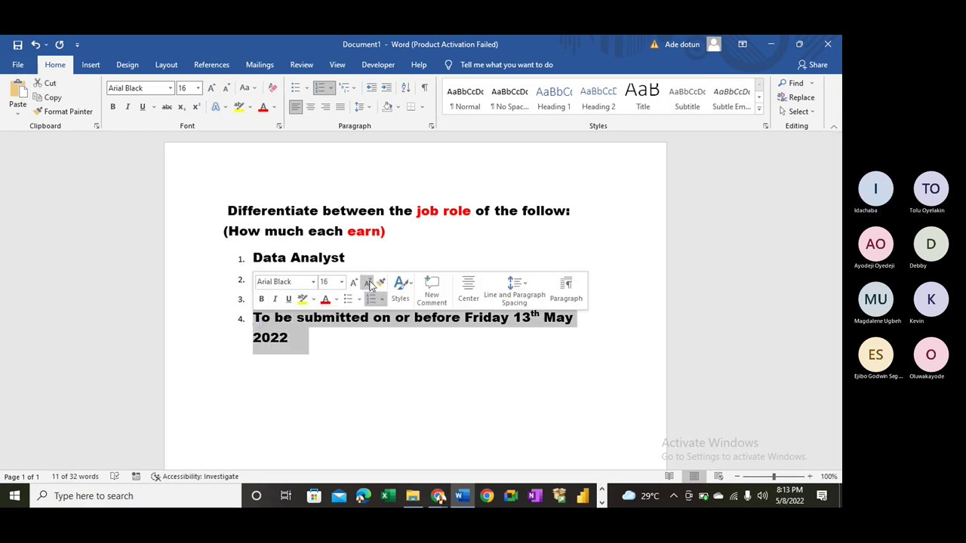
{"action": "left_click", "coordinate": [369, 282]}
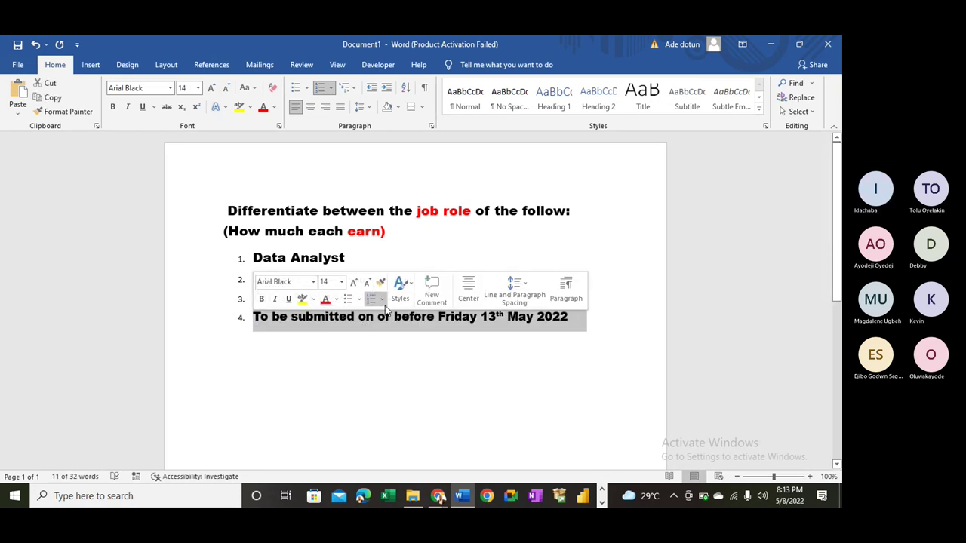
{"action": "left_click", "coordinate": [337, 300]}
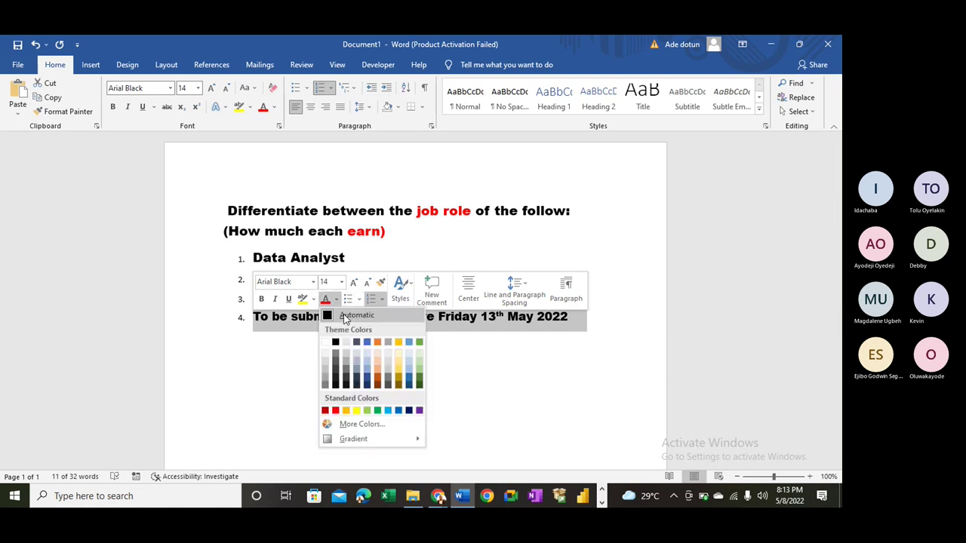
{"action": "left_click", "coordinate": [408, 410]}
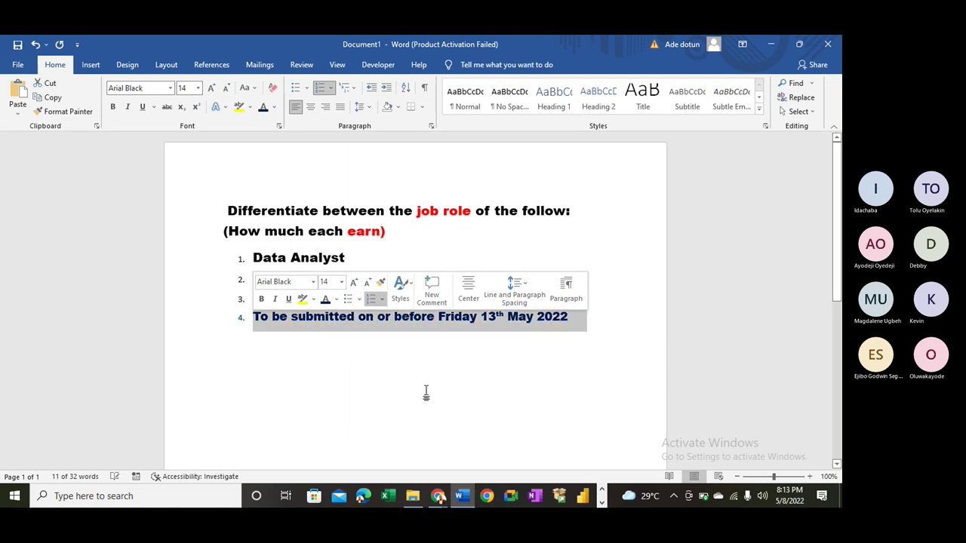
{"action": "left_click", "coordinate": [426, 392]}
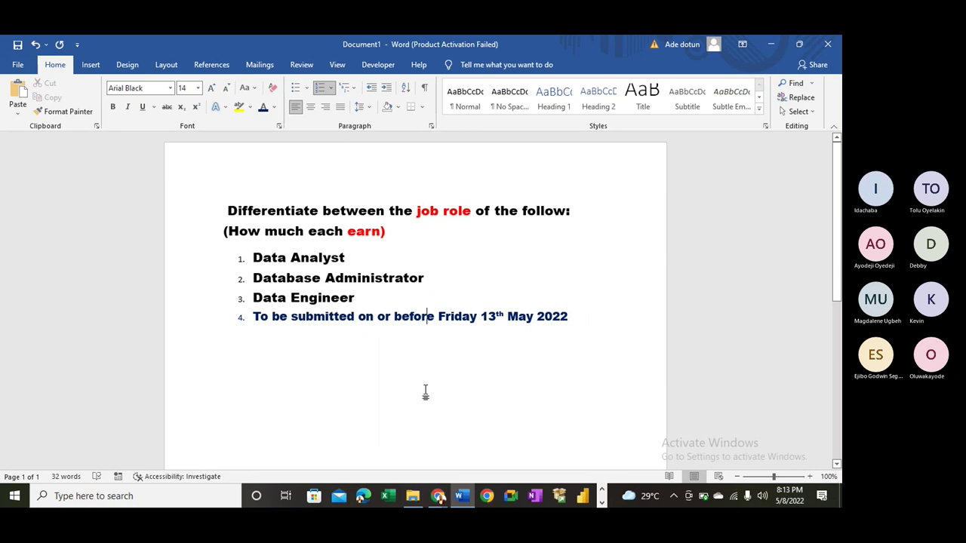
{"action": "left_click", "coordinate": [190, 501]}
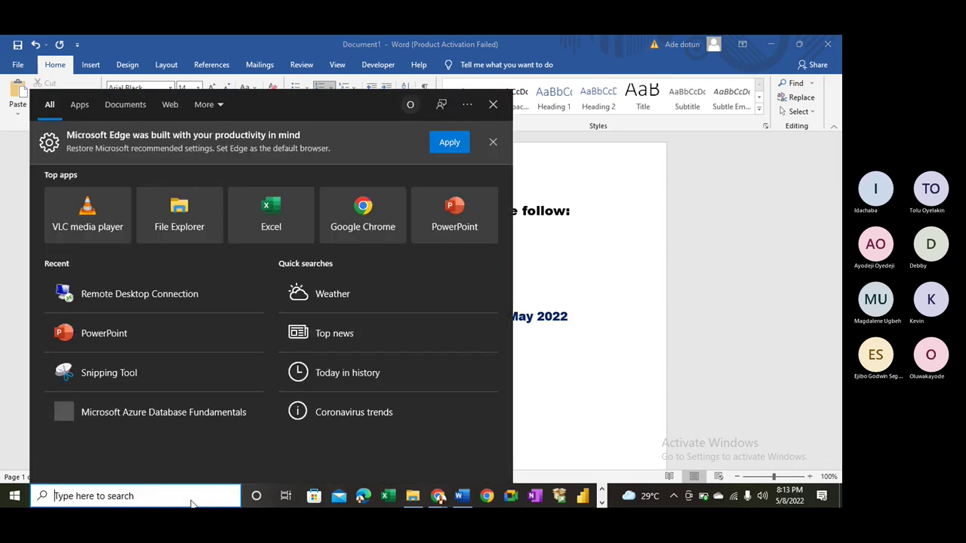
- Launch Snipping Tool with 'sni' and snip the assignment text from Word
{"action": "type", "text": "sni"}
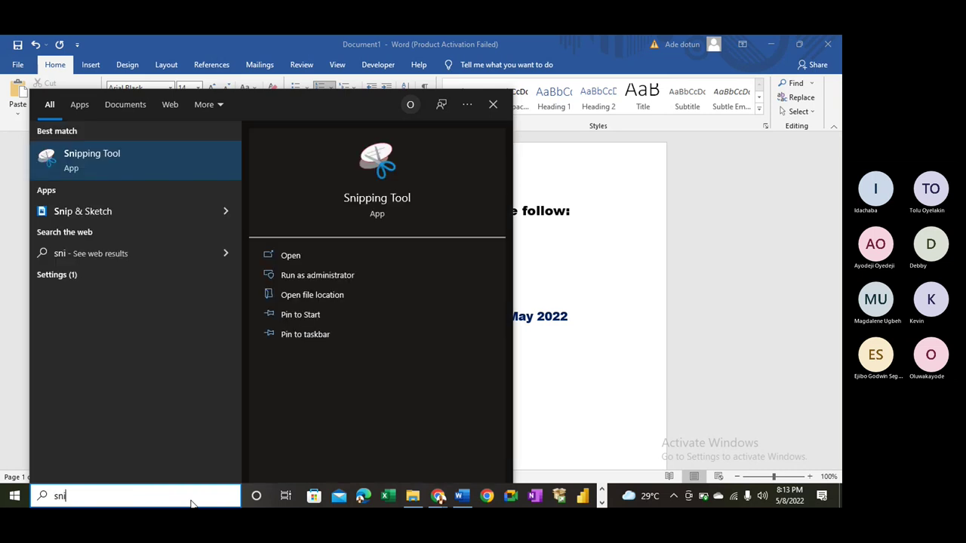
{"action": "key", "text": "Return"}
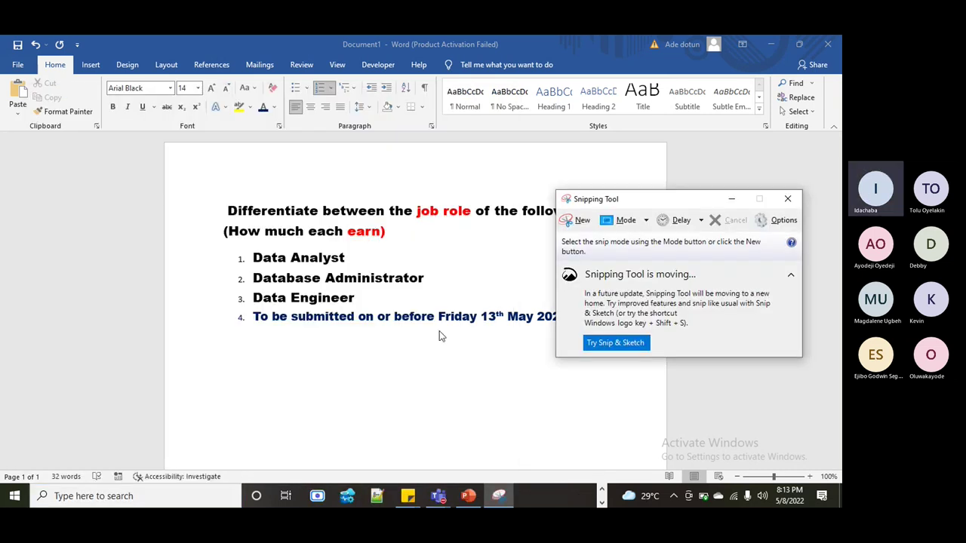
{"action": "left_click", "coordinate": [570, 218]}
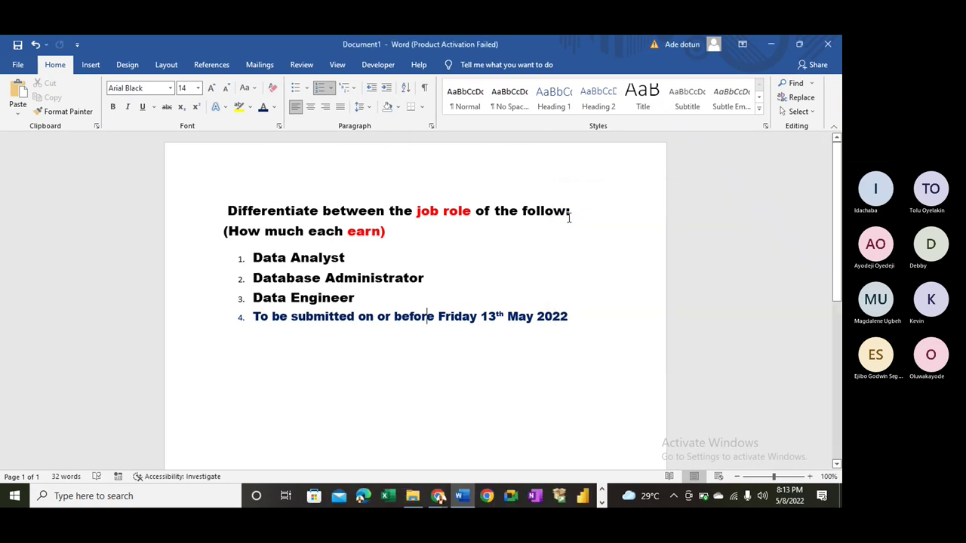
{"action": "left_click_drag", "start_coordinate": [191, 175], "coordinate": [604, 360]}
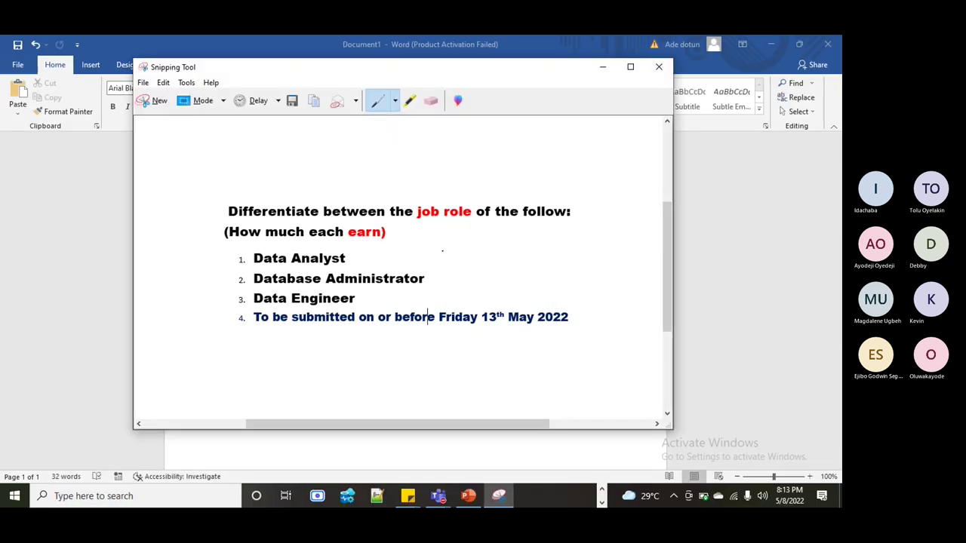
- Draw blue pen arrows beside the heading and pointing at the job role and earn lines
{"action": "left_click_drag", "start_coordinate": [470, 185], "coordinate": [458, 196]}
{"action": "left_click", "coordinate": [394, 100]}
{"action": "left_click", "coordinate": [369, 133]}
{"action": "mouse_move", "coordinate": [457, 197]}
{"action": "left_mouse_down"}
{"action": "mouse_move", "coordinate": [476, 180]}
{"action": "mouse_move", "coordinate": [467, 194]}
{"action": "left_mouse_up"}
{"action": "mouse_move", "coordinate": [426, 236]}
{"action": "left_mouse_down"}
{"action": "mouse_move", "coordinate": [439, 227]}
{"action": "mouse_move", "coordinate": [383, 236]}
{"action": "left_mouse_up"}
- Highlight 'Friday 13th May 2022' in yellow and minimize the Snipping Tool window
{"action": "left_click", "coordinate": [410, 100]}
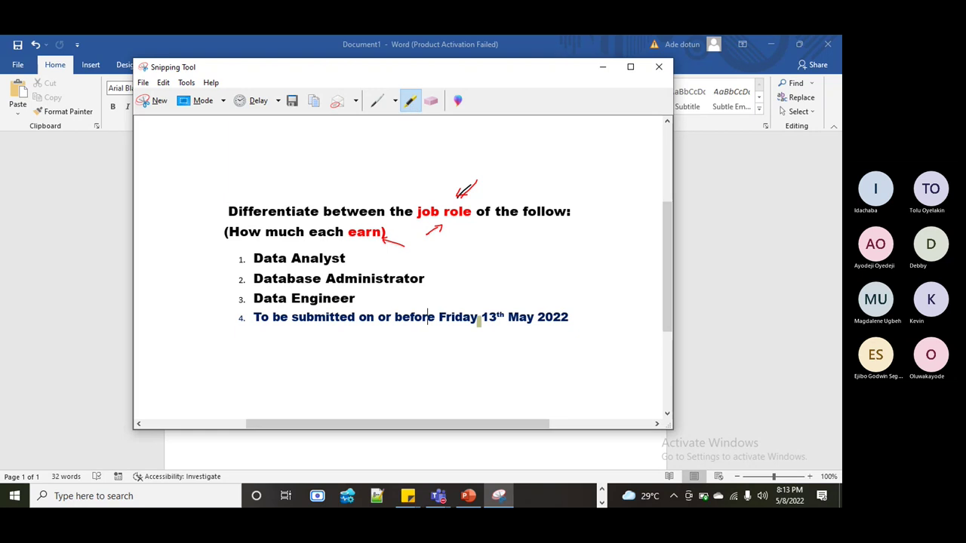
{"action": "left_click_drag", "start_coordinate": [441, 320], "coordinate": [568, 320]}
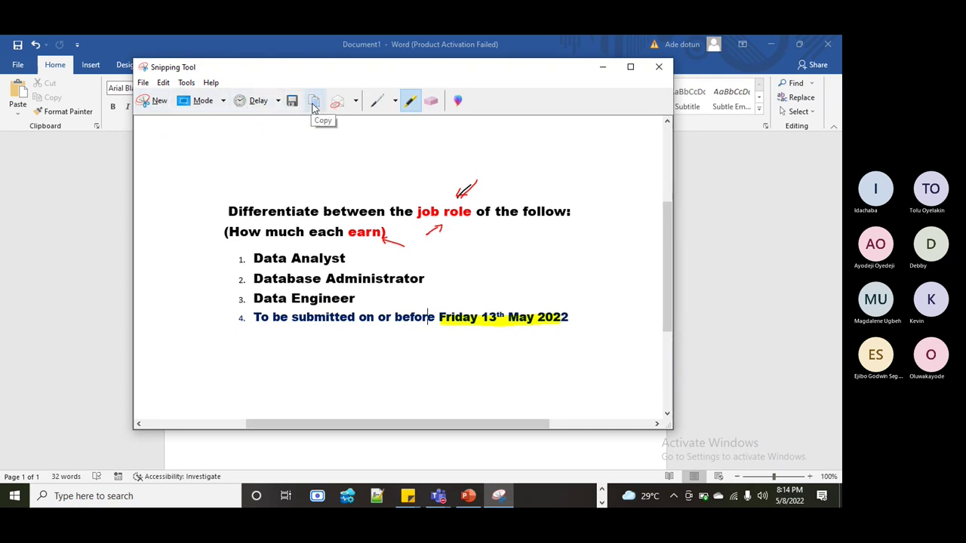
{"action": "left_click", "coordinate": [602, 67]}
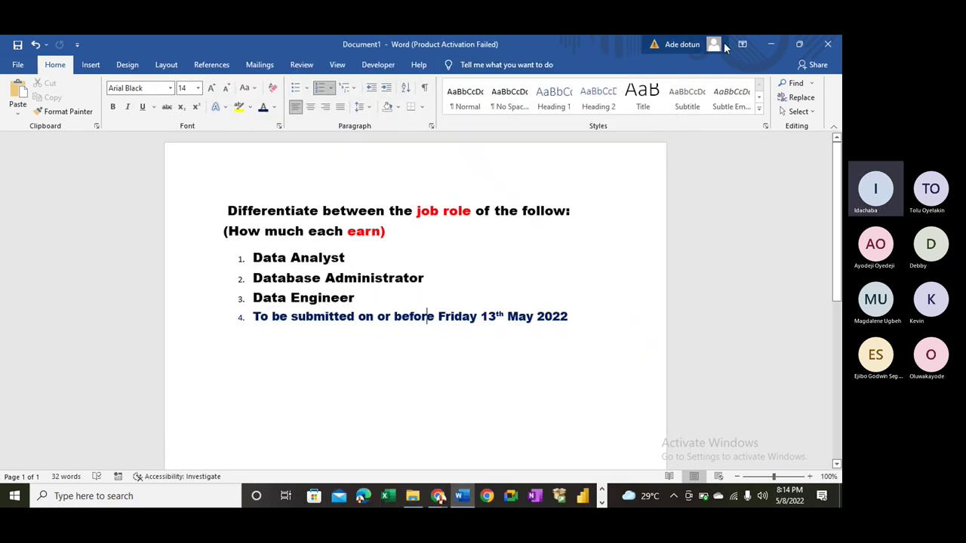
- Paste and send the annotated snip to the Maright Data Analytics WhatsApp group, then open Data Engineering Class
{"action": "left_click", "coordinate": [767, 45]}
{"action": "left_click", "coordinate": [335, 46]}
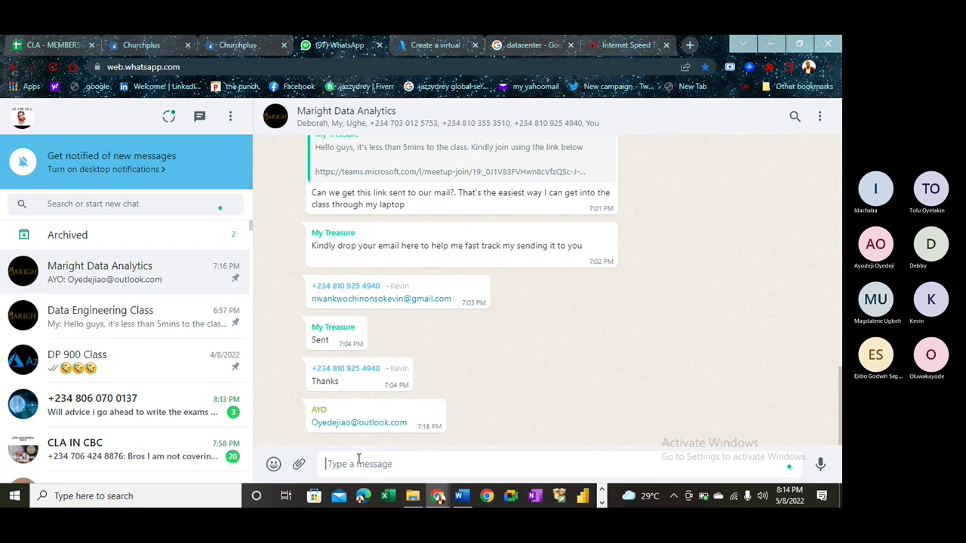
{"action": "key", "text": "ctrl+v"}
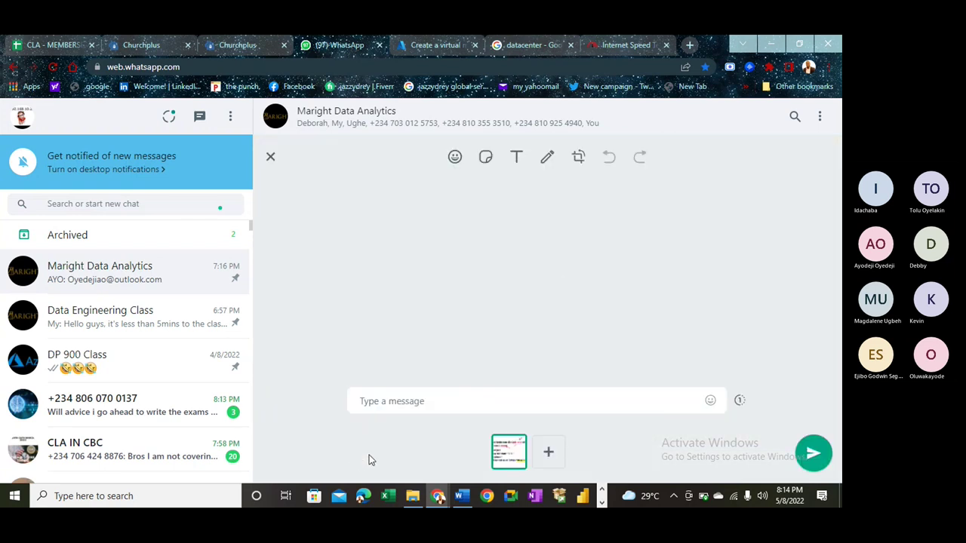
{"action": "key", "text": "Escape"}
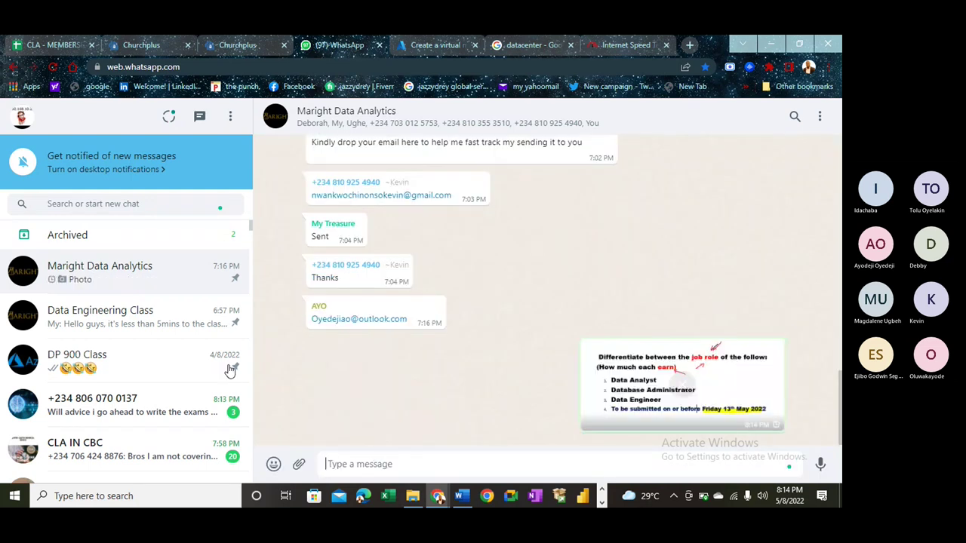
{"action": "left_click", "coordinate": [163, 323]}
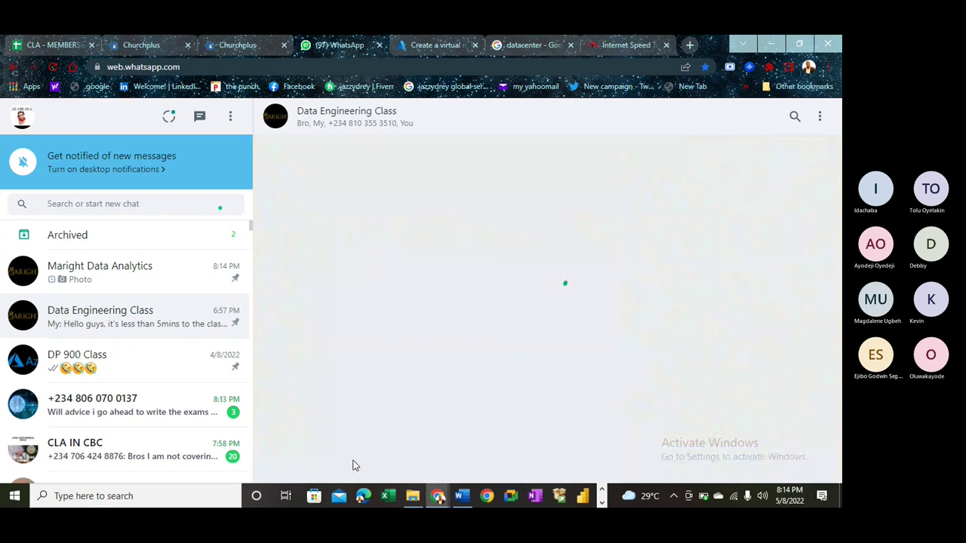
{"action": "left_click", "coordinate": [528, 44]}
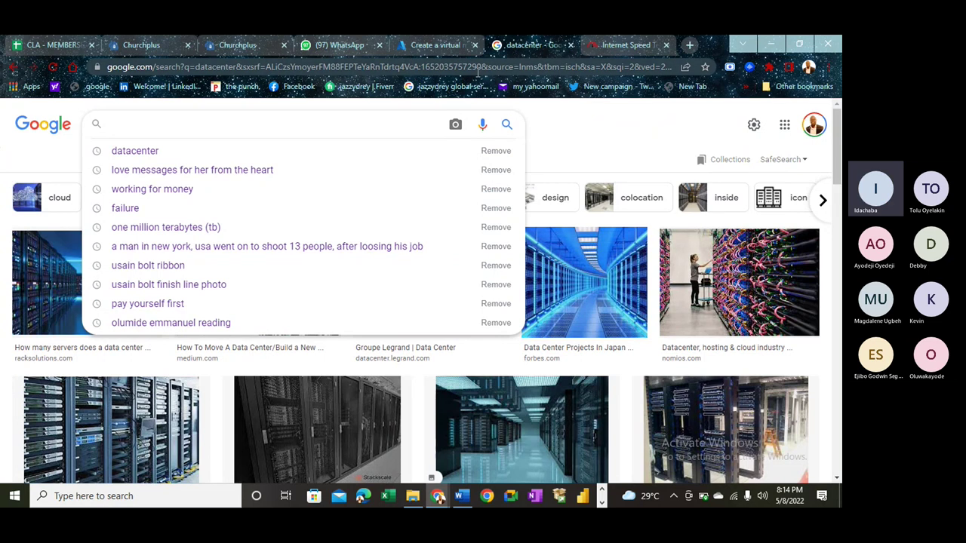
- Return to Word and place the cursor before 'on' in deadline item 4
{"action": "key", "text": "alt+Tab"}
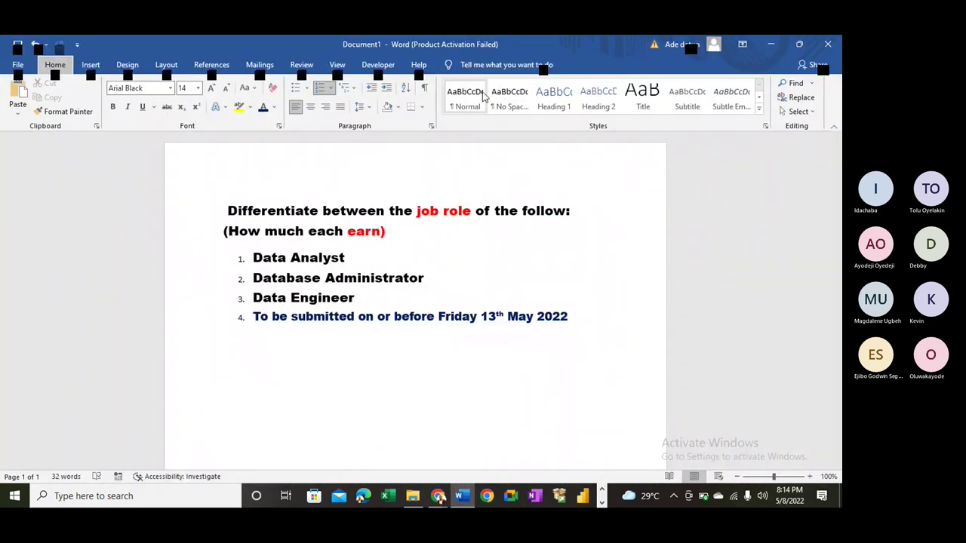
{"action": "left_click", "coordinate": [475, 329]}
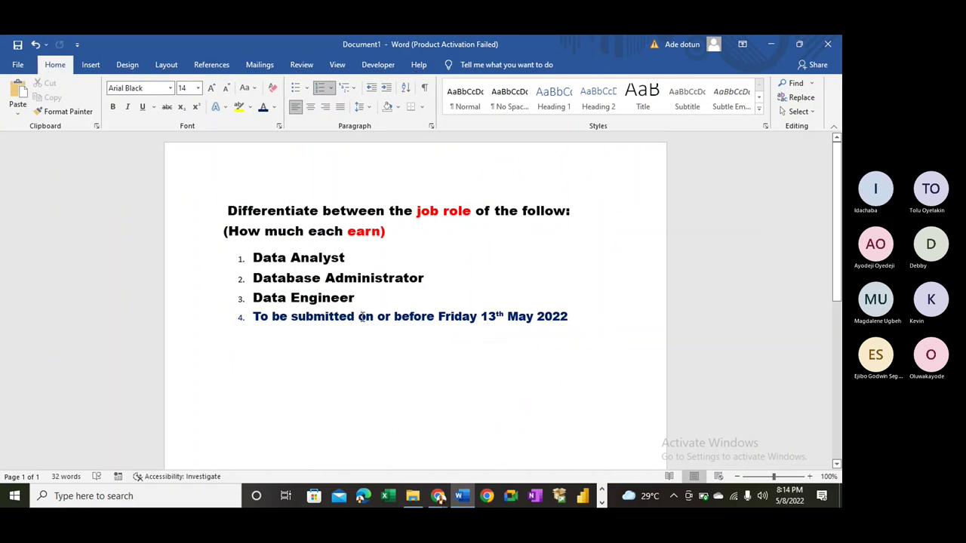
{"action": "left_click", "coordinate": [360, 316]}
- Insert 'to' and the class e-mail address after 'submitted' in item 4, correcting a typo
{"action": "type", "text": "to "}
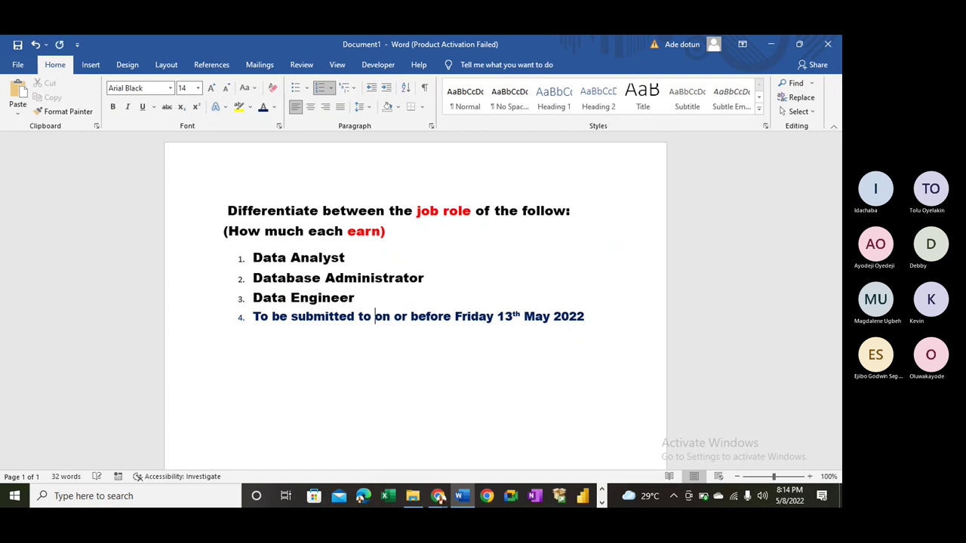
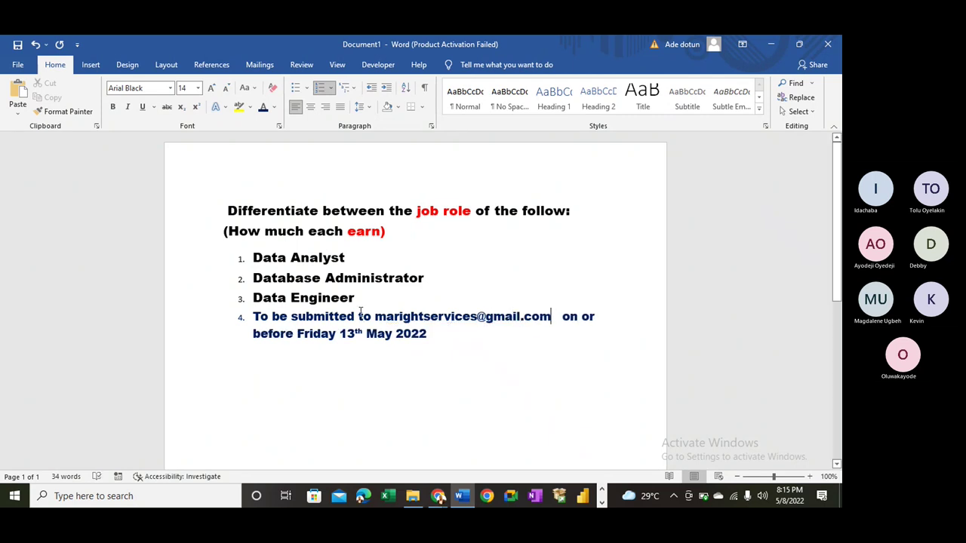
- Format the e-mail address in item 4 as italic, 12 pt and red
{"action": "left_click_drag", "start_coordinate": [550, 318], "coordinate": [376, 318]}
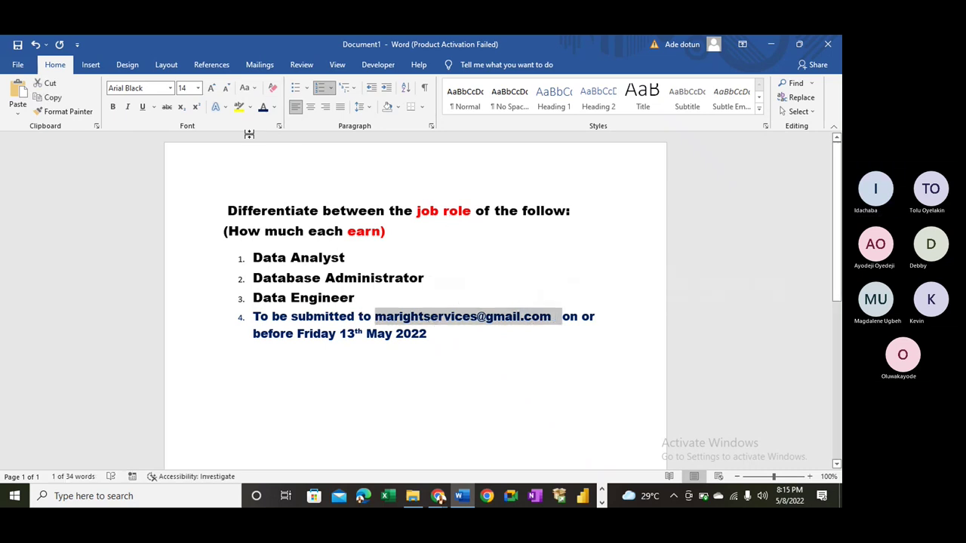
{"action": "left_click", "coordinate": [130, 108]}
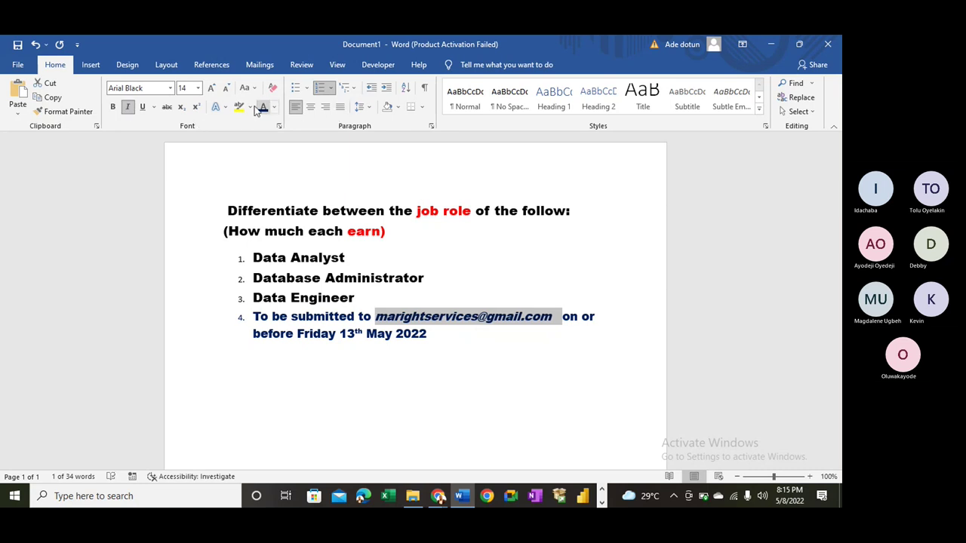
{"action": "left_click", "coordinate": [229, 91]}
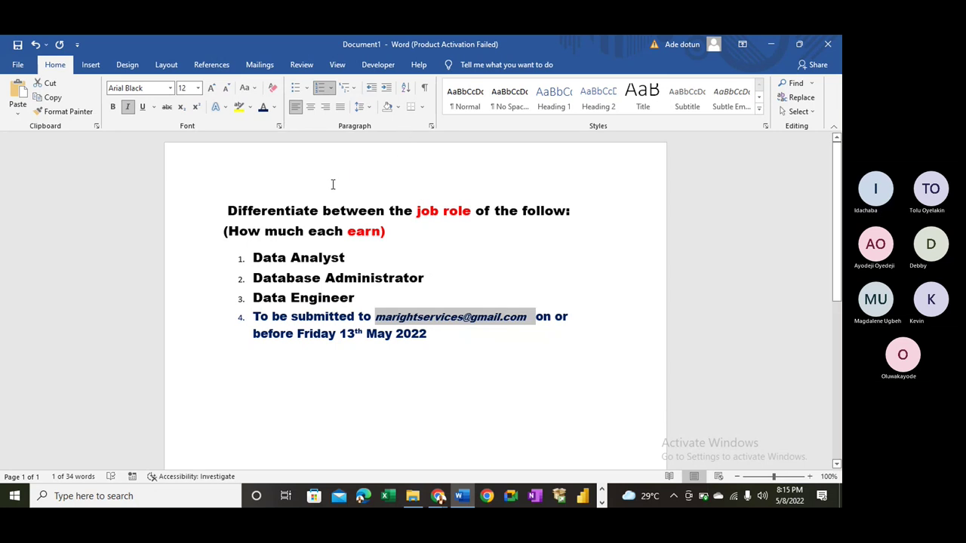
{"action": "left_click", "coordinate": [396, 362]}
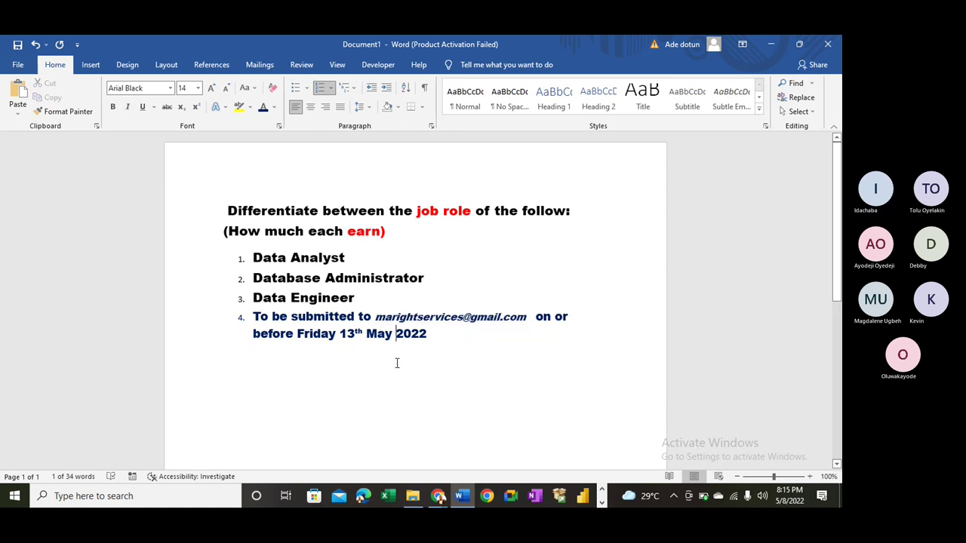
{"action": "left_click_drag", "start_coordinate": [375, 317], "coordinate": [536, 318]}
{"action": "left_click", "coordinate": [275, 108]}
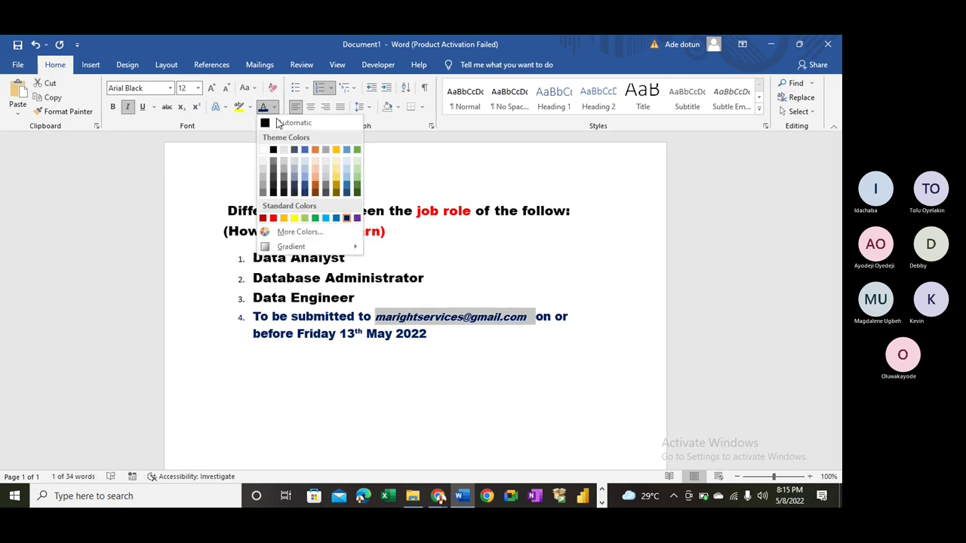
{"action": "double_click", "coordinate": [387, 317]}
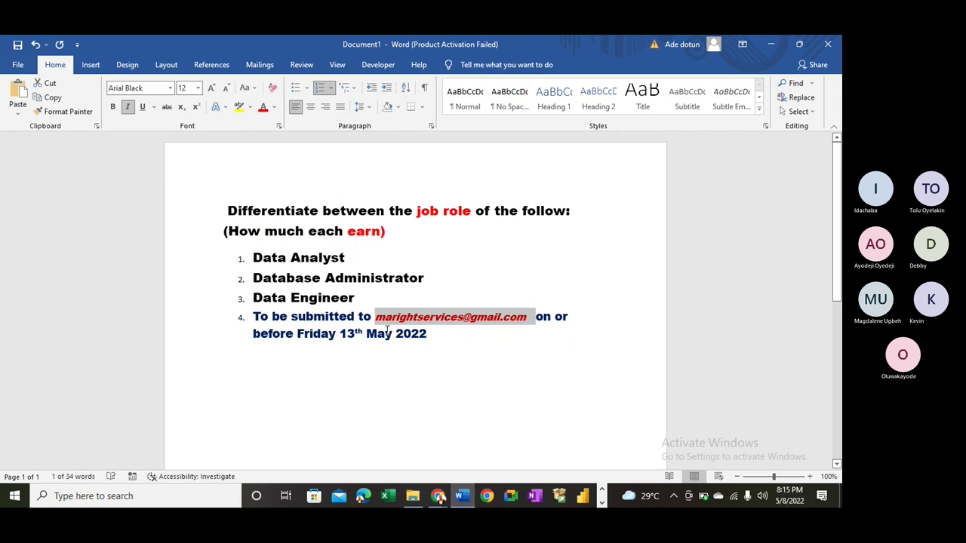
{"action": "left_click", "coordinate": [411, 333]}
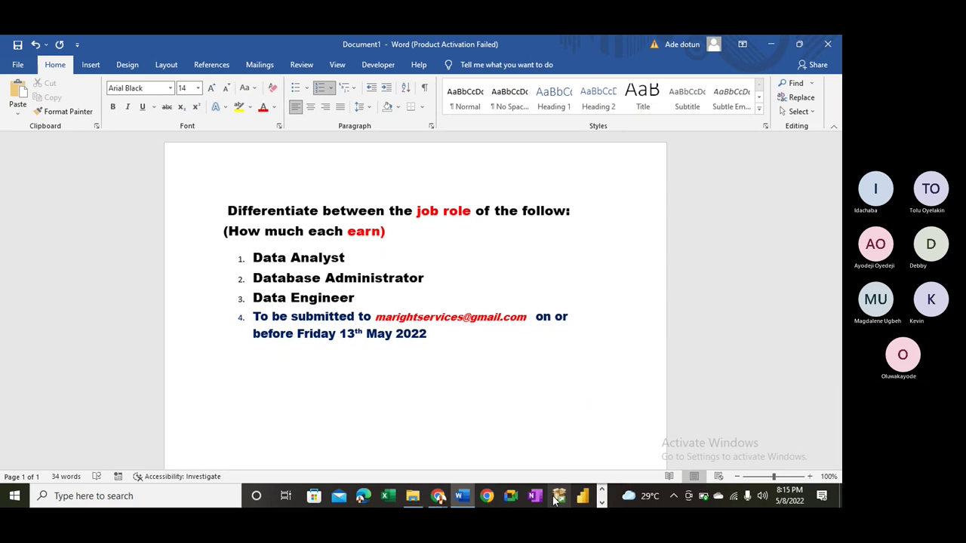
- Take a new snip of the updated assignment text including the e-mail deadline line
{"action": "key", "text": "alt+Tab"}
{"action": "key", "text": "alt+Tab"}
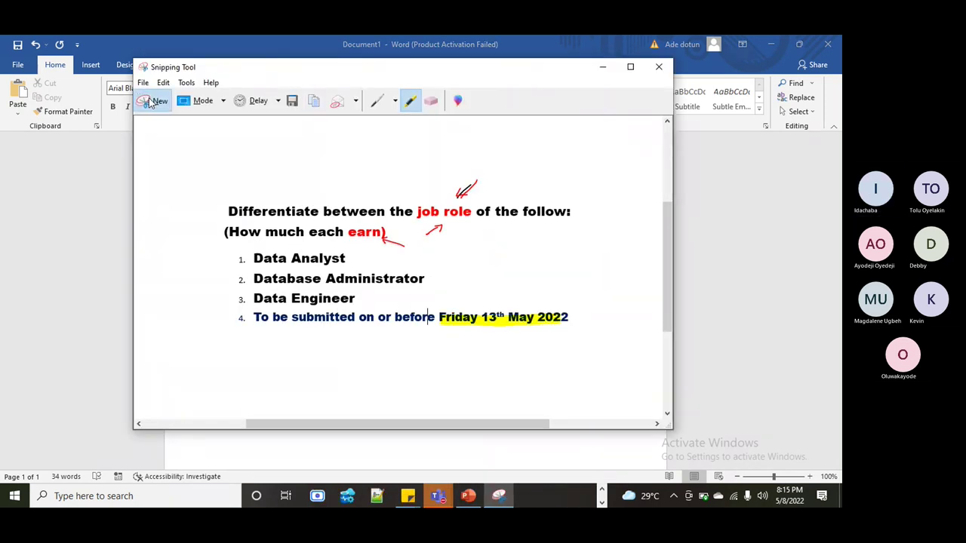
{"action": "left_click", "coordinate": [155, 101]}
{"action": "mouse_move", "coordinate": [189, 186]}
{"action": "left_mouse_down"}
{"action": "mouse_move", "coordinate": [463, 383]}
{"action": "mouse_move", "coordinate": [597, 350]}
{"action": "left_mouse_up"}
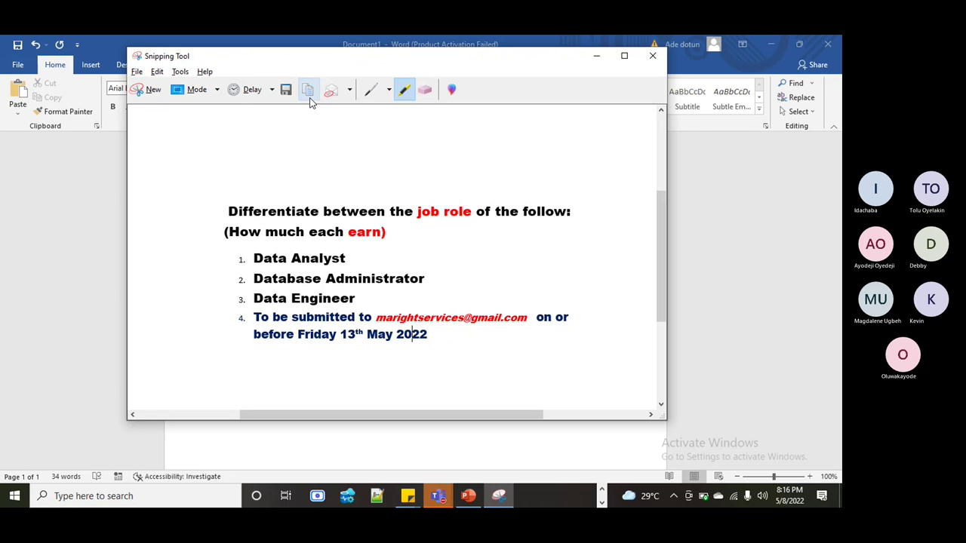
{"action": "key", "text": "alt+Tab"}
{"action": "key", "text": "alt+Tab"}
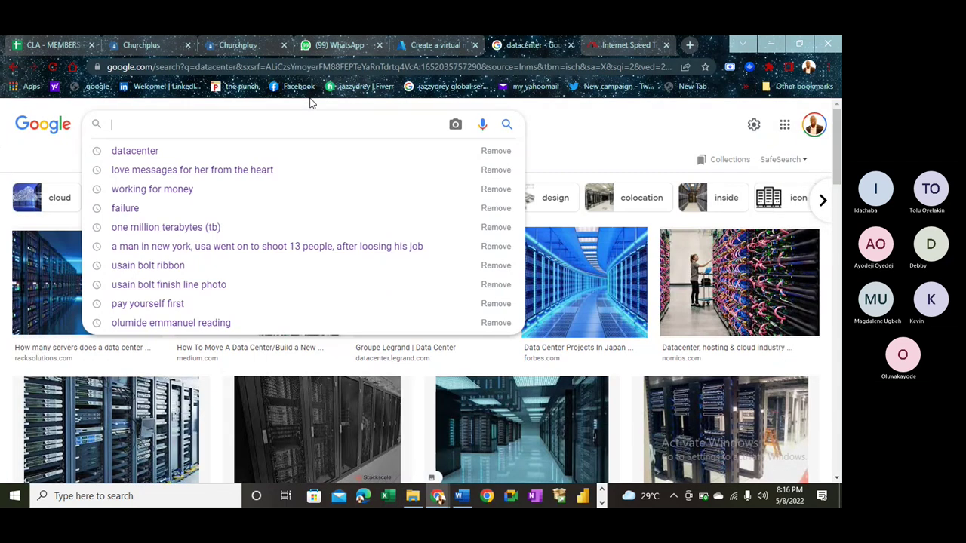
- Paste and send the new snip in the Data Engineering Class chat
{"action": "left_click", "coordinate": [332, 47]}
{"action": "left_click", "coordinate": [326, 463]}
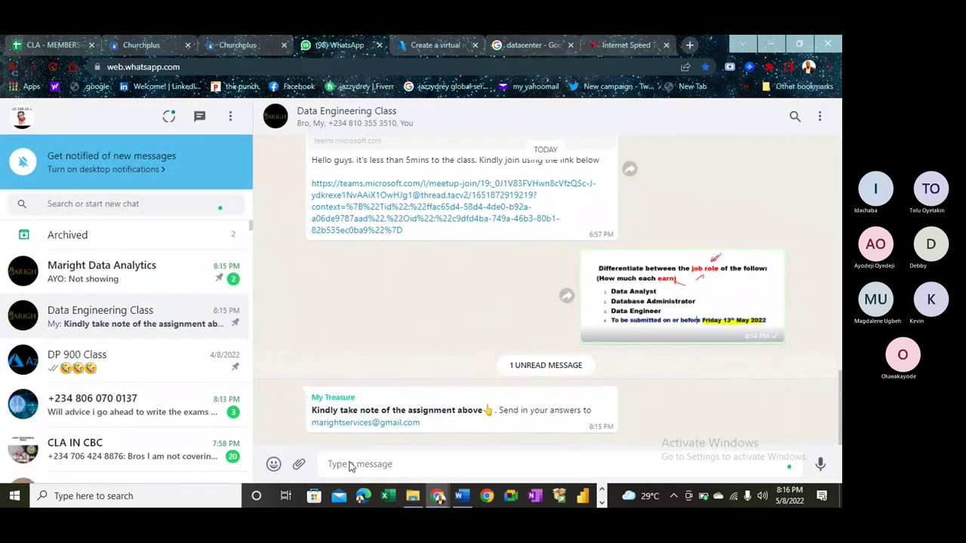
{"action": "key", "text": "ctrl+v"}
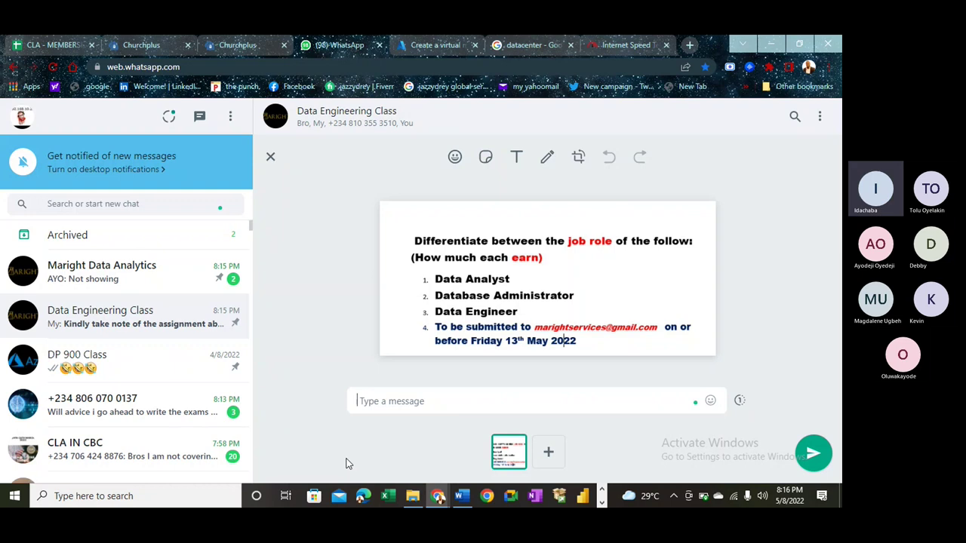
{"action": "key", "text": "Return"}
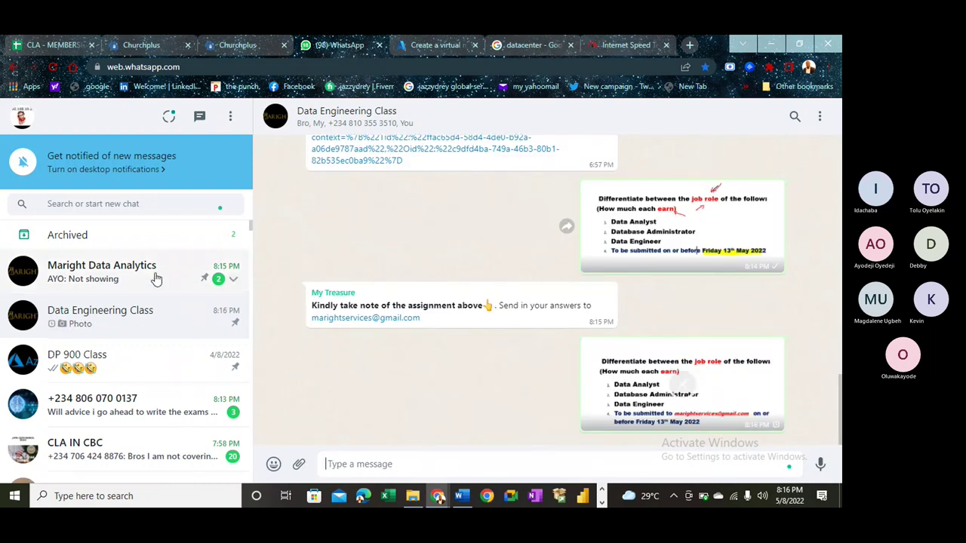
- Paste and send the same snip to the Maright Data Analytics chat
{"action": "left_click", "coordinate": [156, 279]}
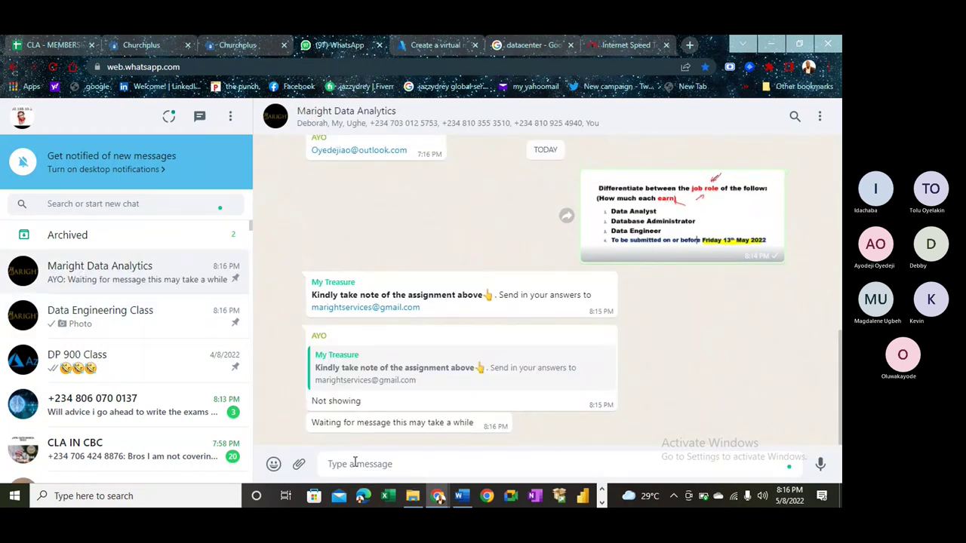
{"action": "key", "text": "ctrl+v"}
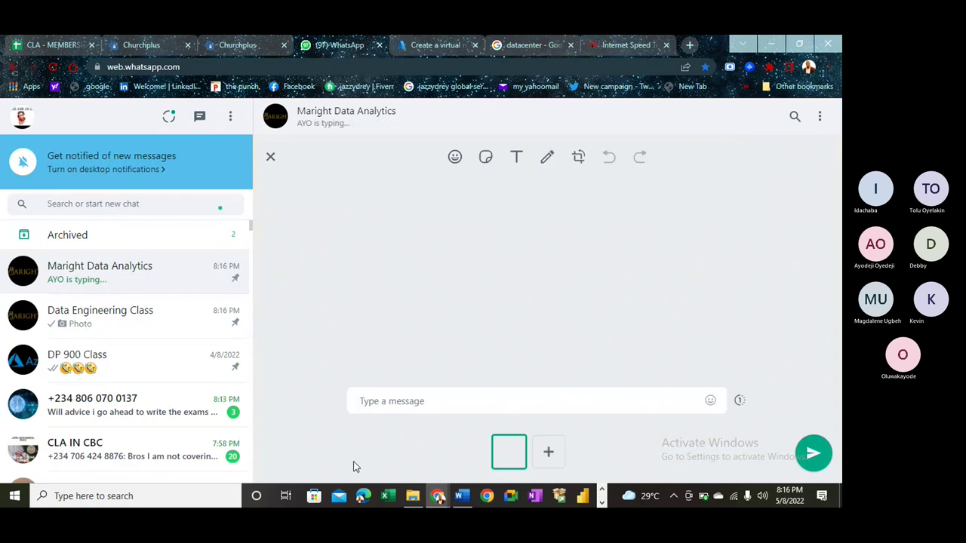
{"action": "key", "text": "Return"}
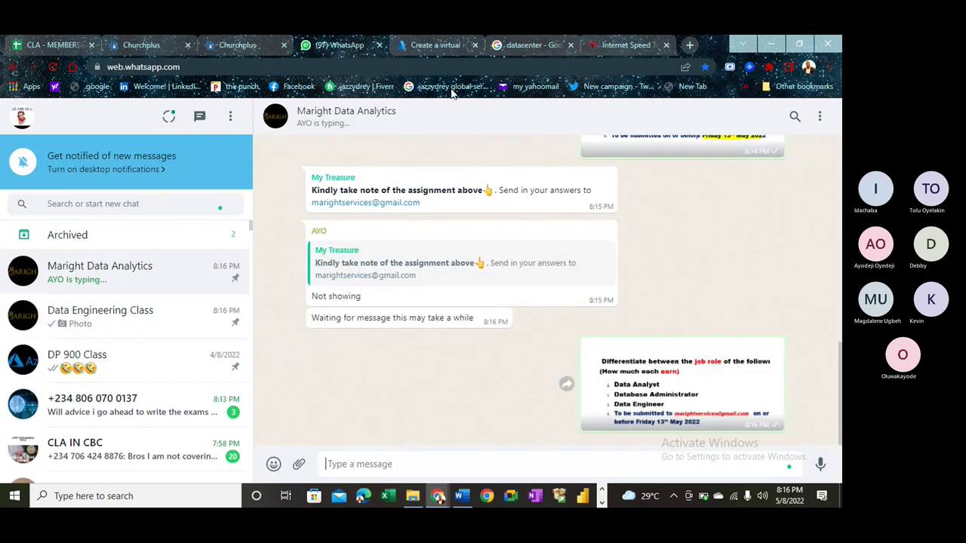
{"action": "left_click", "coordinate": [436, 46]}
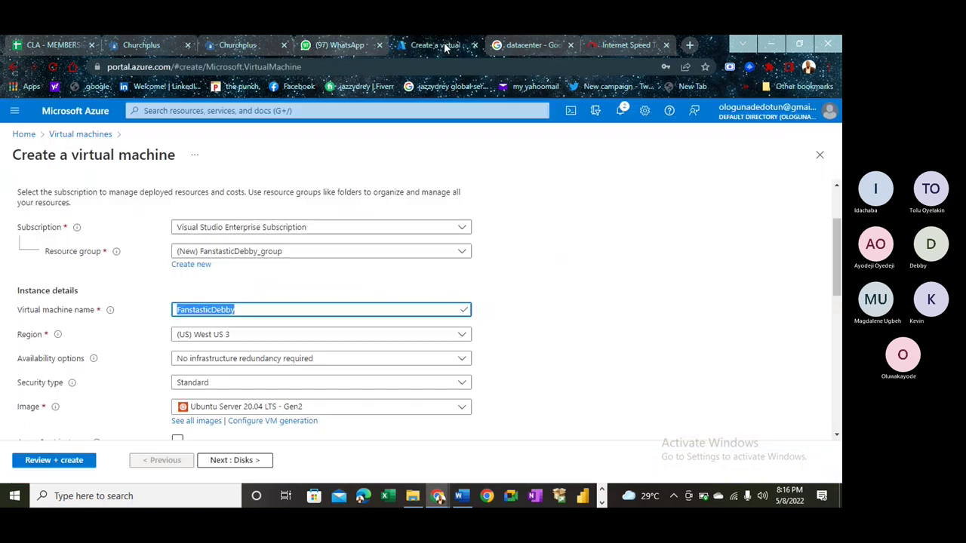
- Go to the Azure home page, discarding the unsaved virtual machine draft
{"action": "left_click", "coordinate": [528, 45]}
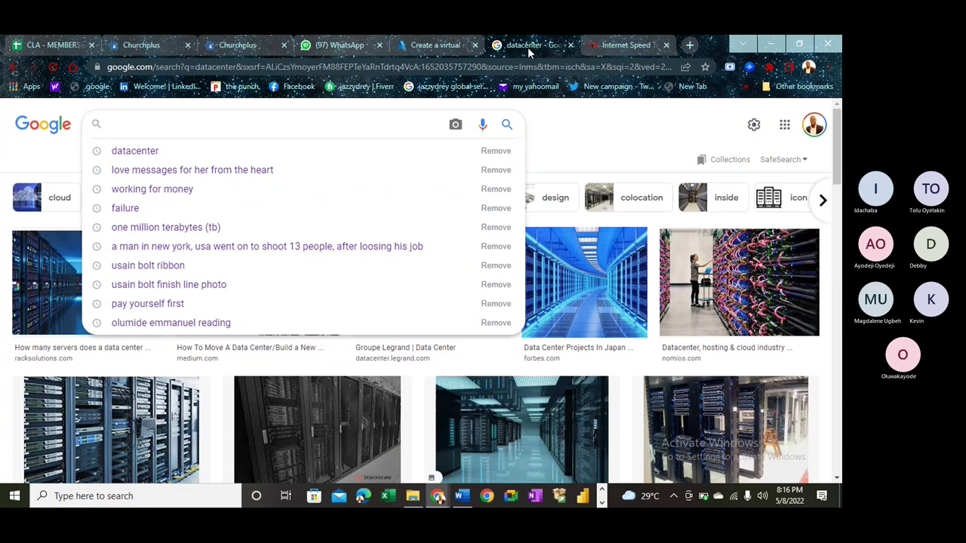
{"action": "left_click", "coordinate": [558, 158]}
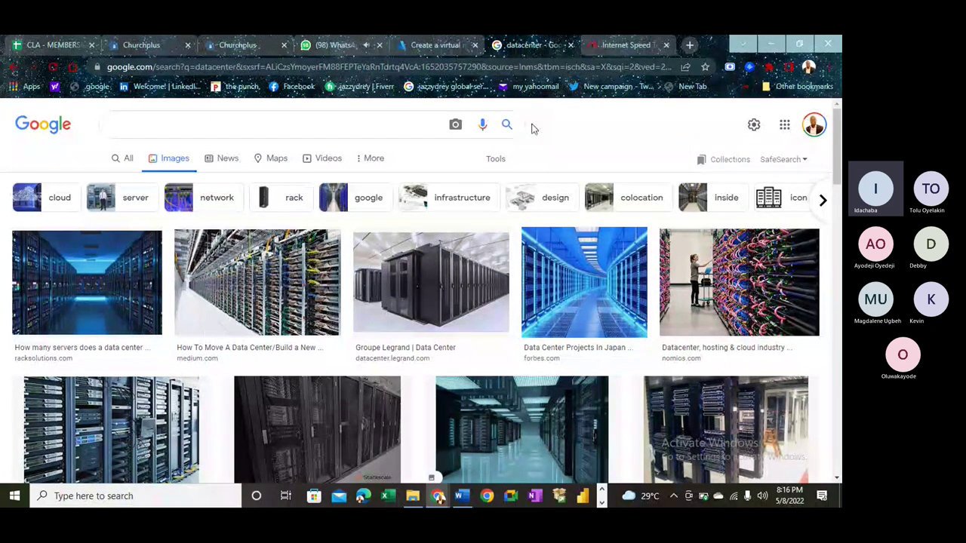
{"action": "left_click", "coordinate": [435, 45]}
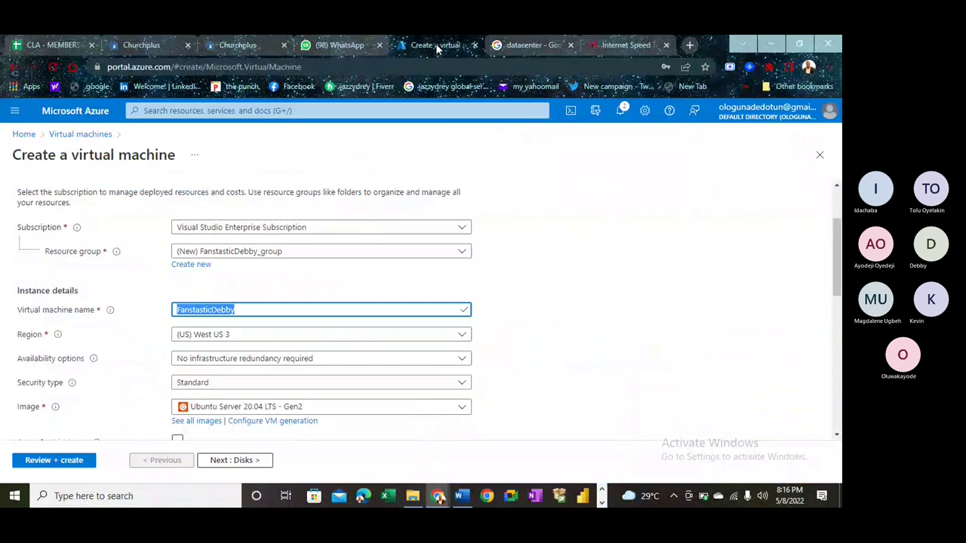
{"action": "left_click", "coordinate": [23, 135]}
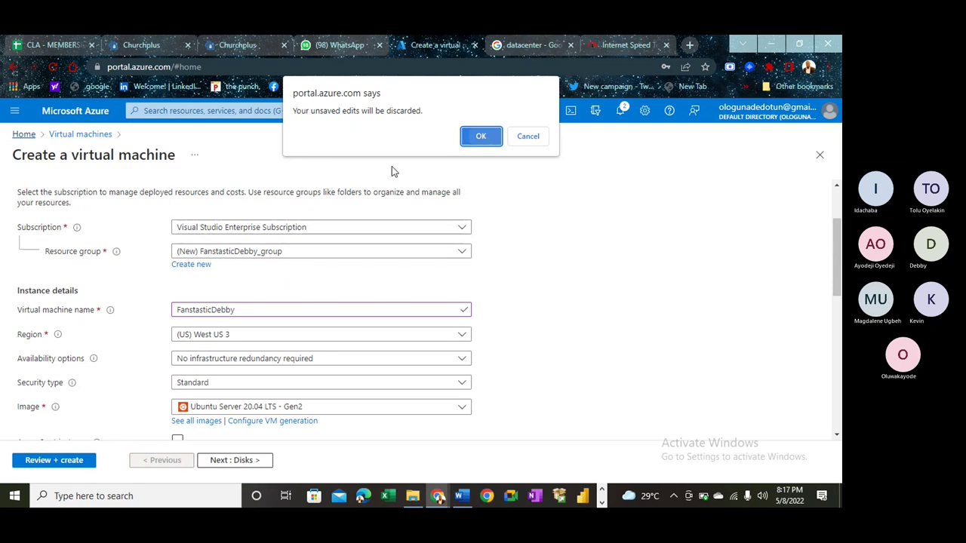
{"action": "key", "text": "Return"}
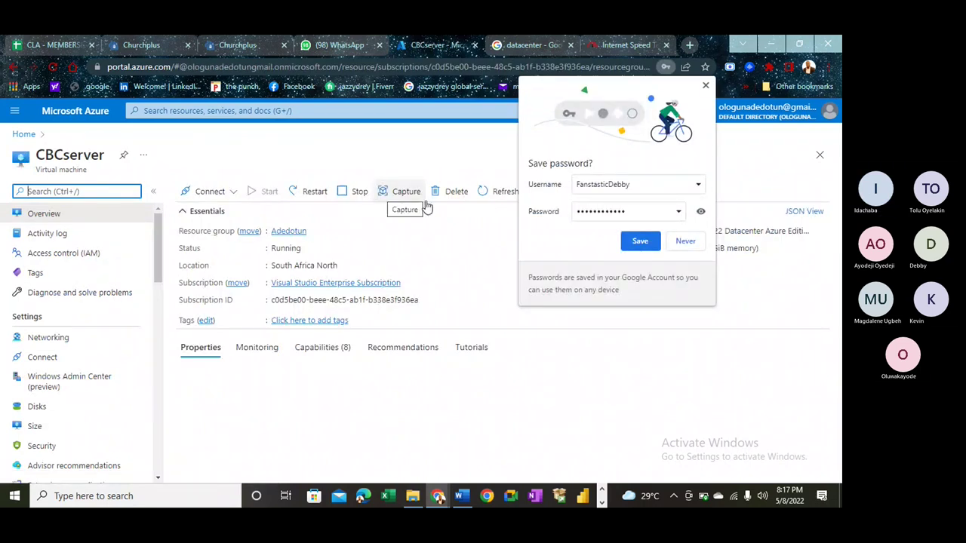
{"action": "left_click", "coordinate": [372, 210]}
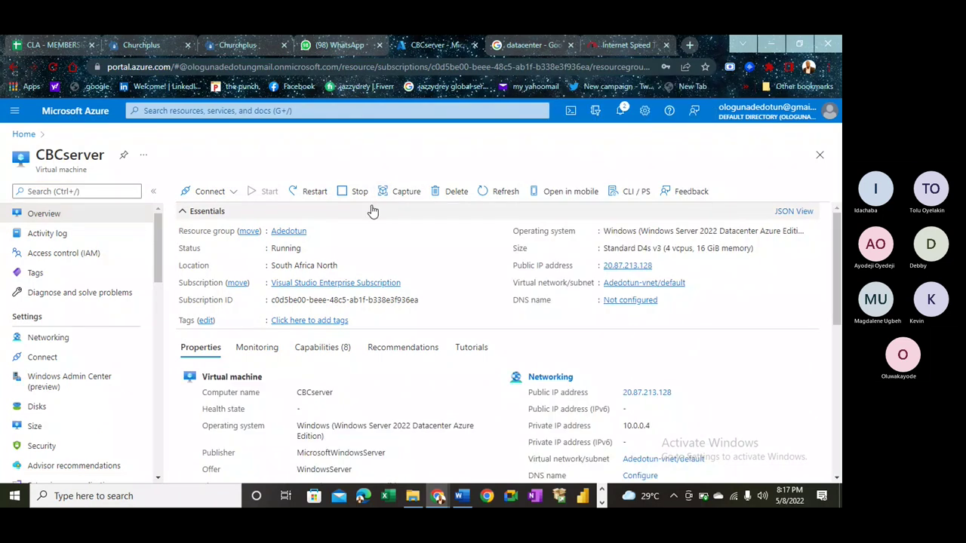
- Stop the CBCserver virtual machine with its public IP reserved, then minimize Chrome
{"action": "left_click", "coordinate": [354, 192]}
{"action": "left_click", "coordinate": [182, 280]}
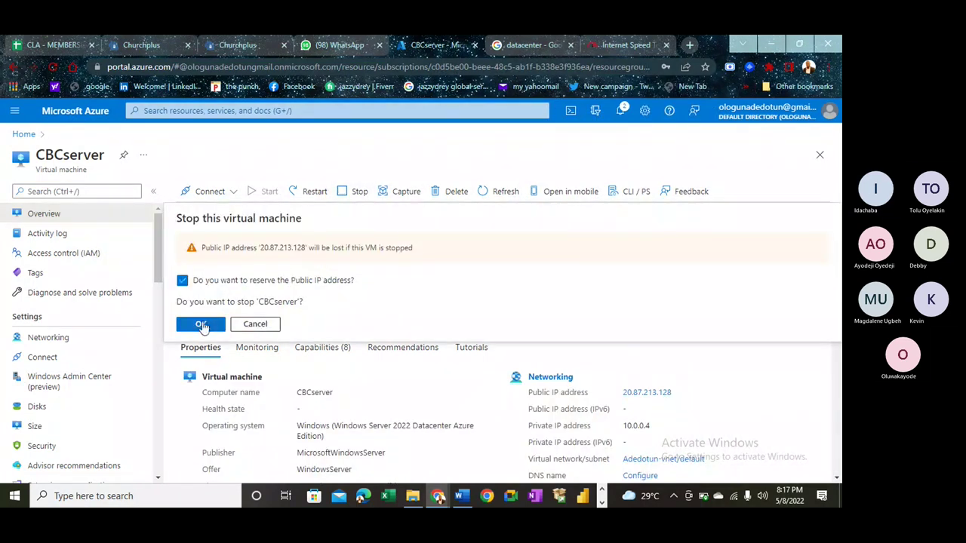
{"action": "left_click", "coordinate": [200, 324]}
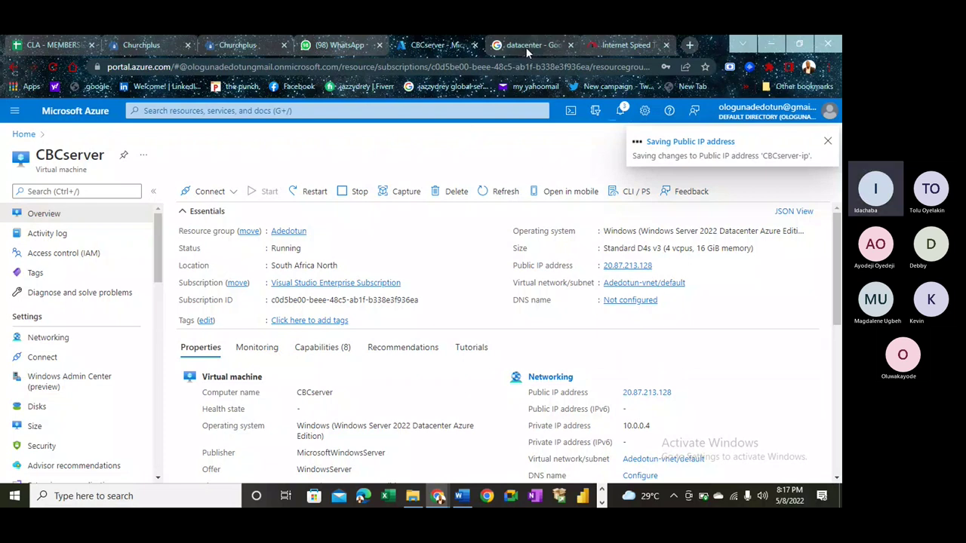
{"action": "left_click", "coordinate": [769, 45]}
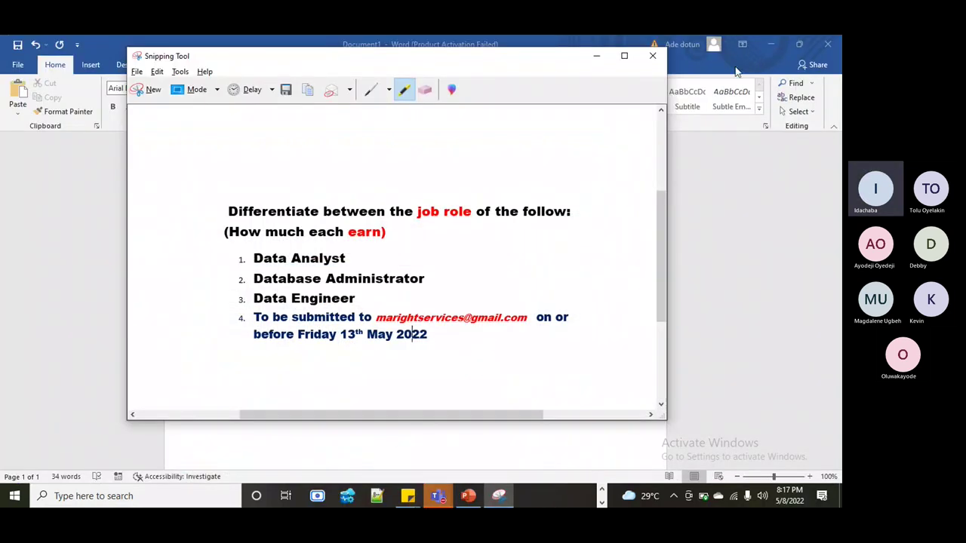
{"action": "left_click", "coordinate": [652, 56]}
- Discard the unsaved snip and bring up the DP900 Microsoft Class presentation
{"action": "left_click", "coordinate": [448, 246]}
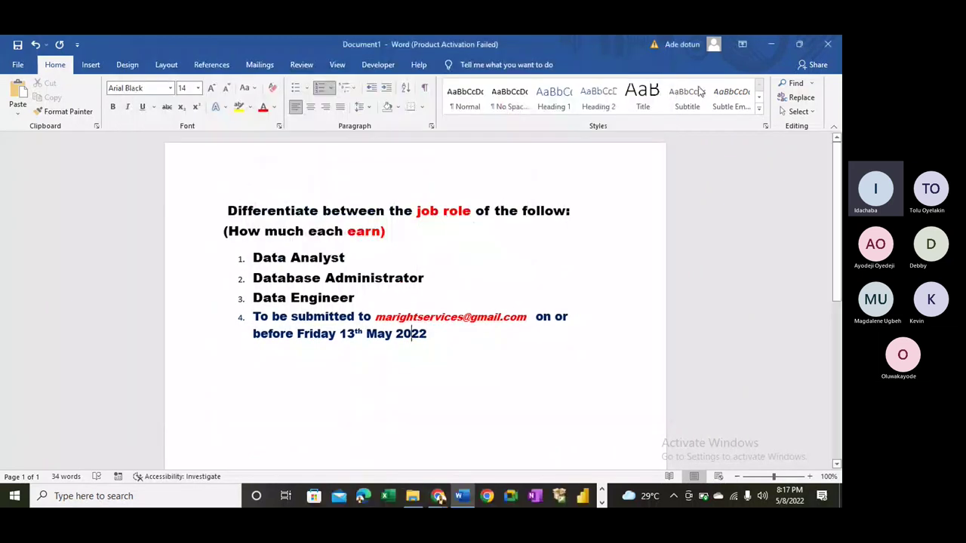
{"action": "left_click", "coordinate": [778, 44]}
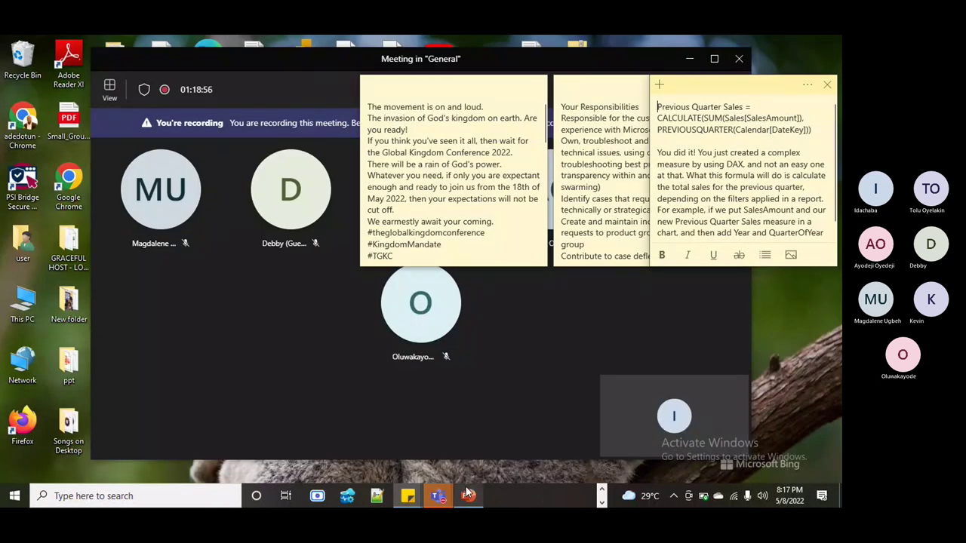
{"action": "mouse_move", "coordinate": [467, 480]}
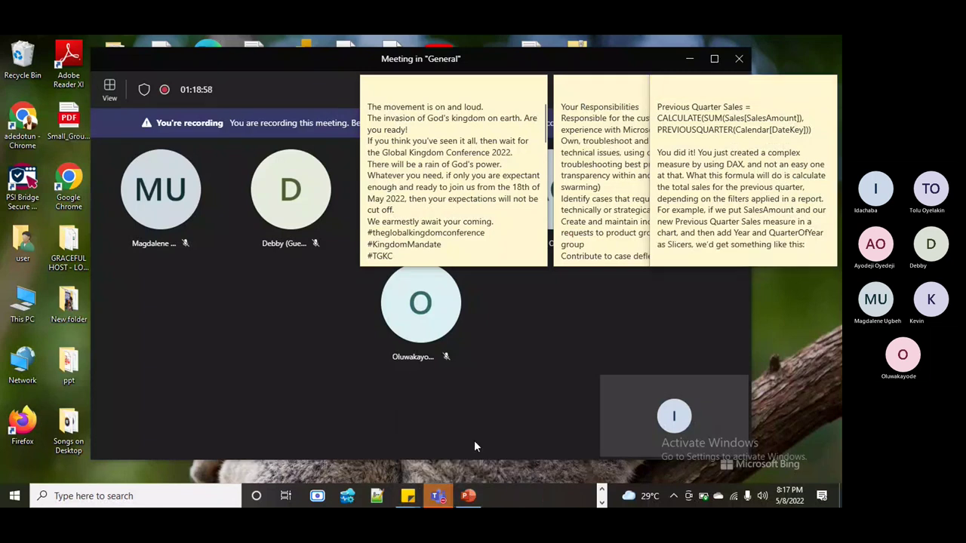
{"action": "key", "text": "alt+Tab"}
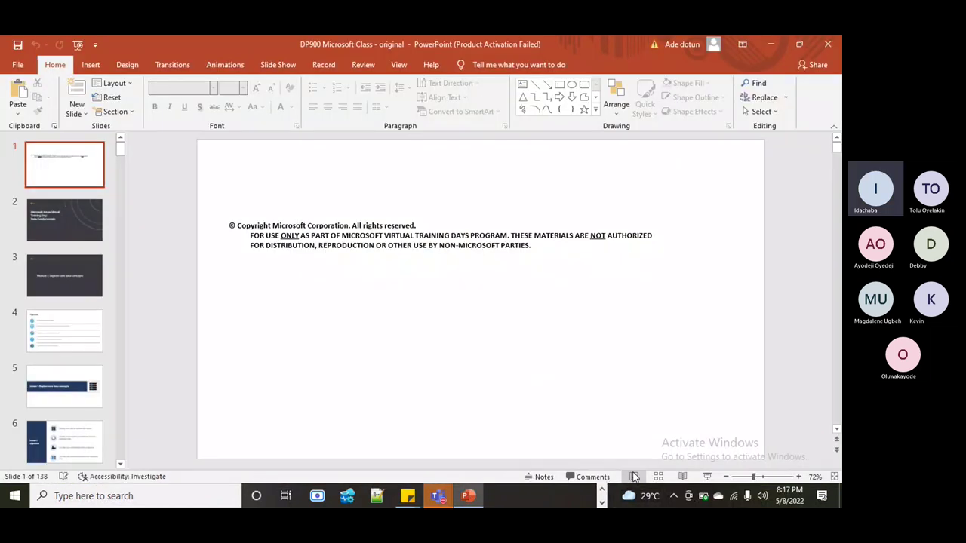
- Run the DP900 deck as a slide show and move to the Agenda slide
{"action": "left_click", "coordinate": [707, 477]}
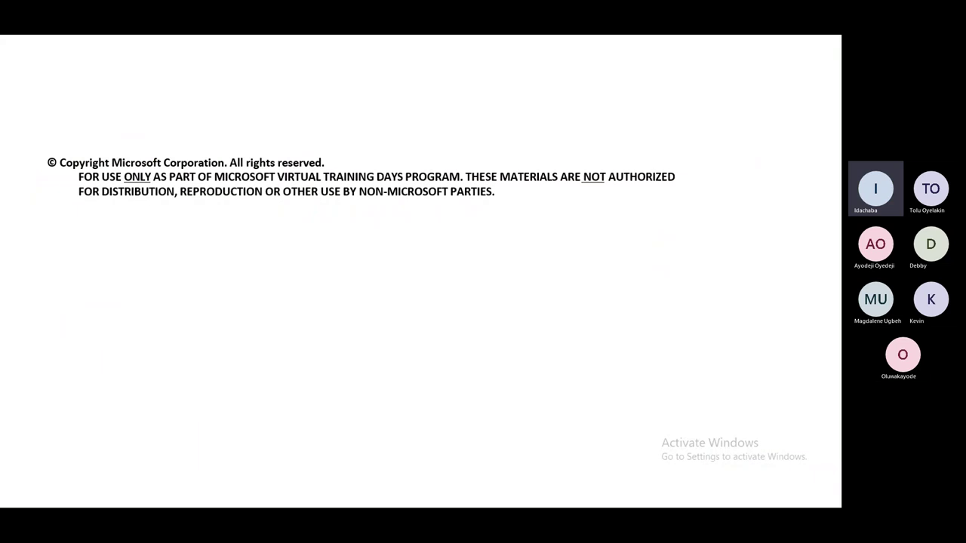
{"action": "key", "text": "space"}
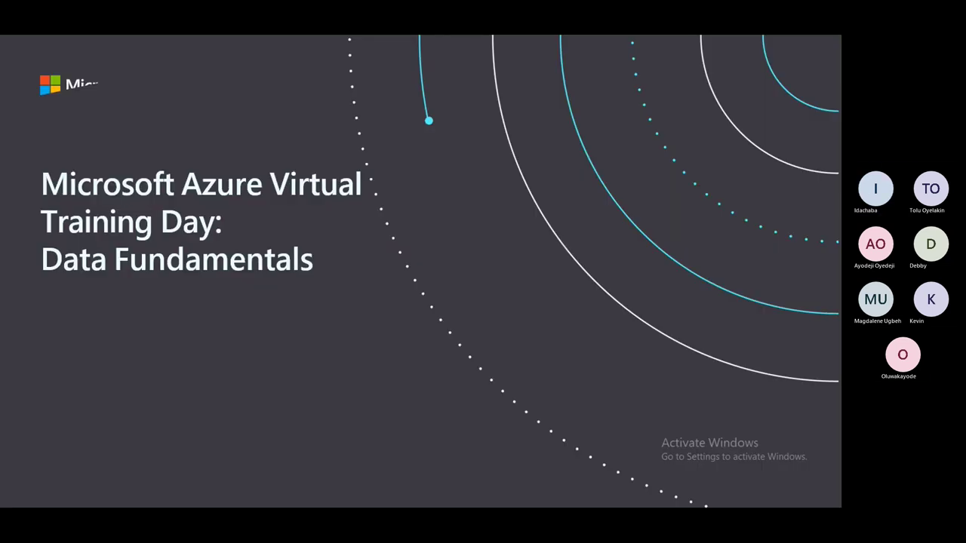
{"action": "key", "text": "space"}
{"action": "key", "text": "space"}
{"action": "key", "text": "space"}
{"action": "key", "text": "Left"}
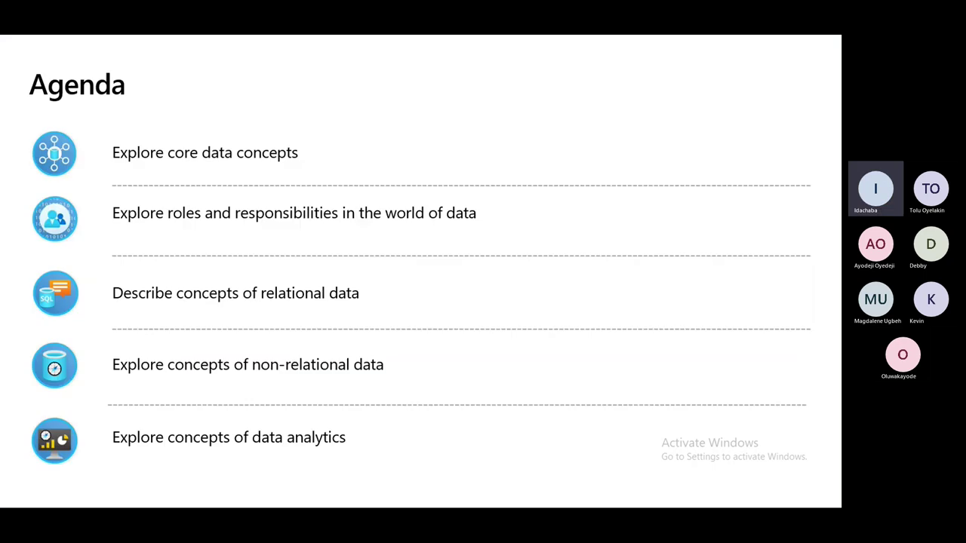
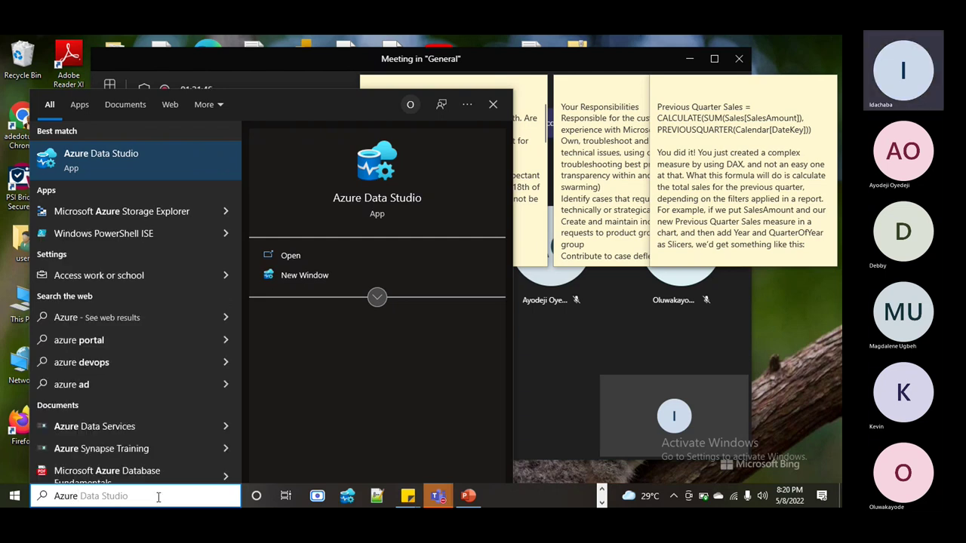
- Launch Azure Data Studio from the Start search results, then minimize its loading window
{"action": "left_click", "coordinate": [369, 207]}
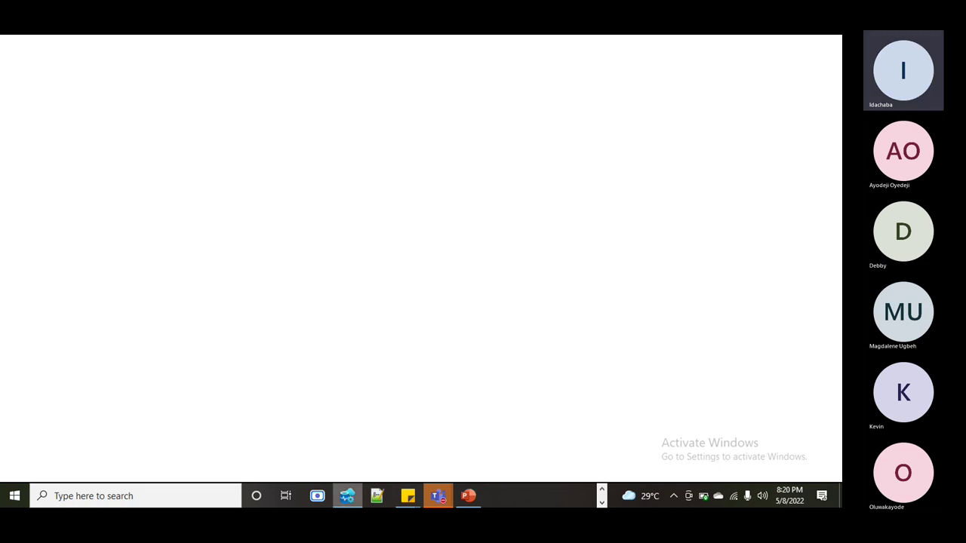
{"action": "left_click", "coordinate": [348, 496]}
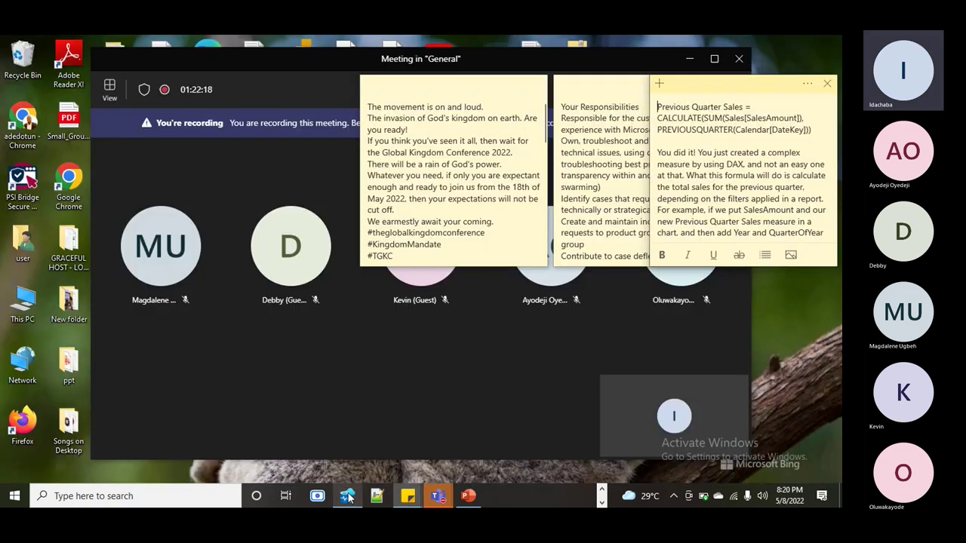
- Bring the Azure Data Studio window back from the taskbar to its Welcome page
{"action": "left_click", "coordinate": [348, 495]}
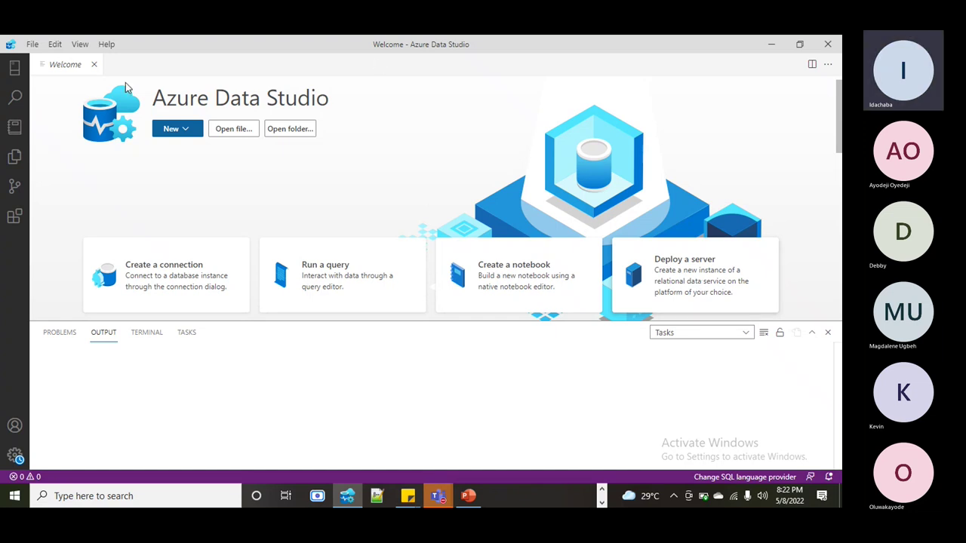
- Expand DESKTOP-V532AUF\SQLEXPRESS under SERVERS to connect, then collapse SERVERS and expand AZURE
{"action": "left_click", "coordinate": [14, 67]}
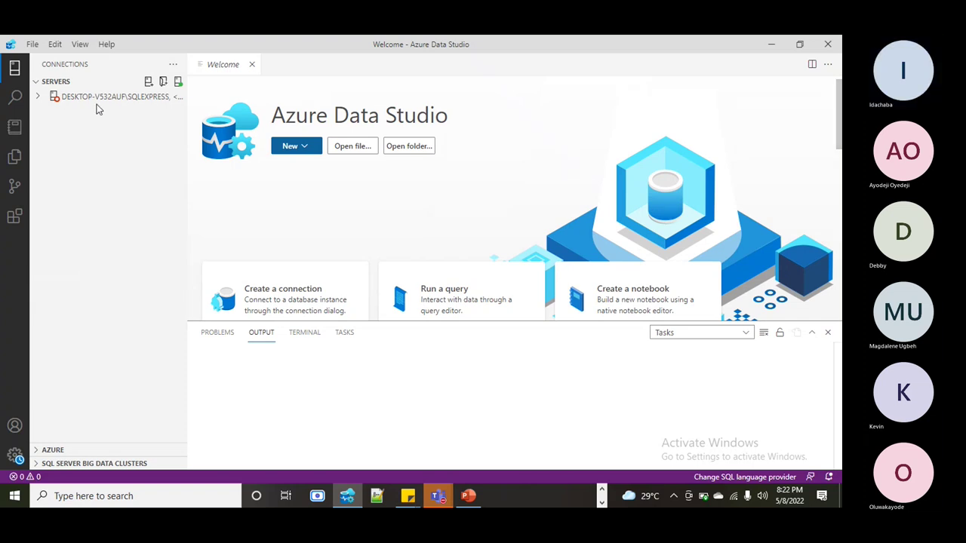
{"action": "left_click", "coordinate": [39, 98]}
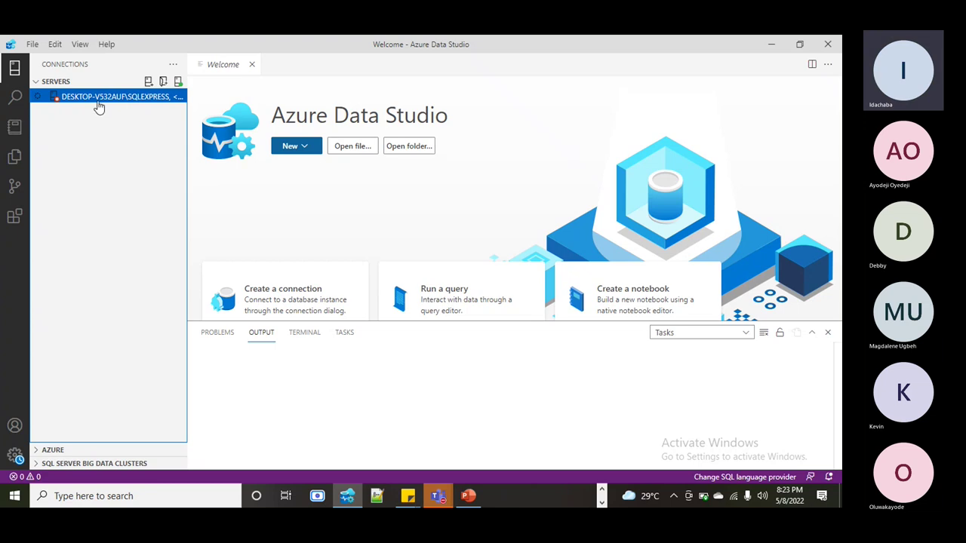
{"action": "left_click", "coordinate": [36, 84]}
{"action": "left_click", "coordinate": [36, 83]}
{"action": "left_click", "coordinate": [36, 97]}
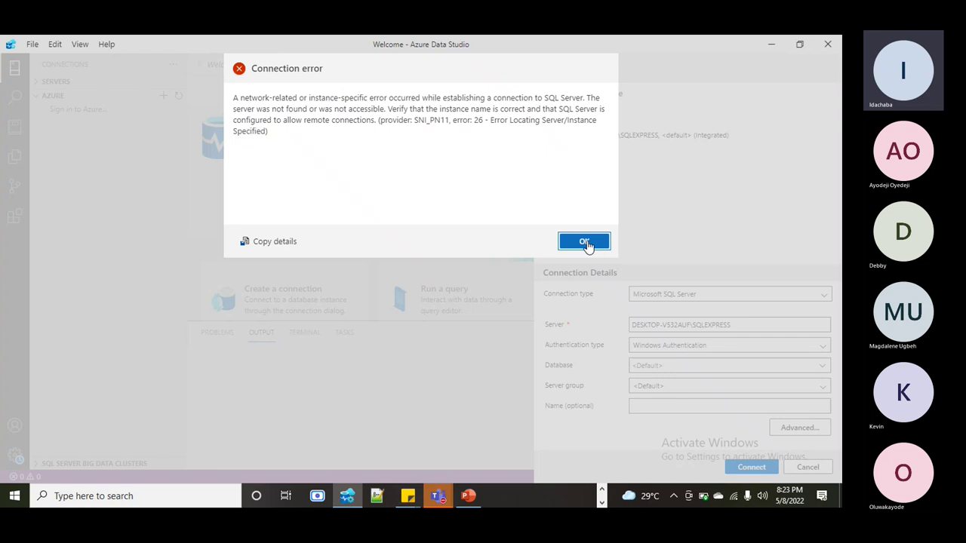
- Dismiss the error and load the saved SQLEXPRESS connection with Windows Authentication
{"action": "left_click", "coordinate": [583, 241]}
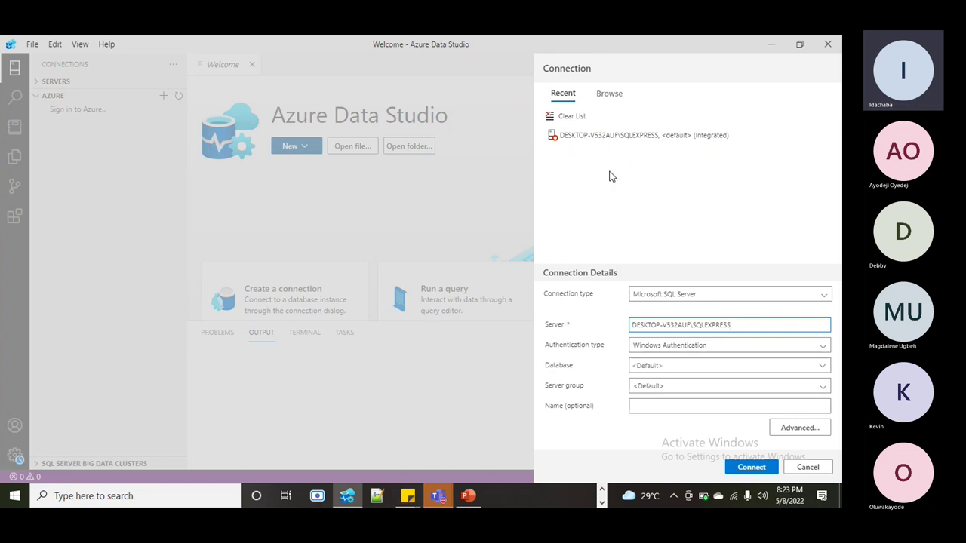
{"action": "left_click", "coordinate": [553, 137]}
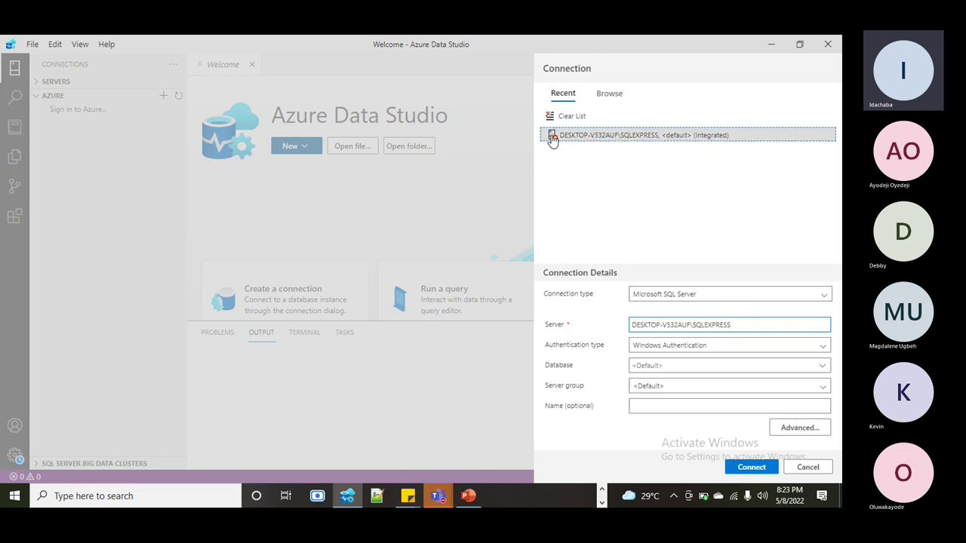
{"action": "left_click", "coordinate": [553, 138]}
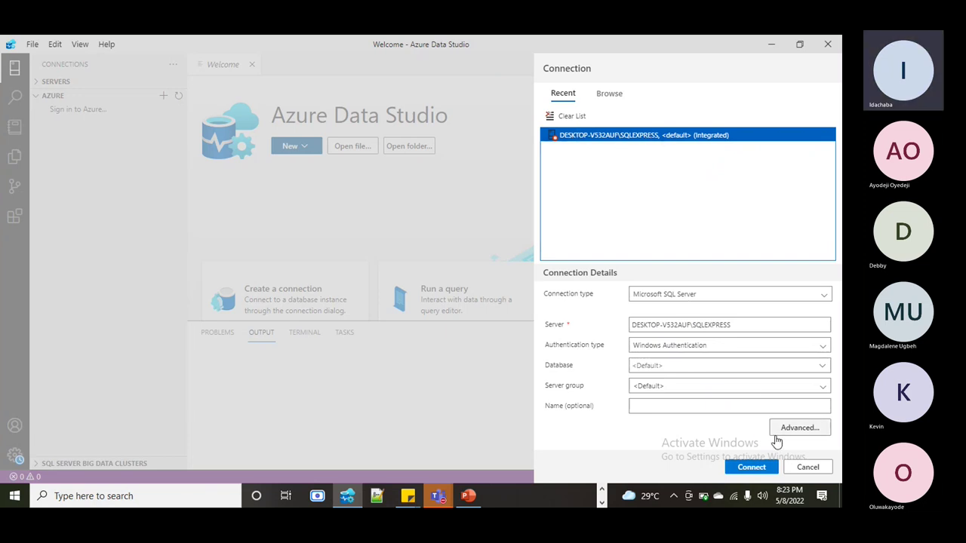
{"action": "left_click", "coordinate": [718, 349]}
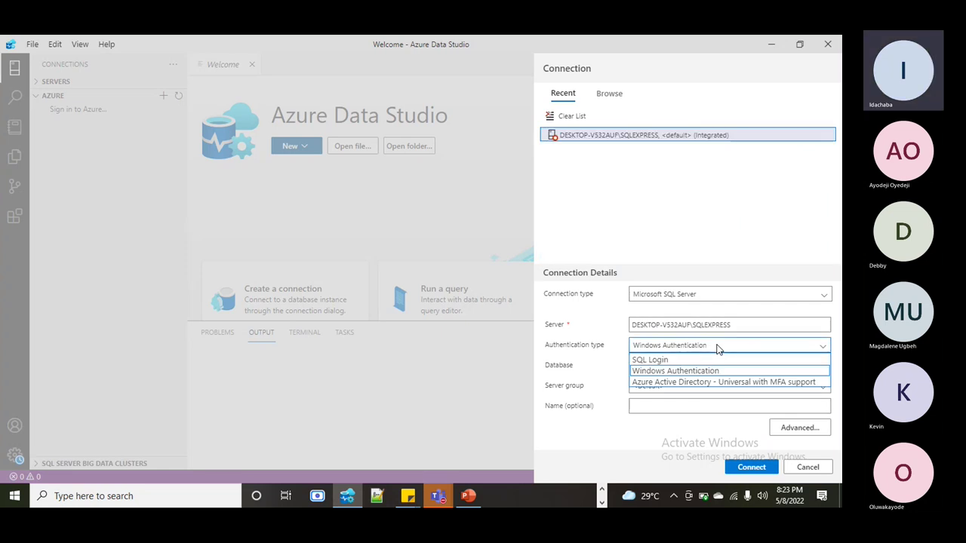
{"action": "left_click", "coordinate": [718, 347]}
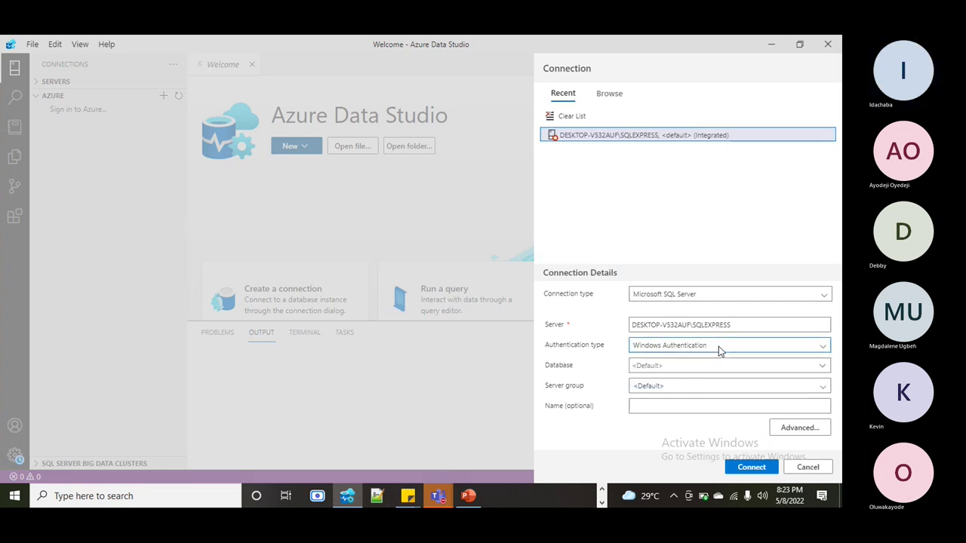
- Retry the connection, dismiss the repeated error 26, and request clearing the recent connections list
{"action": "left_click", "coordinate": [757, 468]}
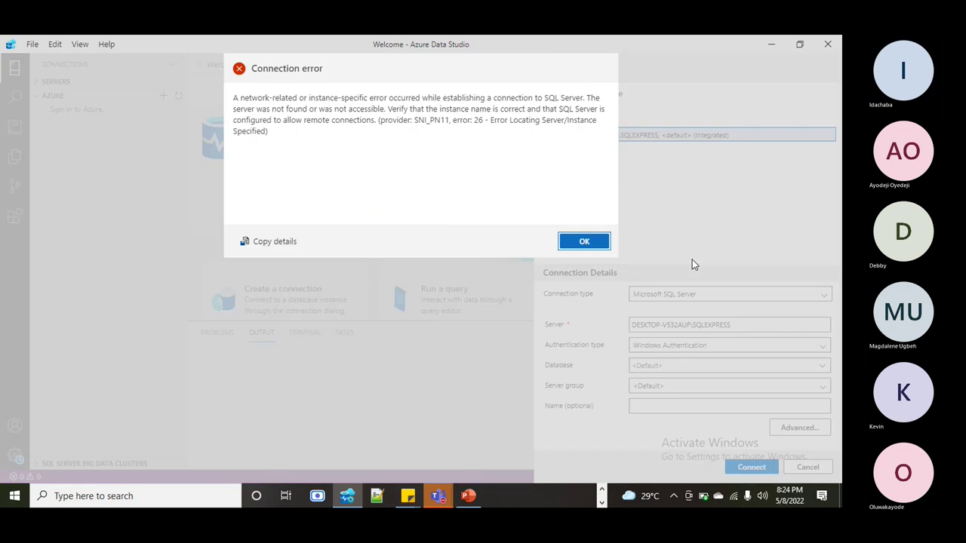
{"action": "left_click", "coordinate": [582, 241]}
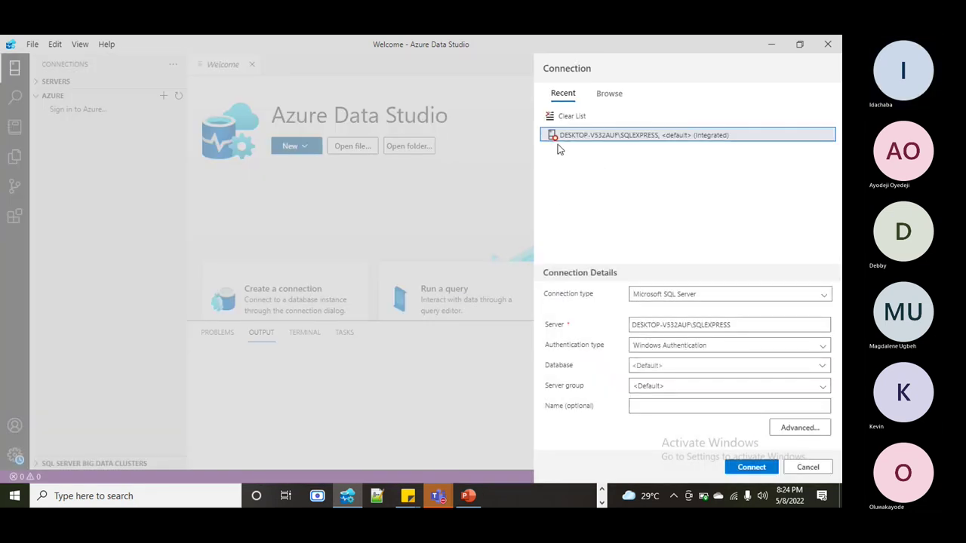
{"action": "left_click", "coordinate": [568, 117]}
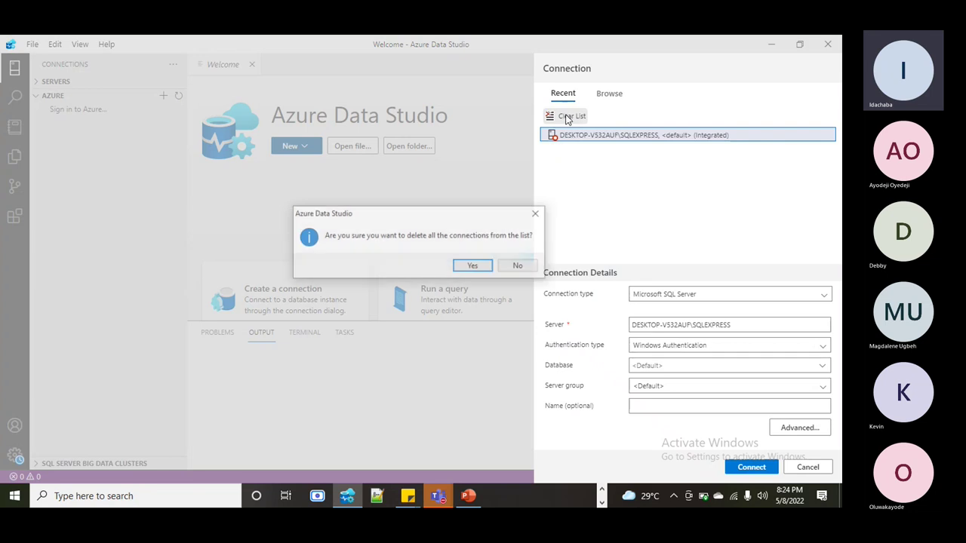
- Confirm deleting all recent connections, start a new SQLEXPRESS connection, and bring up Windows search
{"action": "left_click", "coordinate": [475, 264]}
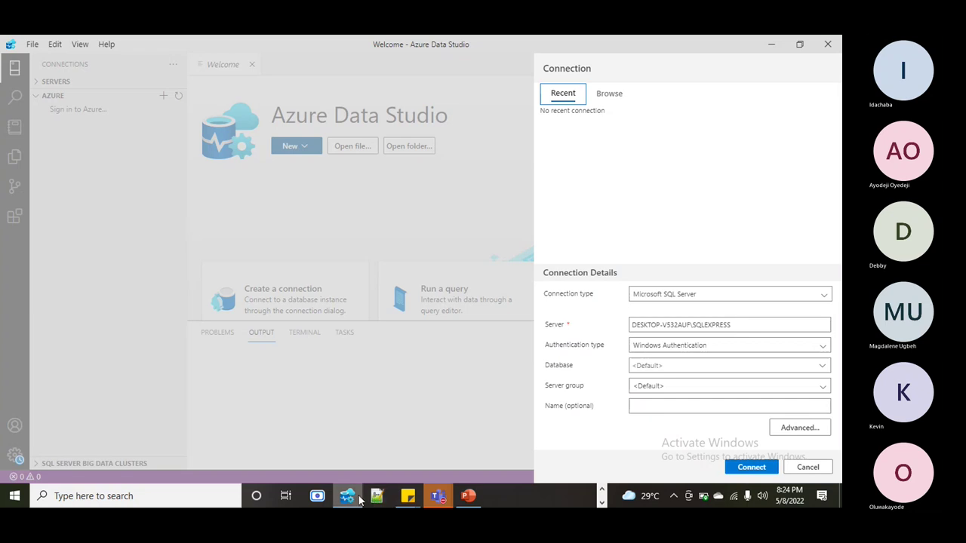
{"action": "mouse_move", "coordinate": [351, 498]}
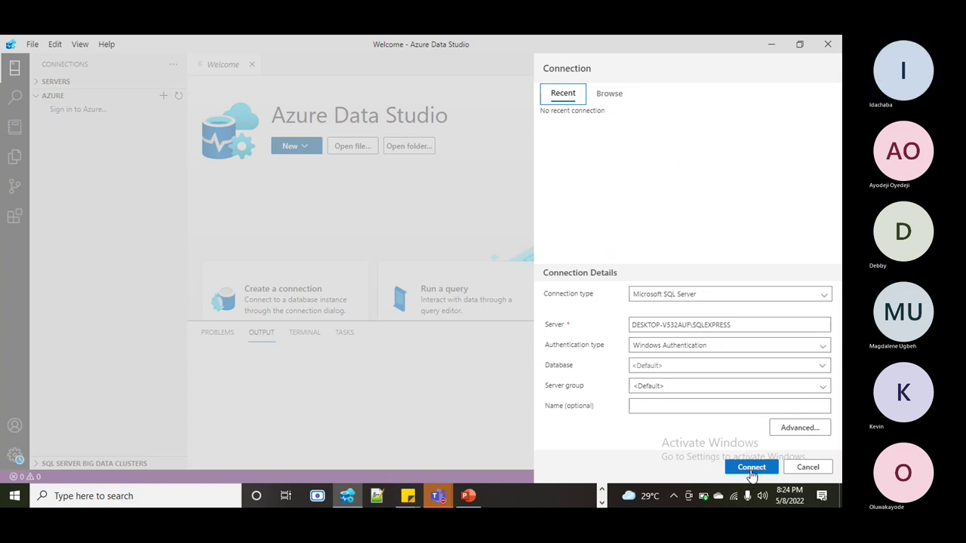
{"action": "left_click", "coordinate": [751, 467]}
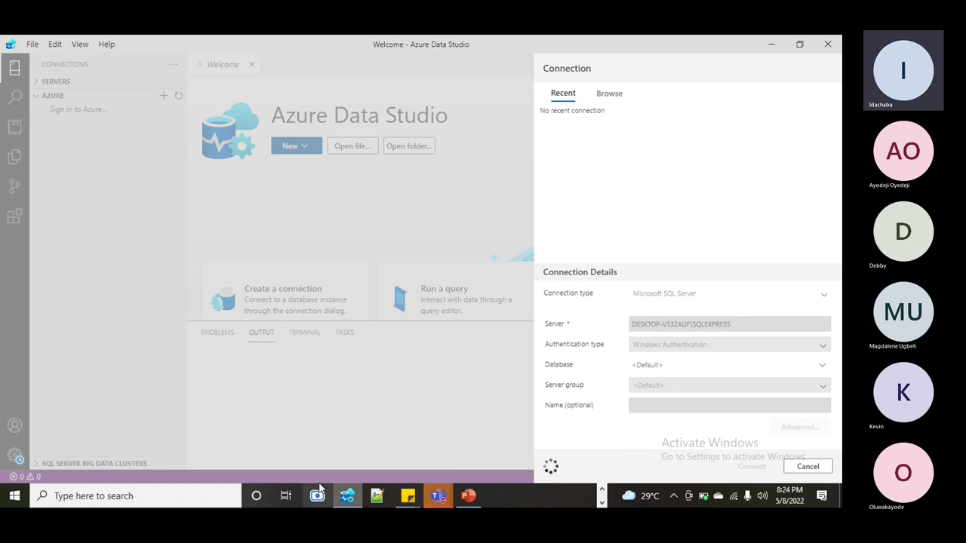
{"action": "left_click", "coordinate": [158, 494]}
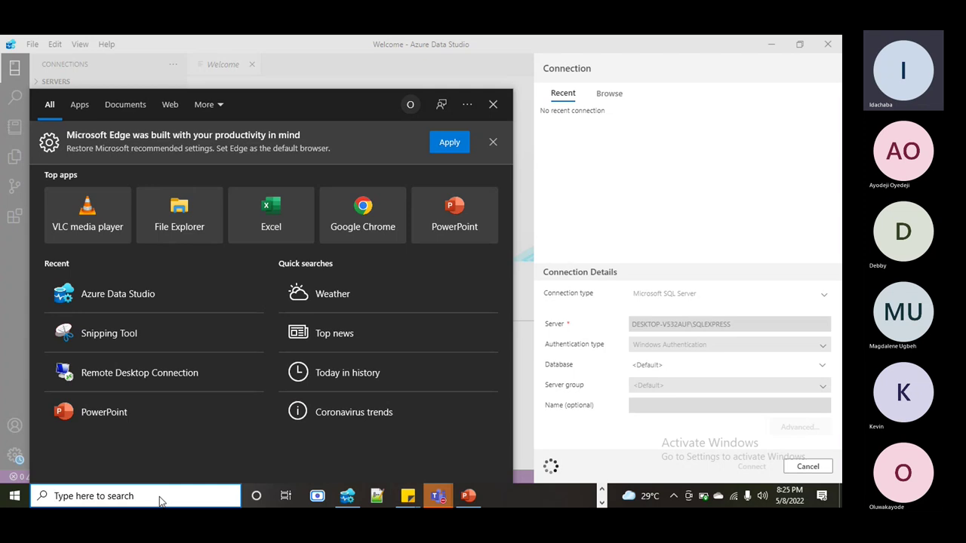
- Search for 'sql', clear it, and browse the Start menu app list instead
{"action": "type", "text": "s"}
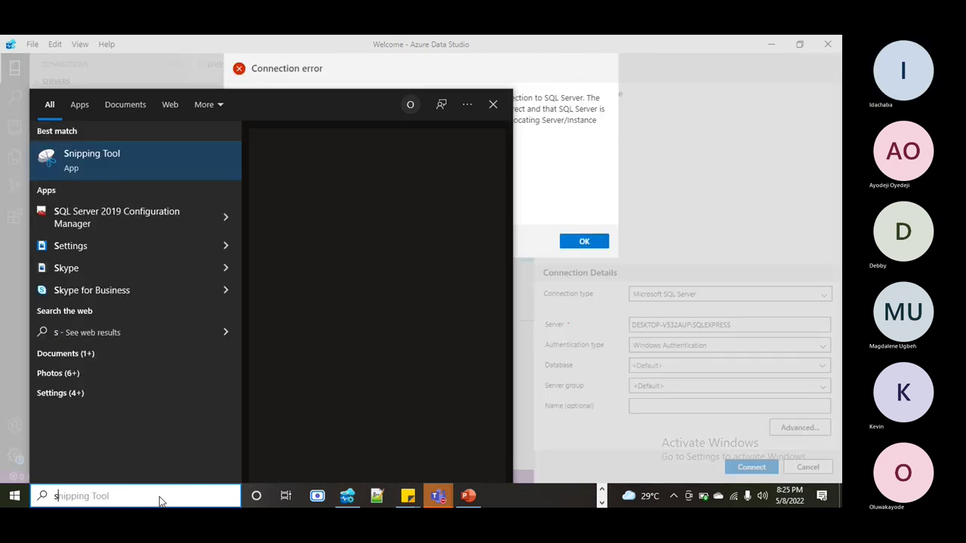
{"action": "type", "text": "ql"}
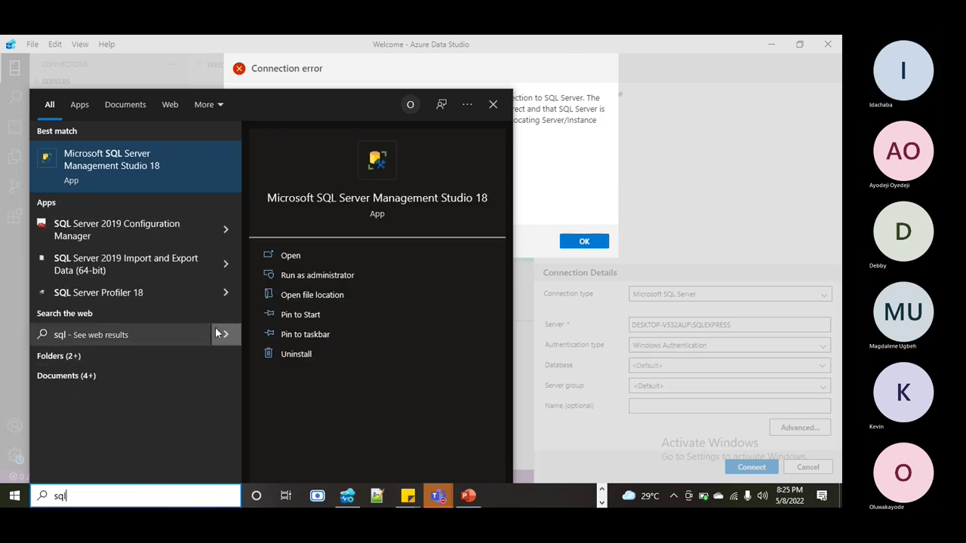
{"action": "key", "text": "BackSpace"}
{"action": "key", "text": "BackSpace"}
{"action": "key", "text": "BackSpace"}
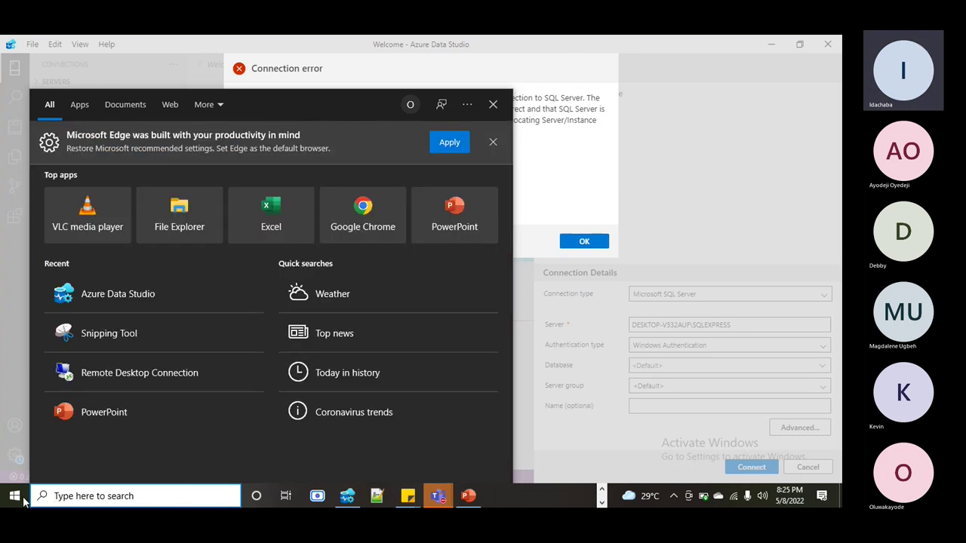
{"action": "left_click", "coordinate": [15, 496]}
{"action": "left_click", "coordinate": [15, 496]}
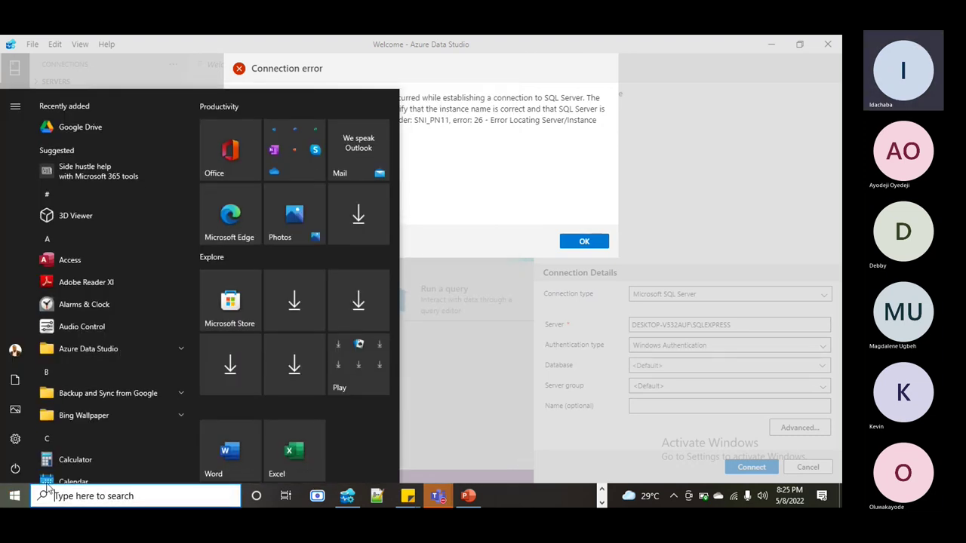
{"action": "scroll", "coordinate": [129, 407], "scroll_direction": "down", "scroll_amount": 5}
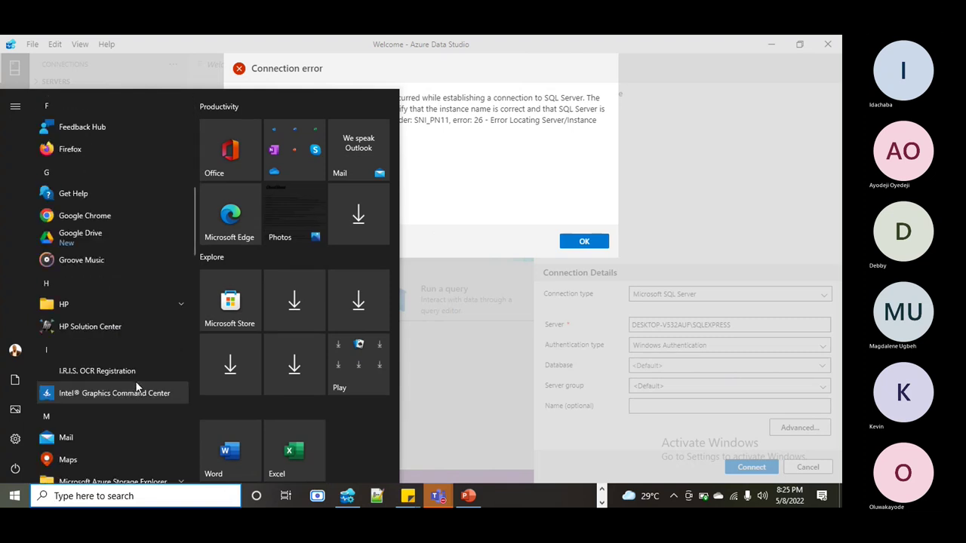
{"action": "left_click_drag", "start_coordinate": [193, 220], "coordinate": [191, 256]}
{"action": "scroll", "coordinate": [190, 257], "scroll_direction": "down", "scroll_amount": 4}
{"action": "scroll", "coordinate": [142, 290], "scroll_direction": "up", "scroll_amount": 2}
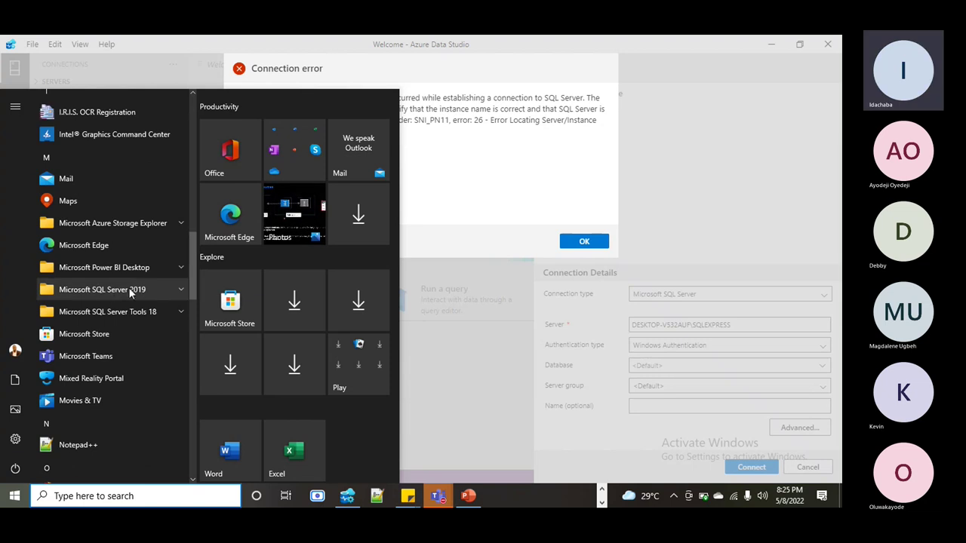
- Launch SQL Server 2019 Configuration Manager from the Microsoft SQL Server 2019 group and dismiss the connection error
{"action": "left_click", "coordinate": [178, 288]}
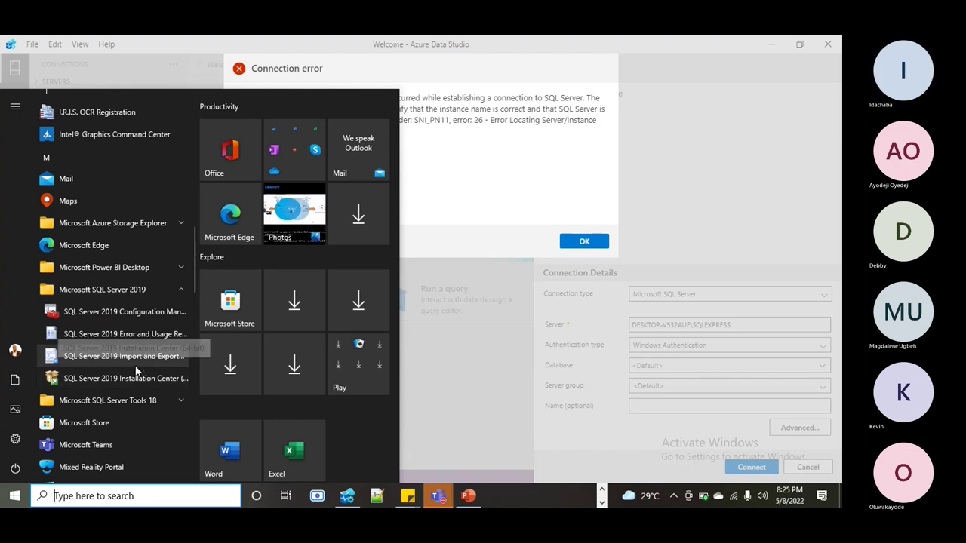
{"action": "left_click", "coordinate": [135, 315]}
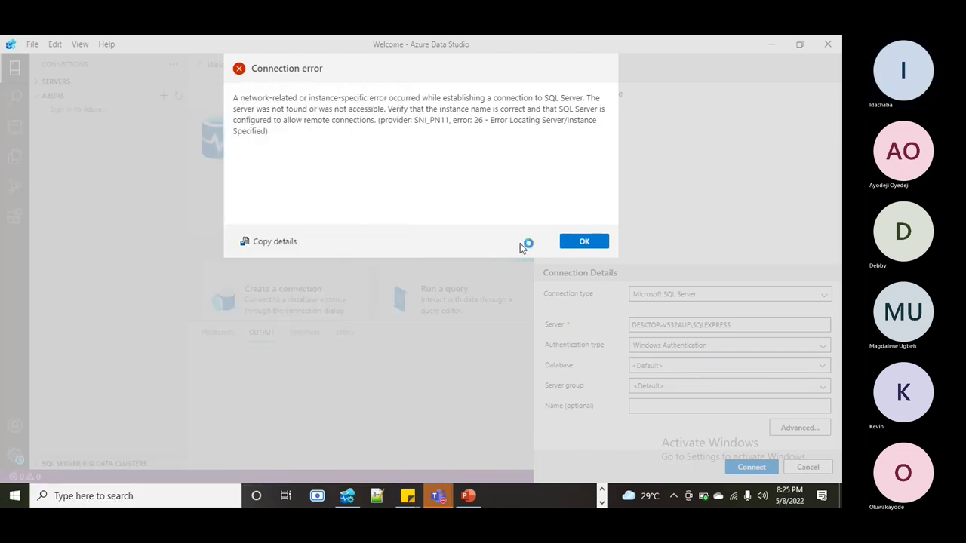
{"action": "left_click", "coordinate": [584, 242]}
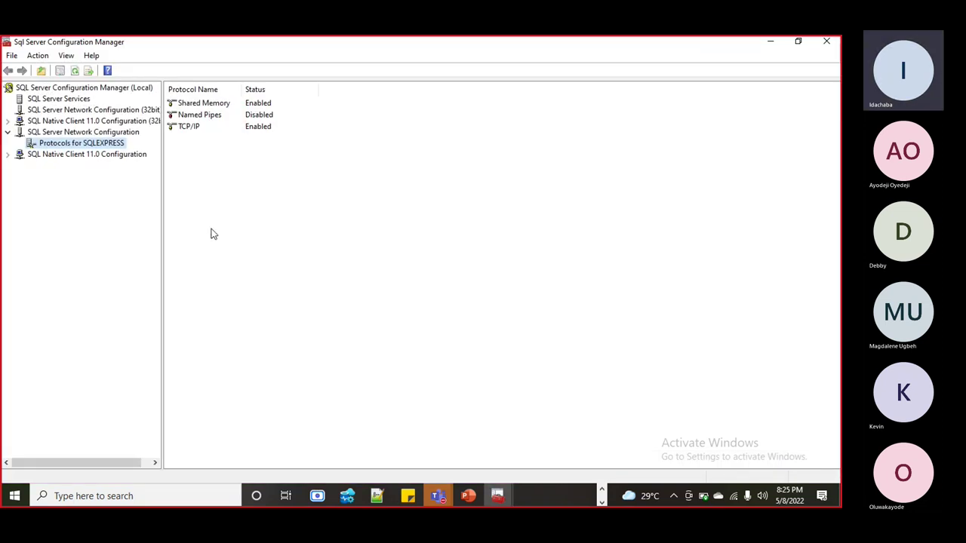
- List SQL Server Services, widening the Name, Start Mode and Log On As columns and tree pane
{"action": "left_click", "coordinate": [55, 103]}
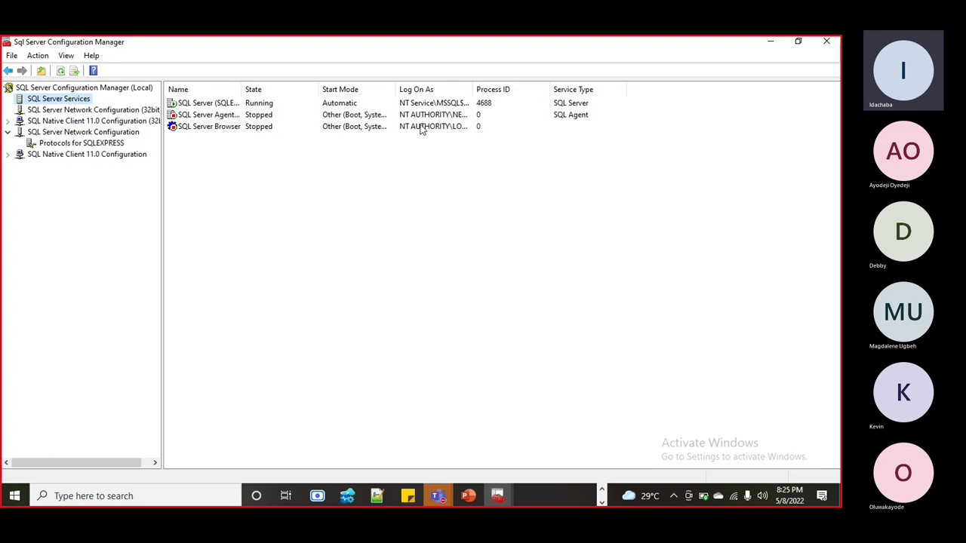
{"action": "left_click_drag", "start_coordinate": [473, 92], "coordinate": [546, 100]}
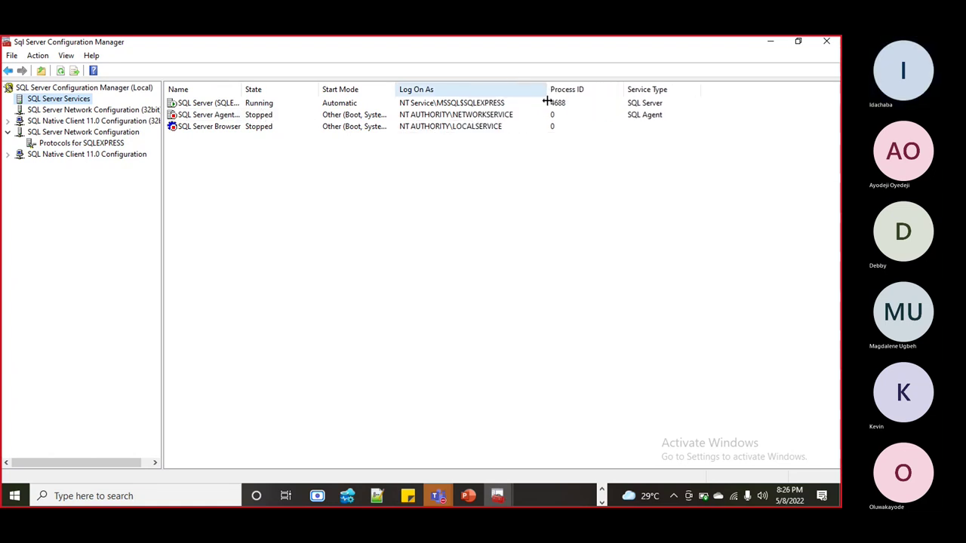
{"action": "left_click", "coordinate": [511, 104]}
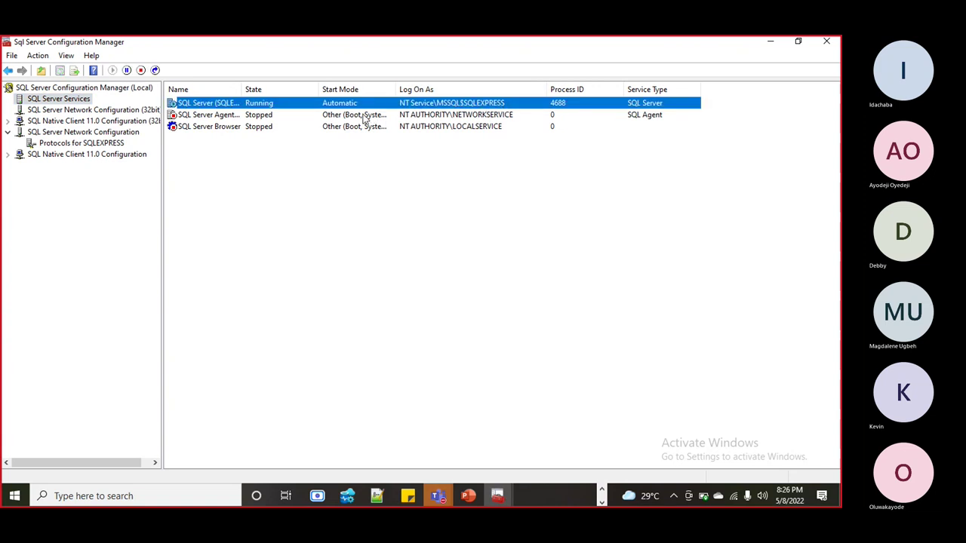
{"action": "left_click_drag", "start_coordinate": [394, 92], "coordinate": [476, 101]}
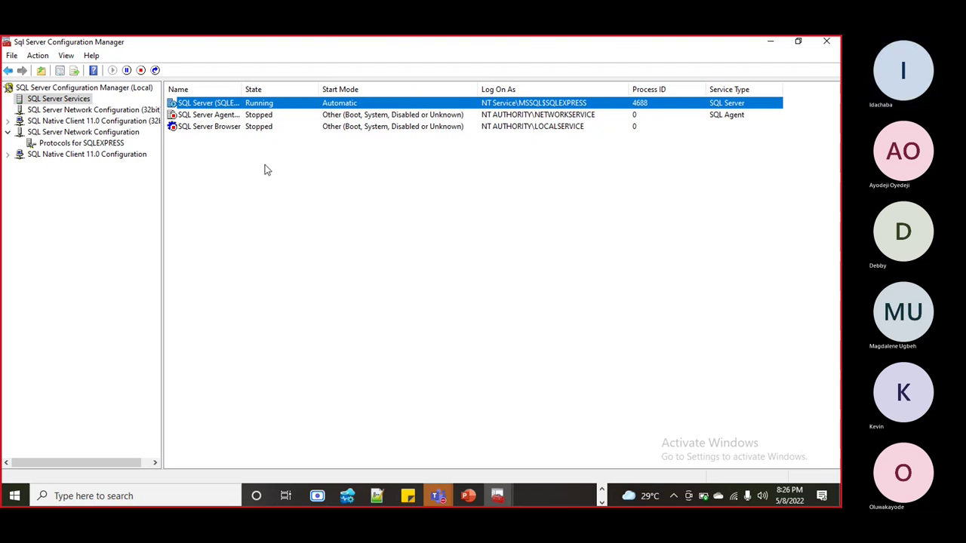
{"action": "left_click_drag", "start_coordinate": [163, 147], "coordinate": [177, 148]}
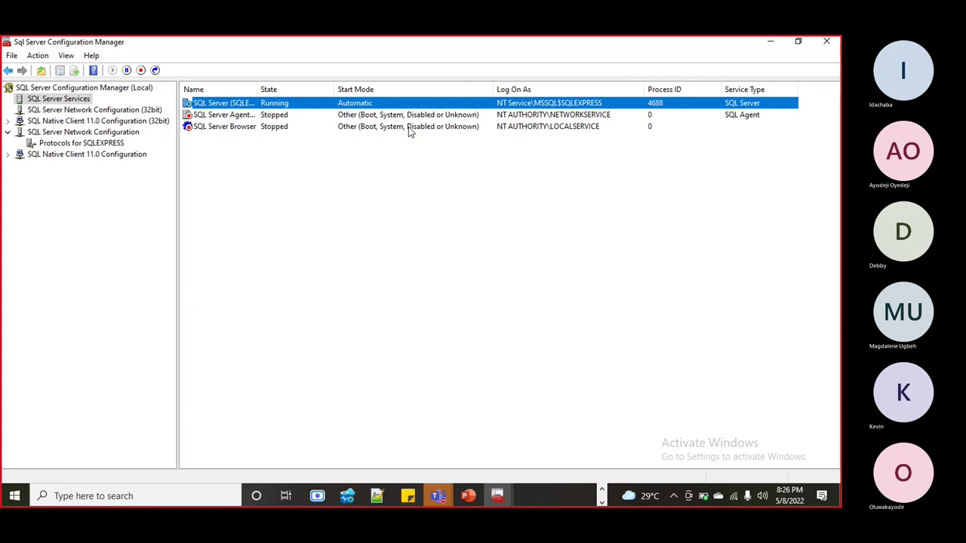
{"action": "left_click_drag", "start_coordinate": [257, 89], "coordinate": [309, 100]}
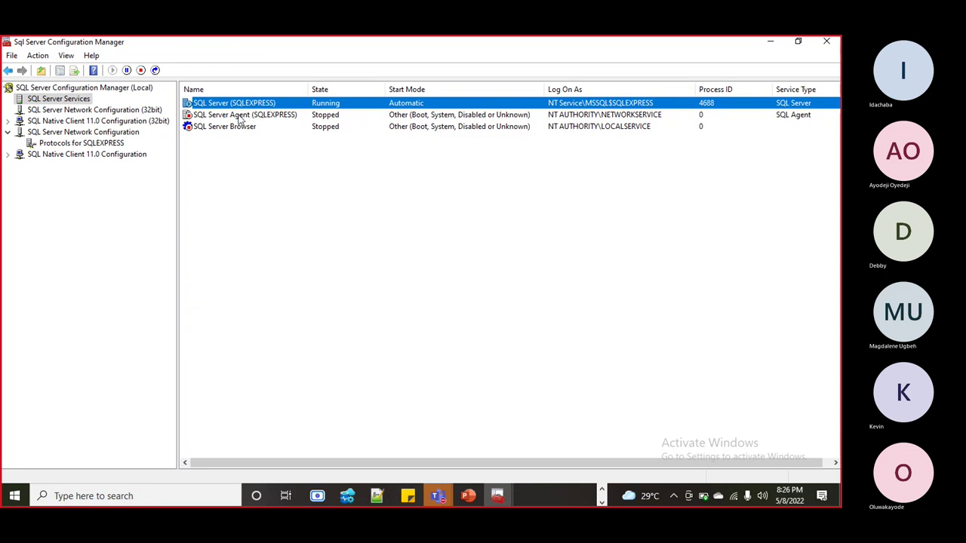
{"action": "left_click", "coordinate": [196, 147]}
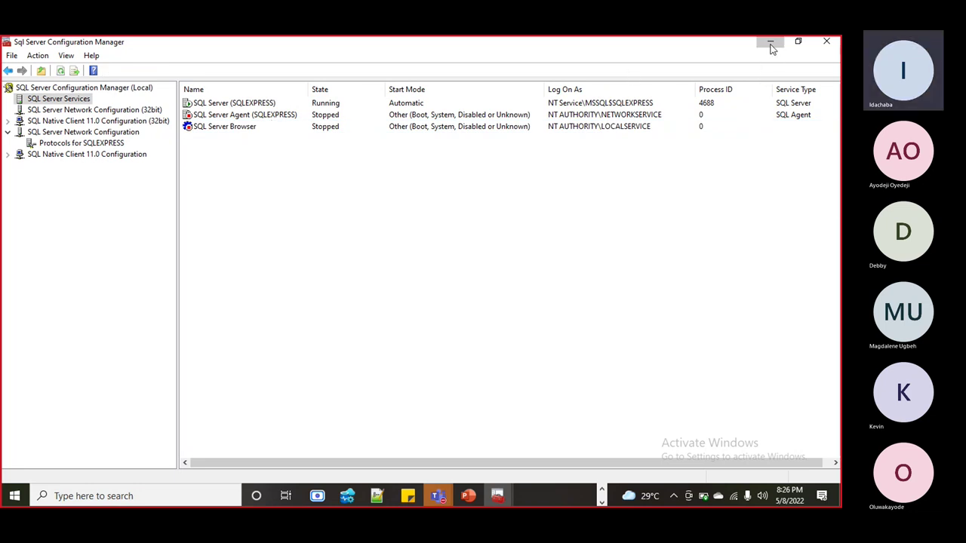
- Return to Azure Data Studio's Connection dialog, keeping Windows Authentication for the SQLEXPRESS server
{"action": "left_click", "coordinate": [770, 46]}
{"action": "left_click", "coordinate": [718, 325]}
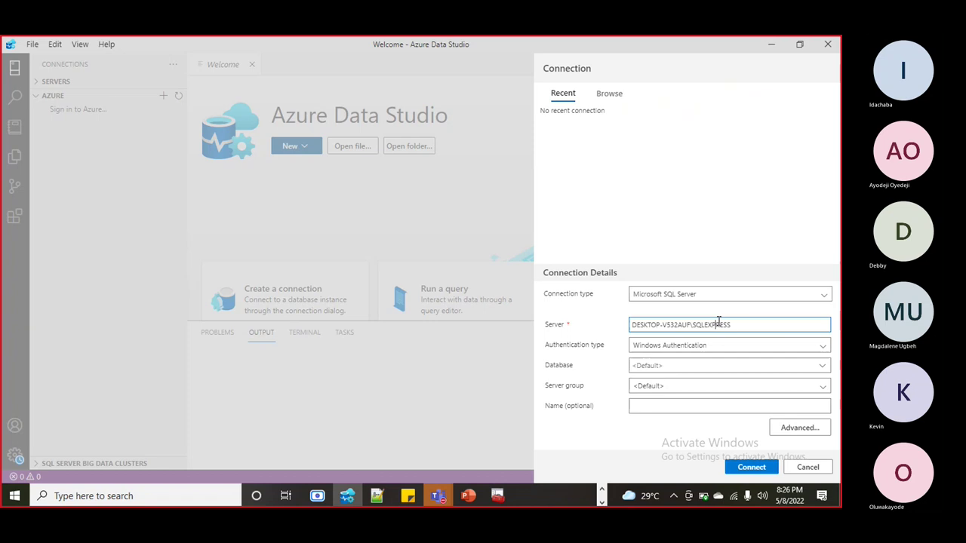
{"action": "left_click", "coordinate": [715, 345]}
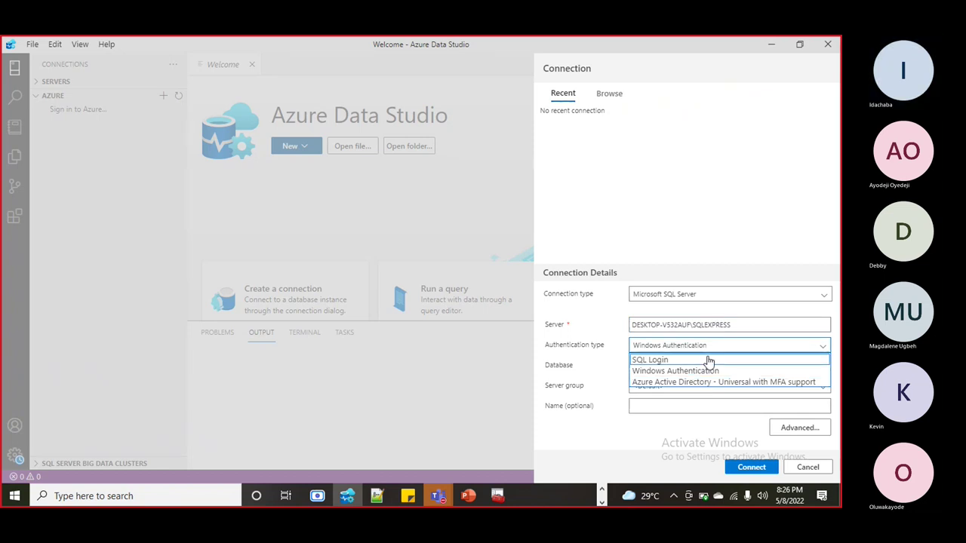
{"action": "left_click", "coordinate": [601, 503]}
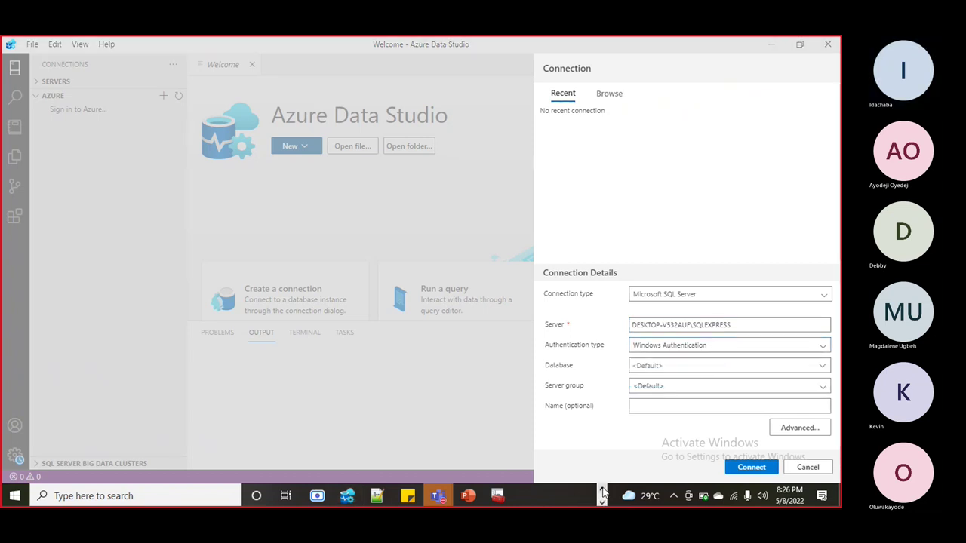
{"action": "left_click", "coordinate": [601, 490]}
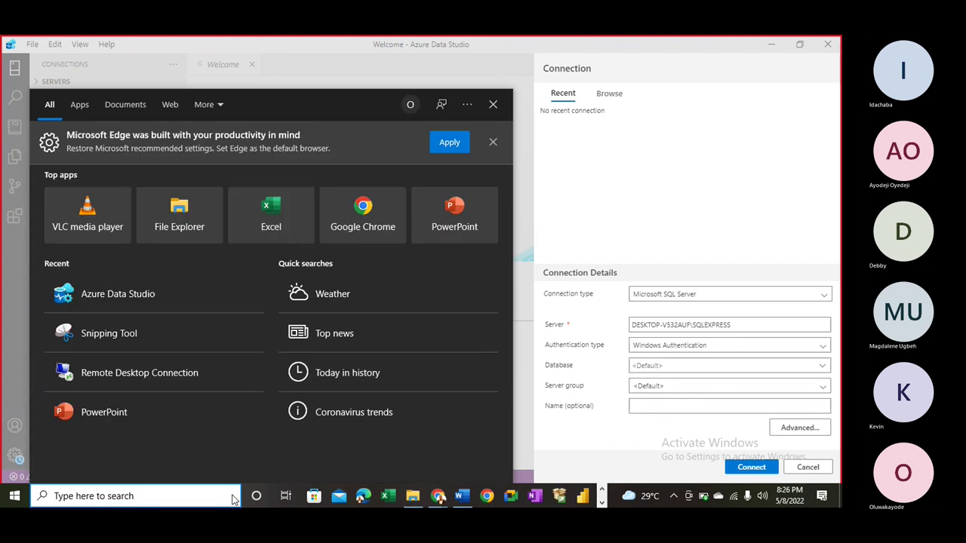
- Search for 'sql', then open the Desktop 'akin-' photos folder in File Explorer
{"action": "type", "text": "sql"}
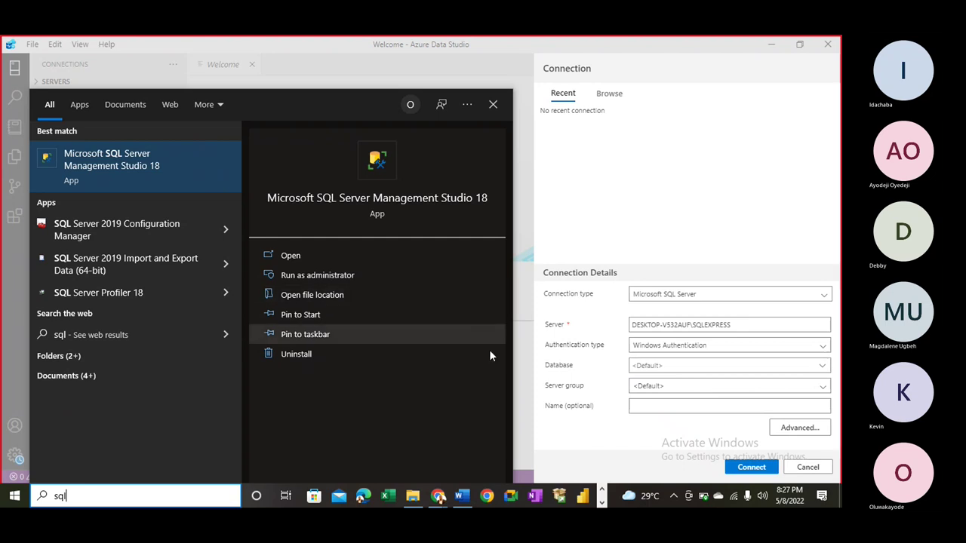
{"action": "left_click", "coordinate": [412, 496]}
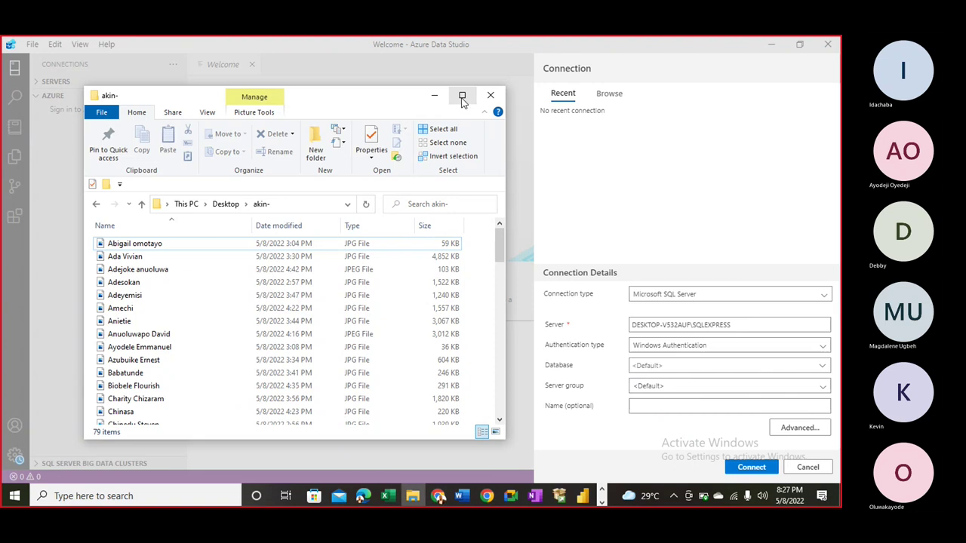
- Maximize File Explorer and delete all 79 image files from the 'akin-' folder
{"action": "left_click", "coordinate": [462, 95]}
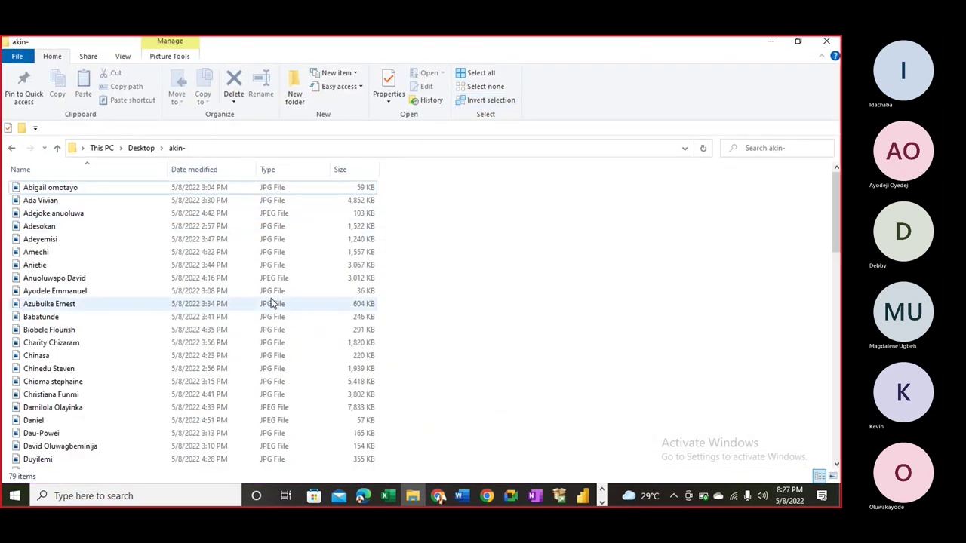
{"action": "key", "text": "ctrl+a"}
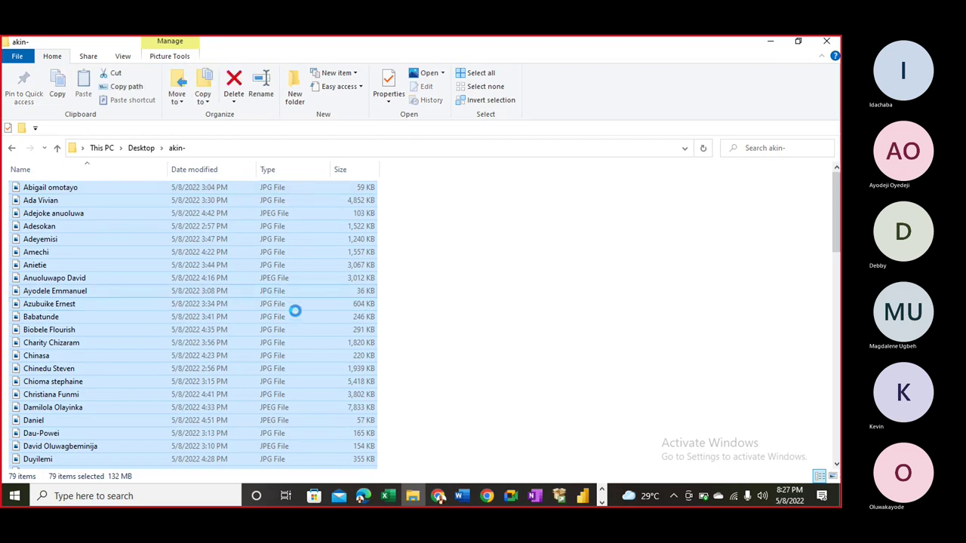
{"action": "key", "text": "shift+F10"}
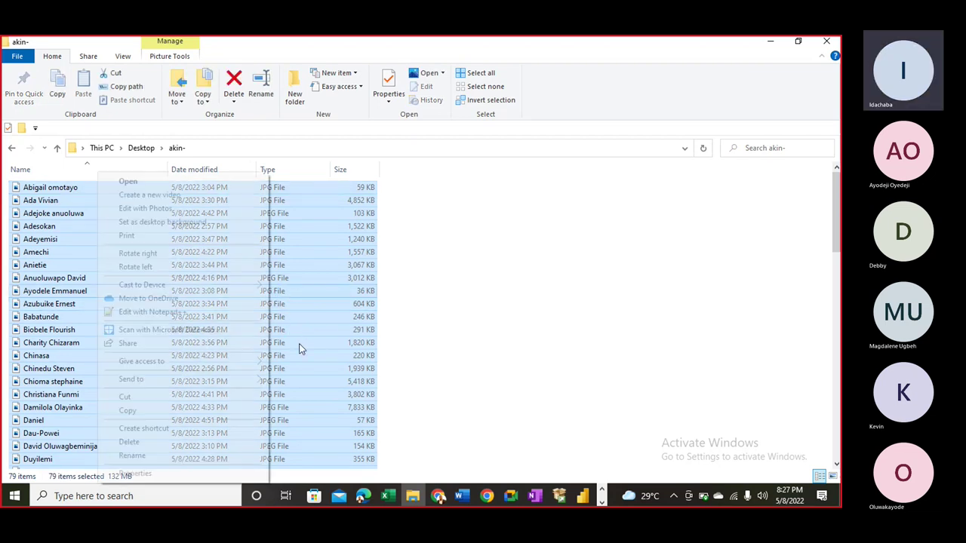
{"action": "left_click", "coordinate": [142, 445]}
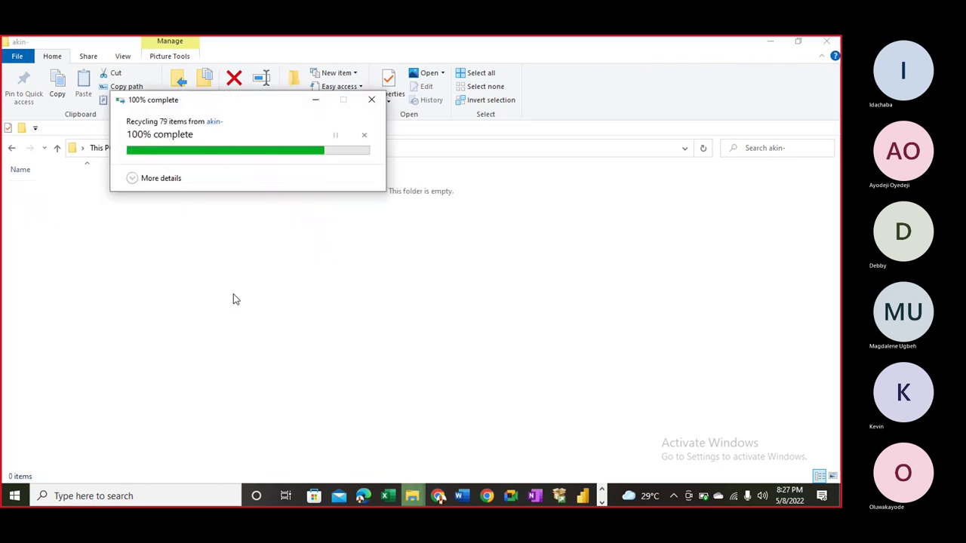
- Browse from This PC to C:\SQL2019\Express_ENU in File Explorer and start a Windows search
{"action": "left_click", "coordinate": [102, 147]}
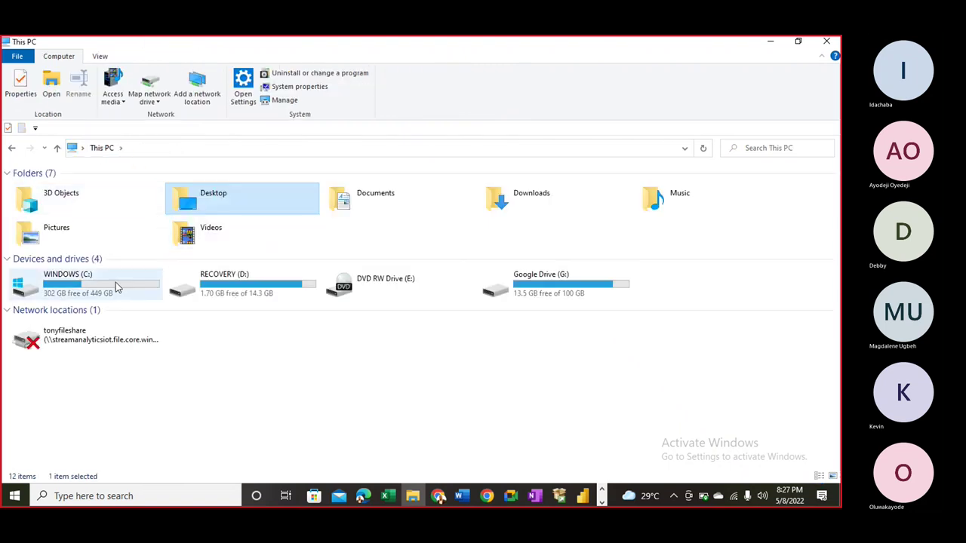
{"action": "double_click", "coordinate": [113, 287]}
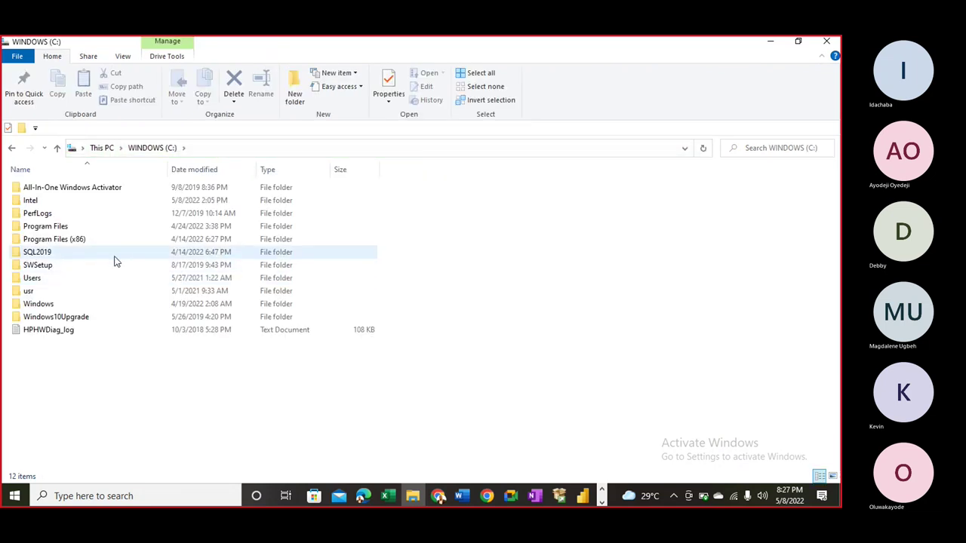
{"action": "double_click", "coordinate": [101, 252]}
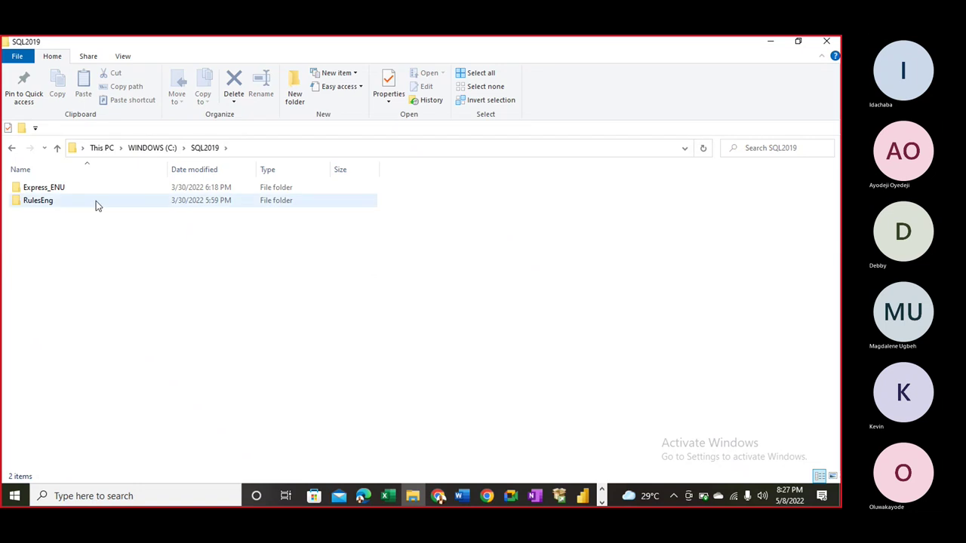
{"action": "left_click", "coordinate": [96, 189]}
{"action": "double_click", "coordinate": [95, 189]}
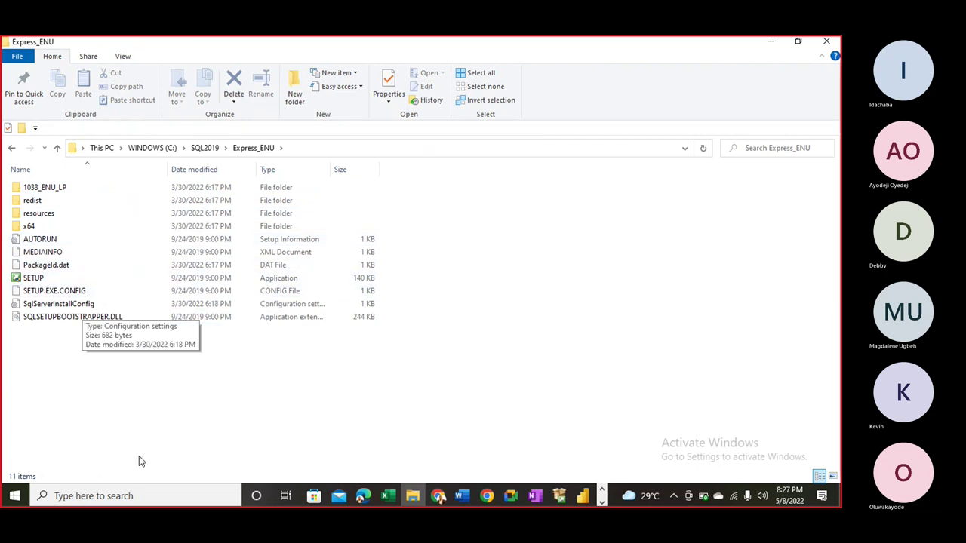
{"action": "left_click", "coordinate": [136, 497]}
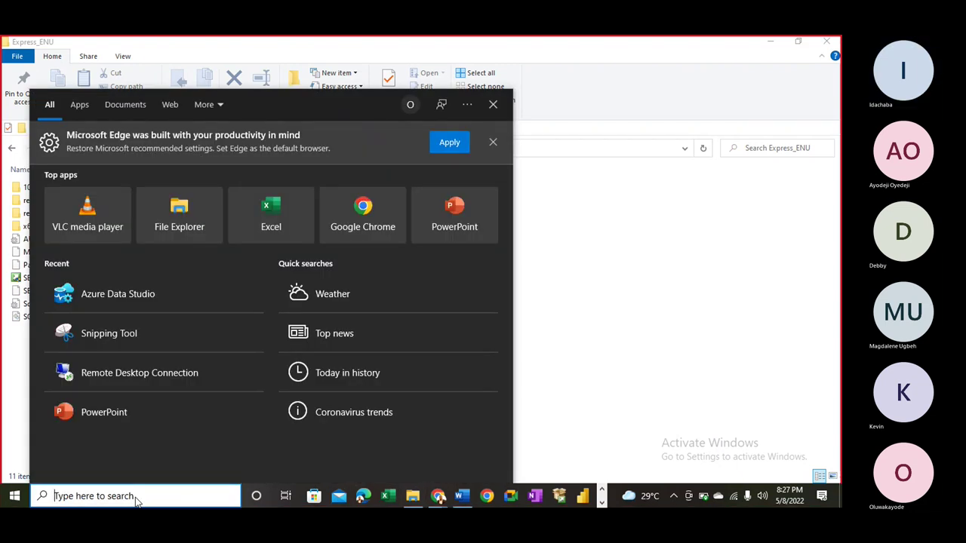
- Search Windows for 'sql' to check the installed SQL Server apps, then close the results
{"action": "type", "text": "sql"}
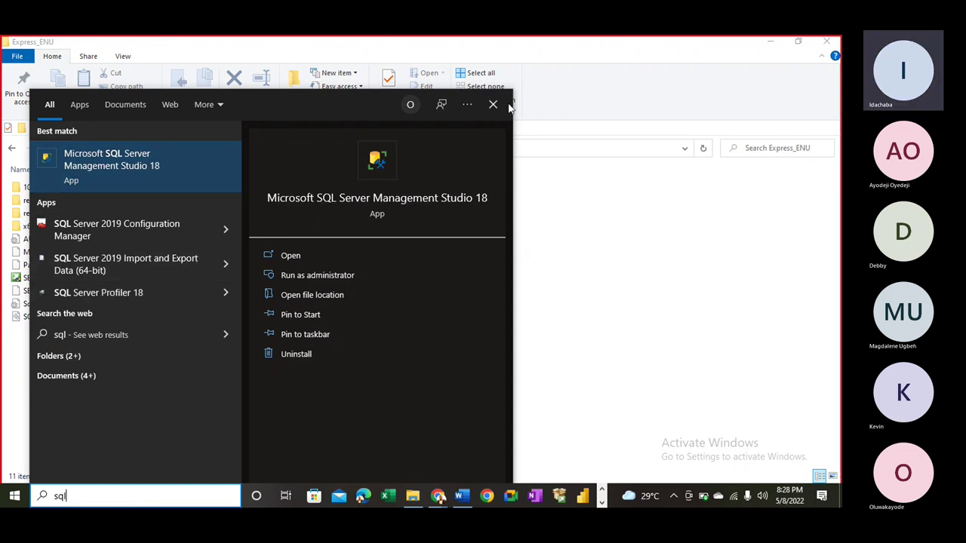
{"action": "left_click", "coordinate": [587, 272]}
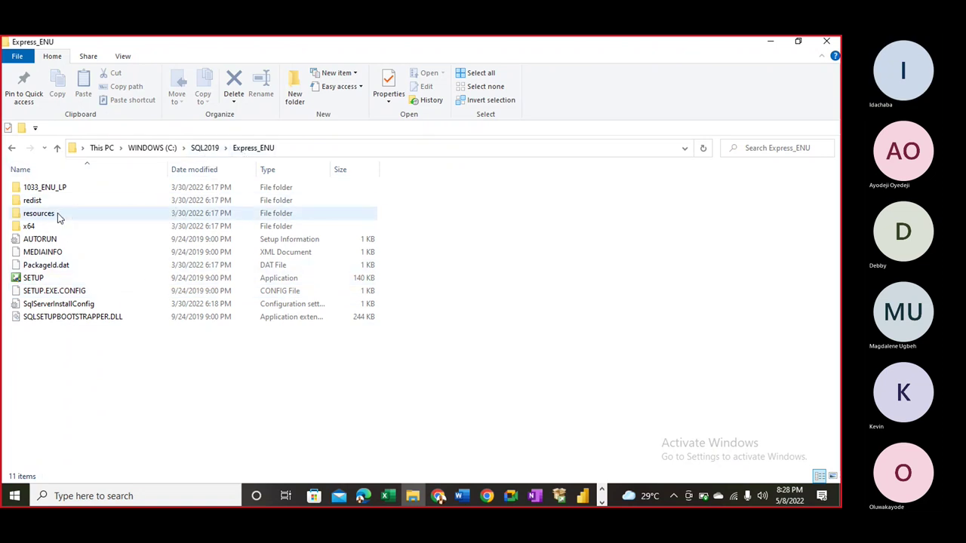
- Go back up to C:\SQL2019 and open the 8-item RulesEng folder
{"action": "left_click", "coordinate": [202, 149]}
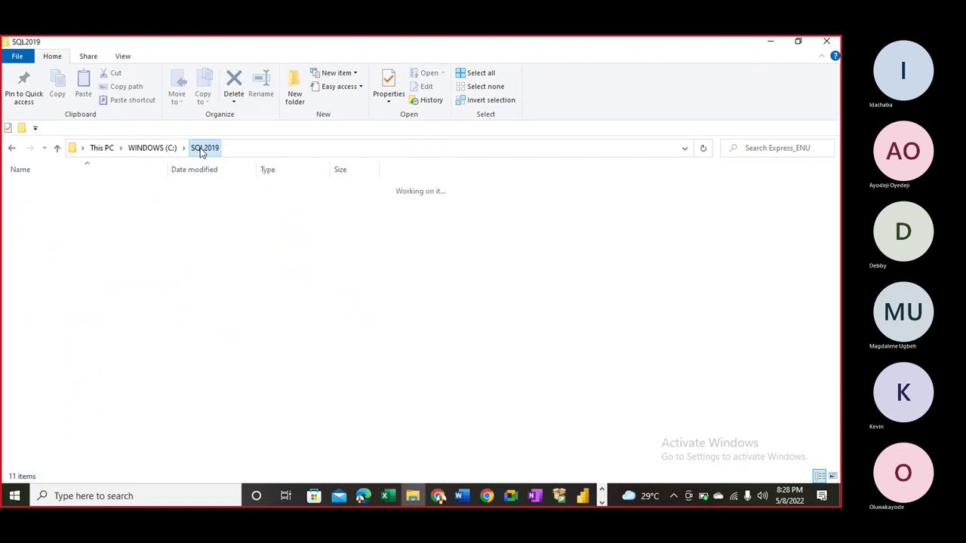
{"action": "double_click", "coordinate": [115, 201]}
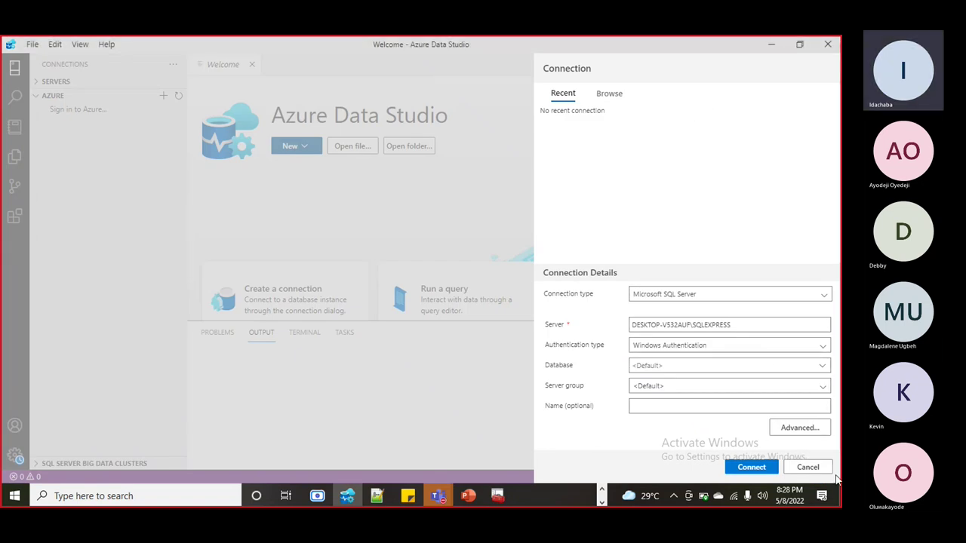
- Cancel the SQLEXPRESS connection, close Azure Data Studio, and dismiss SQL Server Configuration Manager
{"action": "left_click", "coordinate": [806, 467]}
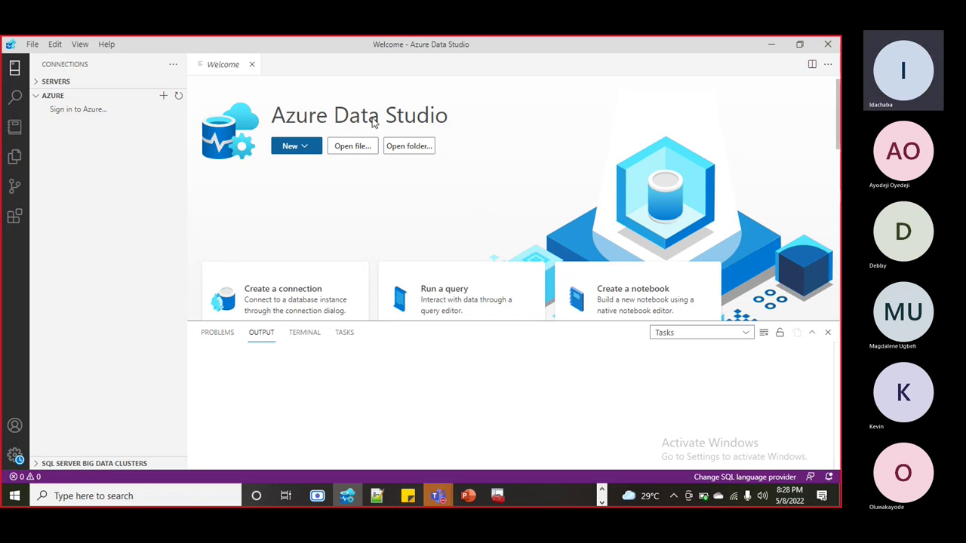
{"action": "left_click", "coordinate": [828, 45]}
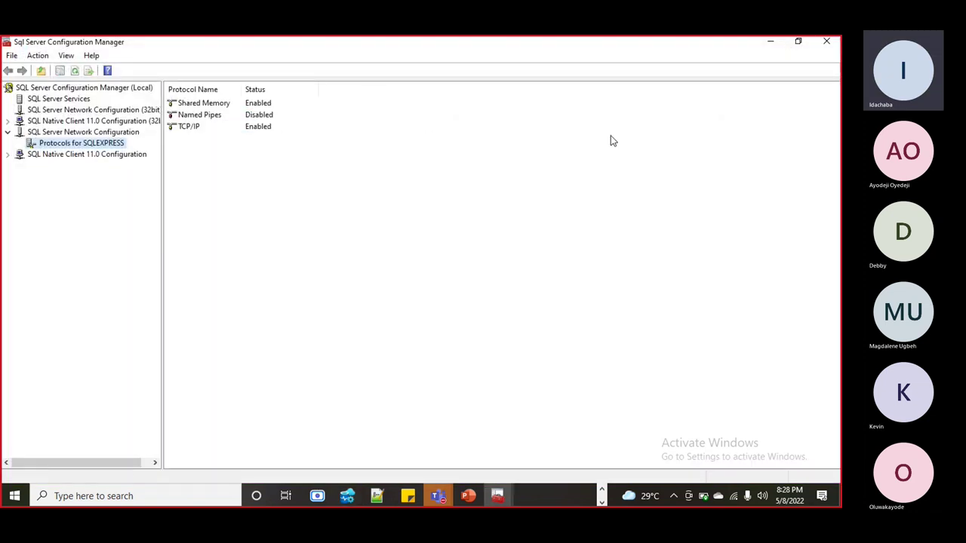
{"action": "left_click", "coordinate": [827, 43]}
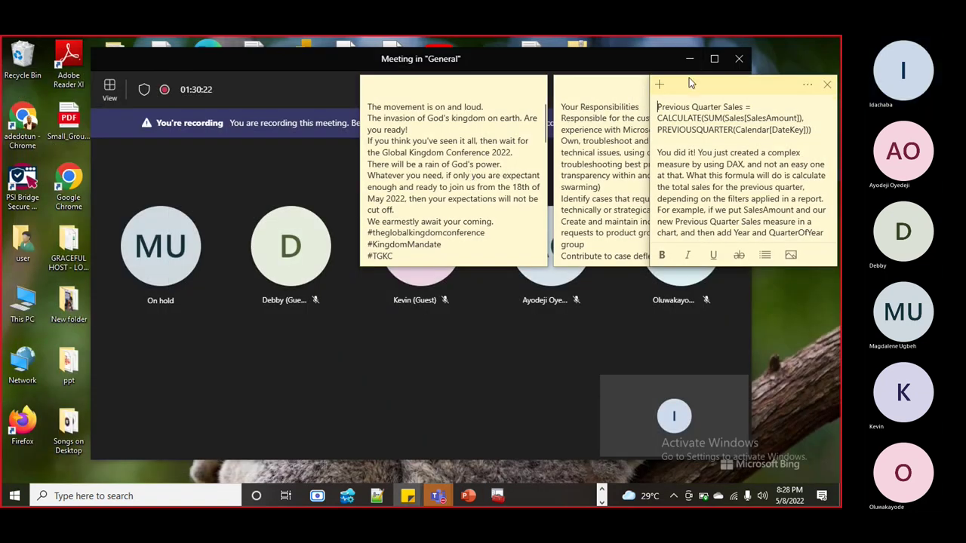
- Shrink the Teams meeting to its compact window, close Configuration Manager, and reveal PowerPoint's taskbar icon
{"action": "left_click", "coordinate": [627, 56]}
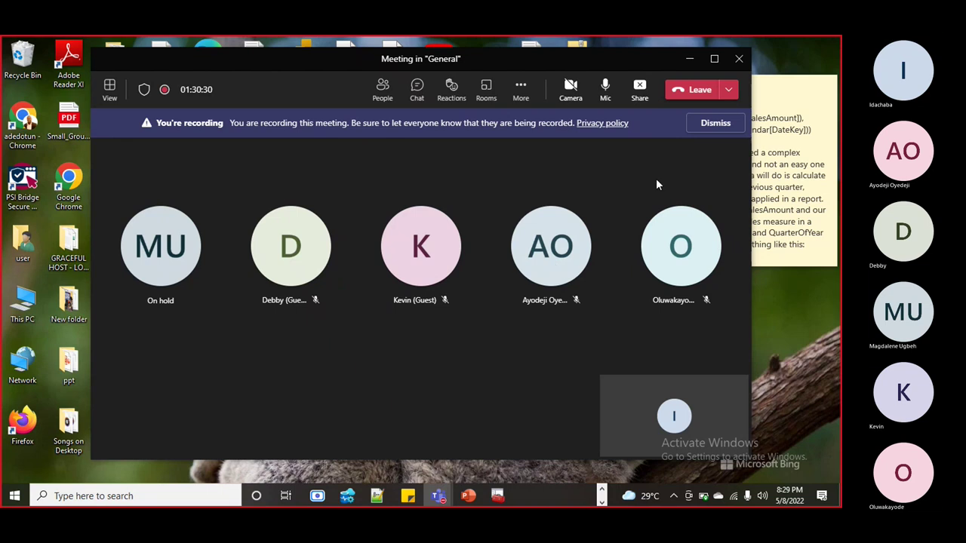
{"action": "left_click", "coordinate": [688, 59]}
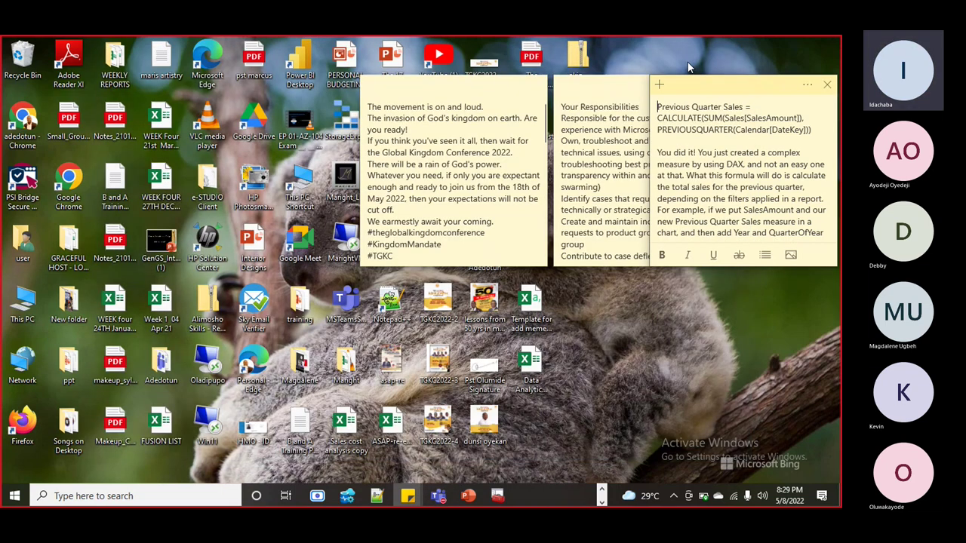
{"action": "mouse_move", "coordinate": [499, 488]}
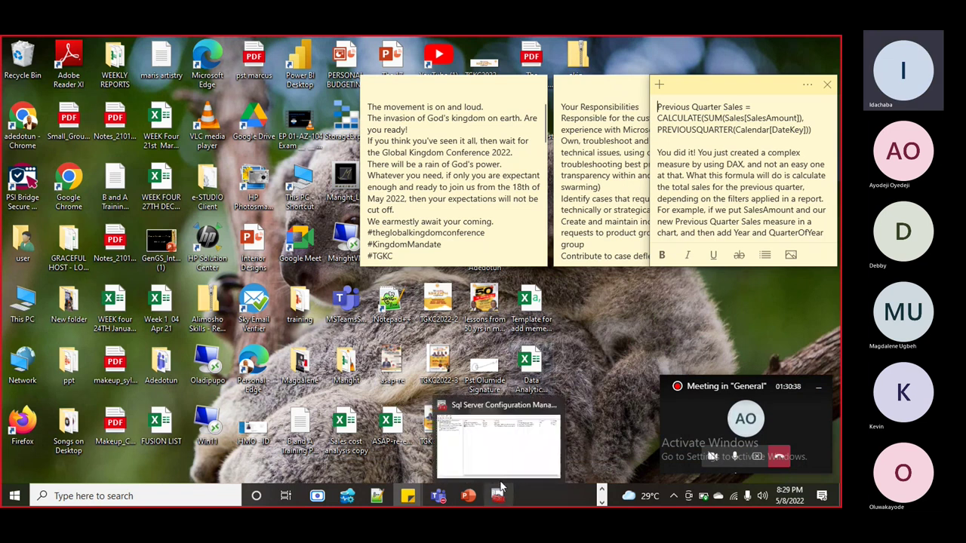
{"action": "left_click", "coordinate": [502, 459]}
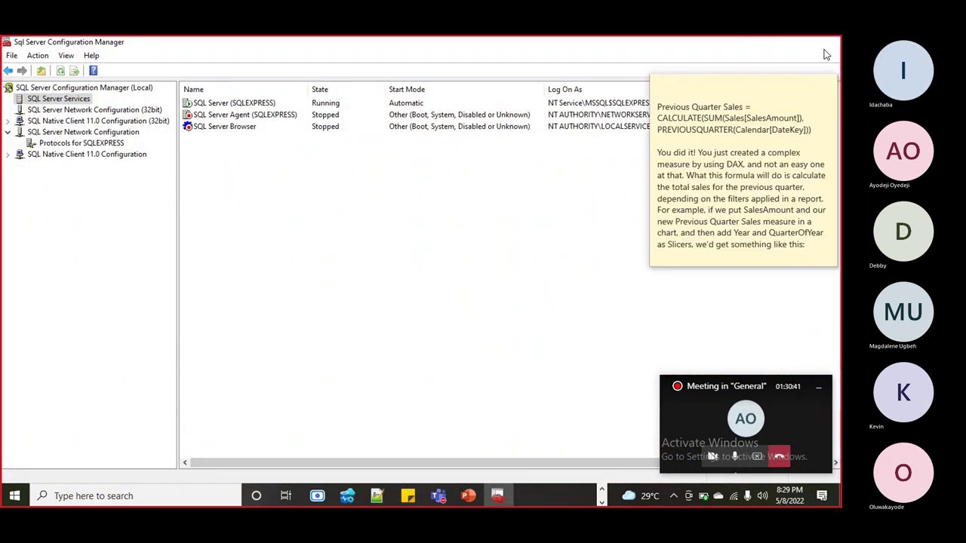
{"action": "left_click", "coordinate": [825, 52]}
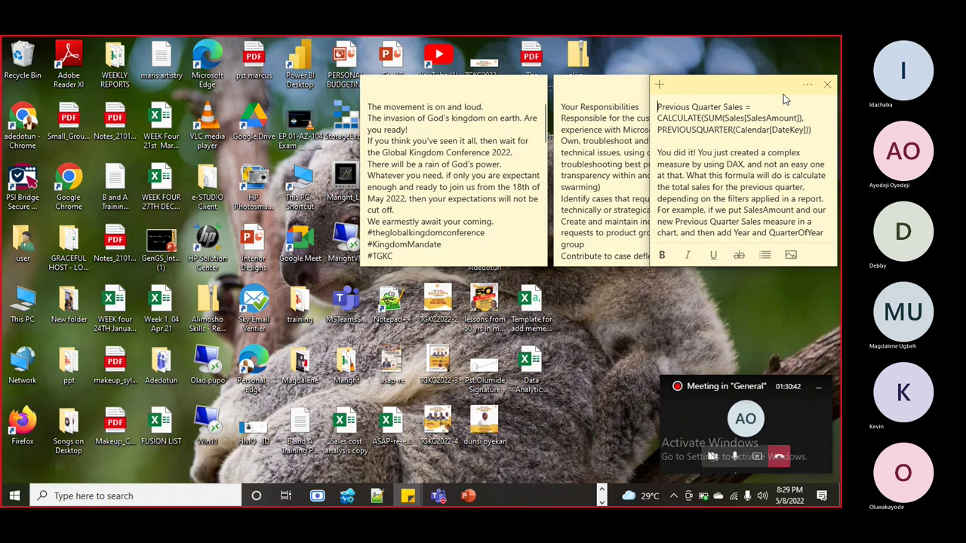
{"action": "left_click", "coordinate": [602, 500]}
{"action": "left_click", "coordinate": [600, 501]}
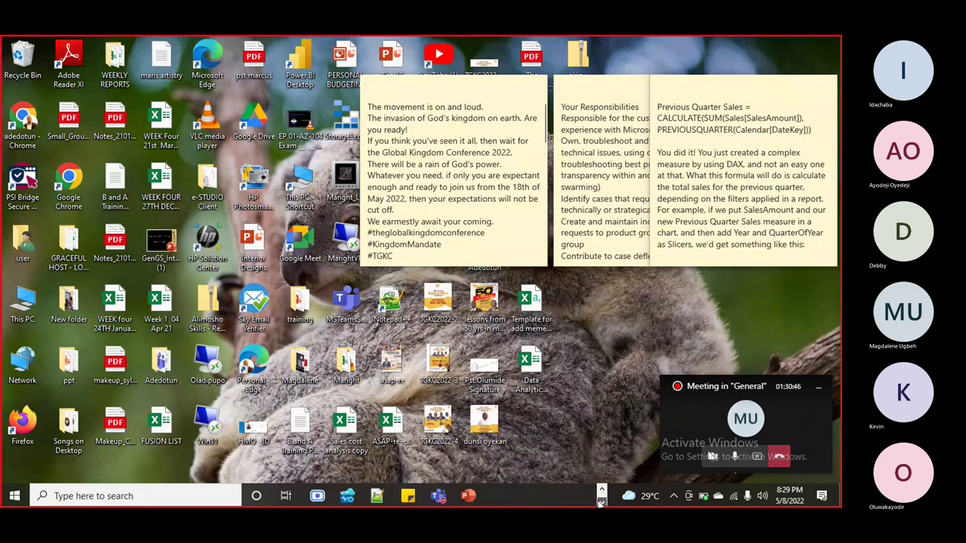
- Present the DP900 deck from the Agenda slide, advancing twice to the Lesson 1 objectives slide
{"action": "left_click", "coordinate": [468, 496]}
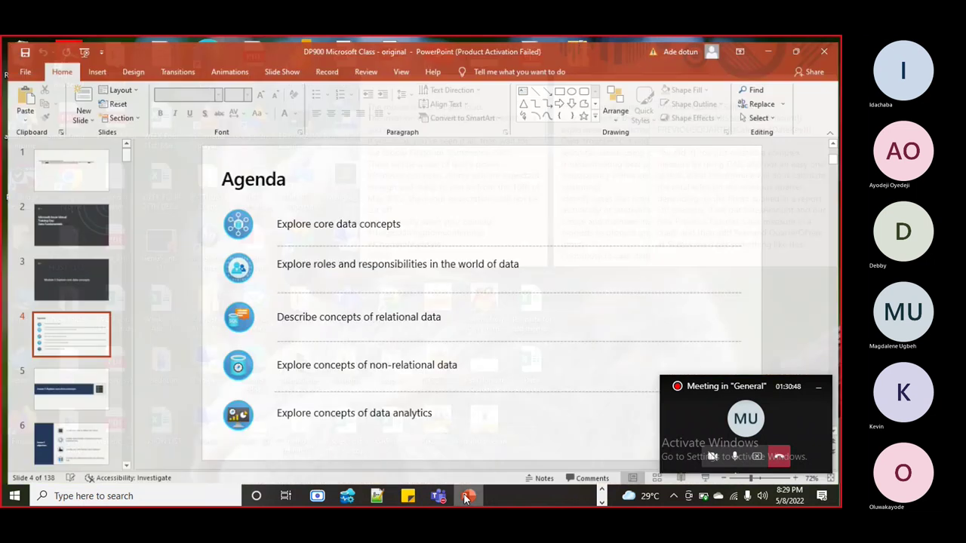
{"action": "left_click", "coordinate": [818, 386]}
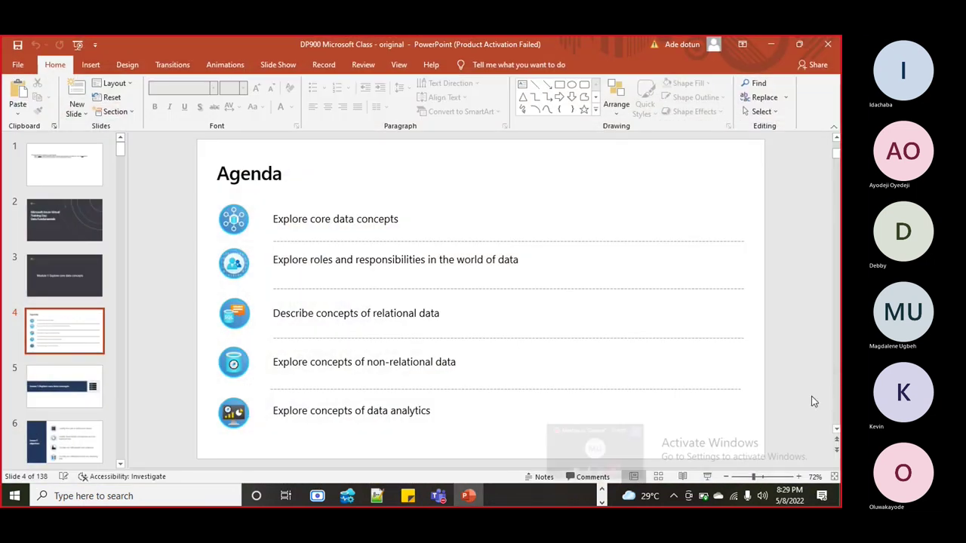
{"action": "left_click", "coordinate": [707, 476]}
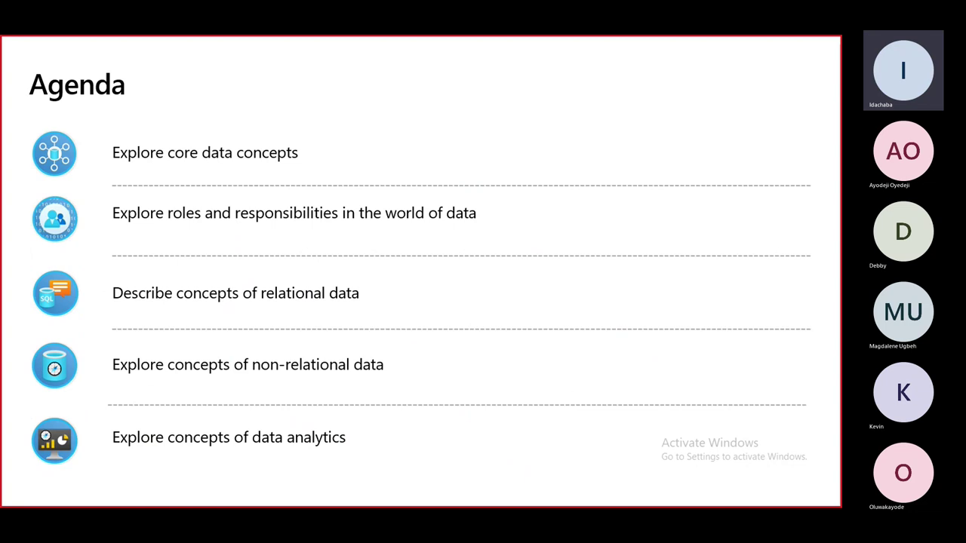
{"action": "key", "text": "Right"}
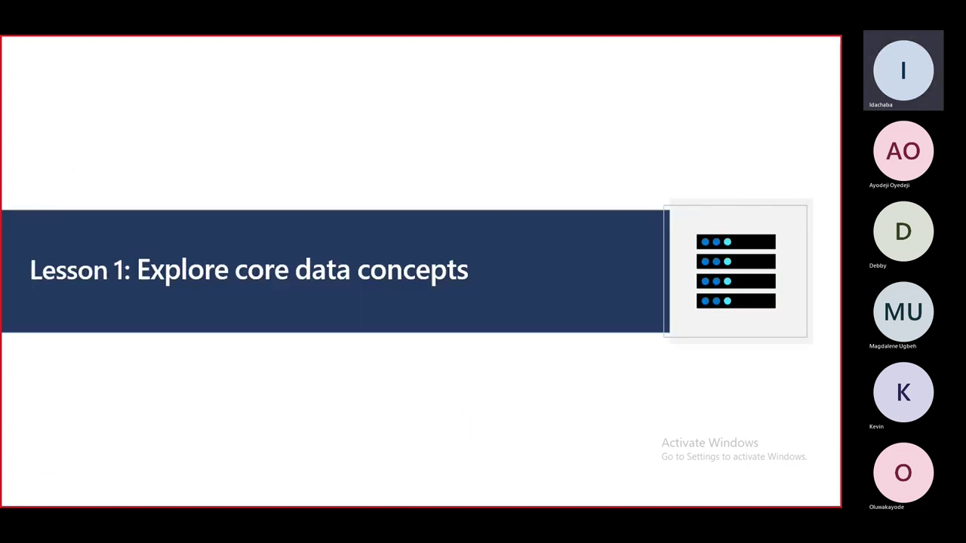
{"action": "key", "text": "Right"}
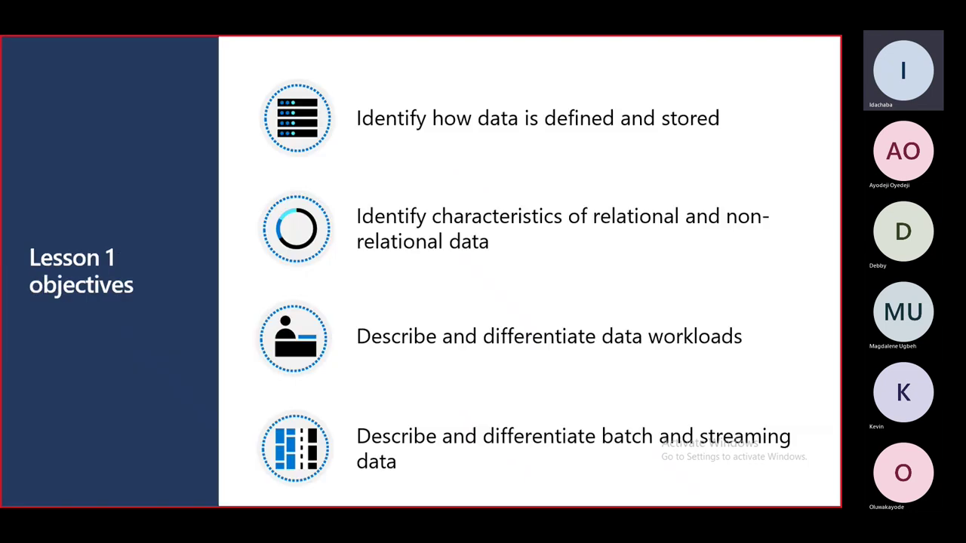